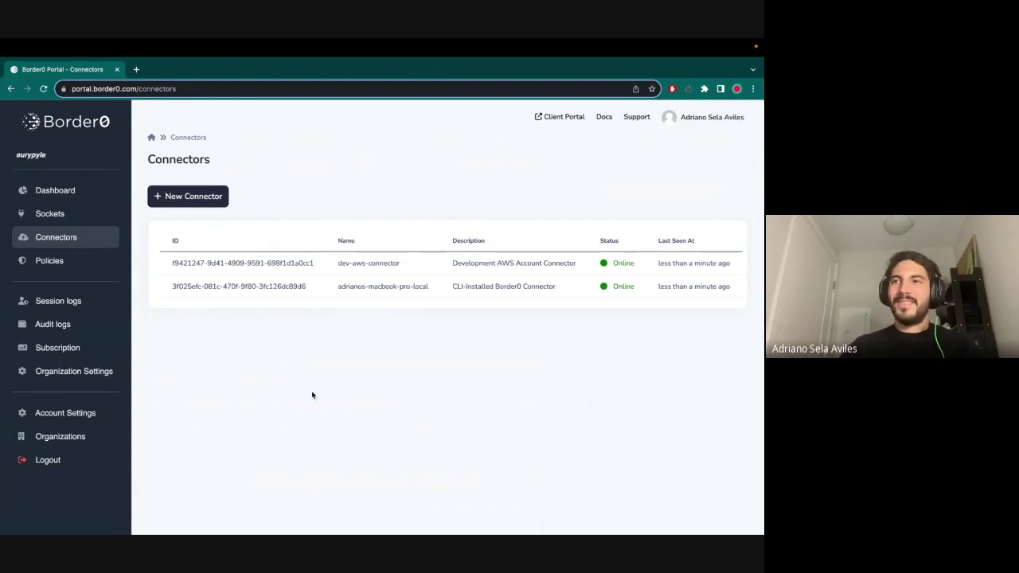
- Run aws sso login in the terminal and approve the AWS authorization request in the browser
{"action": "key", "text": "ctrl+Right"}
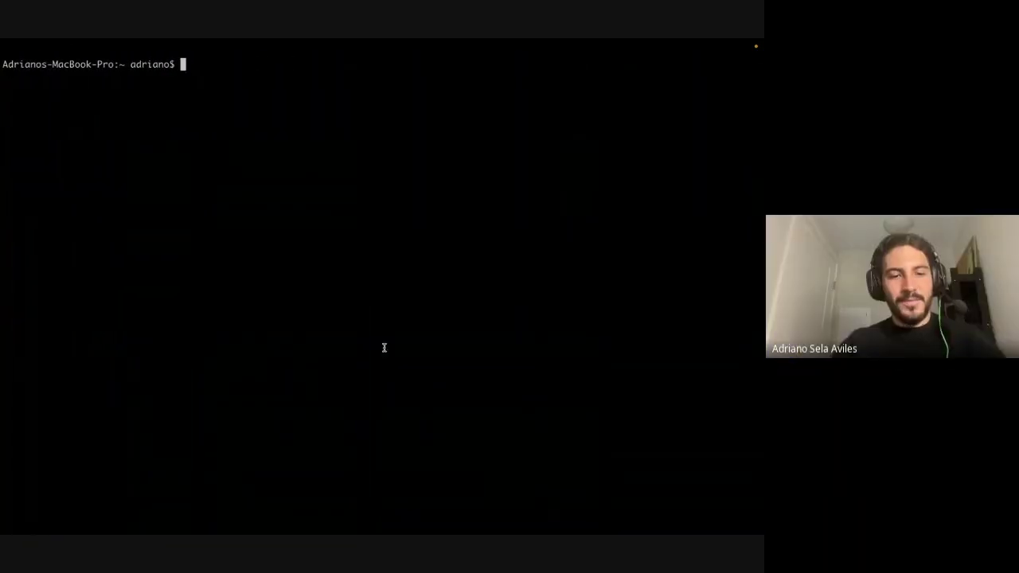
{"action": "type", "text": "aws "}
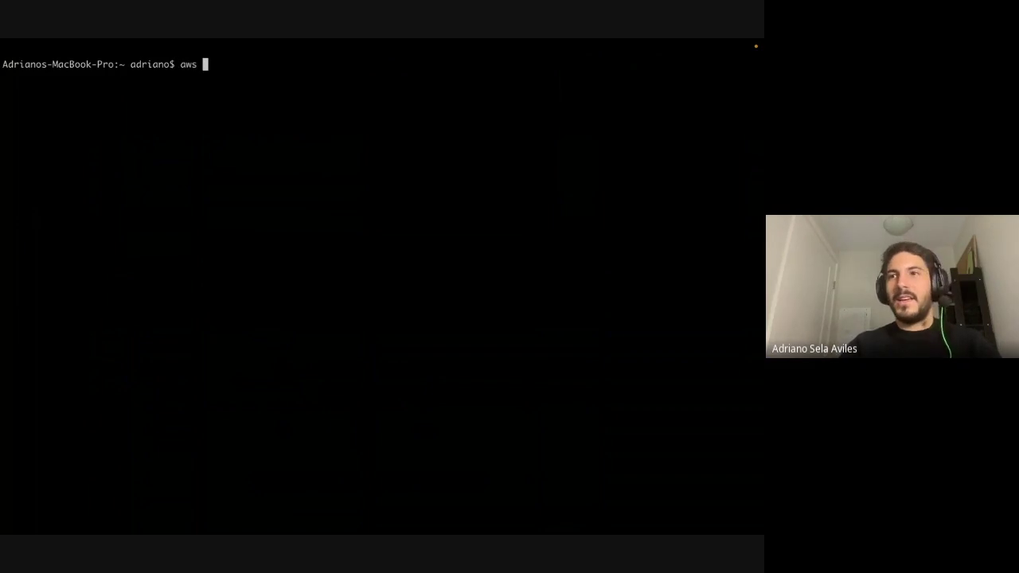
{"action": "type", "text": "sso login"}
{"action": "key", "text": "Return"}
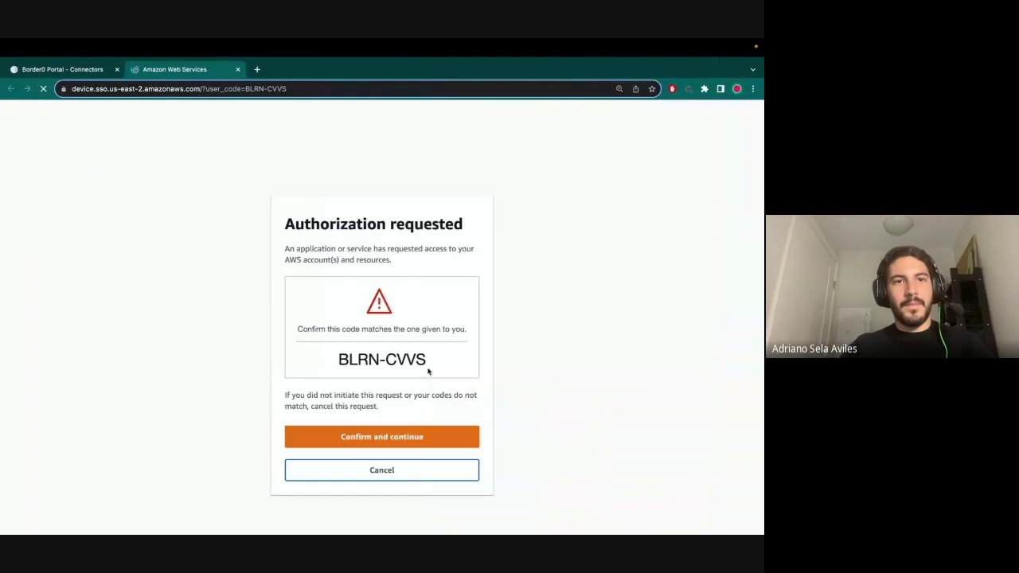
{"action": "left_click", "coordinate": [365, 429]}
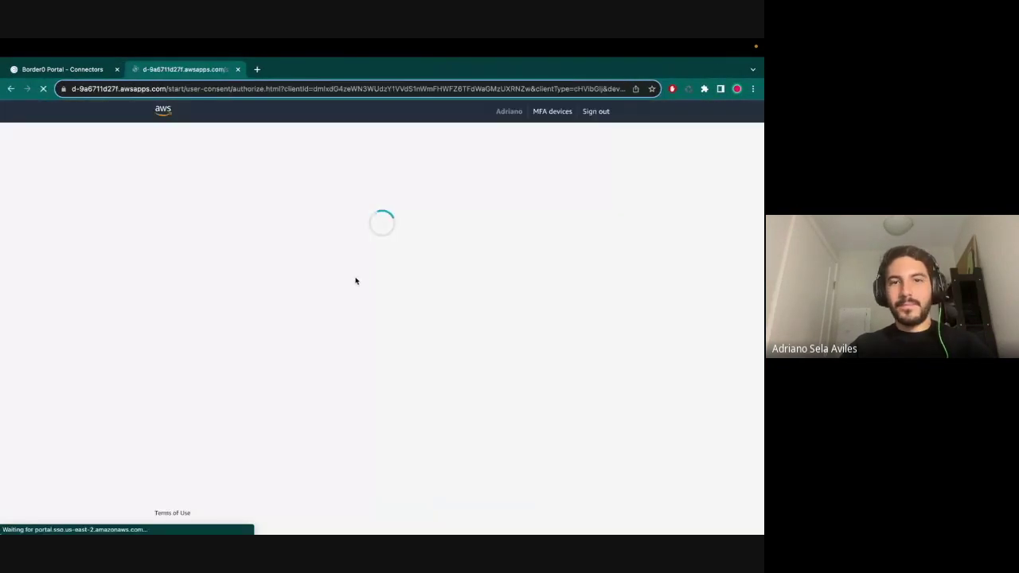
{"action": "left_click", "coordinate": [347, 365]}
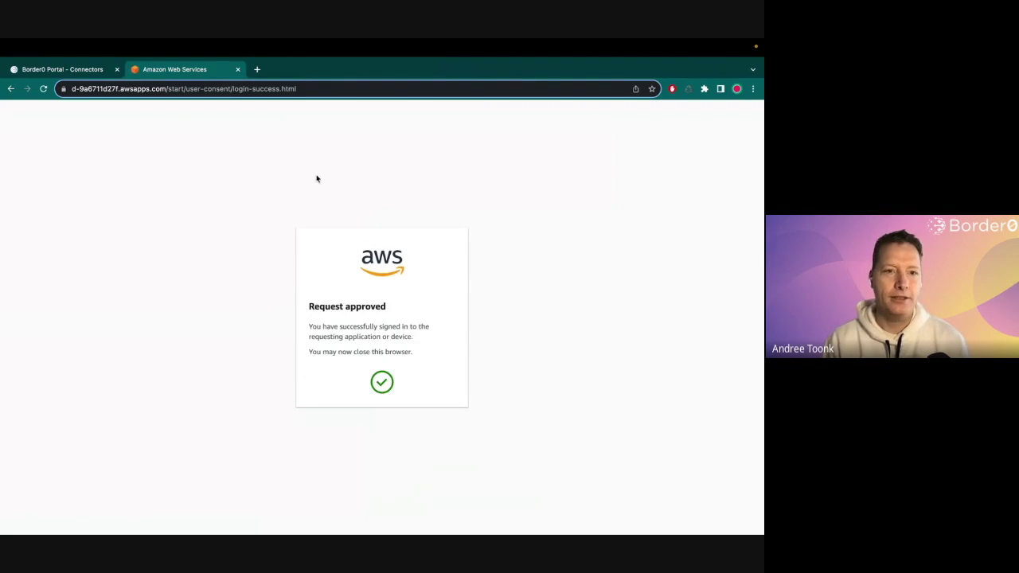
{"action": "key", "text": "super+w"}
{"action": "key", "text": "super+w"}
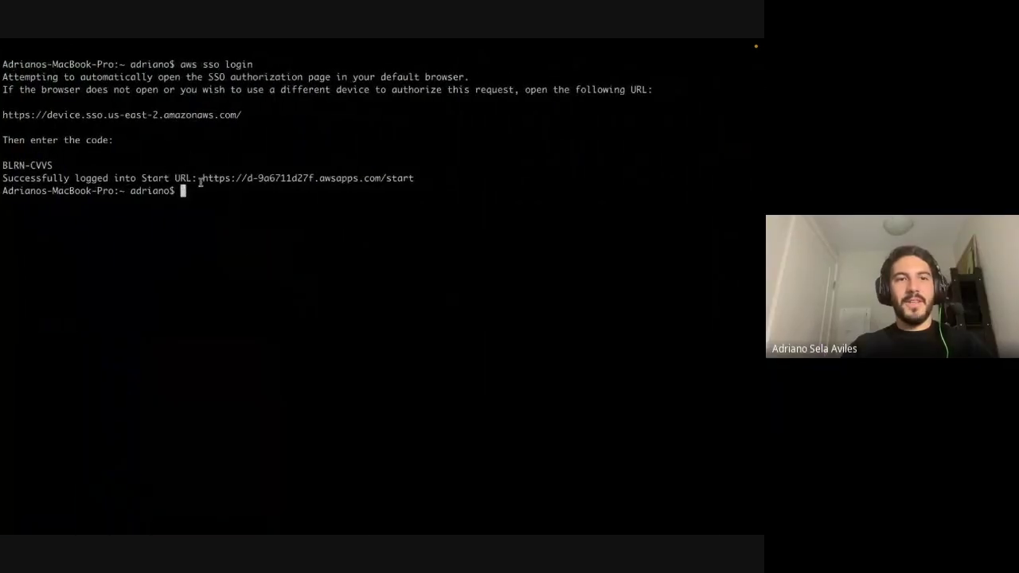
- Run 'AWS_PROFILE=staging border0 connector install --aws' to start the connector install and Border0 login
{"action": "type", "text": "border0 connector install --aws"}
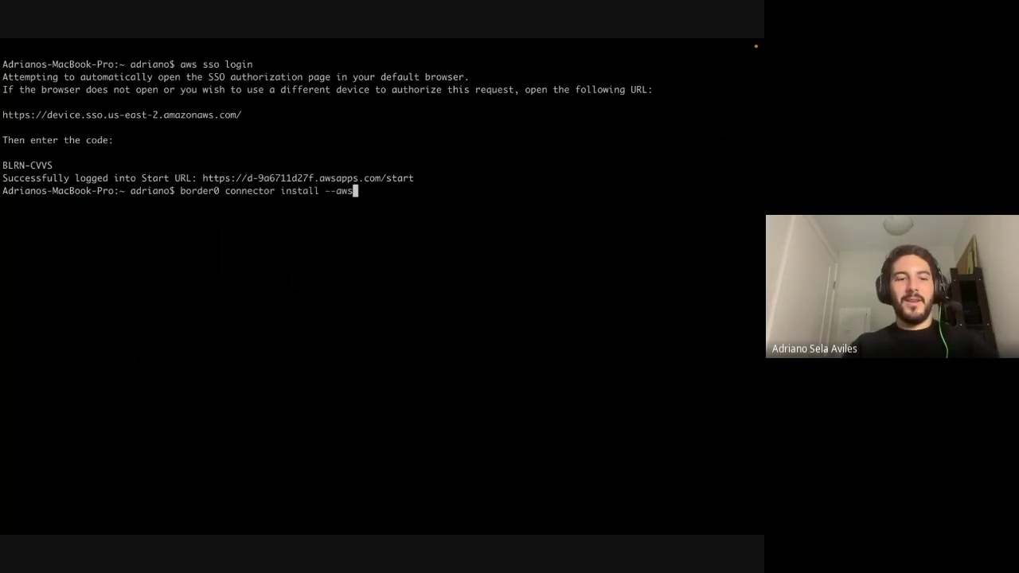
{"action": "key", "text": "ctrl+a"}
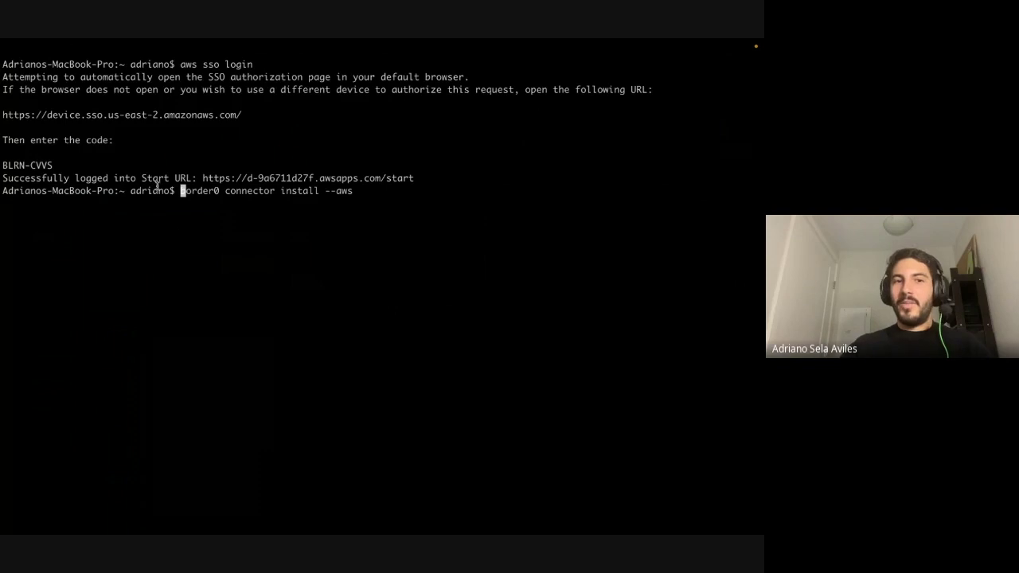
{"action": "left_click_drag", "start_coordinate": [181, 191], "coordinate": [351, 194]}
{"action": "left_click", "coordinate": [350, 193]}
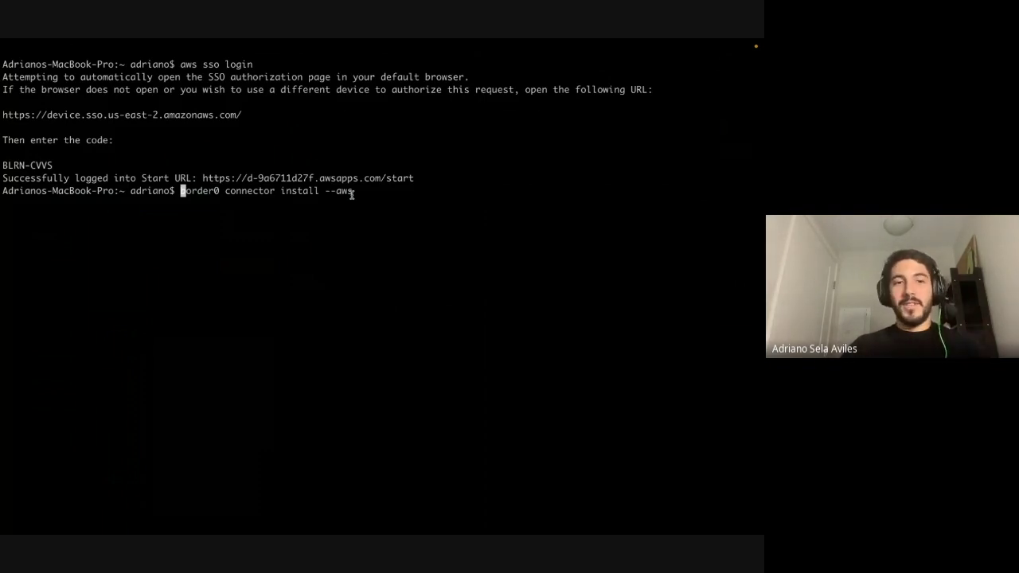
{"action": "type", "text": "AWS"}
{"action": "type", "text": "_PROFILE=s"}
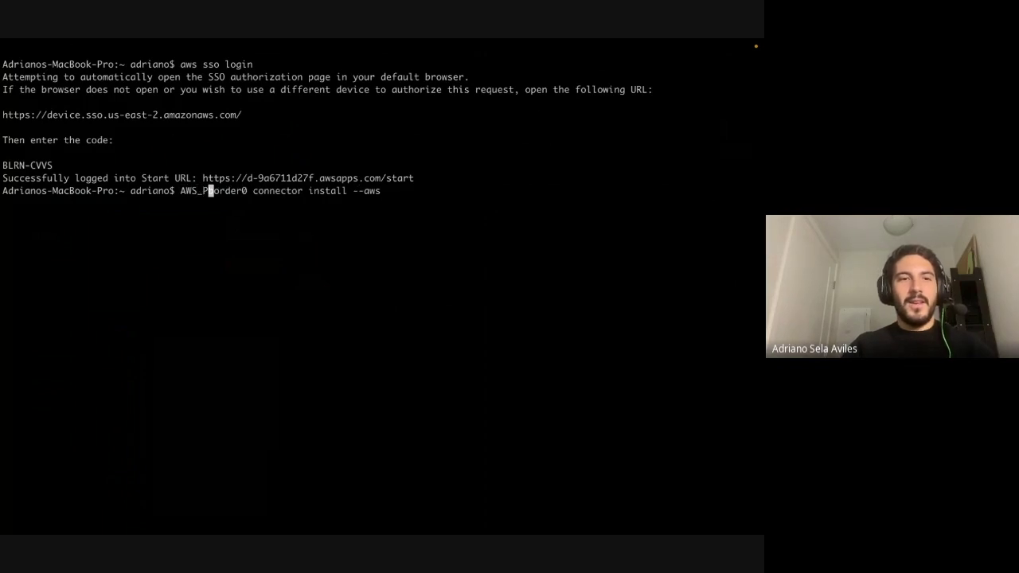
{"action": "type", "text": "tagi"}
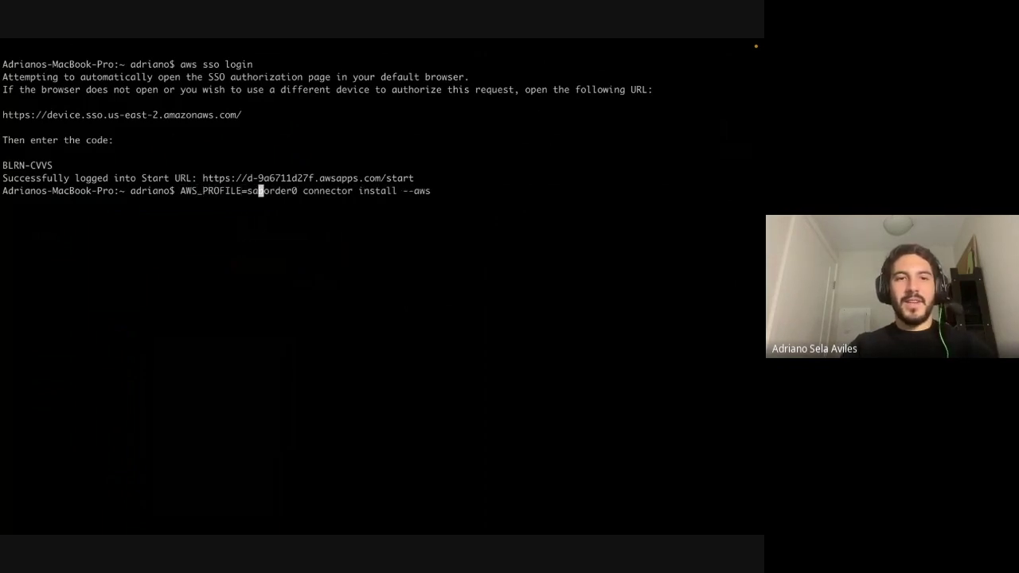
{"action": "type", "text": "ng"}
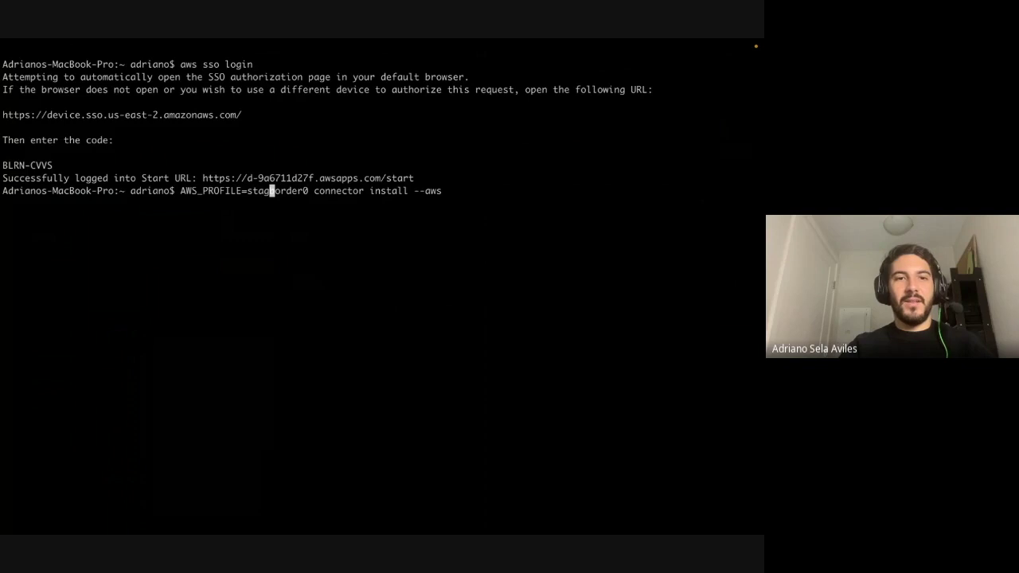
{"action": "left_click_drag", "start_coordinate": [181, 191], "coordinate": [477, 194]}
{"action": "left_click", "coordinate": [302, 191]}
{"action": "left_click", "coordinate": [426, 226]}
{"action": "key", "text": "Return"}
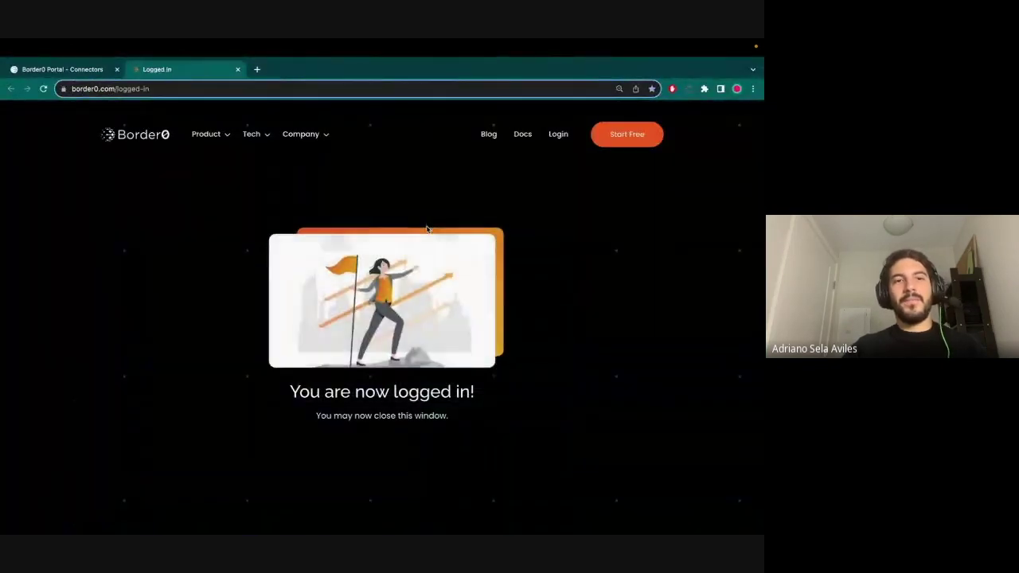
- In the connector wizard, choose region us-east-1, the default VPC and subnet-05757b22db45801a7
{"action": "key", "text": "ctrl+Right"}
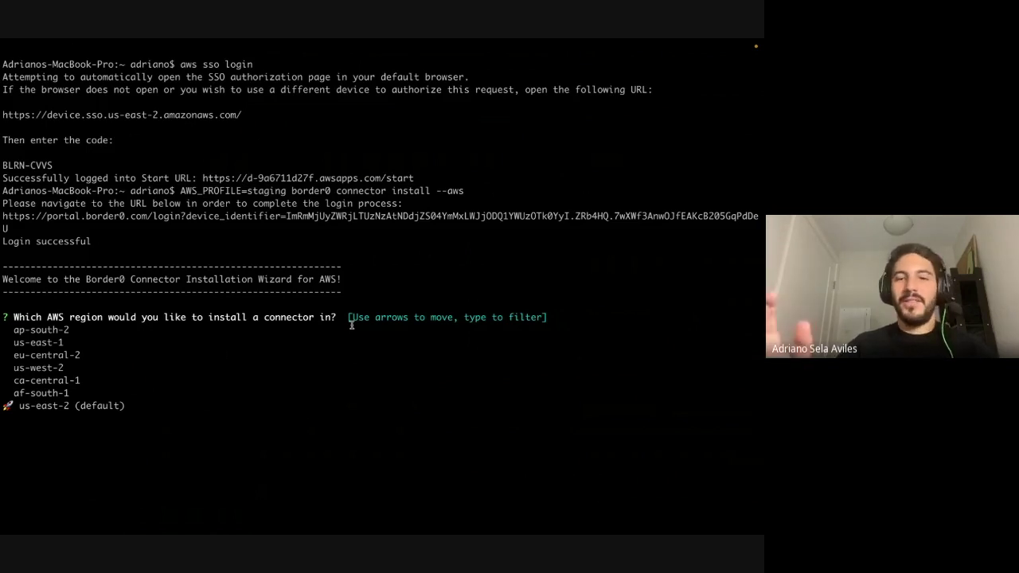
{"action": "type", "text": "us-east-1"}
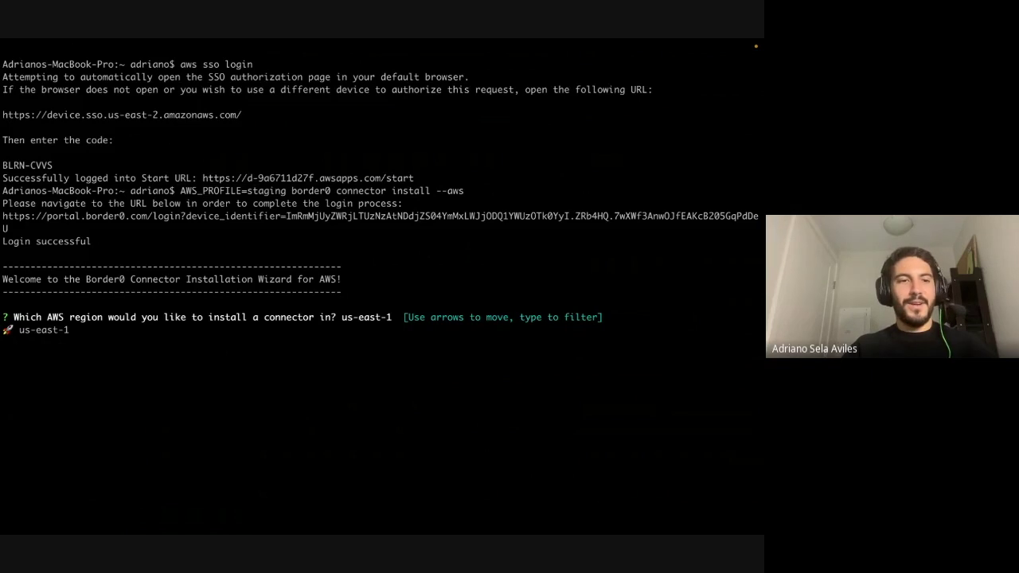
{"action": "key", "text": "Return"}
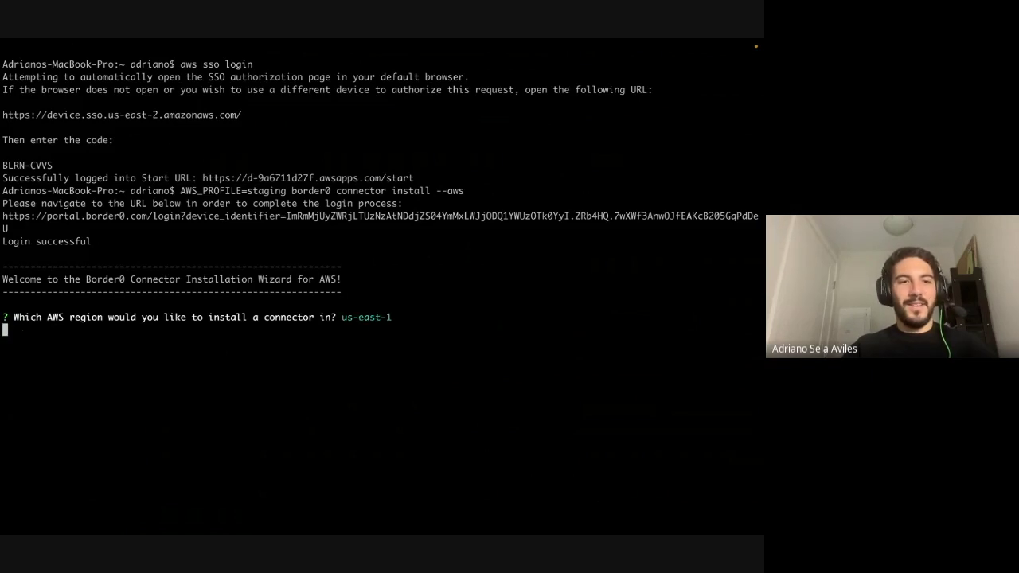
{"action": "key", "text": "Return"}
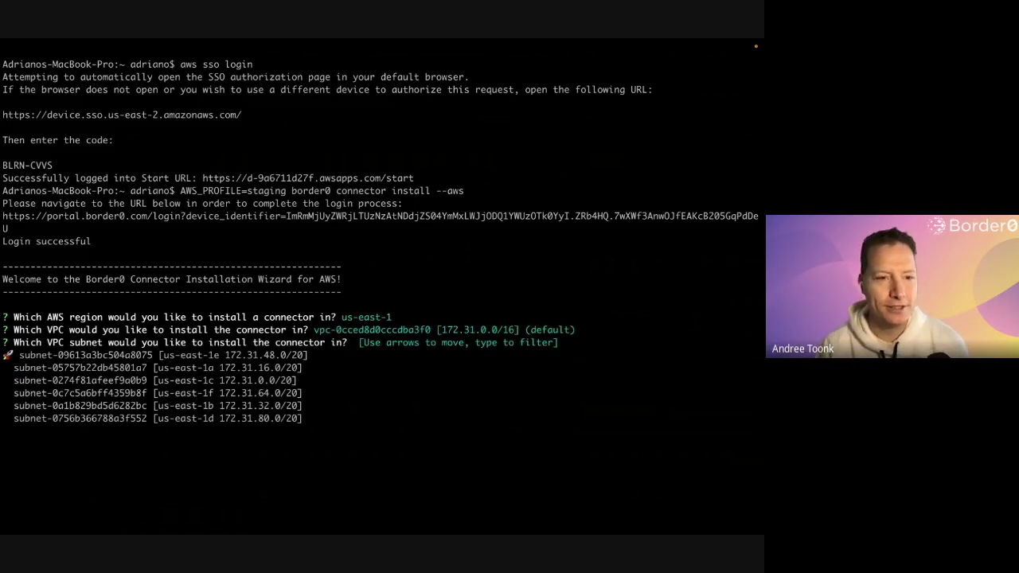
{"action": "key", "text": "Down"}
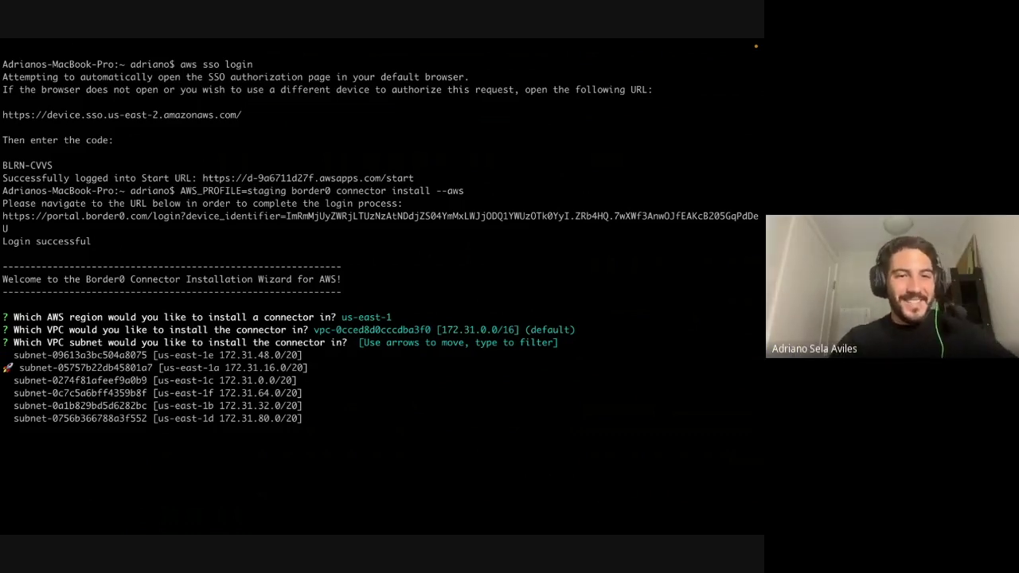
{"action": "key", "text": "Return"}
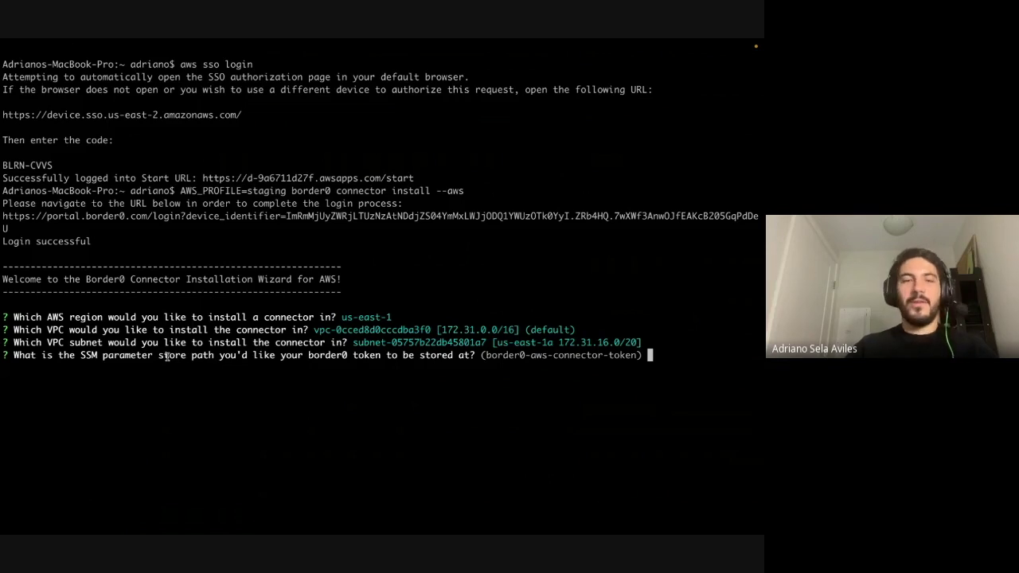
{"action": "left_click_drag", "start_coordinate": [486, 358], "coordinate": [627, 357]}
- Accept the default SSM parameter path and review the created connector and plugin lines
{"action": "left_click", "coordinate": [627, 356]}
{"action": "key", "text": "Return"}
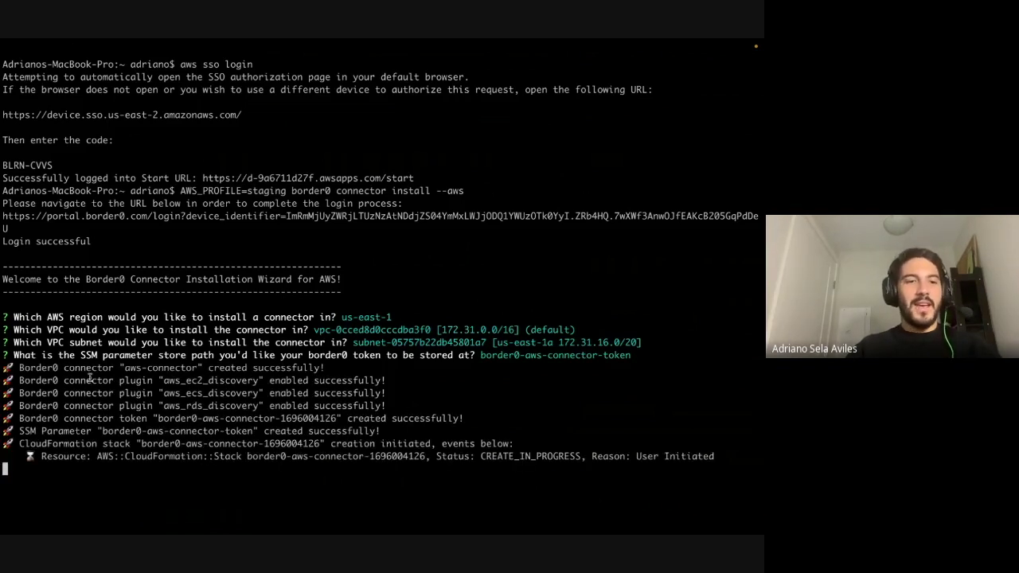
{"action": "left_click_drag", "start_coordinate": [60, 367], "coordinate": [113, 368]}
{"action": "left_click", "coordinate": [112, 368]}
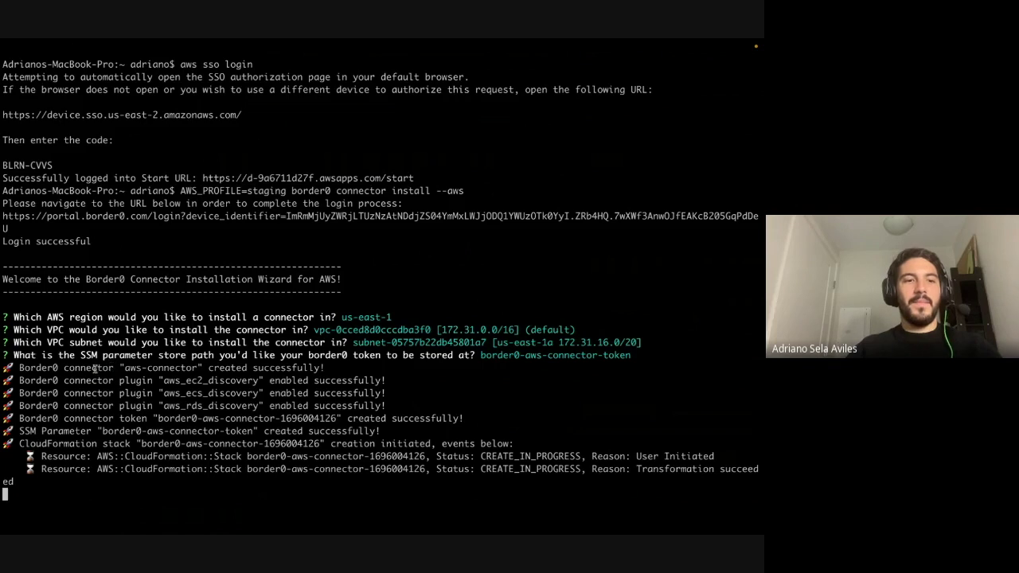
{"action": "left_click_drag", "start_coordinate": [21, 381], "coordinate": [398, 409]}
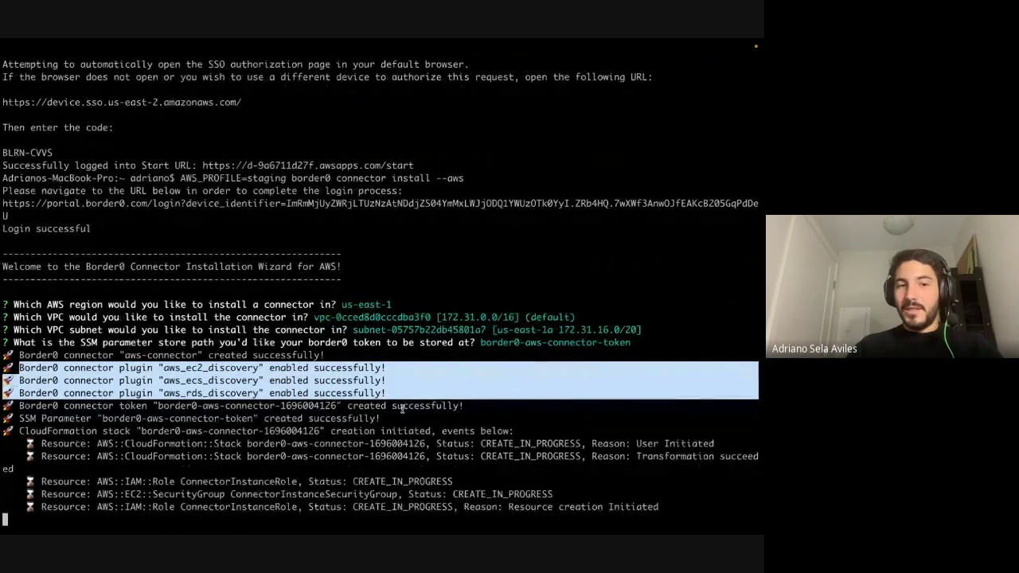
{"action": "left_click", "coordinate": [383, 385]}
- Shrink the terminal text and review the token, SSM Parameter and welcome banner output
{"action": "key", "text": "super+minus"}
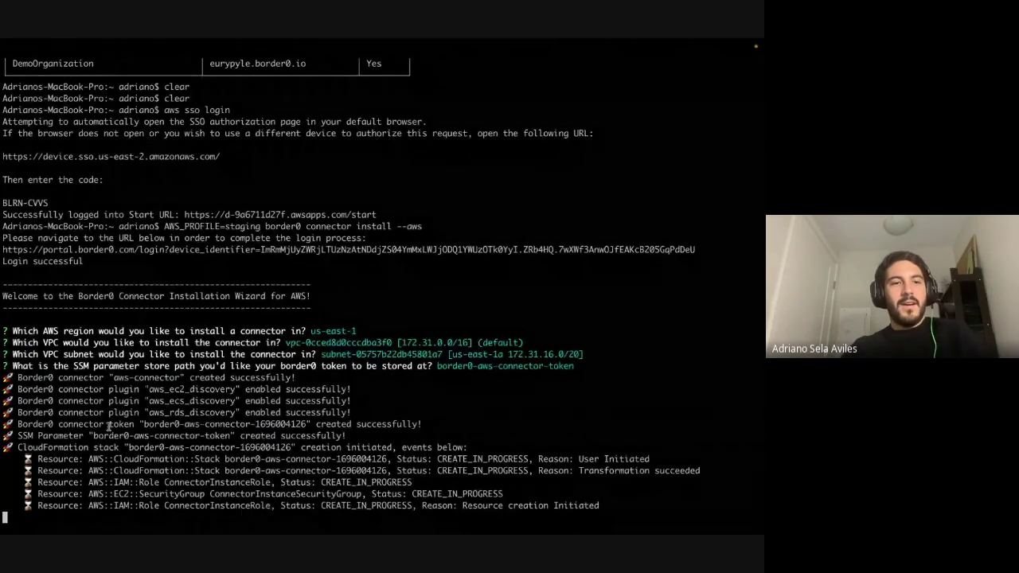
{"action": "left_click_drag", "start_coordinate": [31, 422], "coordinate": [282, 424]}
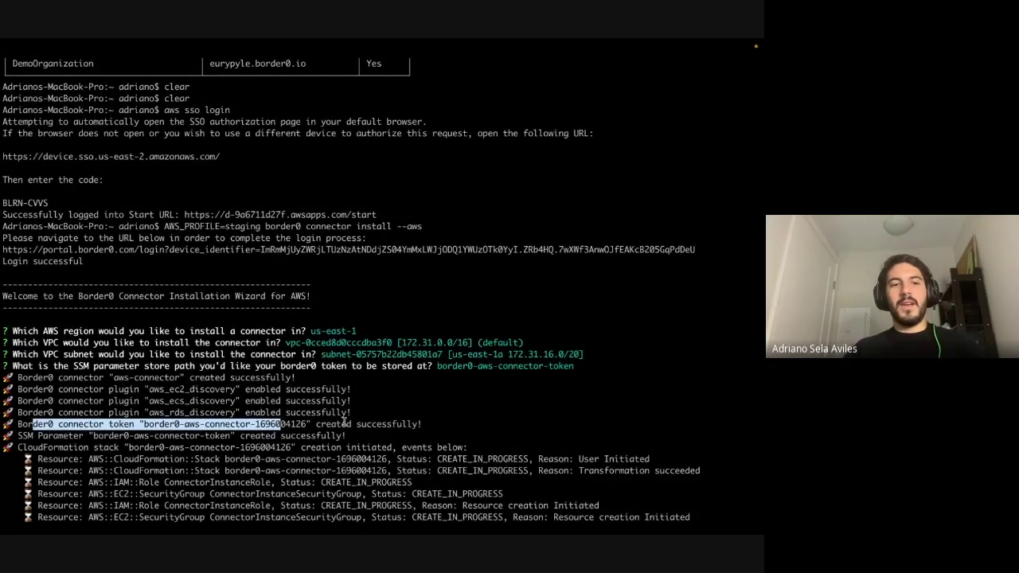
{"action": "left_click", "coordinate": [401, 412]}
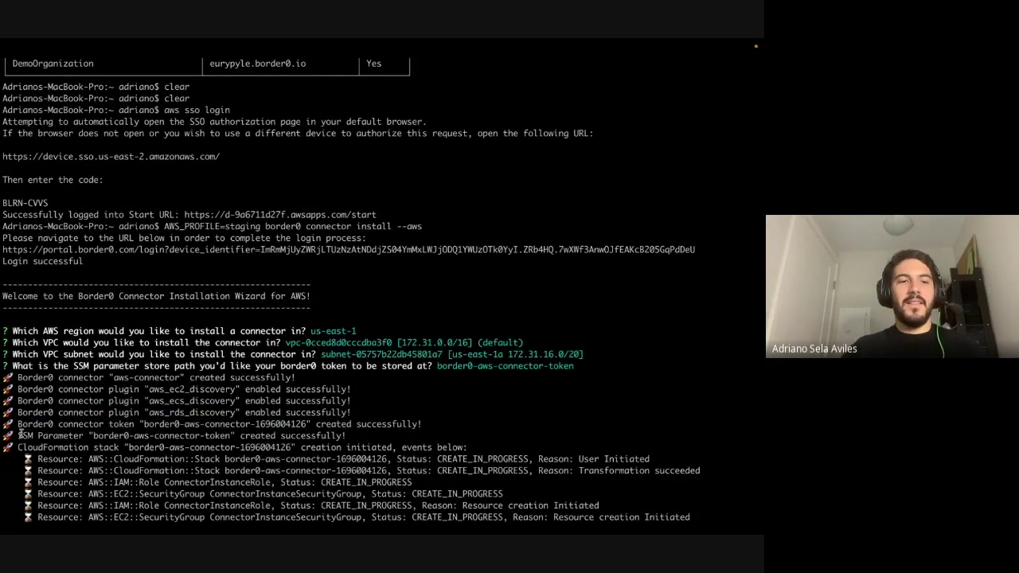
{"action": "left_click_drag", "start_coordinate": [22, 435], "coordinate": [96, 435]}
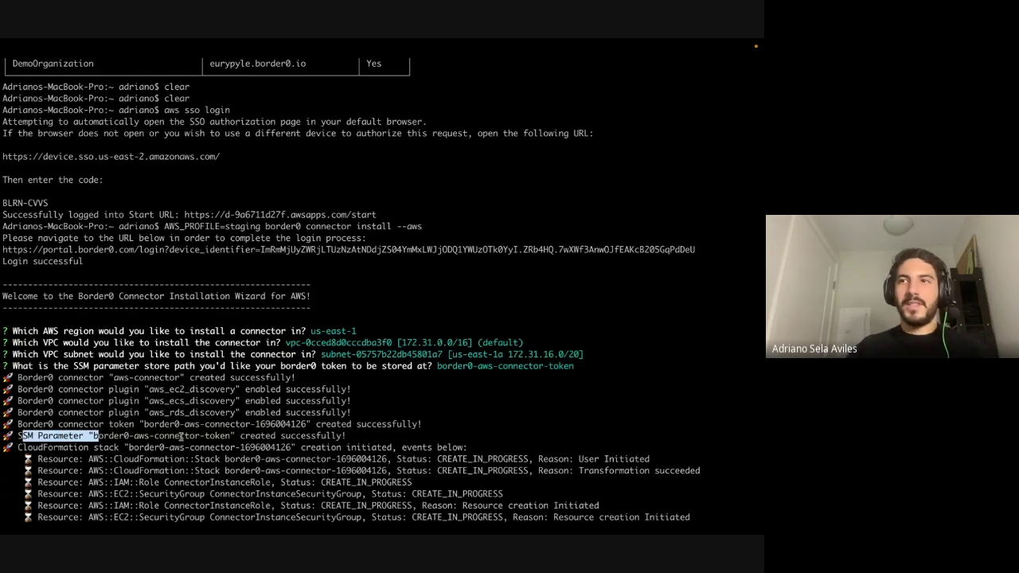
{"action": "left_click", "coordinate": [151, 435]}
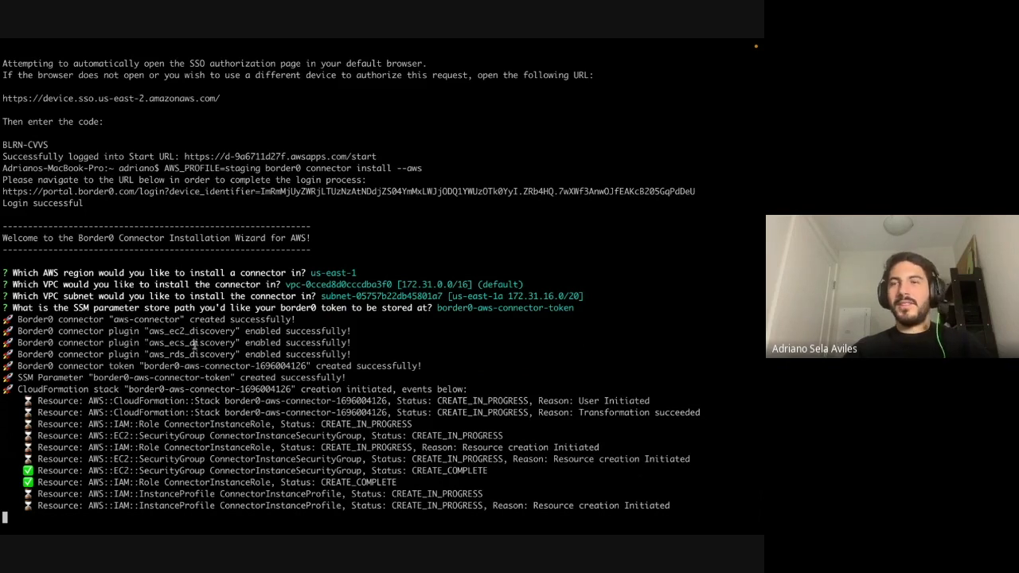
{"action": "left_click_drag", "start_coordinate": [3, 226], "coordinate": [311, 249]}
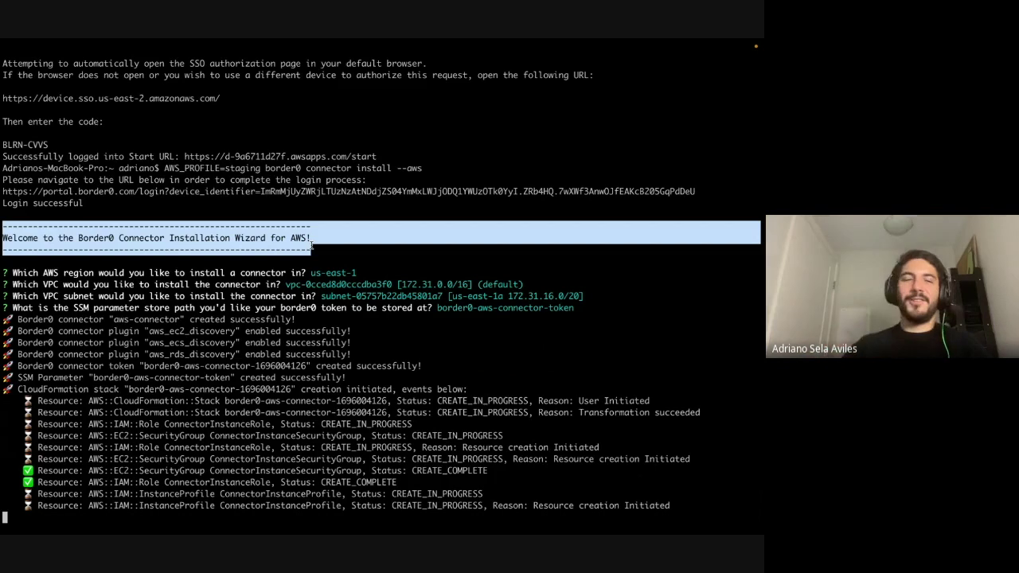
{"action": "left_click", "coordinate": [397, 263]}
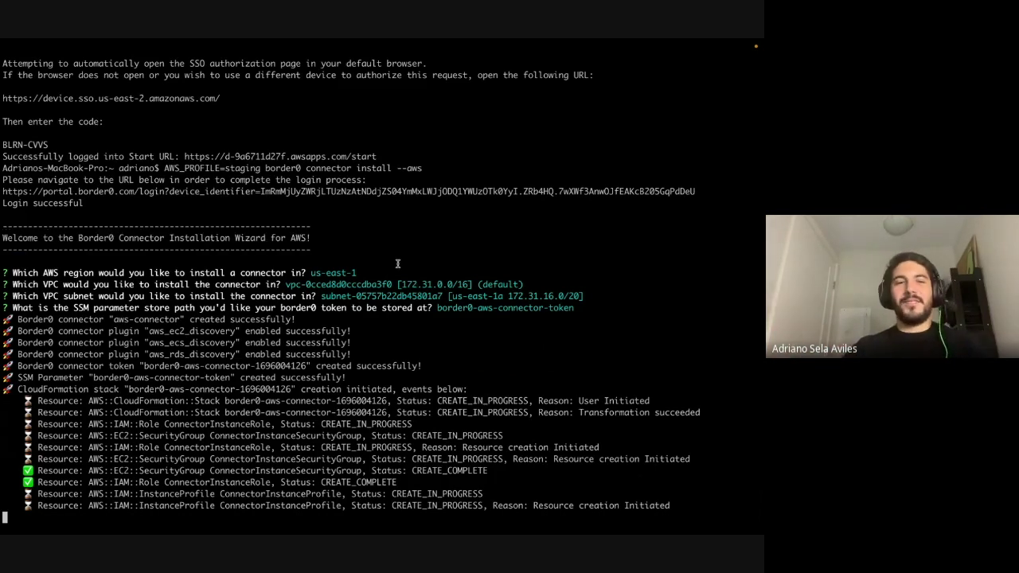
- Close the login tab and rename aws-connector to staging-aws-connector through Actions > Edit
{"action": "key", "text": "super+Tab"}
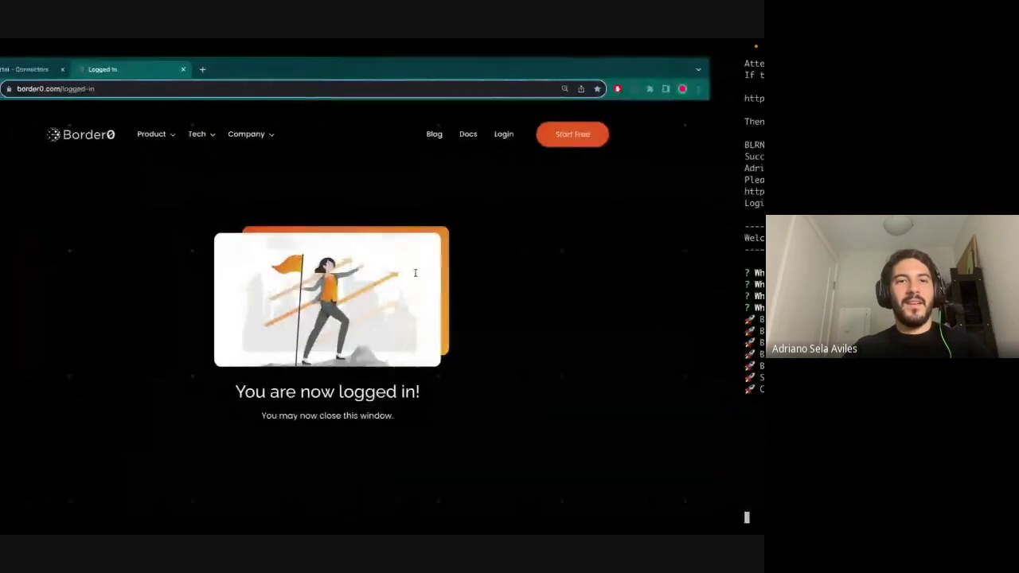
{"action": "key", "text": "super+w"}
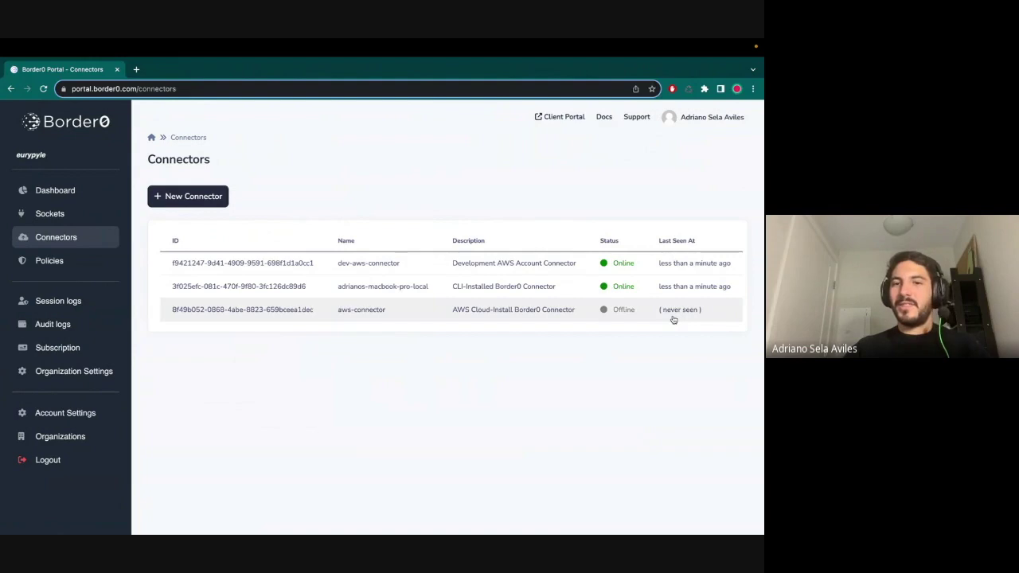
{"action": "left_click", "coordinate": [352, 314]}
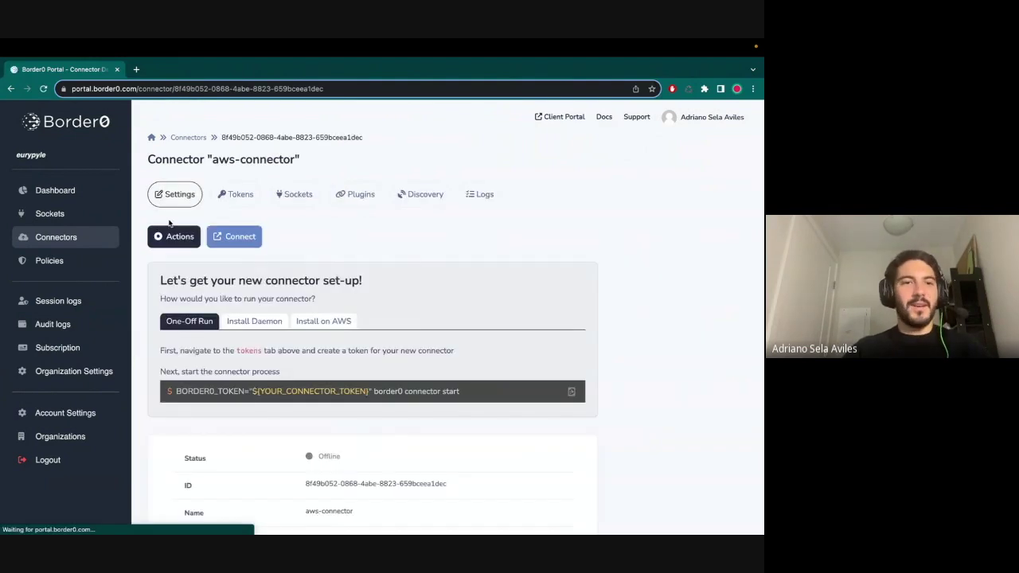
{"action": "left_click", "coordinate": [172, 235]}
{"action": "left_click", "coordinate": [185, 267]}
{"action": "left_click", "coordinate": [153, 230]}
{"action": "type", "text": "staging-"}
{"action": "left_click", "coordinate": [179, 341]}
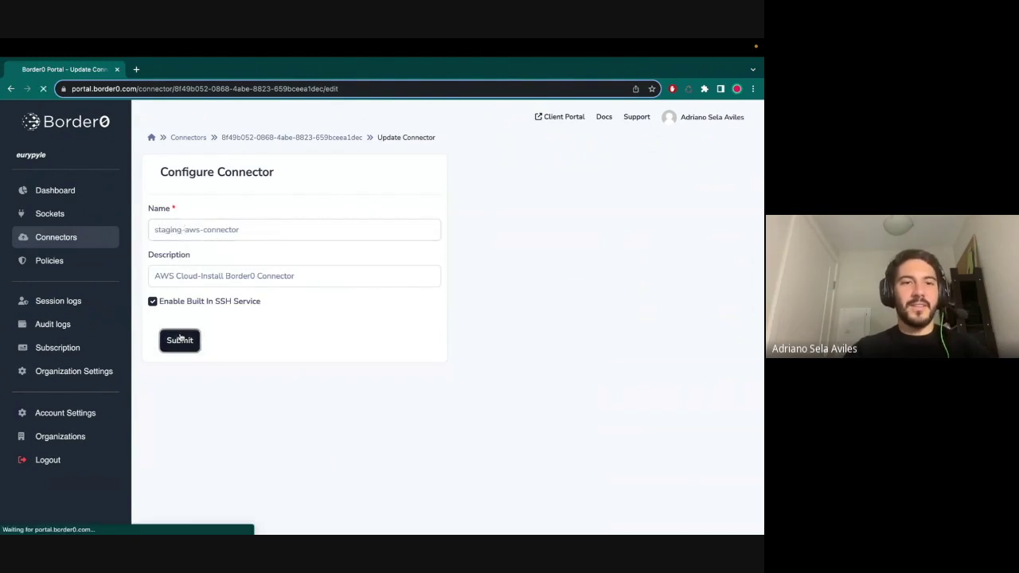
{"action": "left_click", "coordinate": [94, 234]}
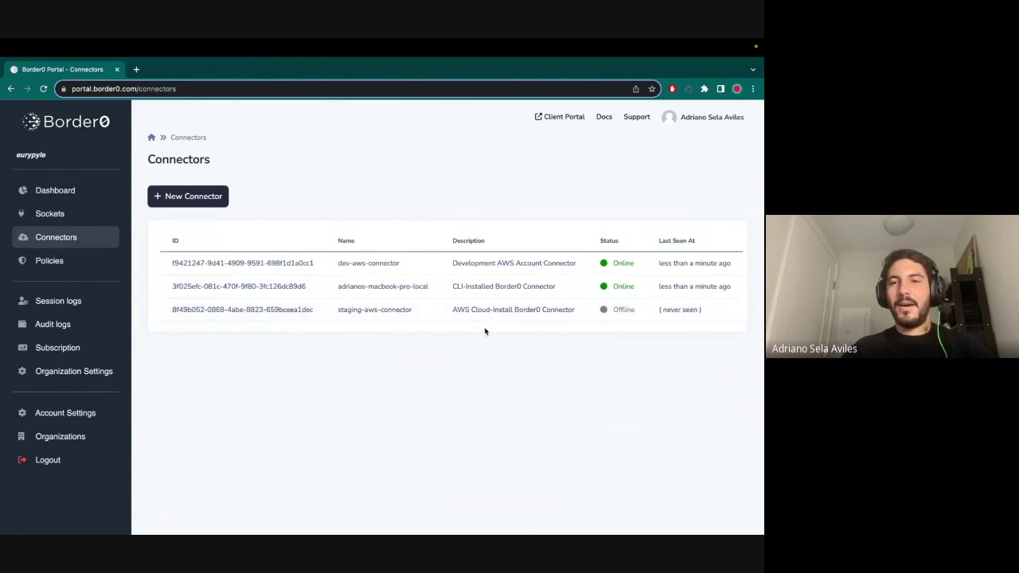
- Inspect dev-aws-connector's plugins, including the AWS EC2 Discovery plugin settings
{"action": "left_click", "coordinate": [363, 266]}
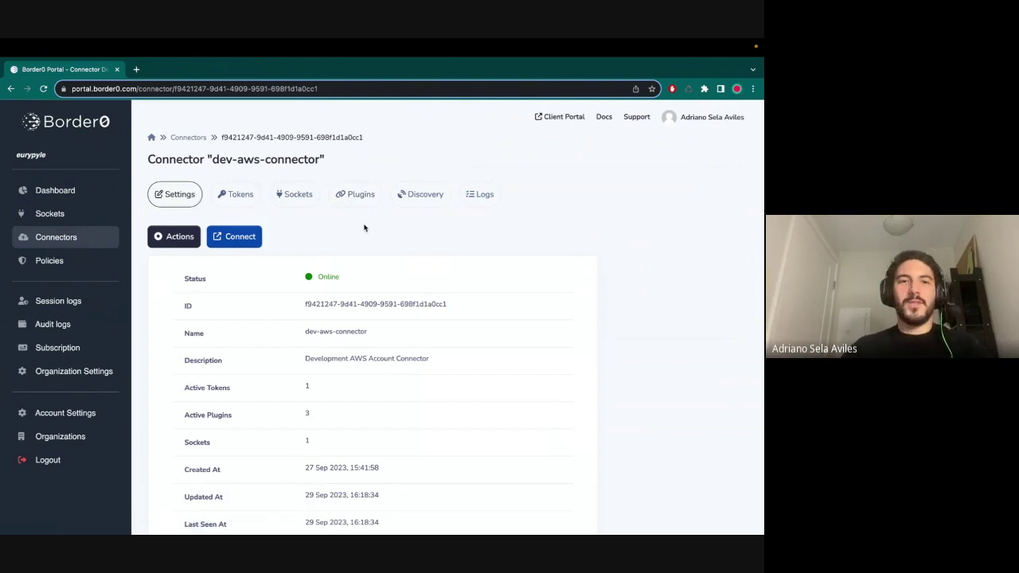
{"action": "left_click", "coordinate": [355, 199]}
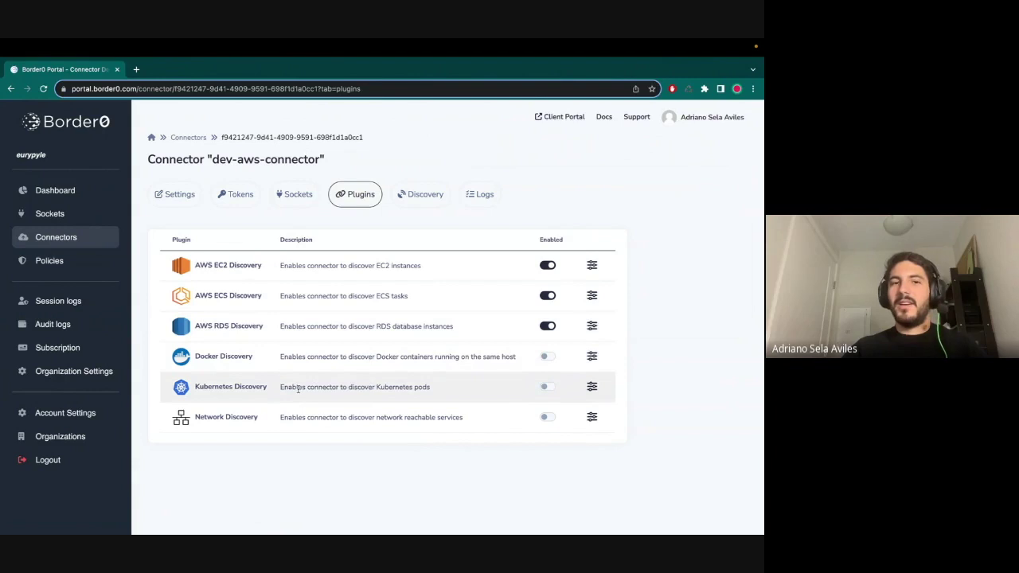
{"action": "mouse_move", "coordinate": [301, 525]}
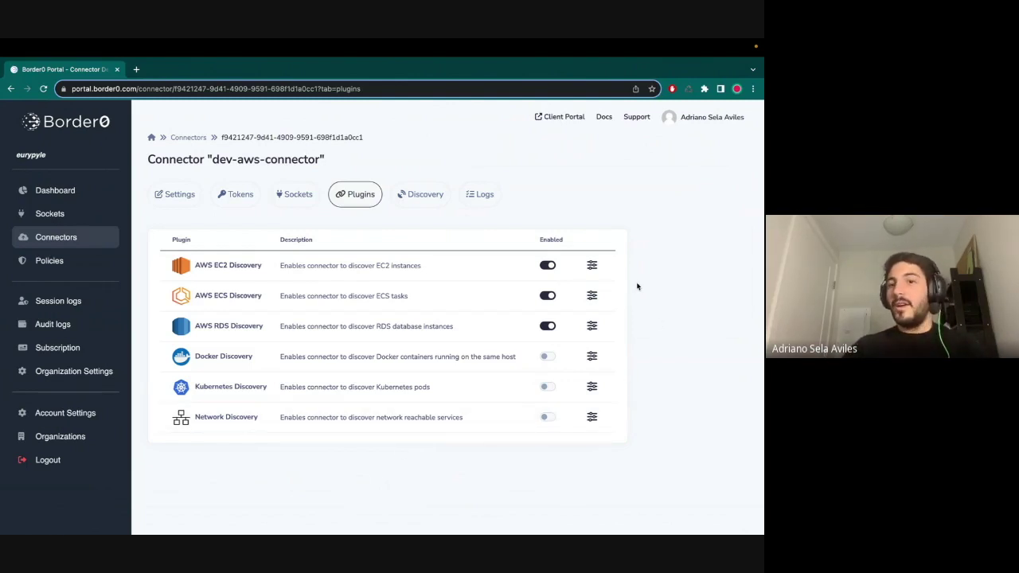
{"action": "left_click", "coordinate": [591, 265]}
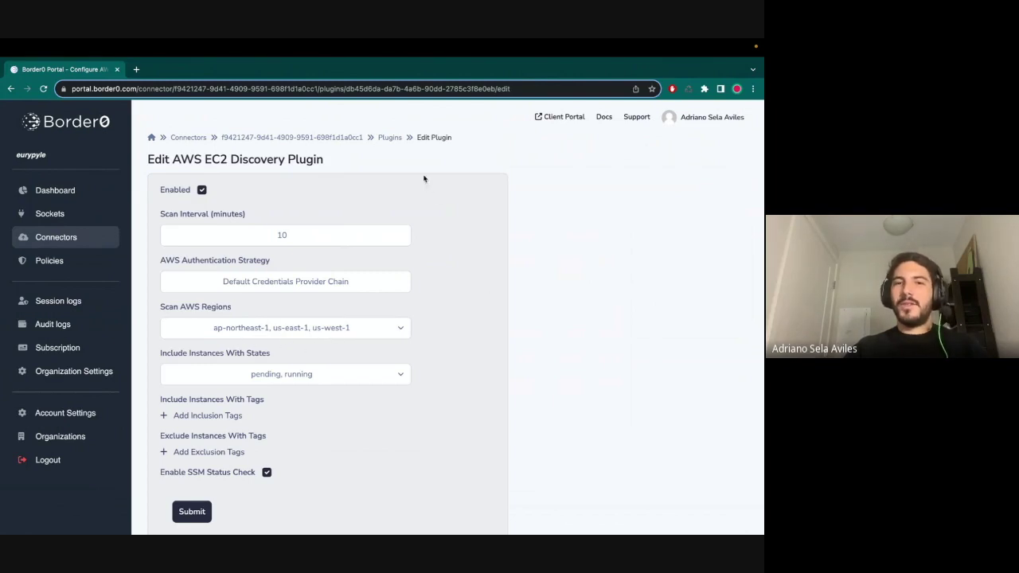
{"action": "left_click", "coordinate": [390, 138]}
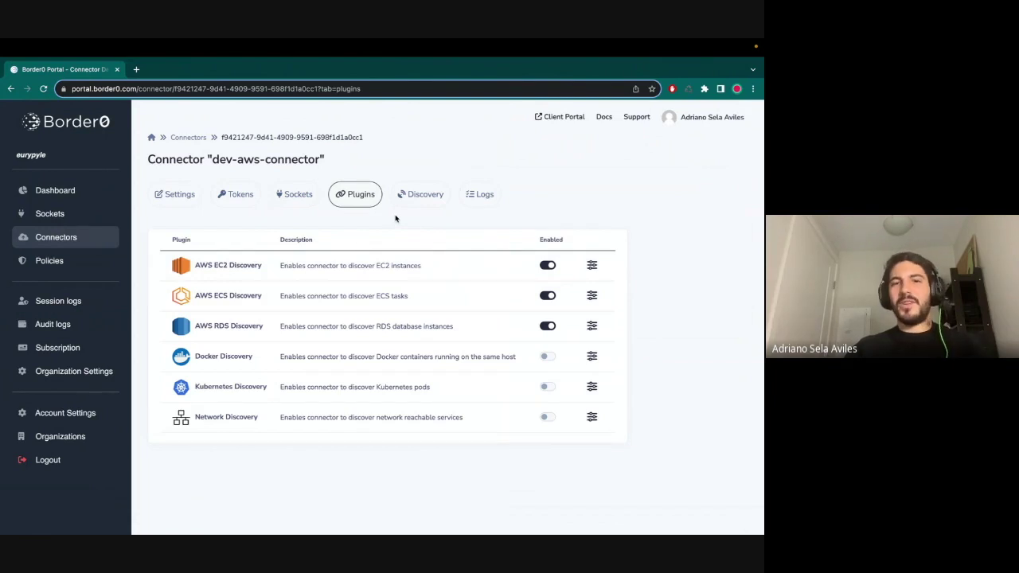
- Open dev-aws-connector's Discovery tab and browse the discovered EC2 and RDS instances
{"action": "left_click", "coordinate": [421, 194]}
{"action": "scroll", "coordinate": [458, 308], "scroll_direction": "down", "scroll_amount": 1}
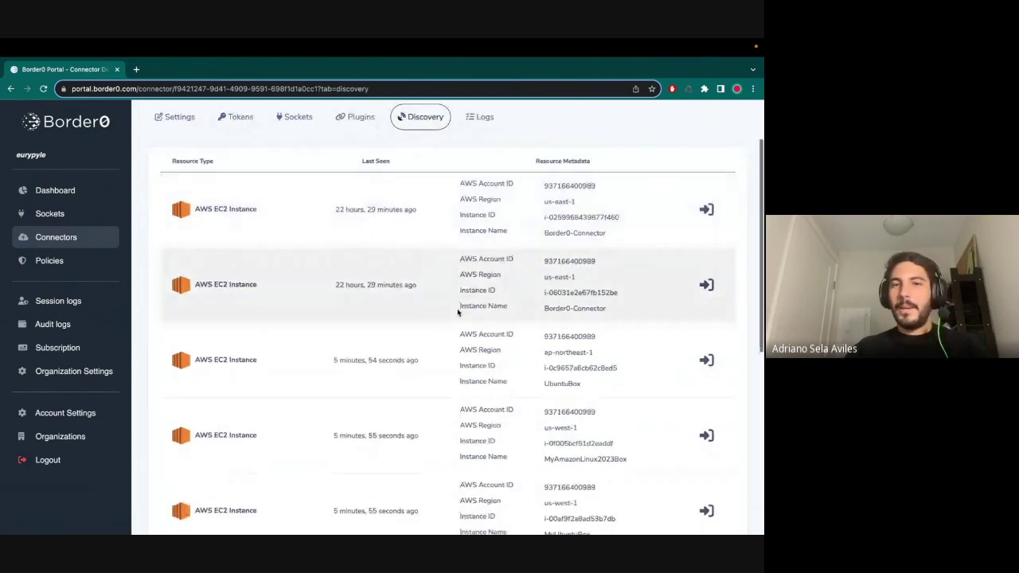
{"action": "scroll", "coordinate": [297, 315], "scroll_direction": "down", "scroll_amount": 5}
{"action": "scroll", "coordinate": [420, 263], "scroll_direction": "up", "scroll_amount": 6}
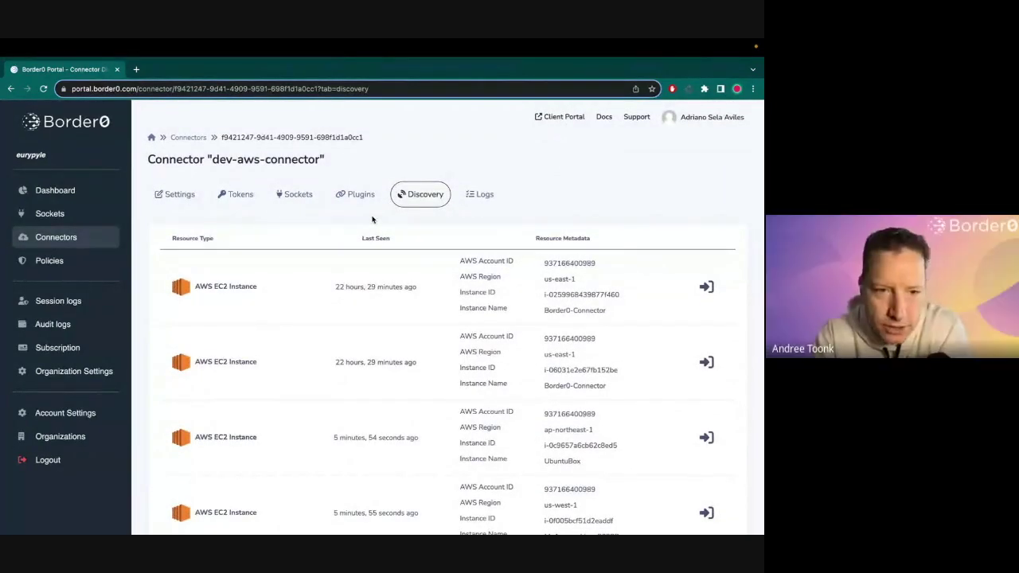
{"action": "scroll", "coordinate": [372, 220], "scroll_direction": "down", "scroll_amount": 10}
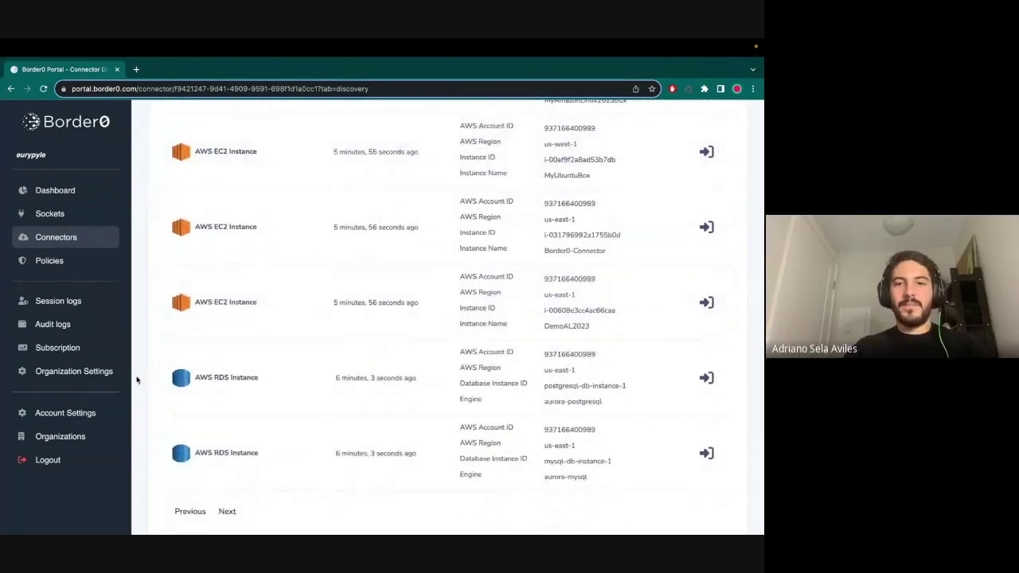
{"action": "scroll", "coordinate": [136, 366], "scroll_direction": "up", "scroll_amount": 10}
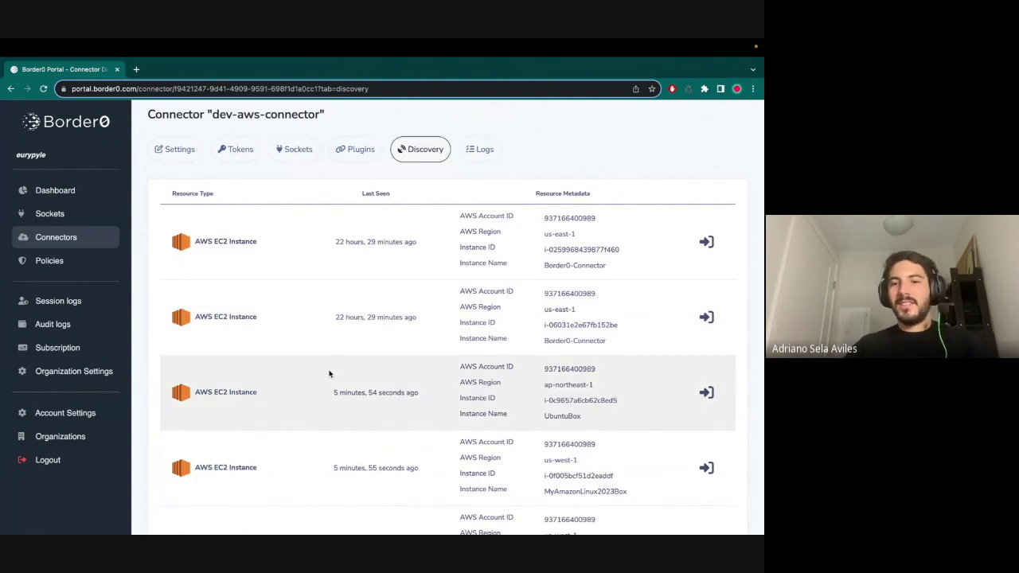
{"action": "left_click", "coordinate": [330, 373]}
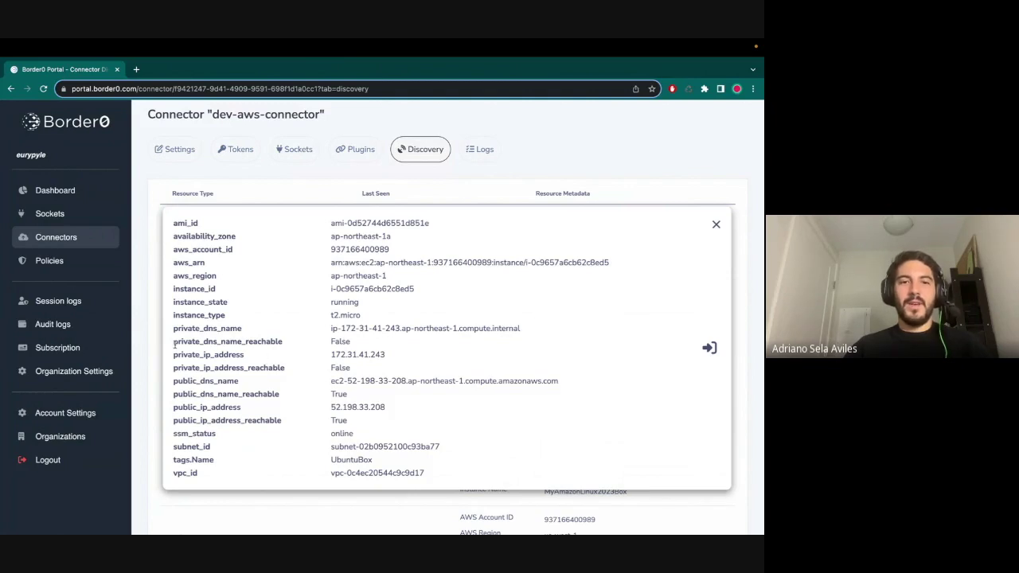
{"action": "left_click_drag", "start_coordinate": [180, 333], "coordinate": [424, 325]}
{"action": "left_click", "coordinate": [181, 358]}
{"action": "left_click_drag", "start_coordinate": [172, 223], "coordinate": [320, 354]}
{"action": "left_click", "coordinate": [338, 367]}
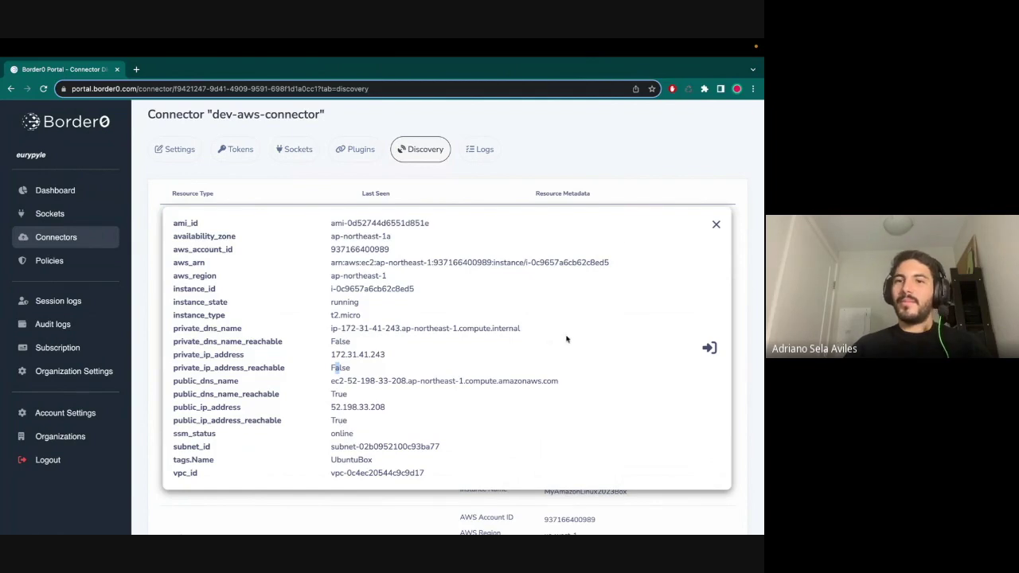
{"action": "left_click", "coordinate": [716, 226]}
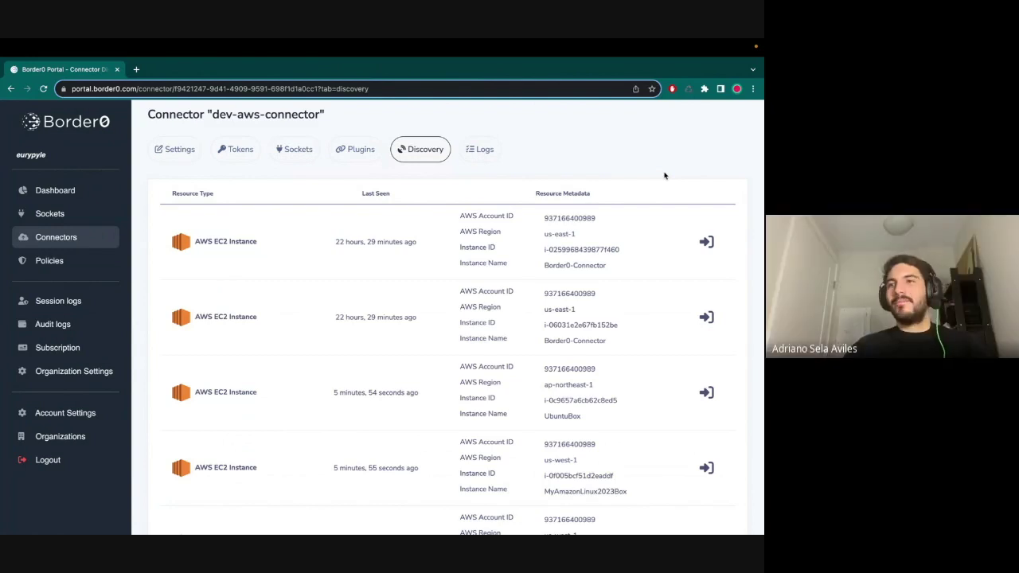
- Scroll through the Discovery list to locate the UbuntuBox instance row
{"action": "scroll", "coordinate": [693, 253], "scroll_direction": "down", "scroll_amount": 3}
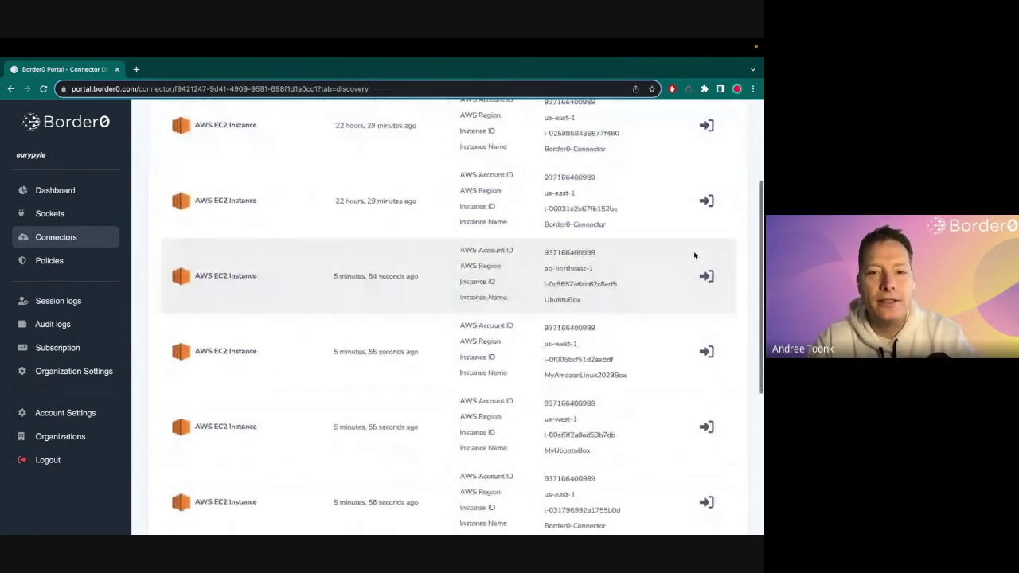
{"action": "scroll", "coordinate": [693, 253], "scroll_direction": "down", "scroll_amount": 1}
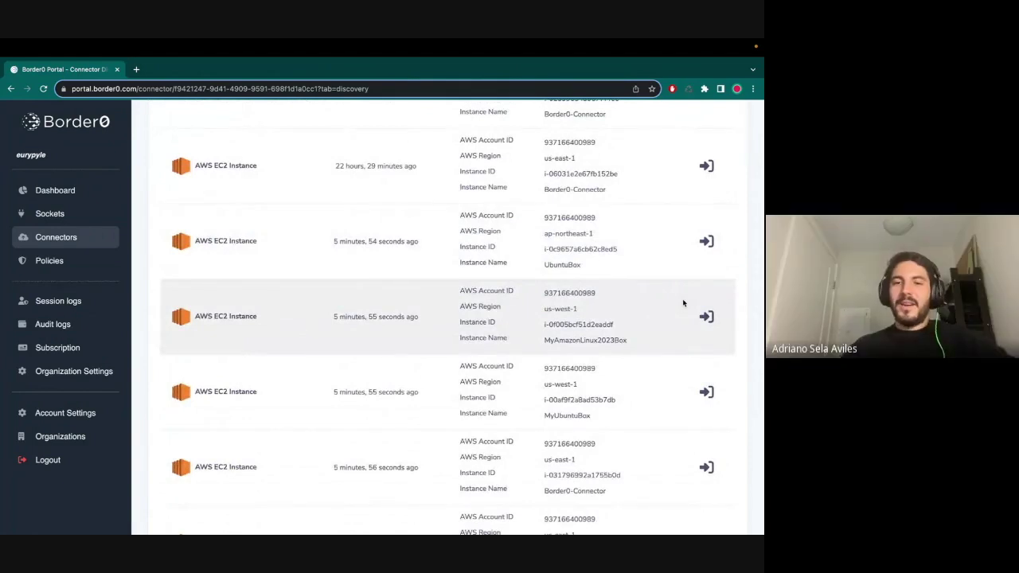
{"action": "scroll", "coordinate": [682, 302], "scroll_direction": "down", "scroll_amount": 3}
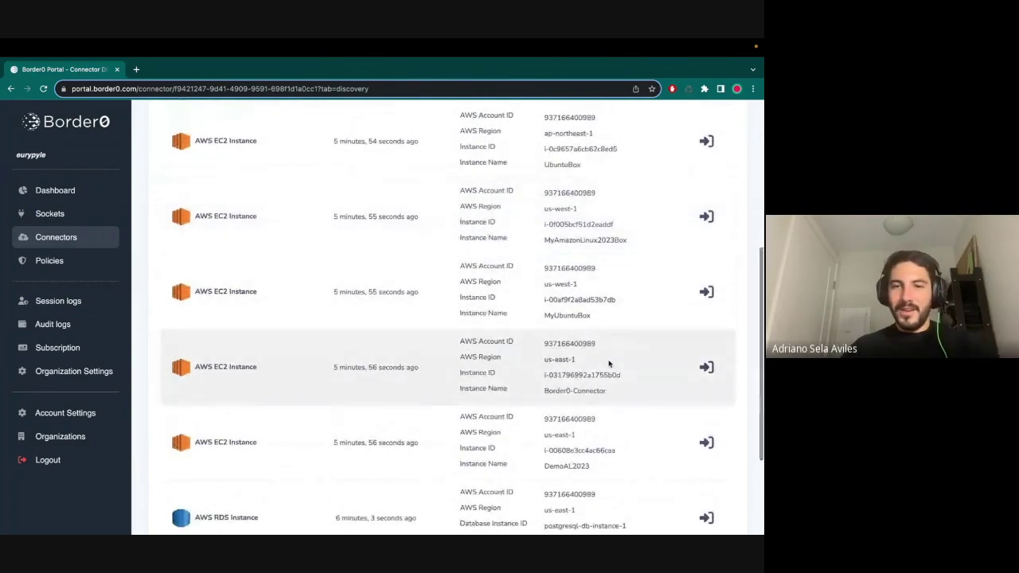
{"action": "scroll", "coordinate": [627, 348], "scroll_direction": "down", "scroll_amount": 2}
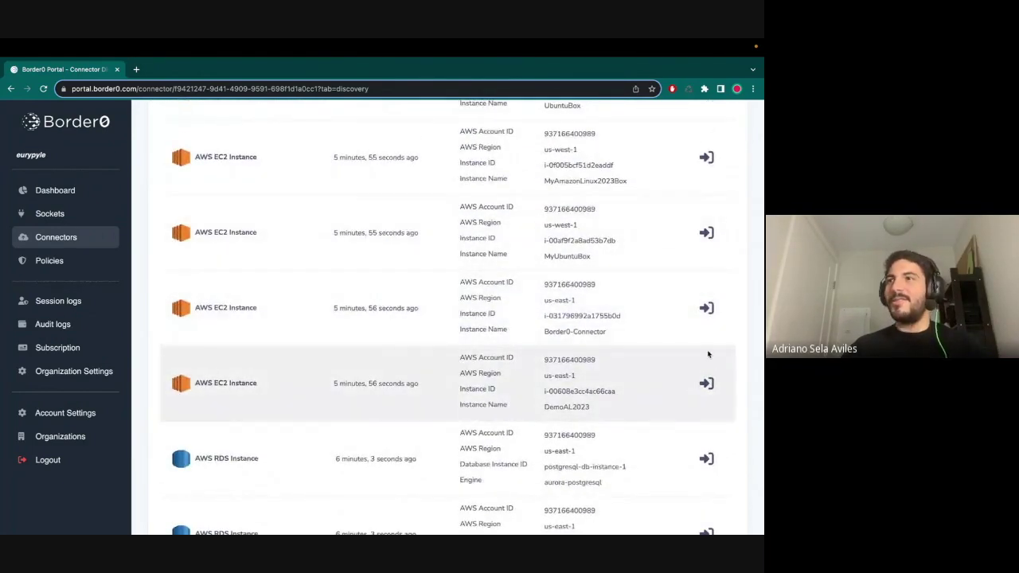
{"action": "scroll", "coordinate": [627, 323], "scroll_direction": "up", "scroll_amount": 8}
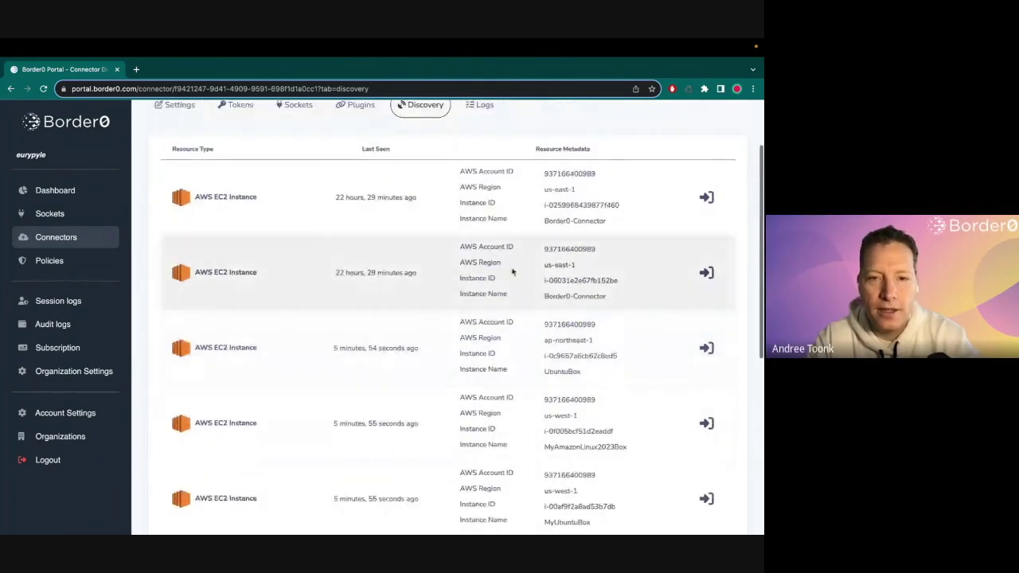
{"action": "scroll", "coordinate": [557, 263], "scroll_direction": "up", "scroll_amount": 3}
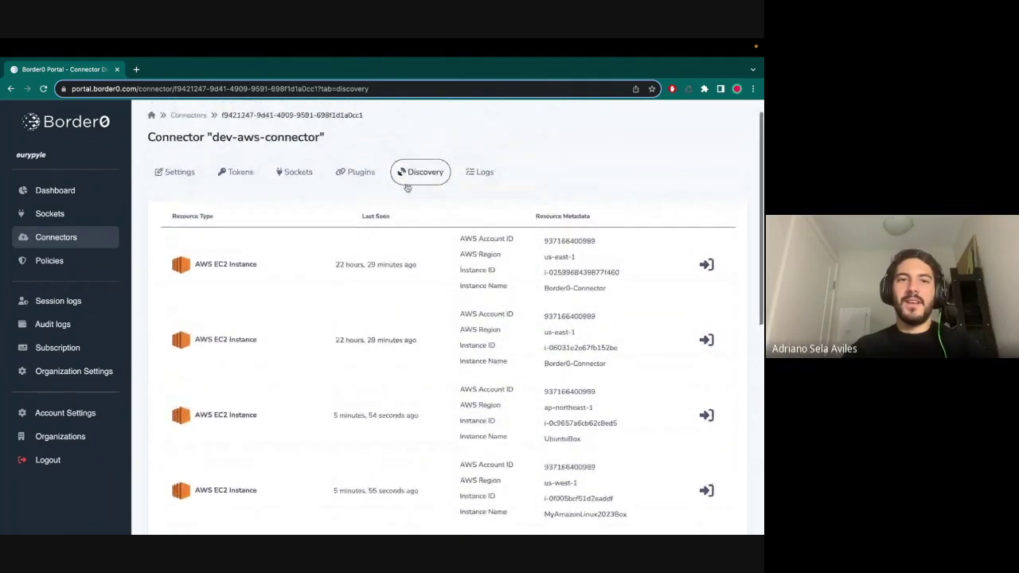
{"action": "scroll", "coordinate": [400, 199], "scroll_direction": "up", "scroll_amount": 1}
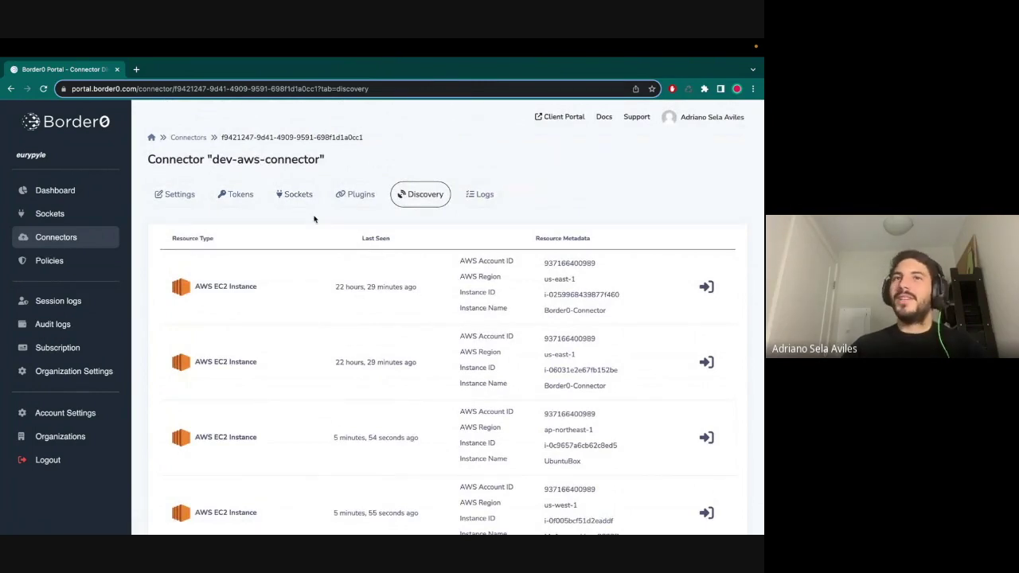
{"action": "scroll", "coordinate": [350, 221], "scroll_direction": "down", "scroll_amount": 3}
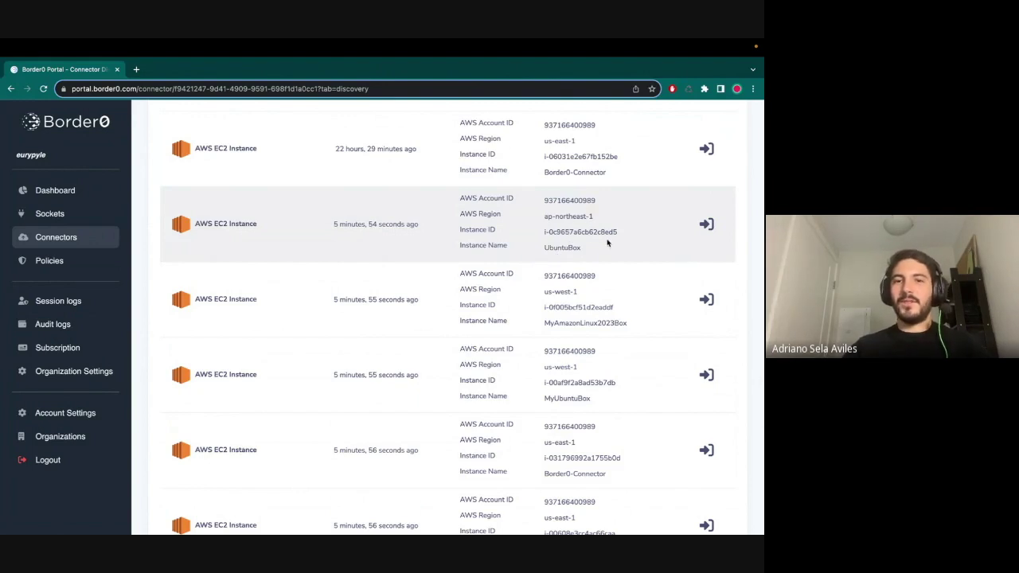
{"action": "scroll", "coordinate": [637, 252], "scroll_direction": "up", "scroll_amount": 1}
- Start a new socket for UbuntuBox and open the upstream connection type choices
{"action": "left_click", "coordinate": [706, 249]}
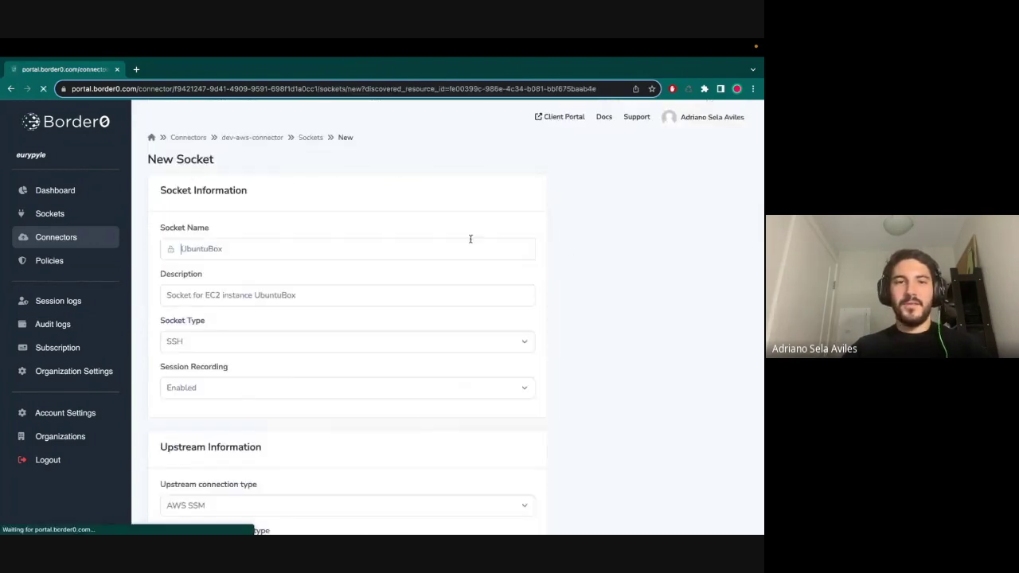
{"action": "scroll", "coordinate": [273, 285], "scroll_direction": "down", "scroll_amount": 2}
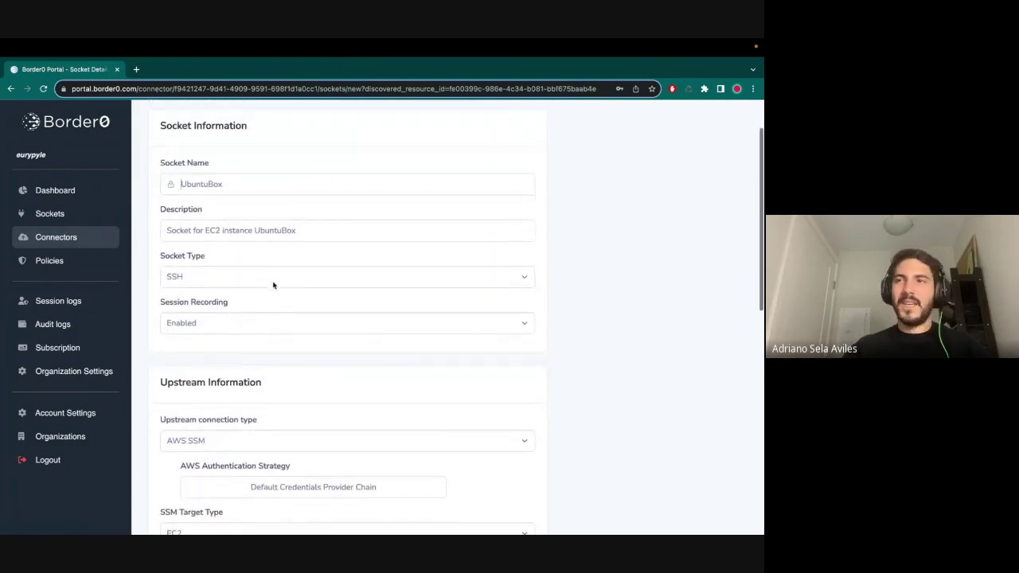
{"action": "scroll", "coordinate": [273, 285], "scroll_direction": "down", "scroll_amount": 1}
{"action": "scroll", "coordinate": [273, 285], "scroll_direction": "up", "scroll_amount": 1}
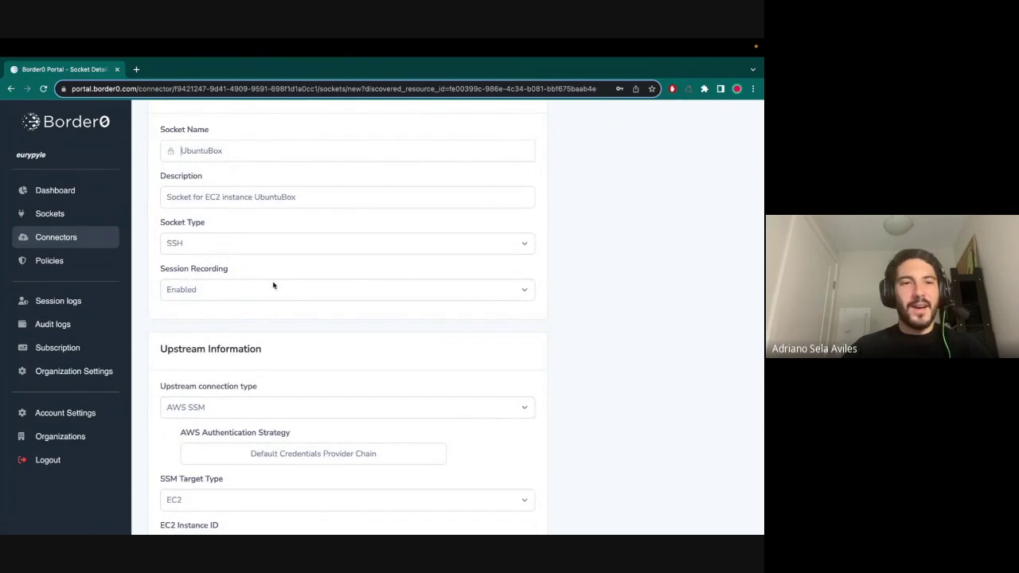
{"action": "scroll", "coordinate": [222, 271], "scroll_direction": "down", "scroll_amount": 4}
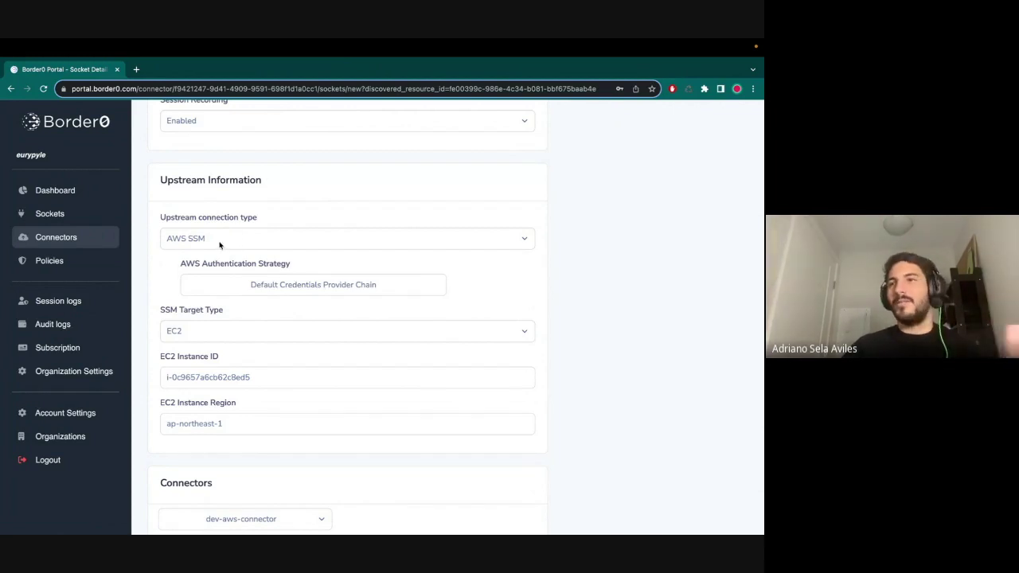
{"action": "scroll", "coordinate": [217, 244], "scroll_direction": "down", "scroll_amount": 2}
{"action": "scroll", "coordinate": [214, 243], "scroll_direction": "down", "scroll_amount": 1}
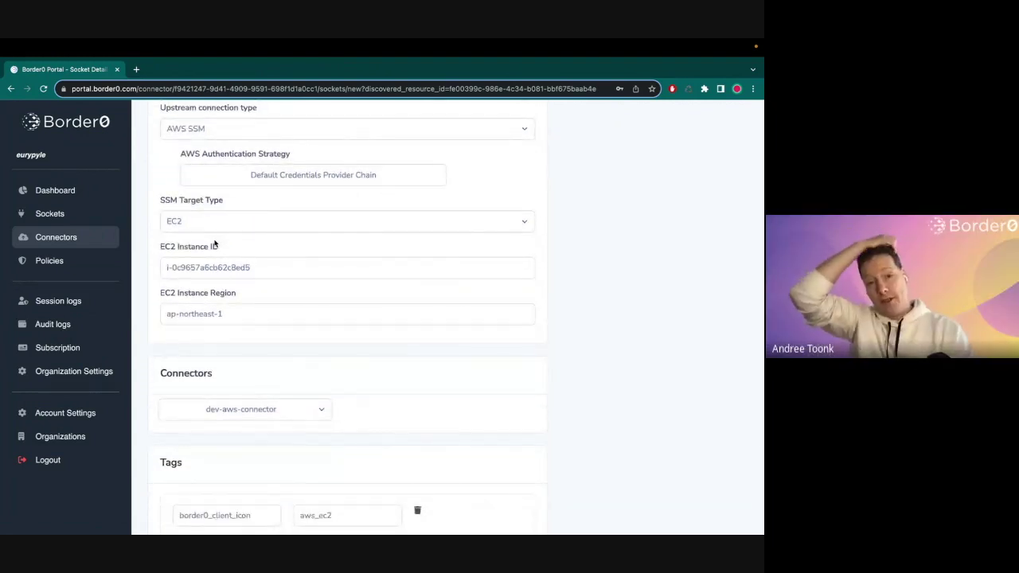
{"action": "scroll", "coordinate": [214, 243], "scroll_direction": "up", "scroll_amount": 3}
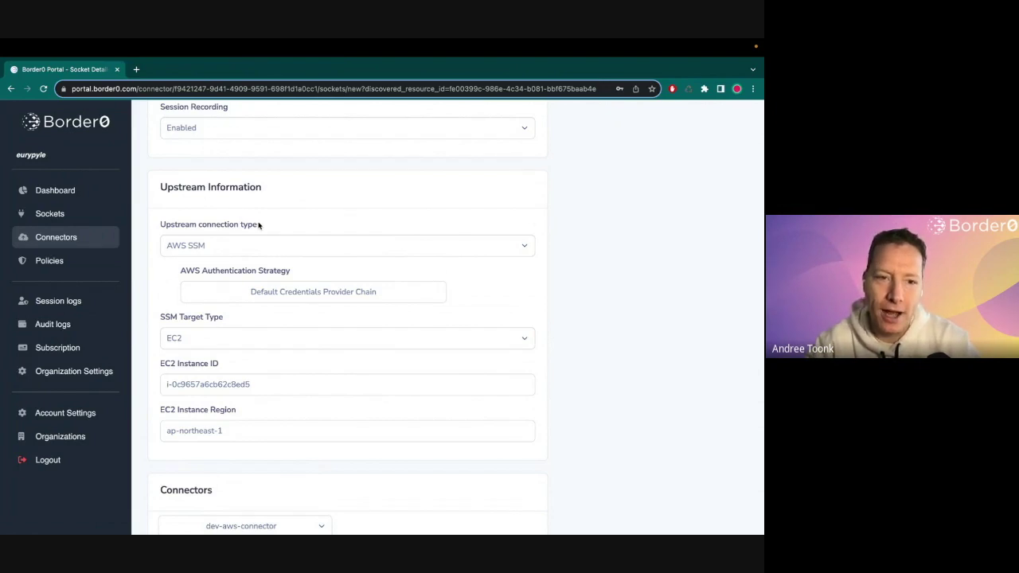
{"action": "left_click", "coordinate": [224, 247]}
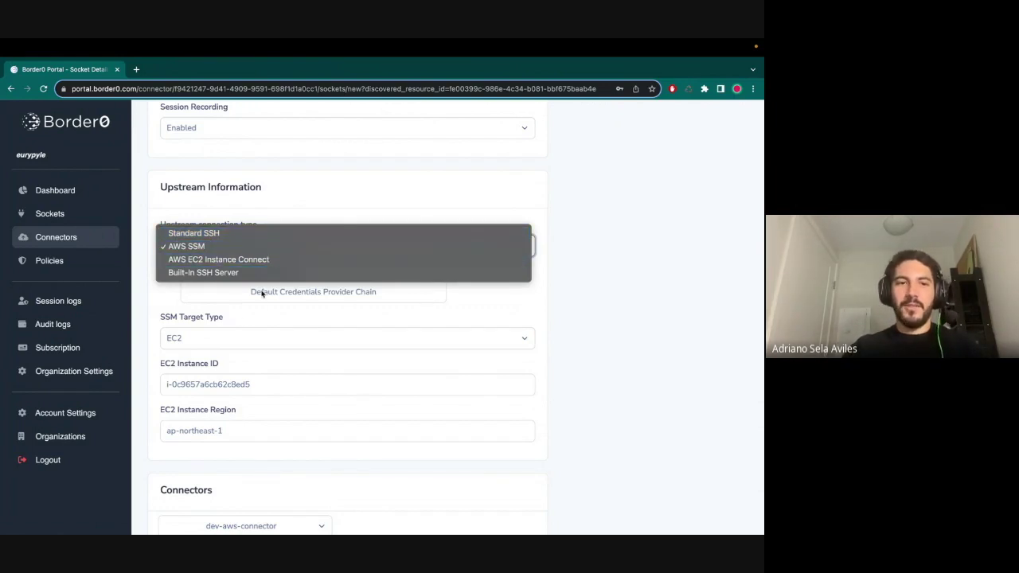
- Switch the socket's upstream connection type to AWS EC2 Instance Connect
{"action": "left_click", "coordinate": [189, 261]}
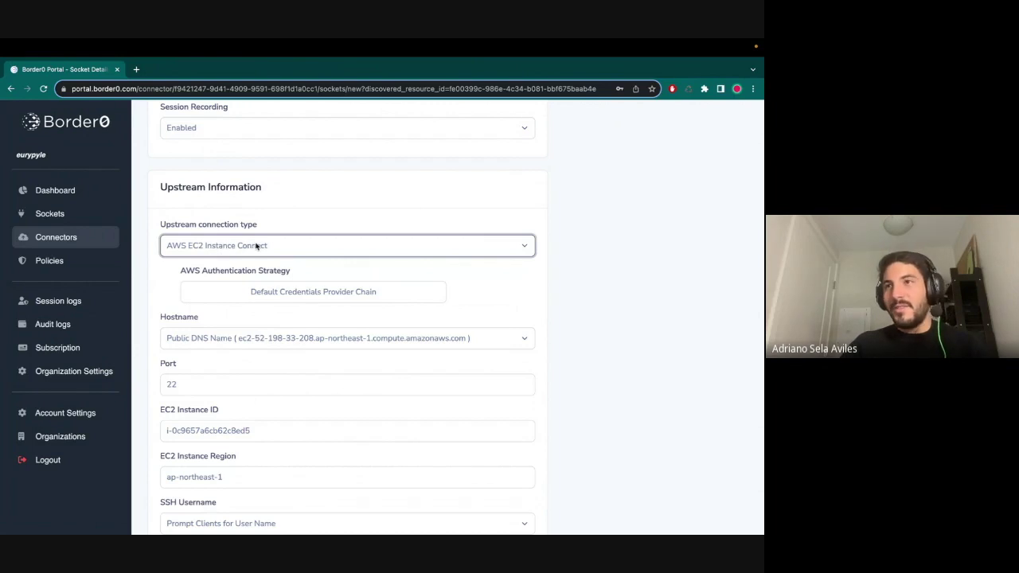
{"action": "scroll", "coordinate": [323, 251], "scroll_direction": "down", "scroll_amount": 1}
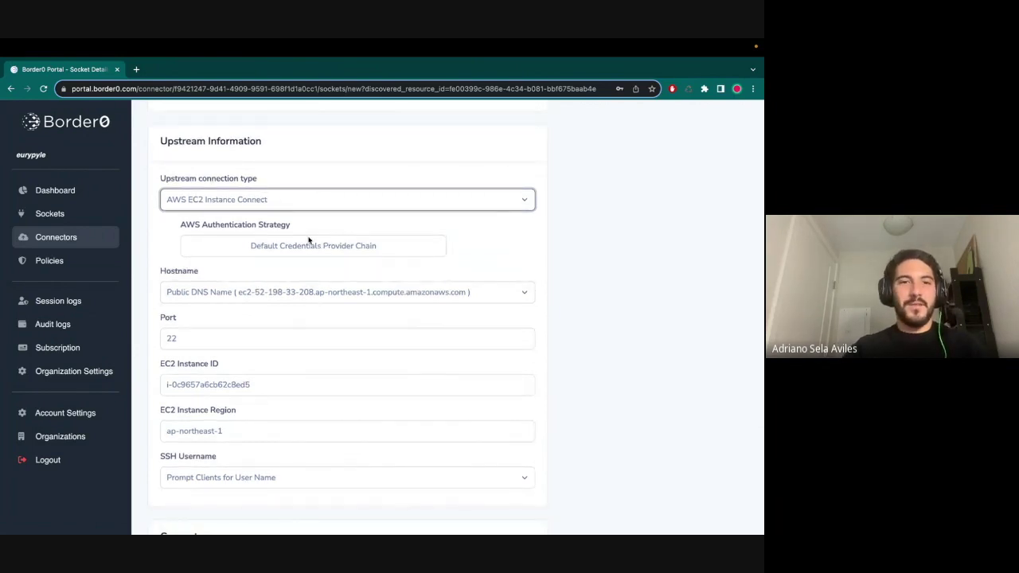
{"action": "scroll", "coordinate": [309, 240], "scroll_direction": "down", "scroll_amount": 1}
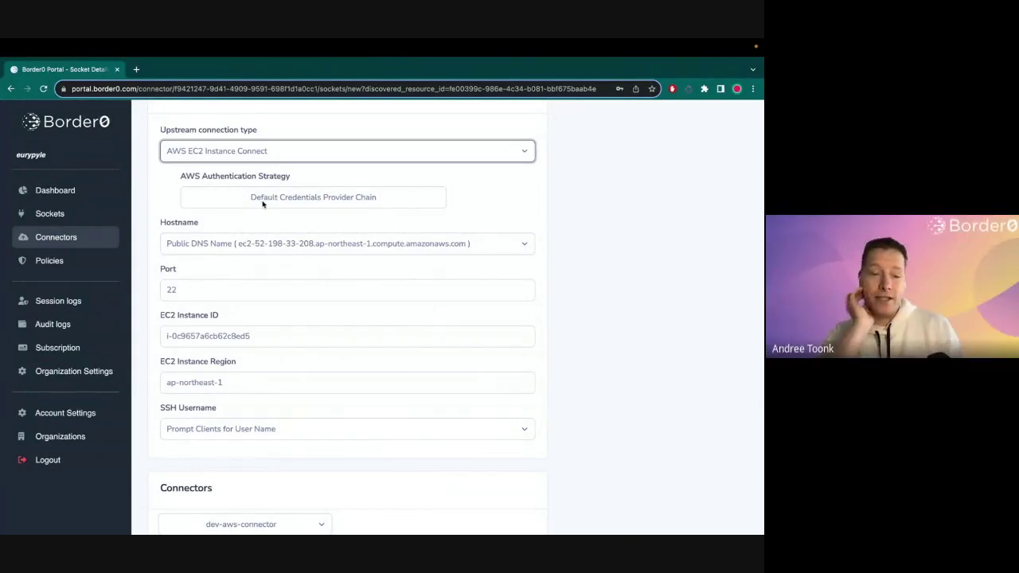
{"action": "scroll", "coordinate": [263, 202], "scroll_direction": "up", "scroll_amount": 1}
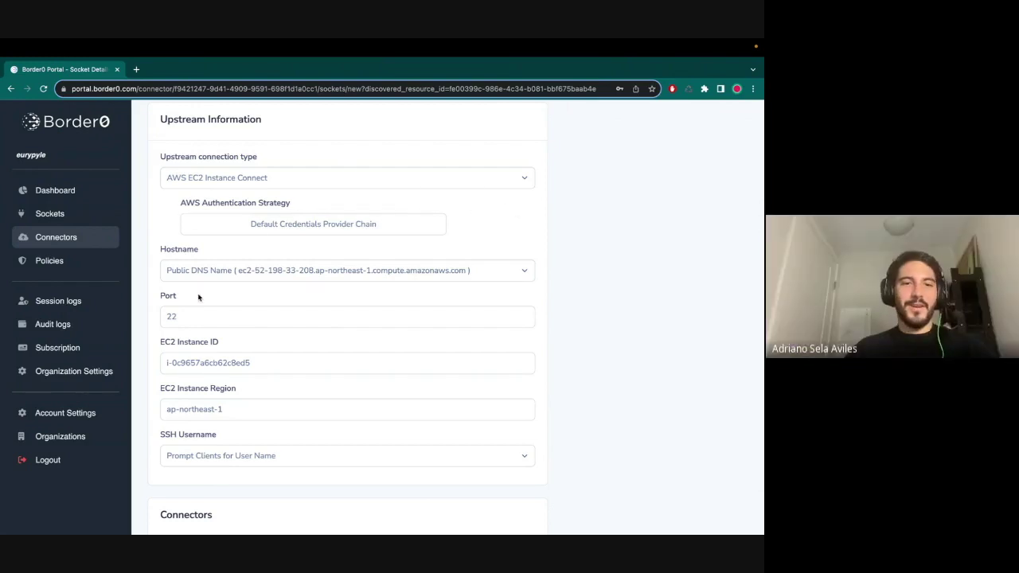
{"action": "scroll", "coordinate": [198, 296], "scroll_direction": "down", "scroll_amount": 2}
{"action": "scroll", "coordinate": [199, 296], "scroll_direction": "up", "scroll_amount": 1}
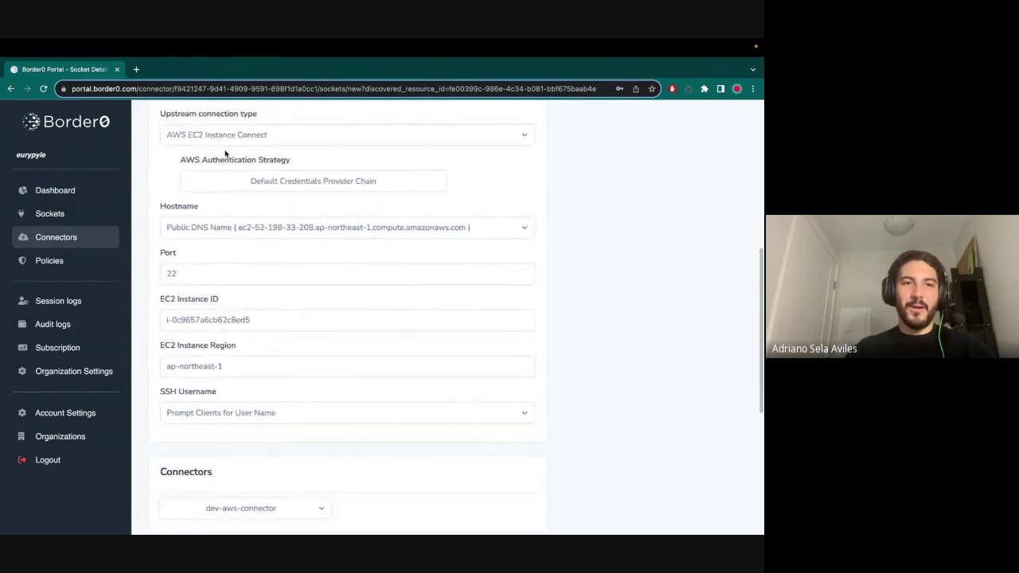
- Try AWS Profile and Static Credentials, then settle on Default Credentials Provider Chain authentication
{"action": "left_click", "coordinate": [259, 188]}
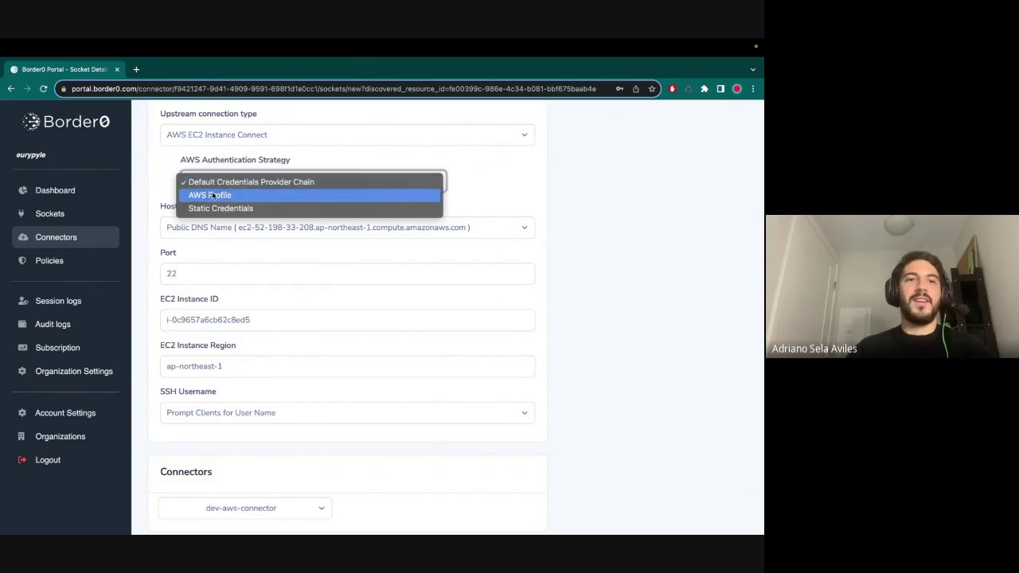
{"action": "left_click", "coordinate": [211, 195]}
{"action": "left_click", "coordinate": [213, 191]}
{"action": "left_click", "coordinate": [235, 198]}
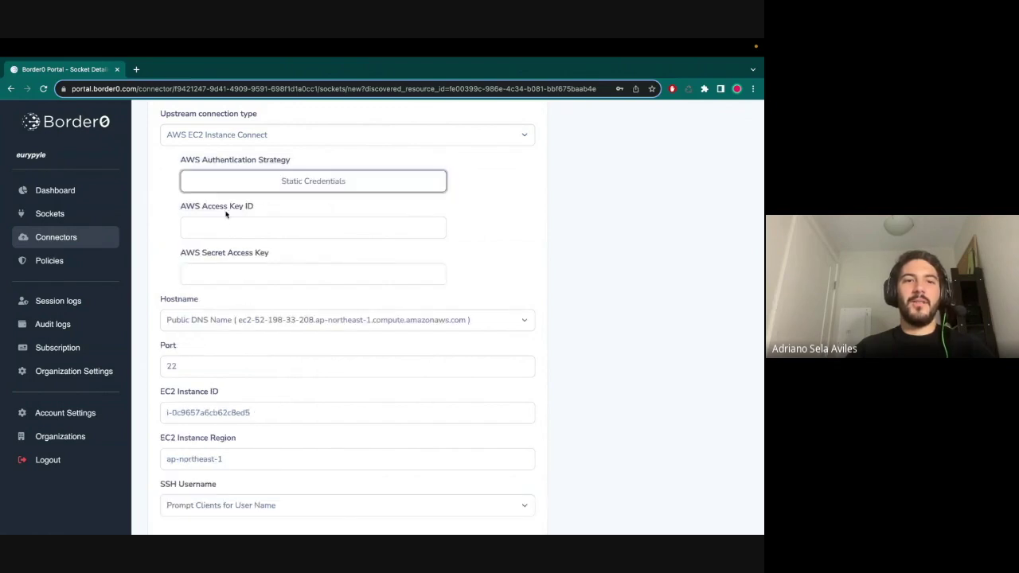
{"action": "left_click", "coordinate": [282, 181]}
{"action": "left_click", "coordinate": [267, 159]}
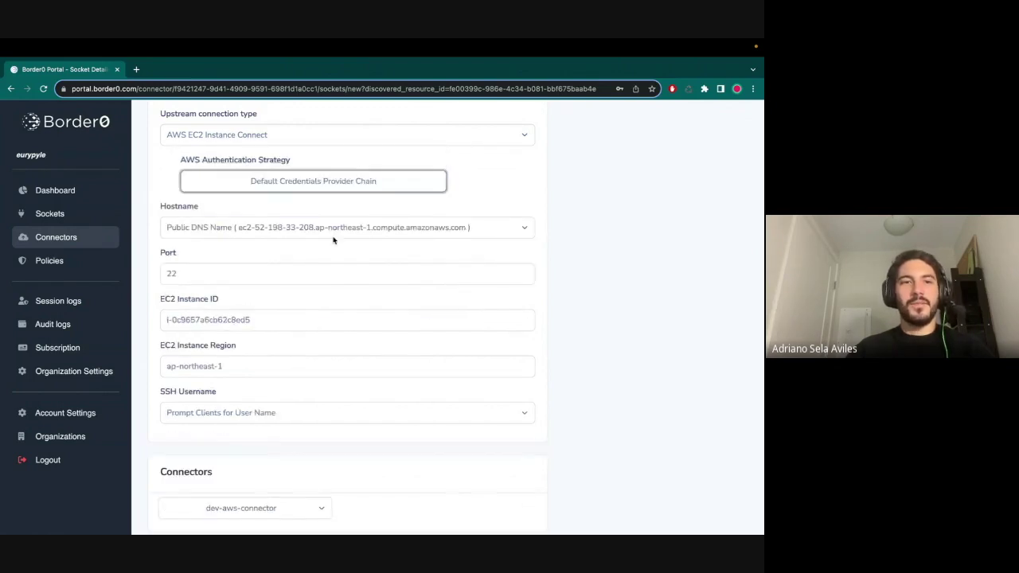
{"action": "scroll", "coordinate": [259, 286], "scroll_direction": "down", "scroll_amount": 1}
{"action": "scroll", "coordinate": [259, 287], "scroll_direction": "down", "scroll_amount": 1}
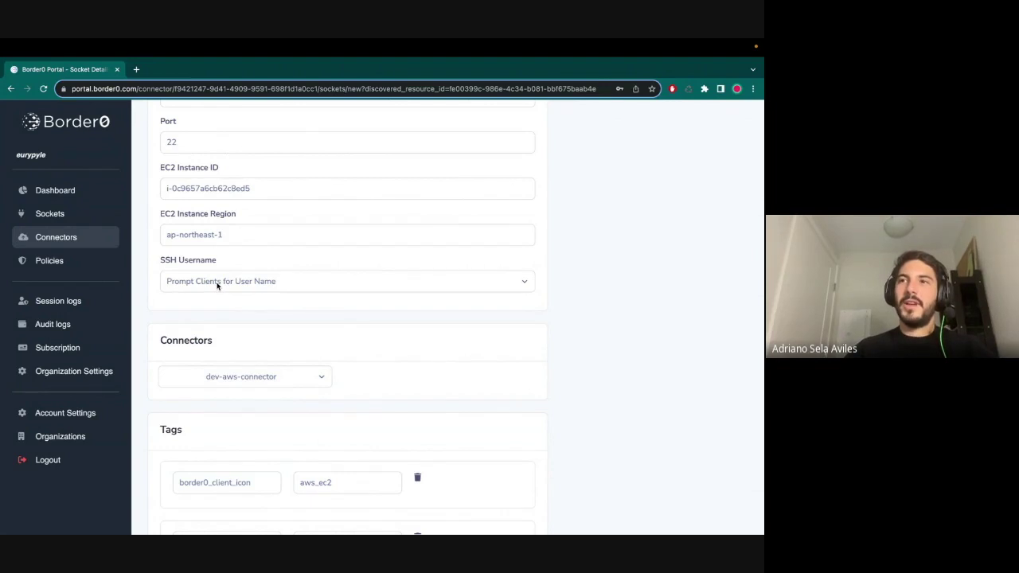
- Switch the SSH username source to Enter Manually and set it to ubuntu
{"action": "left_click", "coordinate": [218, 285]}
{"action": "left_click", "coordinate": [214, 290]}
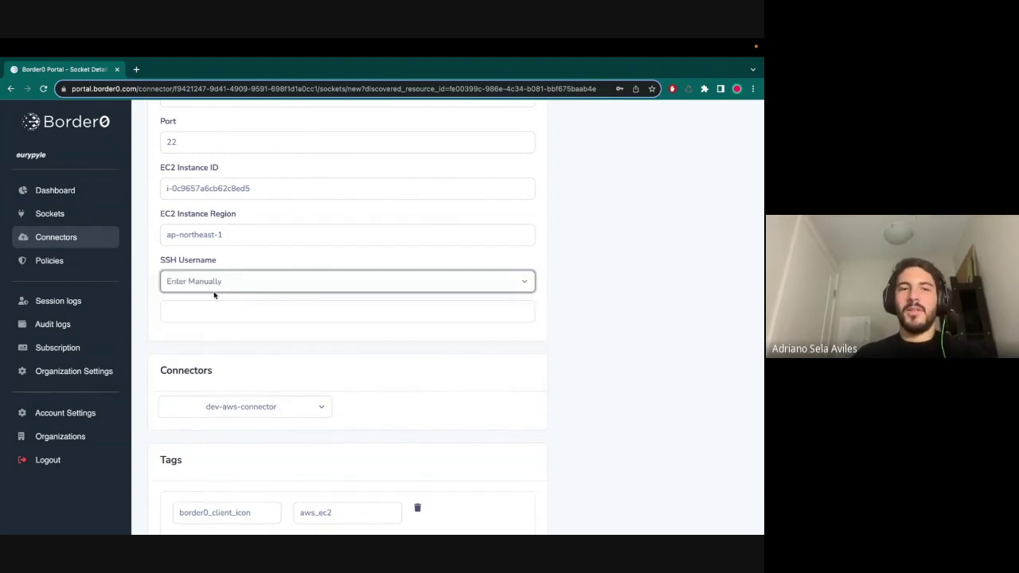
{"action": "left_click", "coordinate": [199, 313]}
{"action": "type", "text": "ubuntu"}
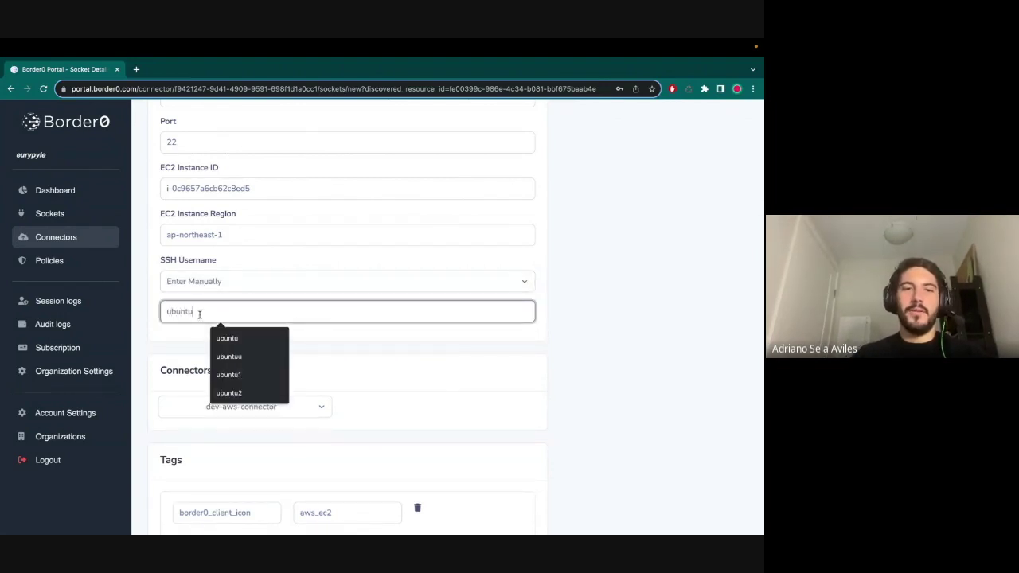
{"action": "left_click", "coordinate": [395, 344]}
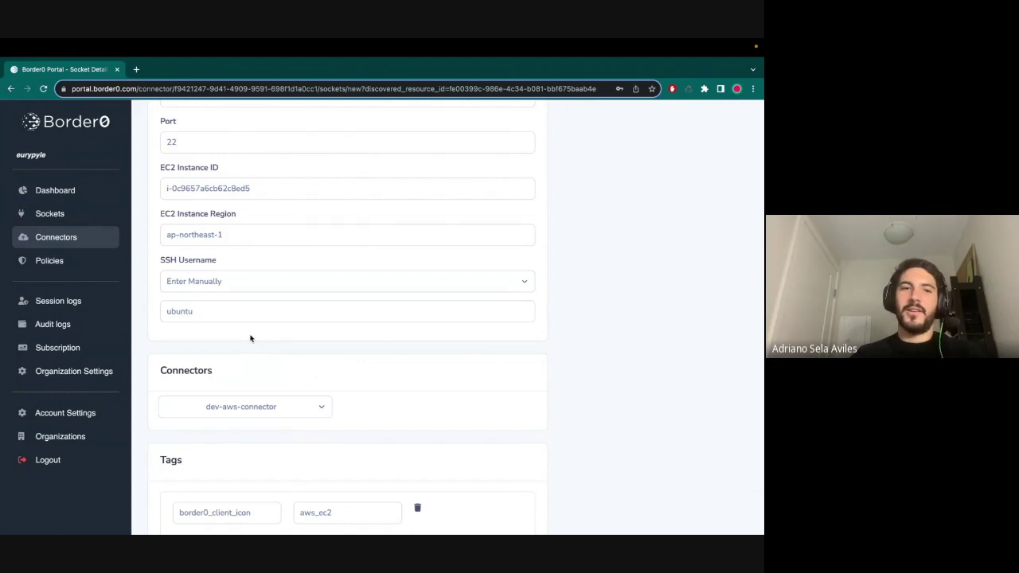
- Check the connector list and keep dev-aws-connector as the socket's connector
{"action": "scroll", "coordinate": [250, 338], "scroll_direction": "down", "scroll_amount": 1}
{"action": "scroll", "coordinate": [249, 338], "scroll_direction": "down", "scroll_amount": 2}
{"action": "scroll", "coordinate": [227, 311], "scroll_direction": "down", "scroll_amount": 2}
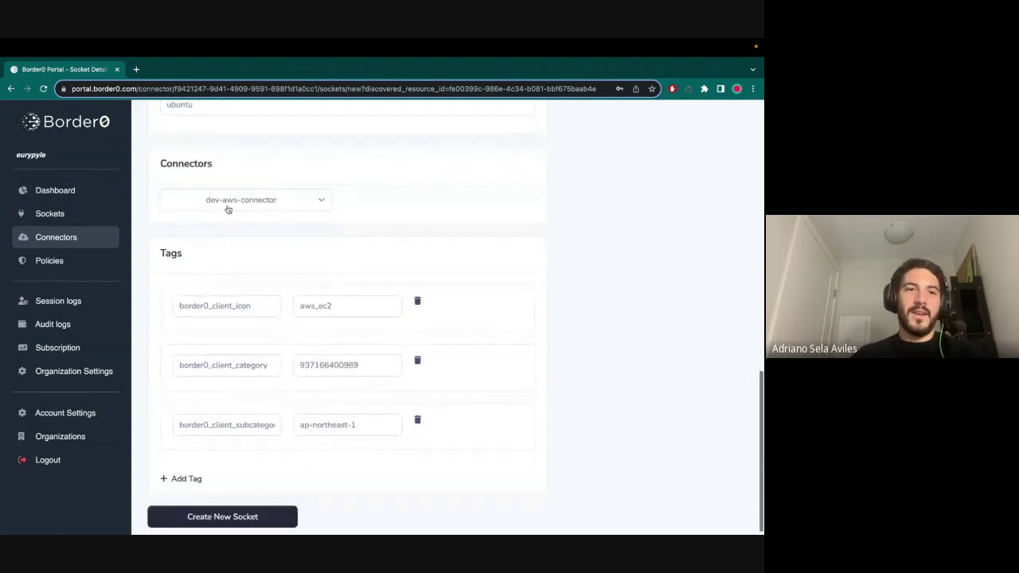
{"action": "left_click", "coordinate": [227, 201]}
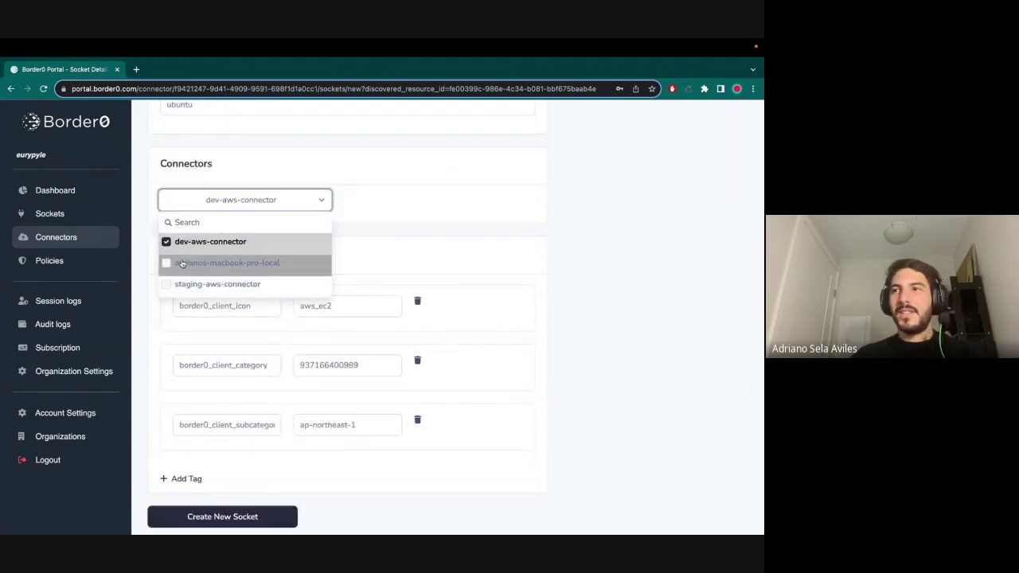
{"action": "left_click", "coordinate": [385, 203]}
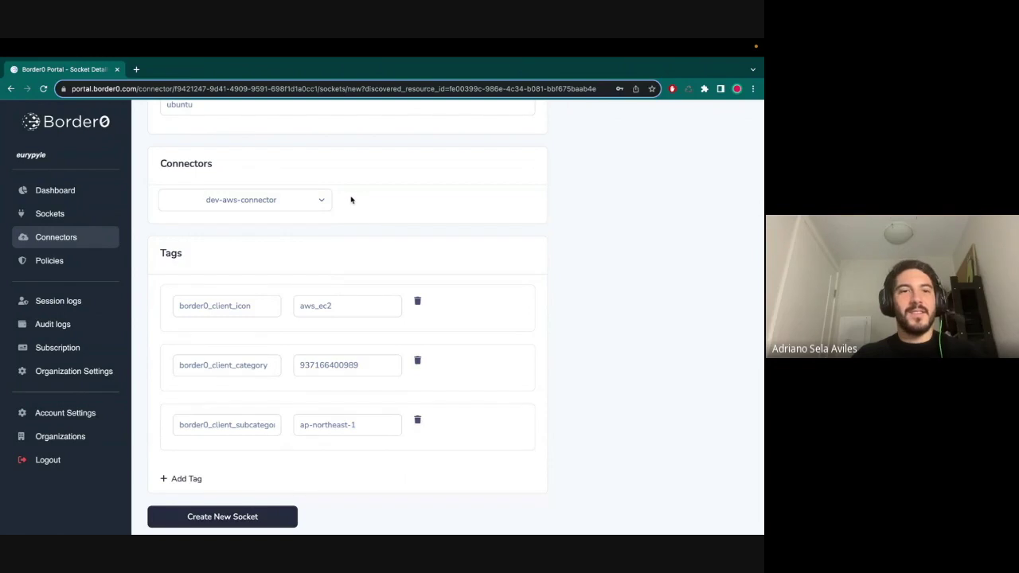
{"action": "scroll", "coordinate": [348, 202], "scroll_direction": "down", "scroll_amount": 1}
{"action": "left_click", "coordinate": [262, 195]}
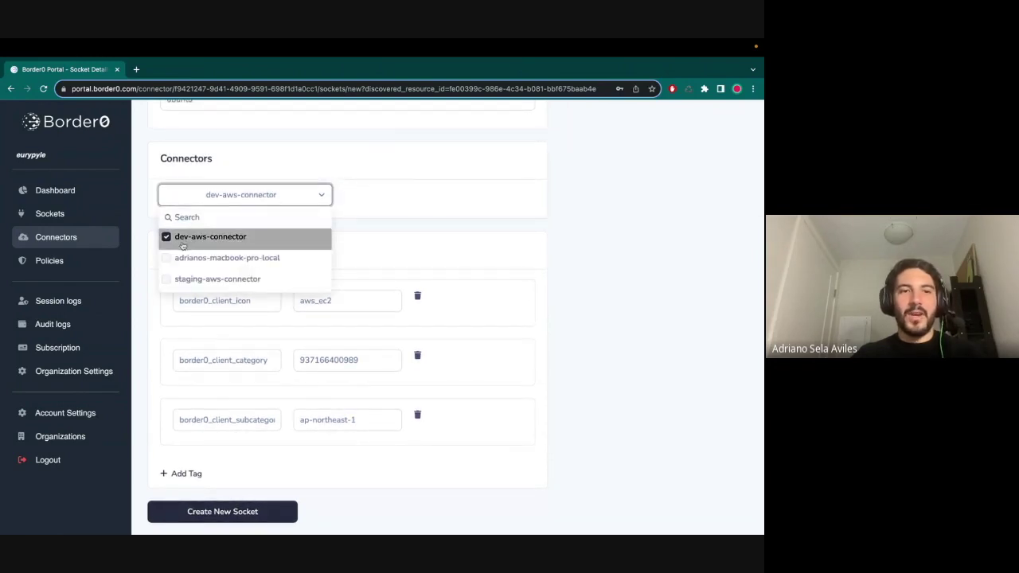
{"action": "left_click", "coordinate": [357, 226]}
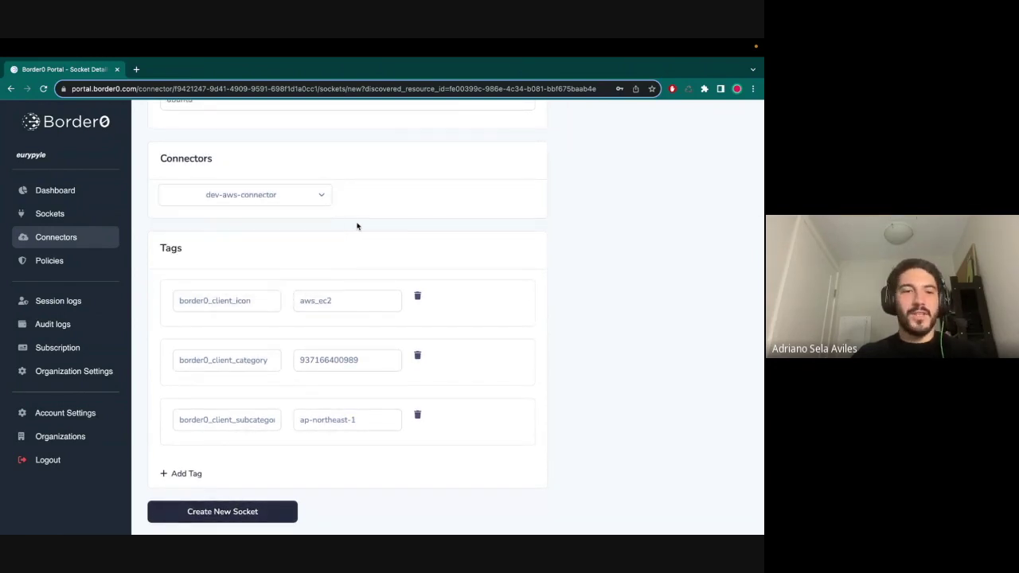
- Add an empty fourth tag row, then delete it so the tags stay unchanged
{"action": "left_click", "coordinate": [174, 476]}
{"action": "scroll", "coordinate": [221, 448], "scroll_direction": "down", "scroll_amount": 1}
{"action": "left_click", "coordinate": [417, 417]}
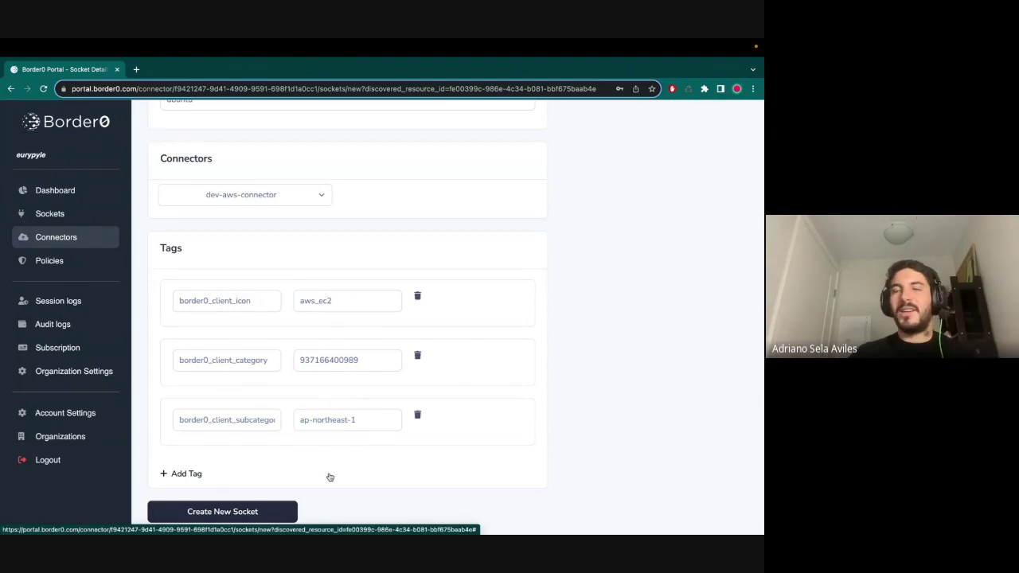
- Create the ubuntubox socket, review its Alive details page, and open it in the client portal
{"action": "left_click", "coordinate": [226, 517]}
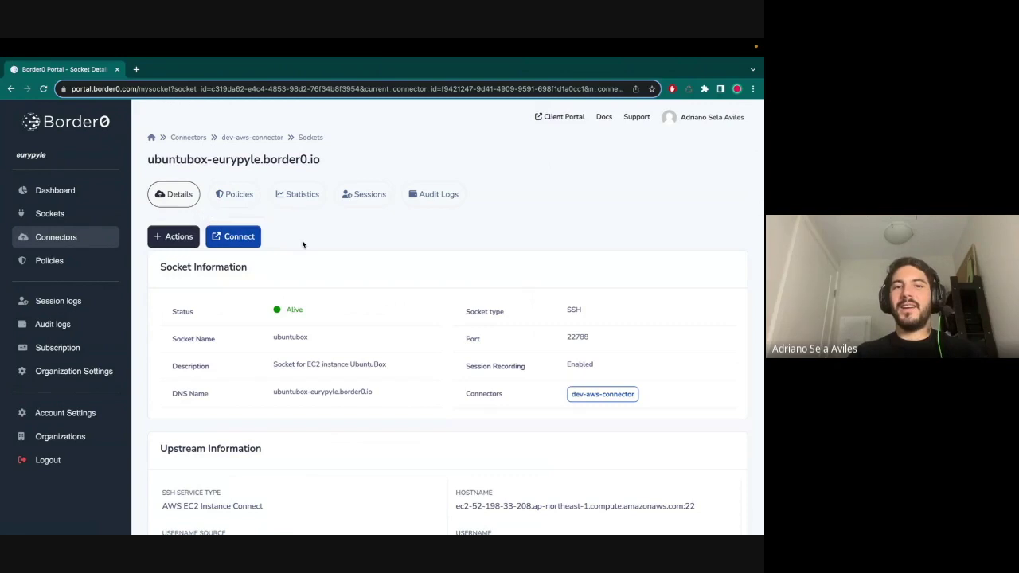
{"action": "scroll", "coordinate": [303, 244], "scroll_direction": "down", "scroll_amount": 4}
{"action": "scroll", "coordinate": [303, 243], "scroll_direction": "up", "scroll_amount": 3}
{"action": "scroll", "coordinate": [302, 244], "scroll_direction": "up", "scroll_amount": 1}
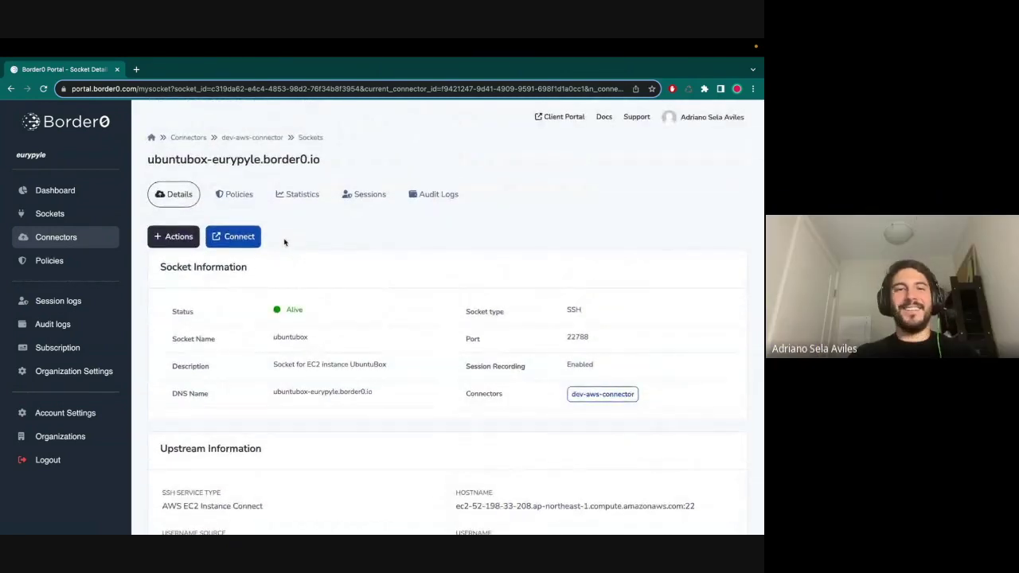
{"action": "left_click", "coordinate": [231, 237]}
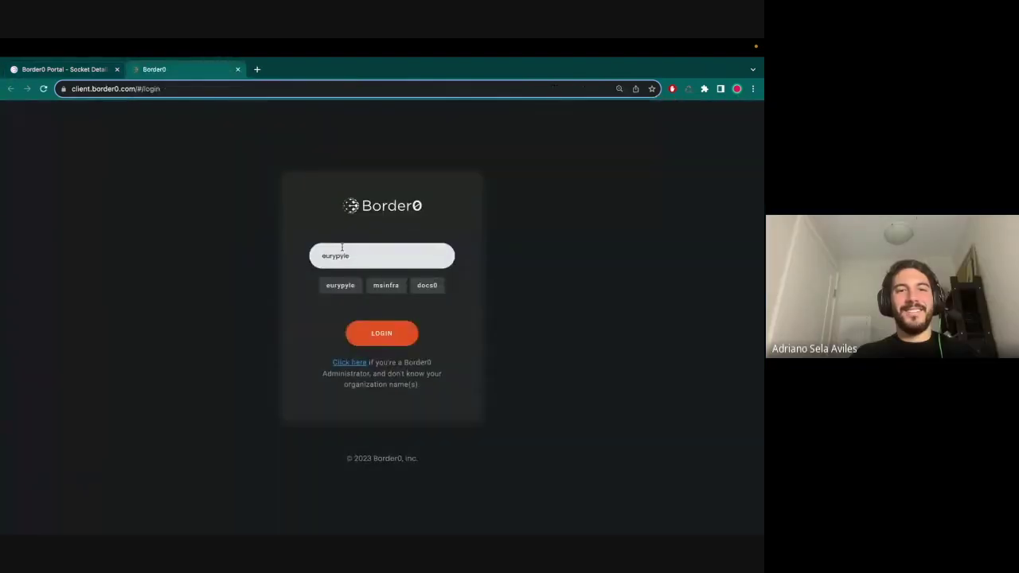
- Log in to the client portal with Google and authorize the Border0 Web Client
{"action": "left_click", "coordinate": [373, 332]}
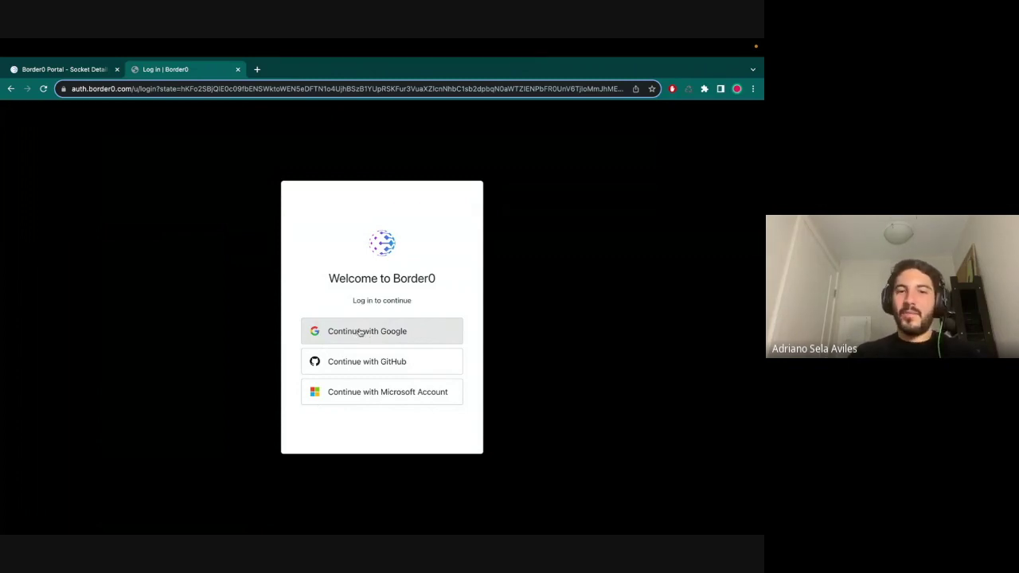
{"action": "left_click", "coordinate": [360, 333]}
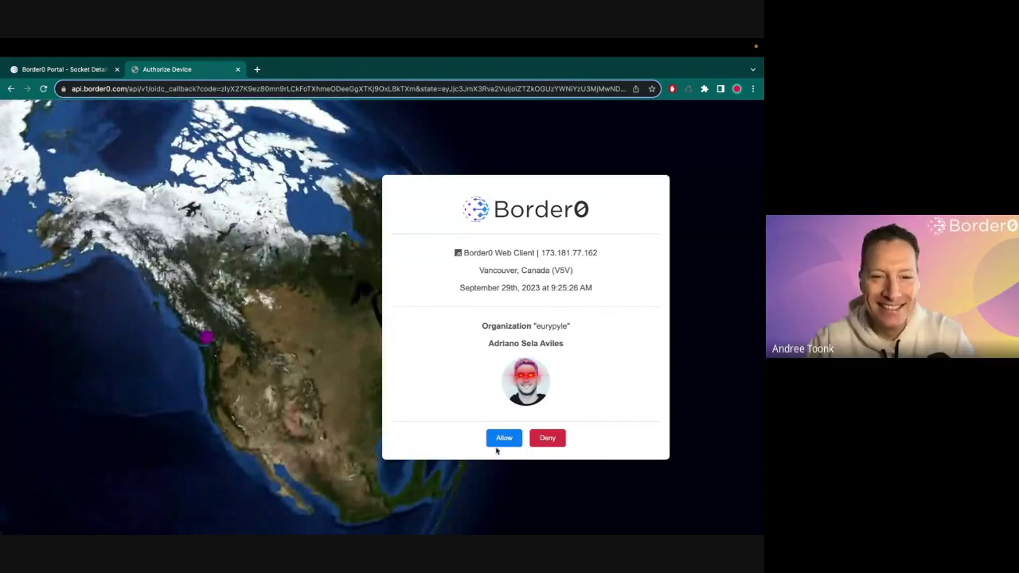
{"action": "left_click", "coordinate": [503, 439]}
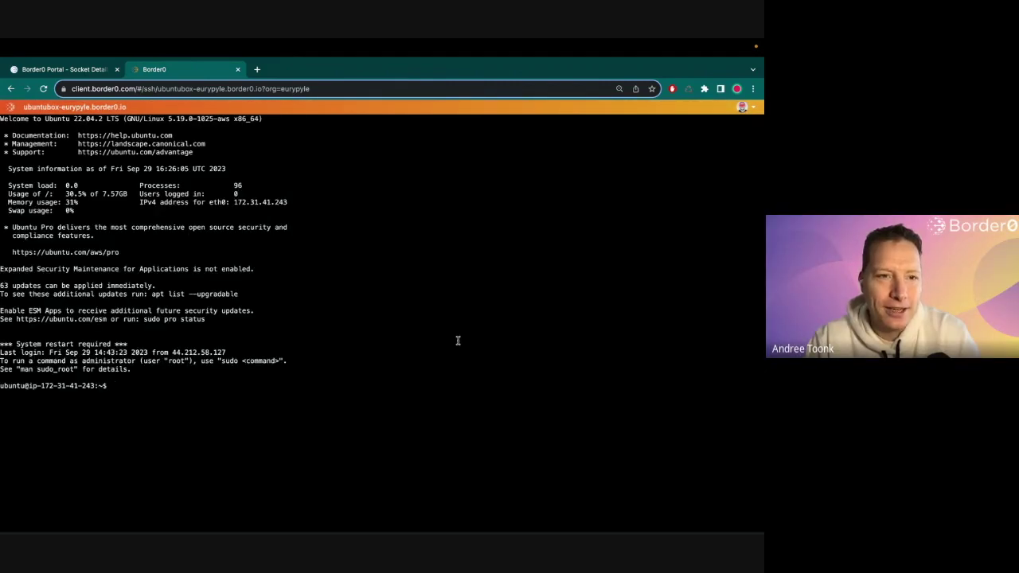
- On the Ubuntu box, run top briefly, then whoami and echo hello world
{"action": "type", "text": "top"}
{"action": "key", "text": "Return"}
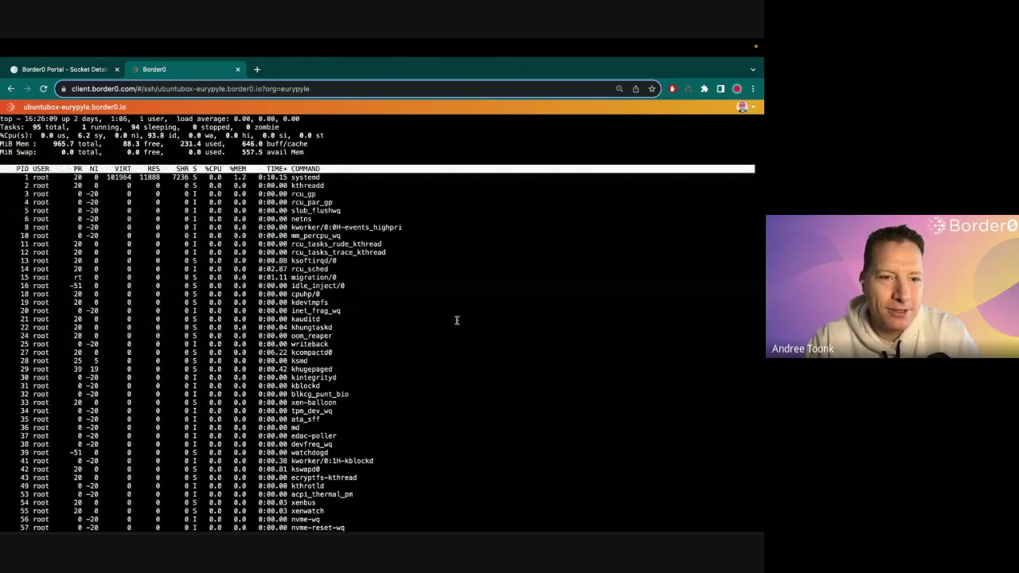
{"action": "key", "text": "q"}
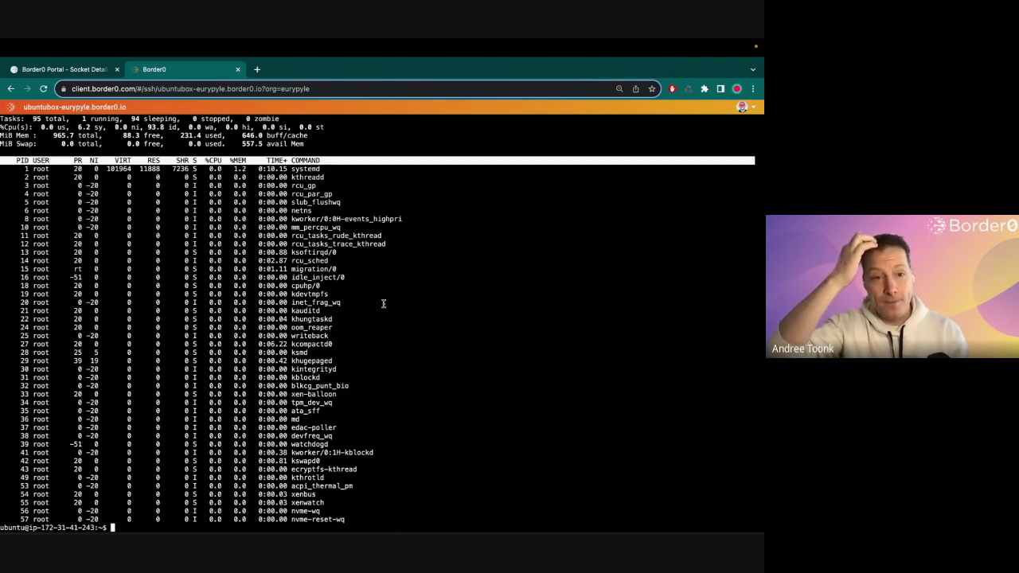
{"action": "type", "text": "whoami"}
{"action": "key", "text": "Return"}
{"action": "type", "text": "echo hello world"}
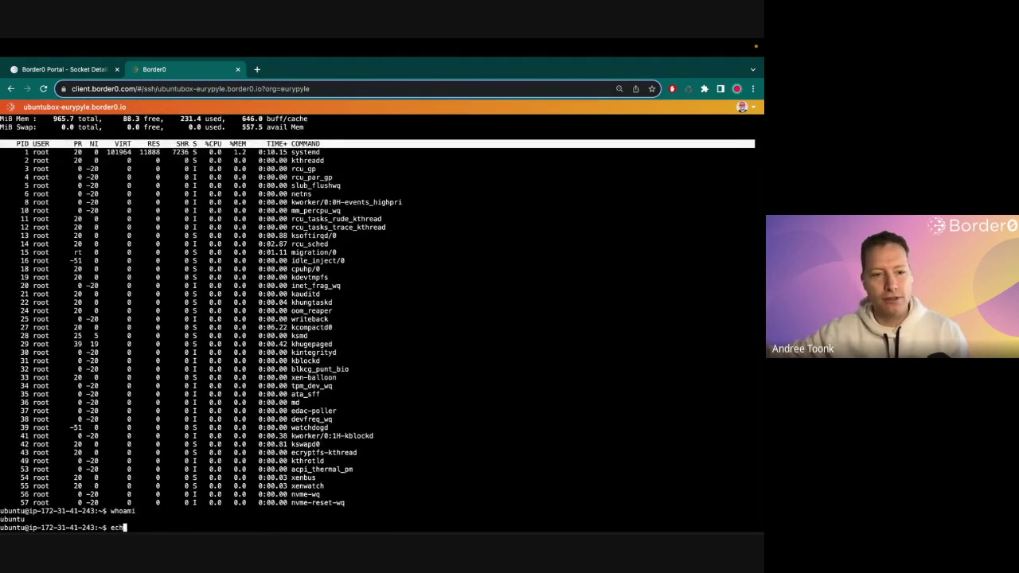
{"action": "key", "text": "Return"}
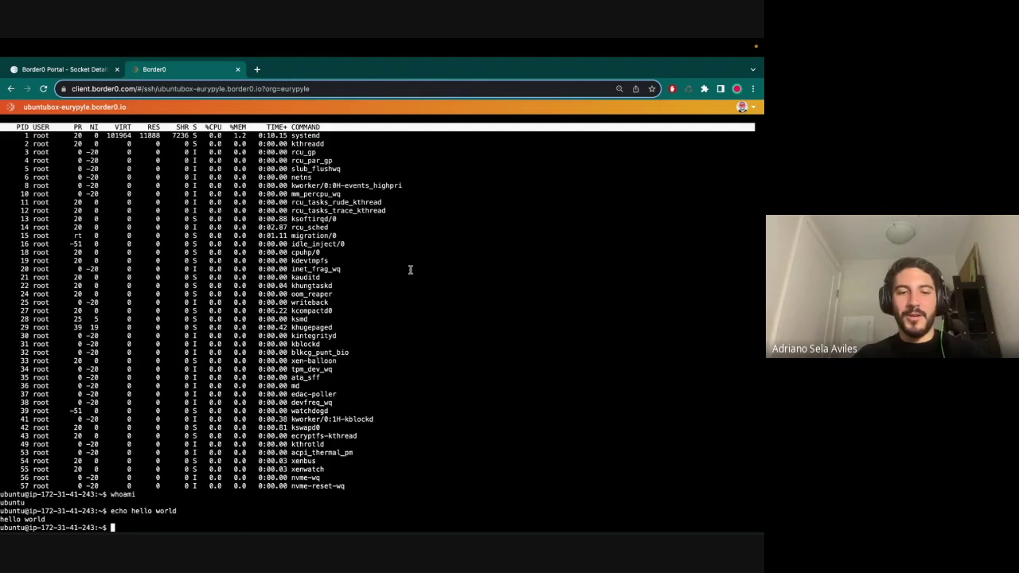
- Exit the SSH session and close the terminal tab
{"action": "type", "text": "exit"}
{"action": "key", "text": "Return"}
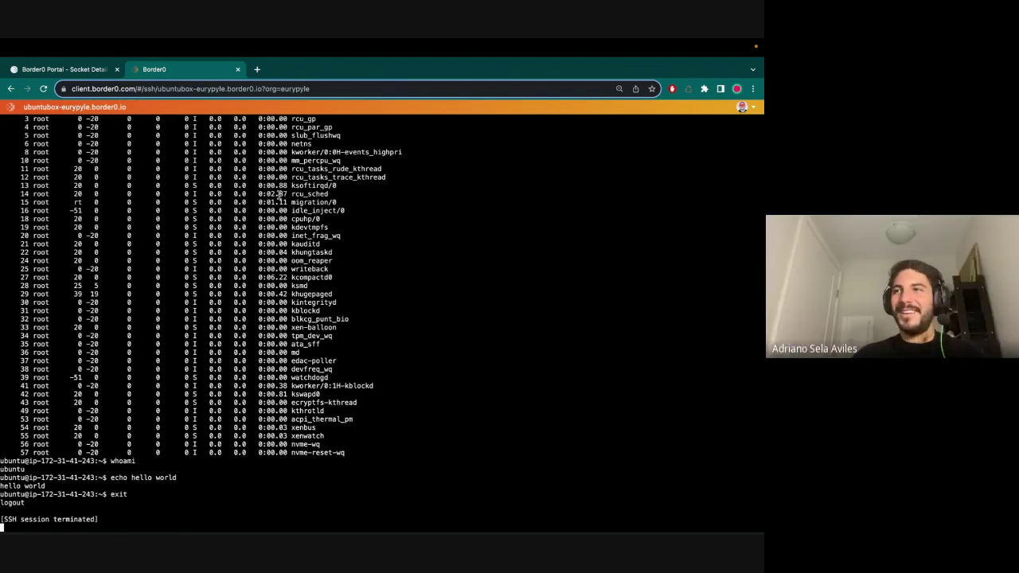
{"action": "key", "text": "ctrl+w"}
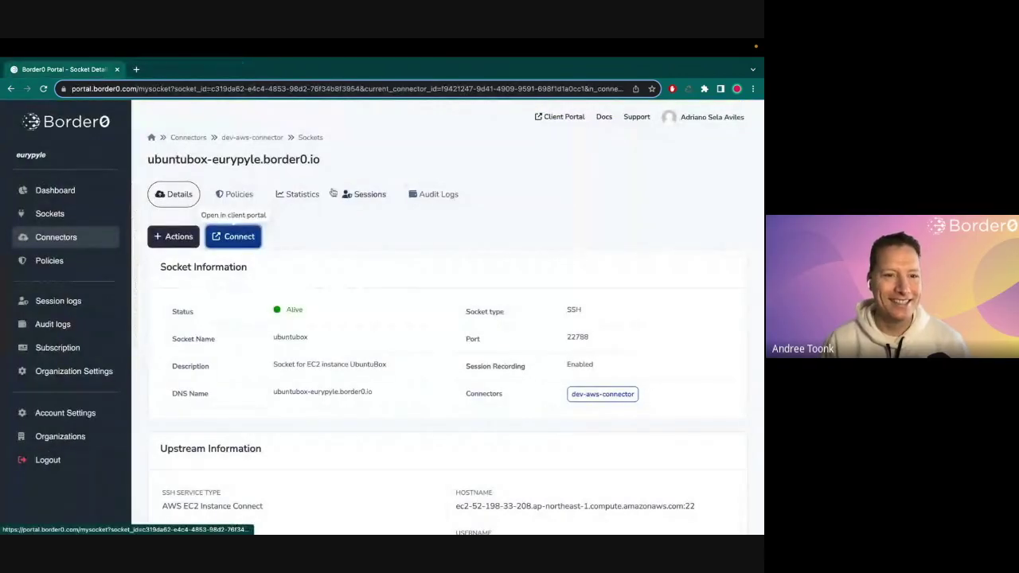
- View the resources discovered by staging-aws-connector
{"action": "left_click", "coordinate": [53, 233]}
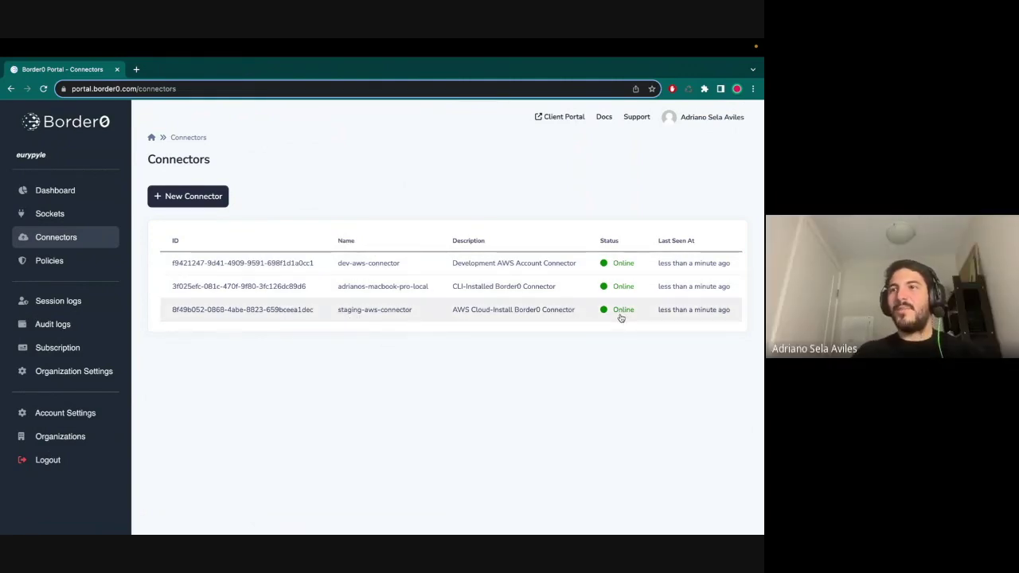
{"action": "left_click", "coordinate": [297, 319]}
{"action": "left_click", "coordinate": [415, 195]}
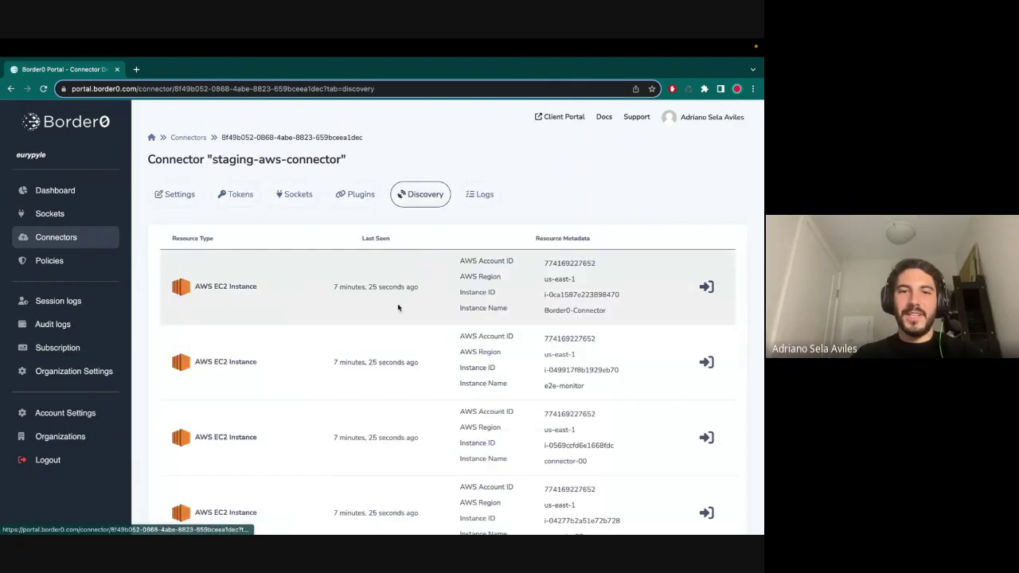
{"action": "scroll", "coordinate": [390, 334], "scroll_direction": "down", "scroll_amount": 1}
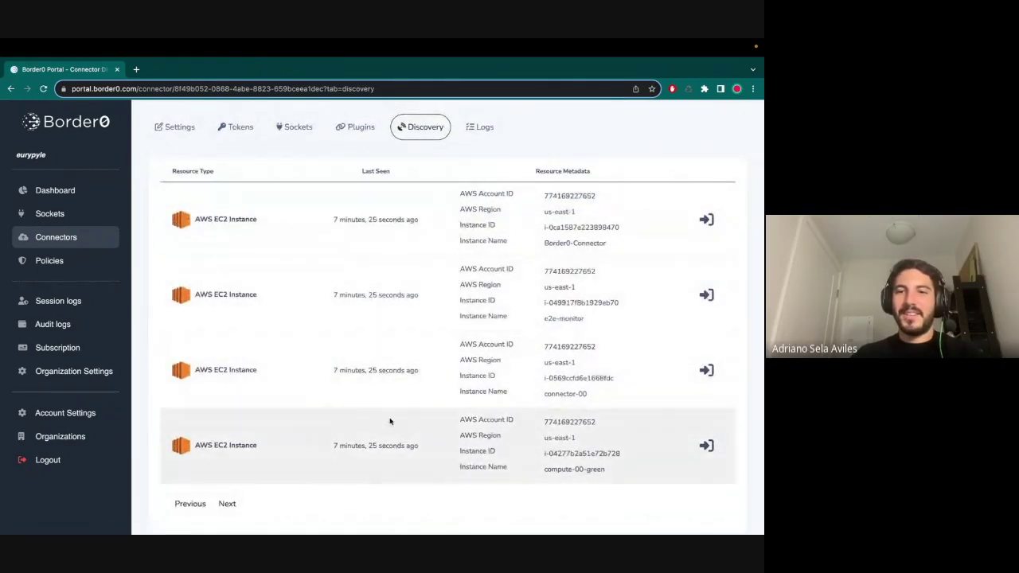
{"action": "scroll", "coordinate": [273, 186], "scroll_direction": "up", "scroll_amount": 1}
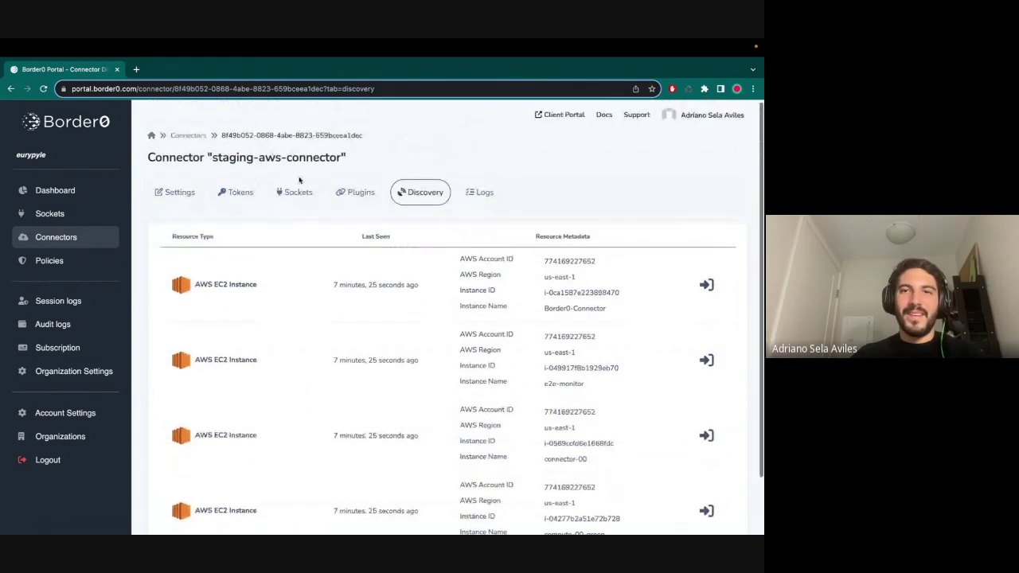
- Show dev-aws-connector's discovered resources down to the RDS instances
{"action": "left_click", "coordinate": [81, 236]}
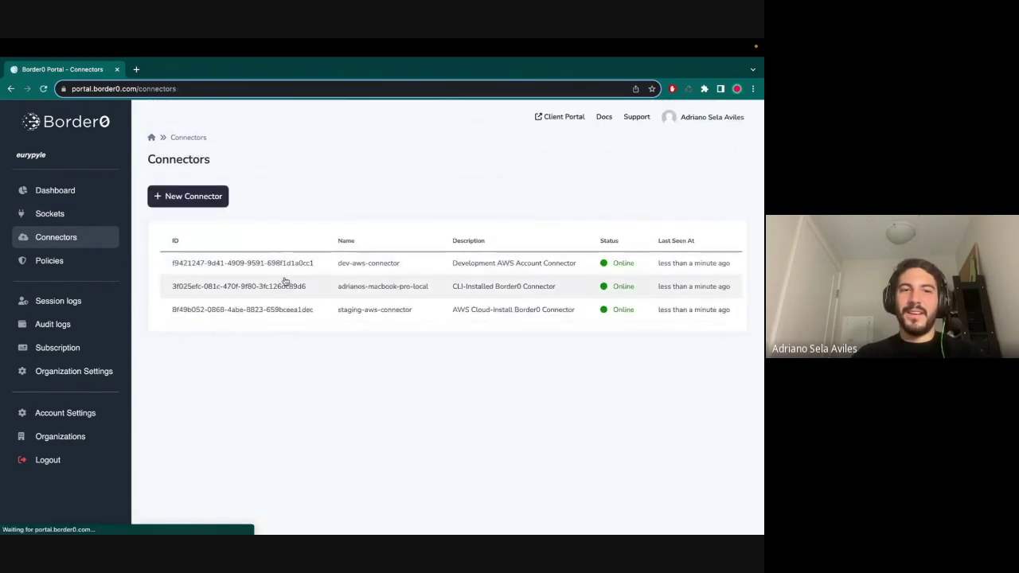
{"action": "left_click", "coordinate": [363, 267]}
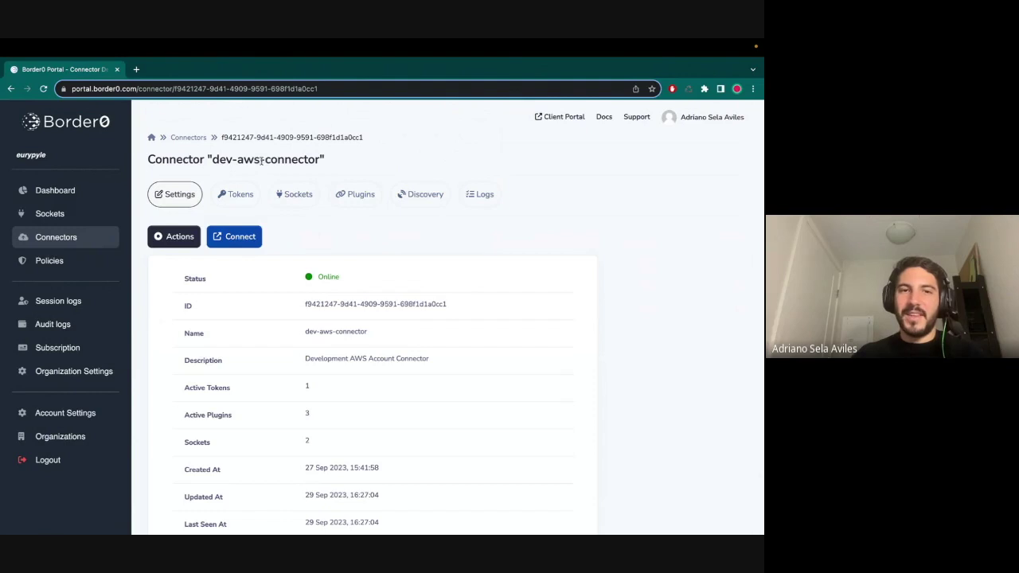
{"action": "left_click", "coordinate": [420, 194]}
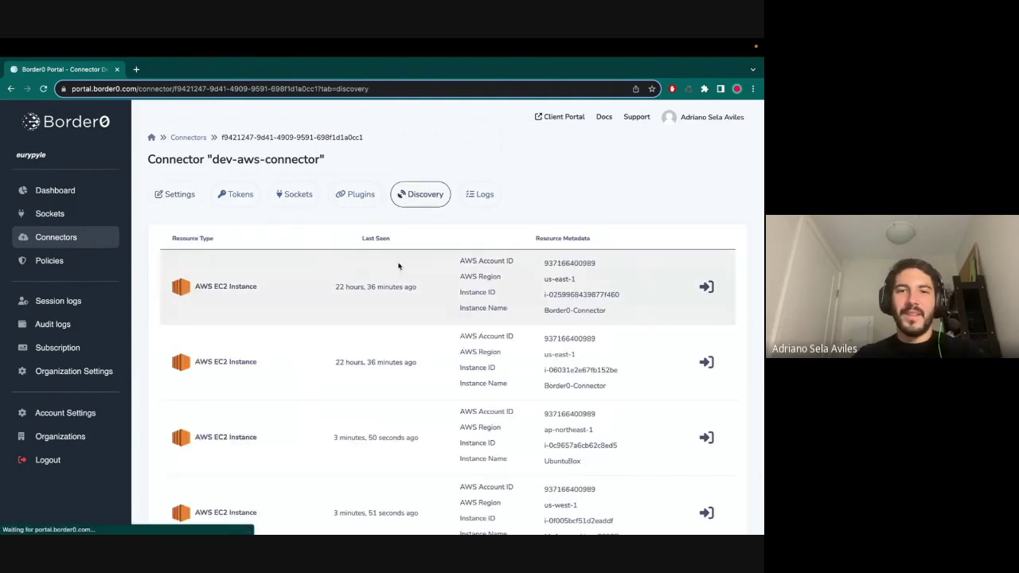
{"action": "scroll", "coordinate": [392, 312], "scroll_direction": "down", "scroll_amount": 1}
{"action": "scroll", "coordinate": [392, 312], "scroll_direction": "down", "scroll_amount": 10}
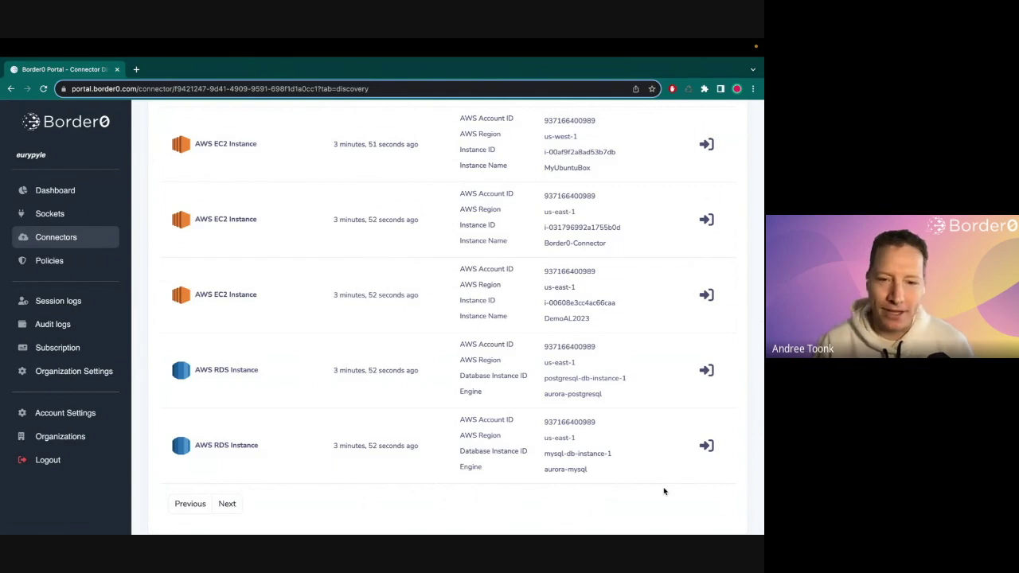
- Start a socket from the mysql-db-instance-1 RDS row and rename it 'my-mysql-da'
{"action": "left_click", "coordinate": [706, 446]}
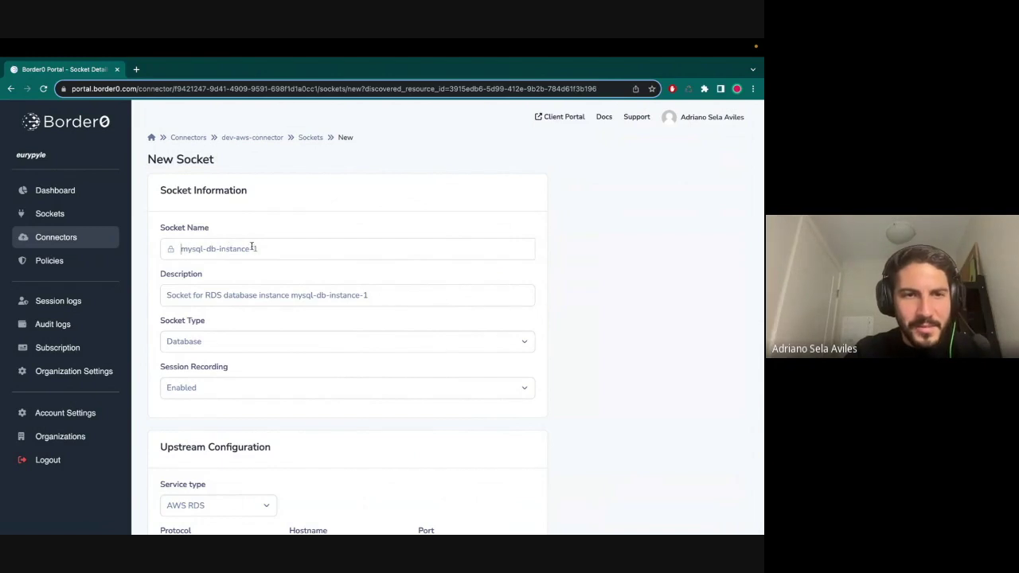
{"action": "triple_click", "coordinate": [200, 250]}
{"action": "type", "text": "my-mysql-da"}
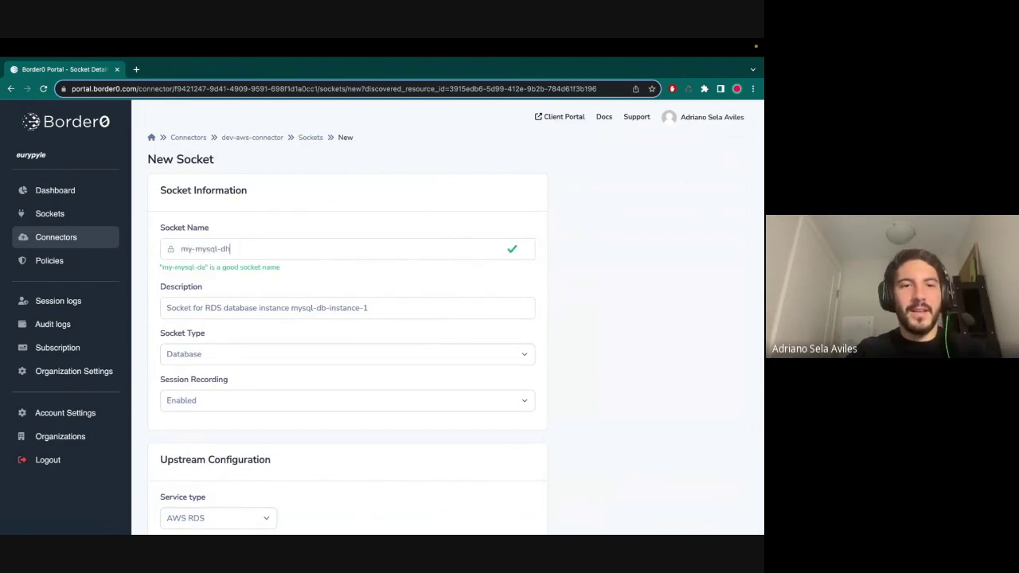
{"action": "scroll", "coordinate": [279, 318], "scroll_direction": "down", "scroll_amount": 5}
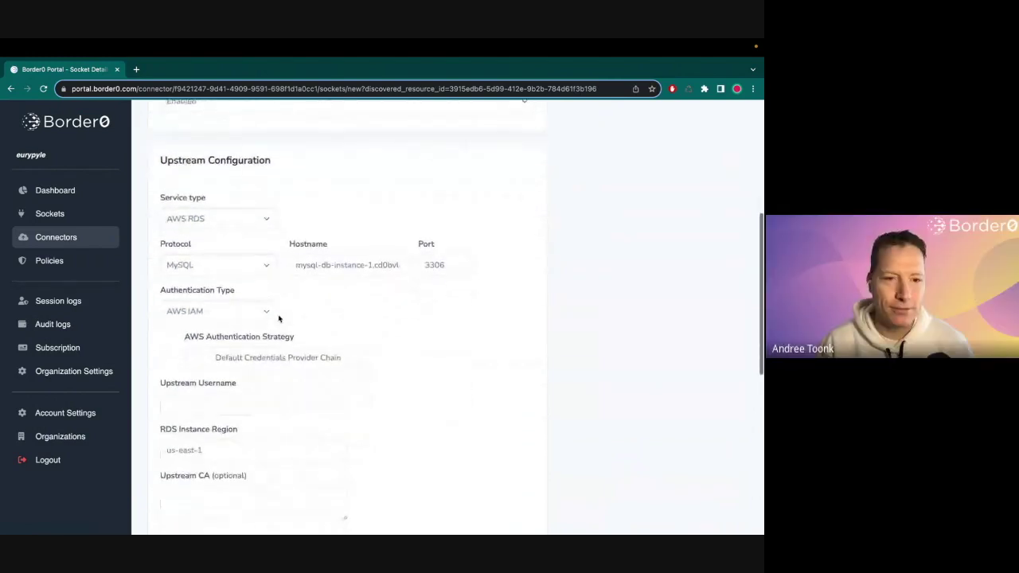
{"action": "scroll", "coordinate": [361, 295], "scroll_direction": "down", "scroll_amount": 2}
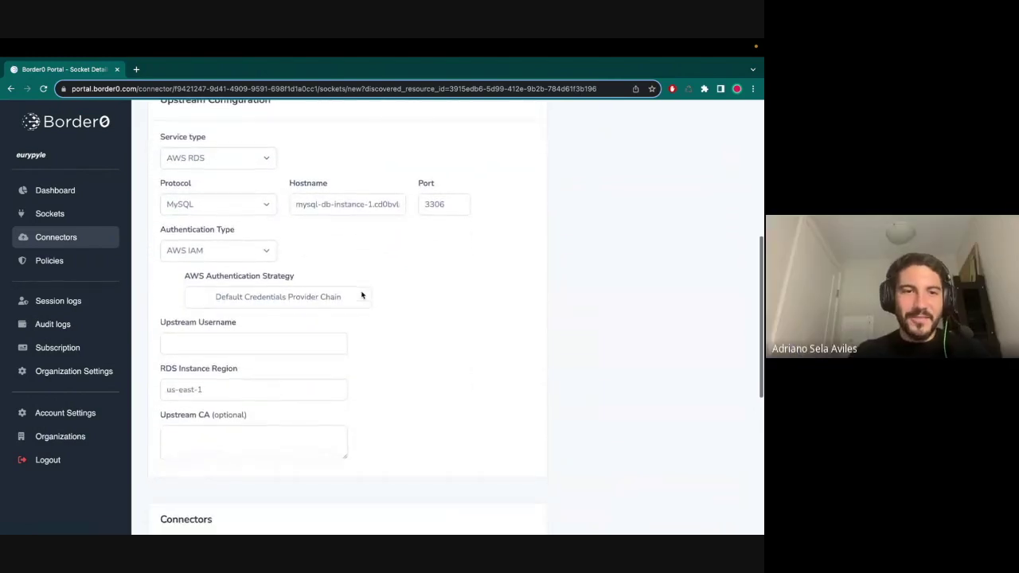
{"action": "scroll", "coordinate": [270, 253], "scroll_direction": "down", "scroll_amount": 1}
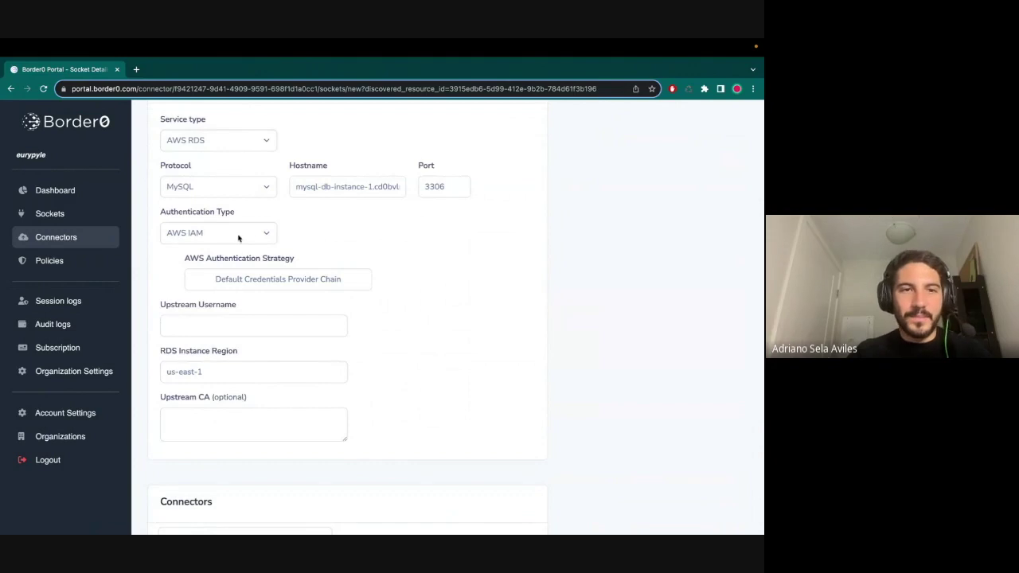
{"action": "left_click", "coordinate": [211, 234]}
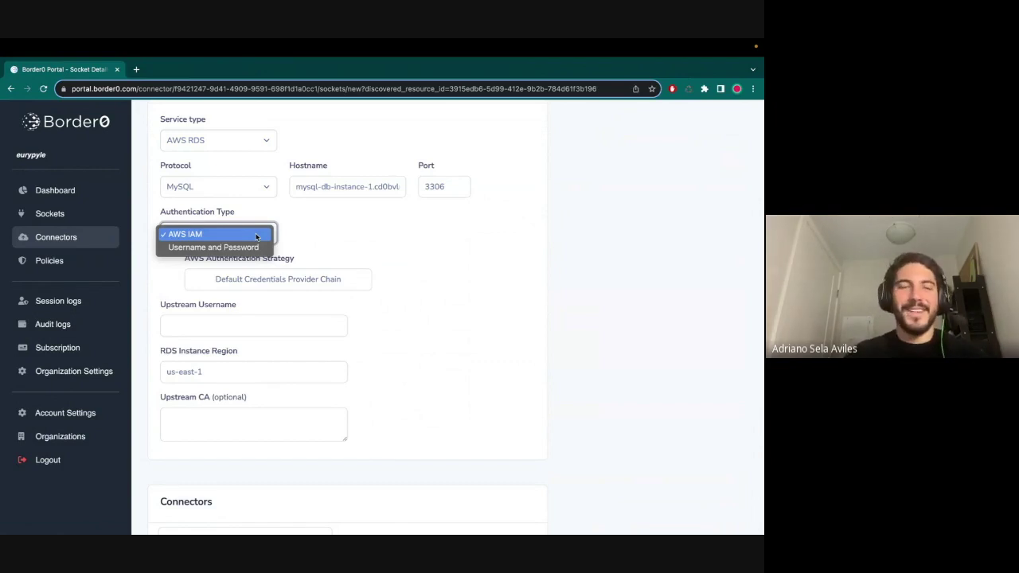
- Use Username and Password authentication with upstream username admin
{"action": "left_click", "coordinate": [223, 247]}
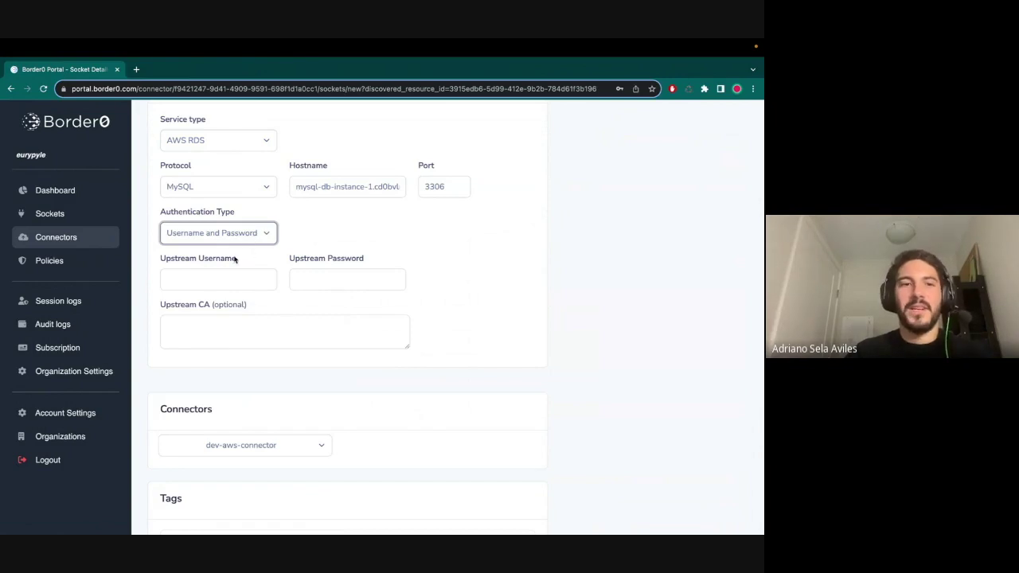
{"action": "left_click", "coordinate": [210, 283]}
{"action": "key", "text": "Down"}
{"action": "key", "text": "Return"}
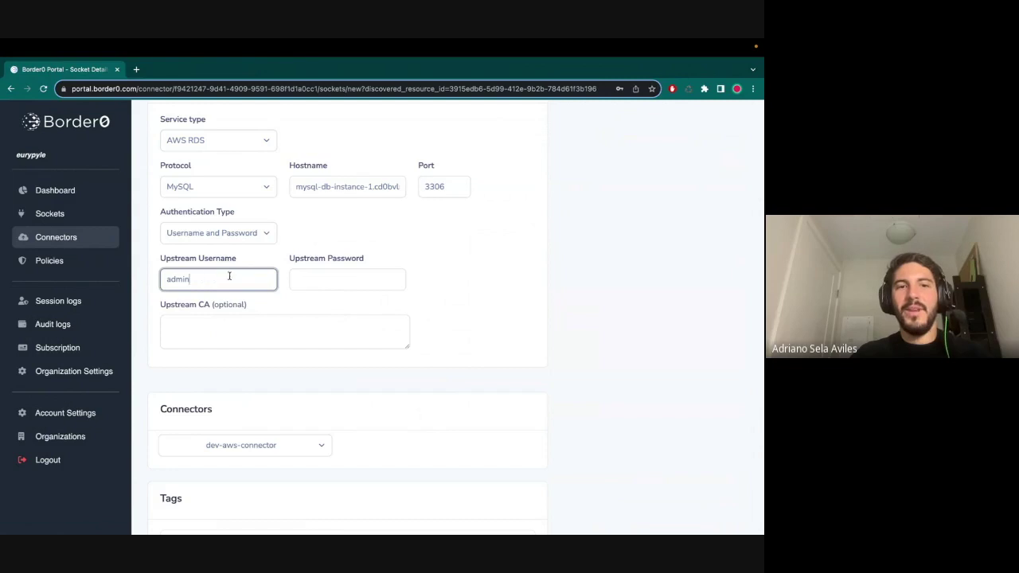
{"action": "left_click", "coordinate": [318, 287]}
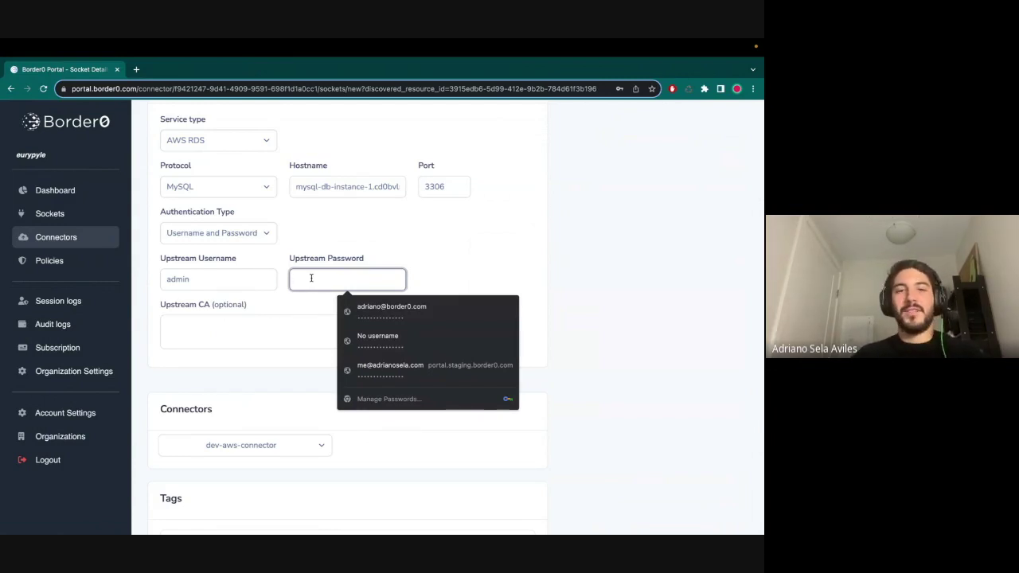
- Set the upstream password to the reference from:aws:ssm:/demo/mysql-db-password
{"action": "left_click", "coordinate": [295, 331]}
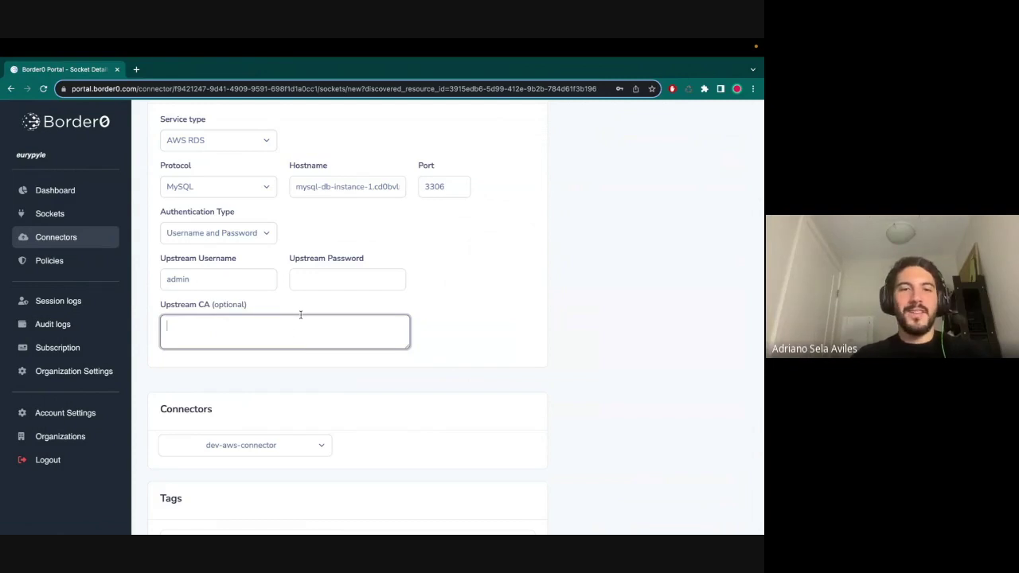
{"action": "left_click", "coordinate": [318, 280]}
{"action": "left_click", "coordinate": [245, 327]}
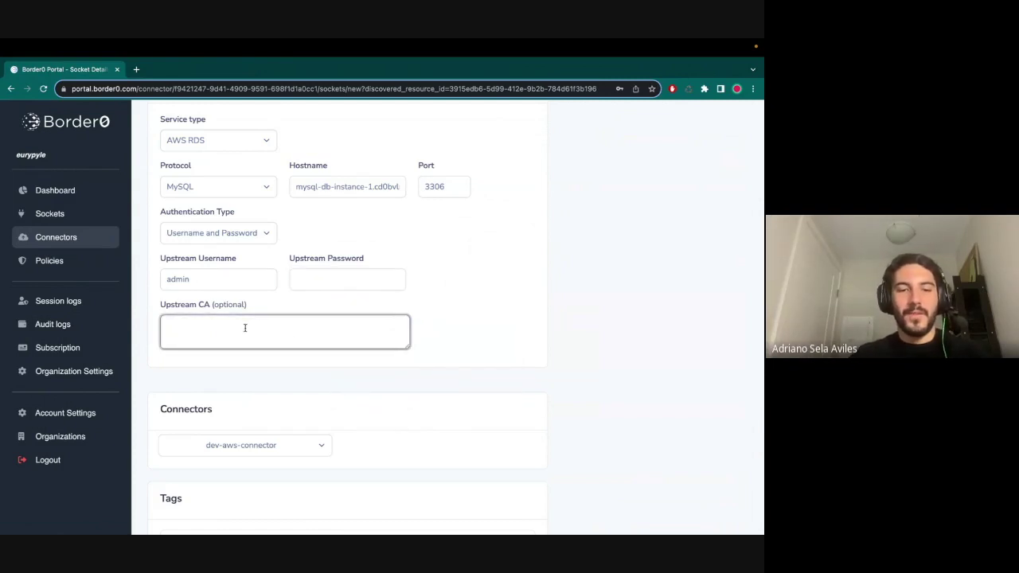
{"action": "type", "text": "from"}
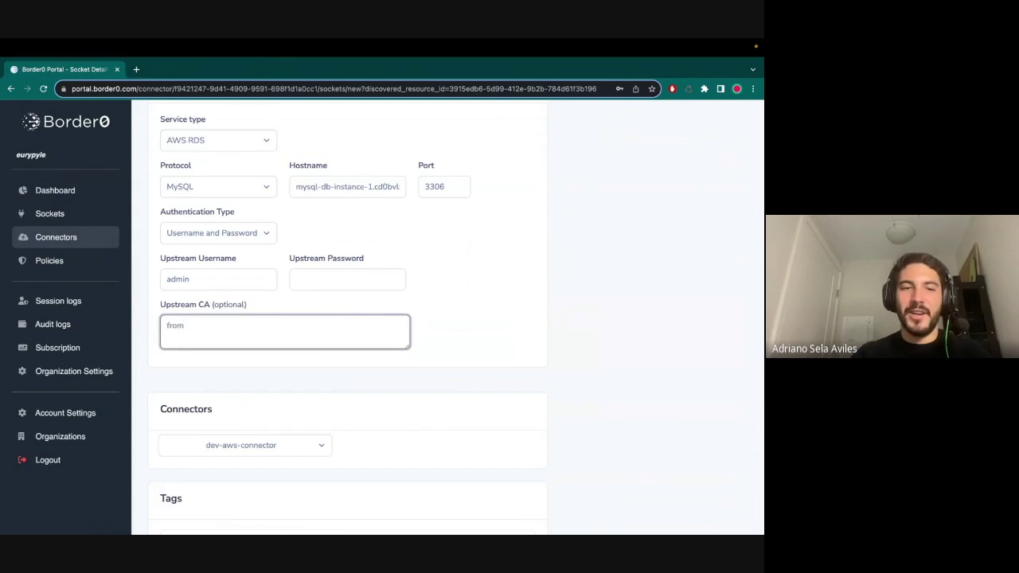
{"action": "type", "text": ":a"}
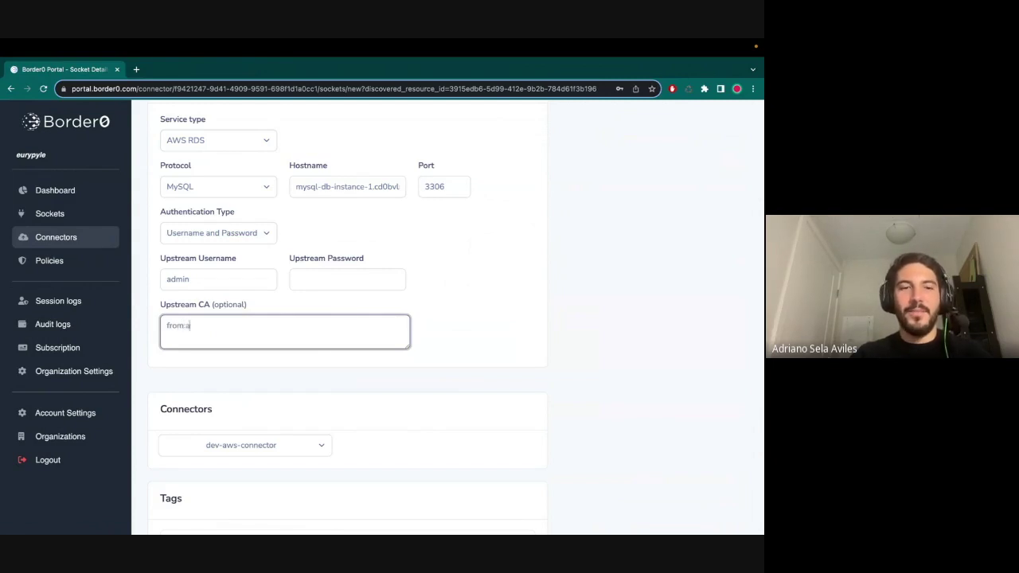
{"action": "type", "text": "ws:ssm:/demo/"}
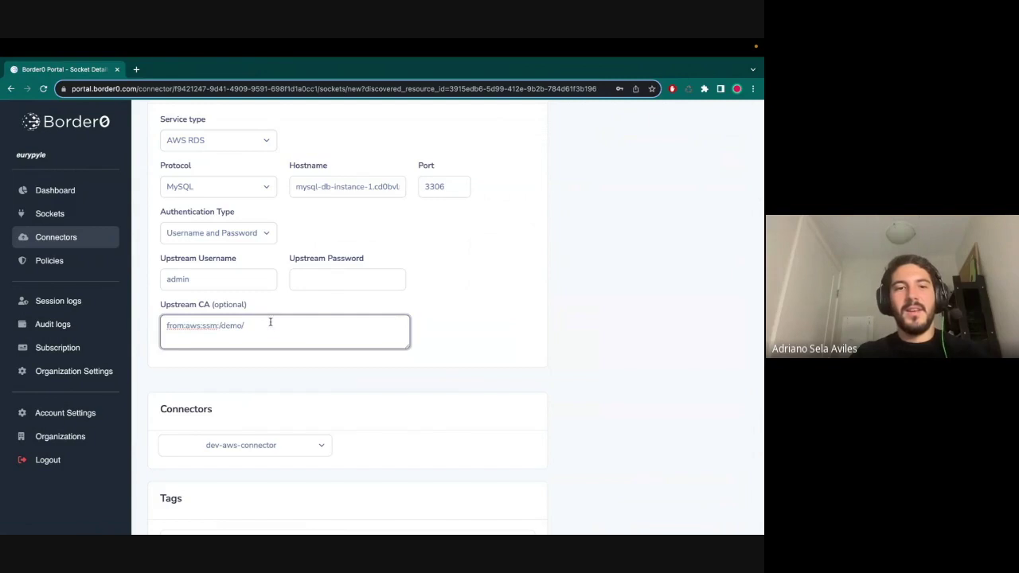
{"action": "type", "text": "mysql-"}
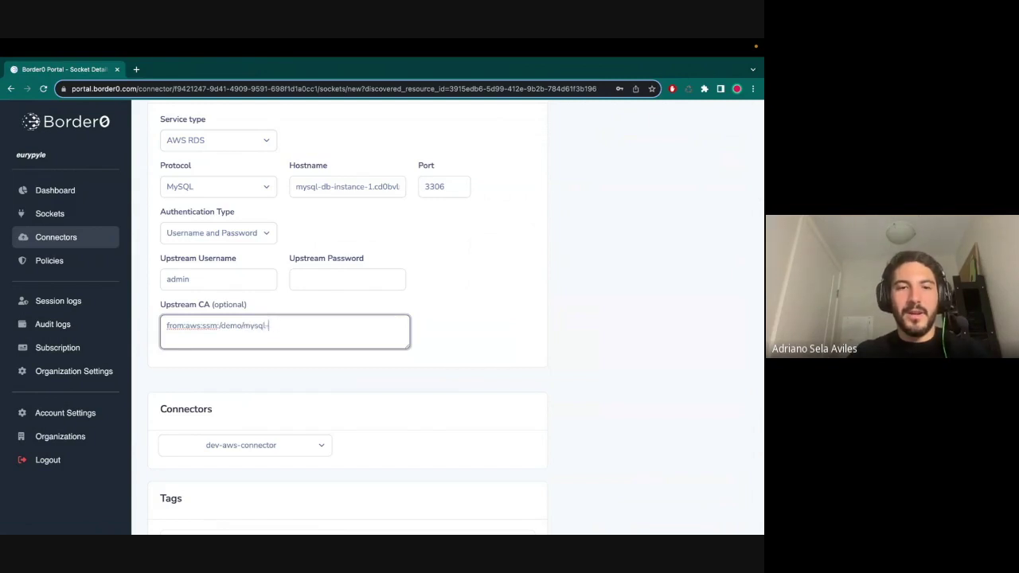
{"action": "type", "text": "db-password"}
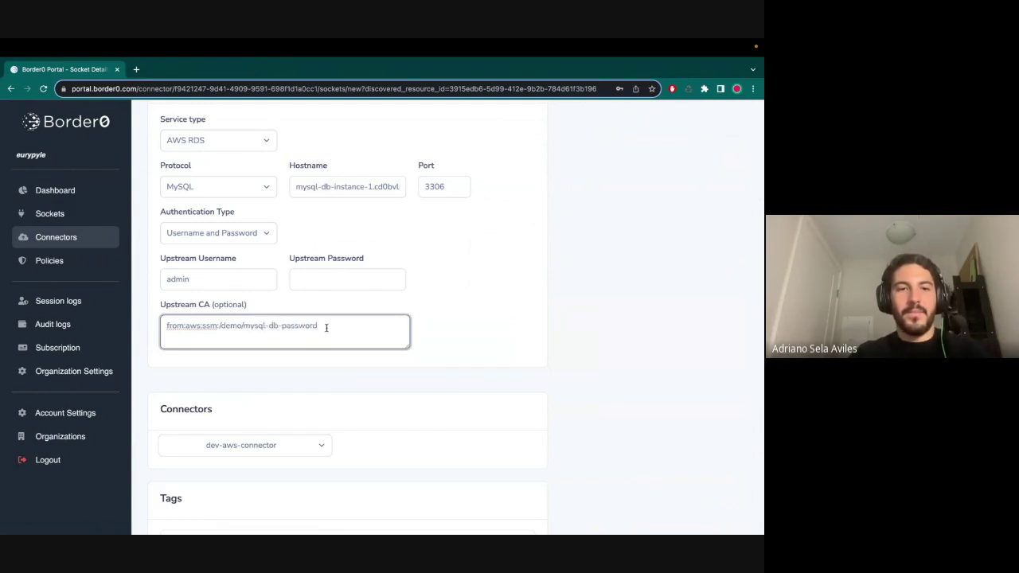
{"action": "key", "text": "ctrl+a"}
{"action": "key", "text": "ctrl+x"}
{"action": "left_click", "coordinate": [318, 278]}
{"action": "key", "text": "ctrl+v"}
{"action": "left_click", "coordinate": [434, 315]}
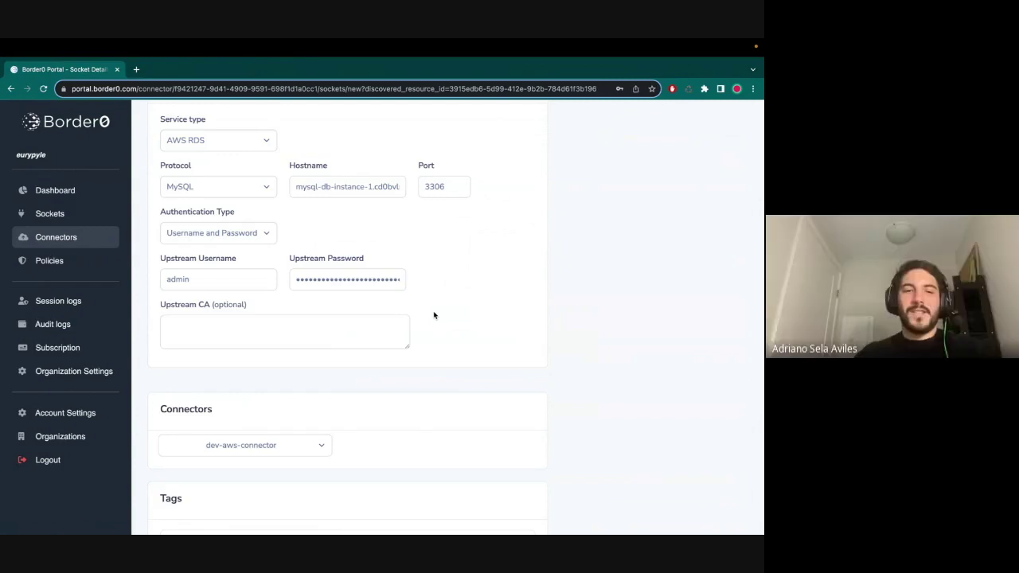
- Review the completed form and create the my-mysql-db database socket on dev-aws-connector
{"action": "scroll", "coordinate": [389, 414], "scroll_direction": "down", "scroll_amount": 2}
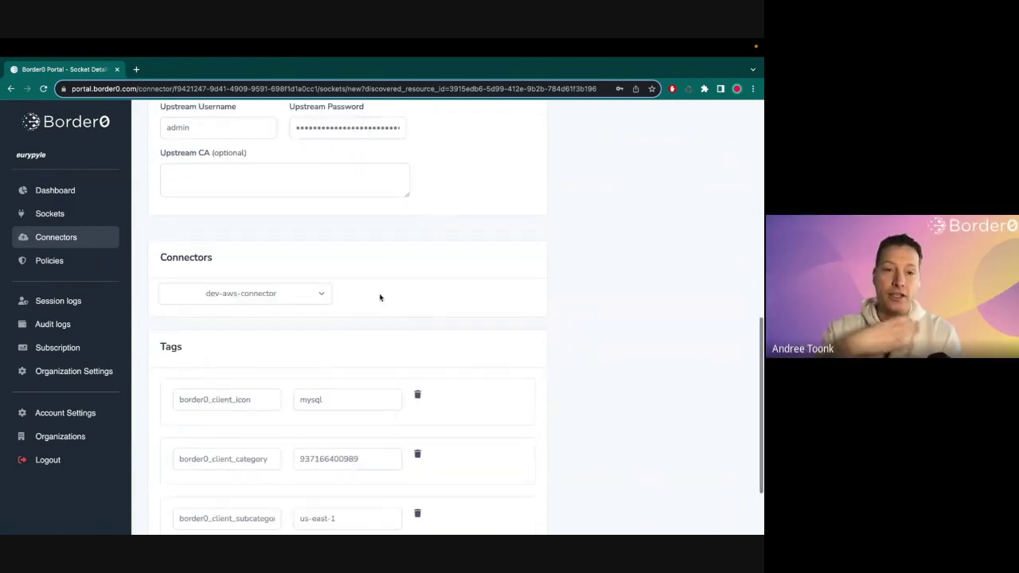
{"action": "scroll", "coordinate": [379, 295], "scroll_direction": "up", "scroll_amount": 1}
{"action": "scroll", "coordinate": [379, 297], "scroll_direction": "up", "scroll_amount": 1}
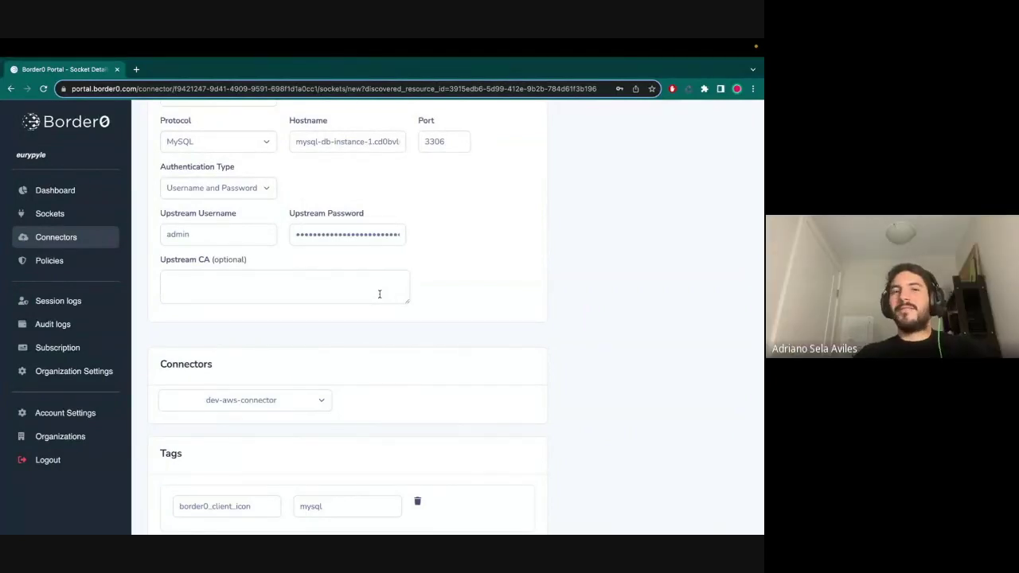
{"action": "scroll", "coordinate": [380, 294], "scroll_direction": "up", "scroll_amount": 4}
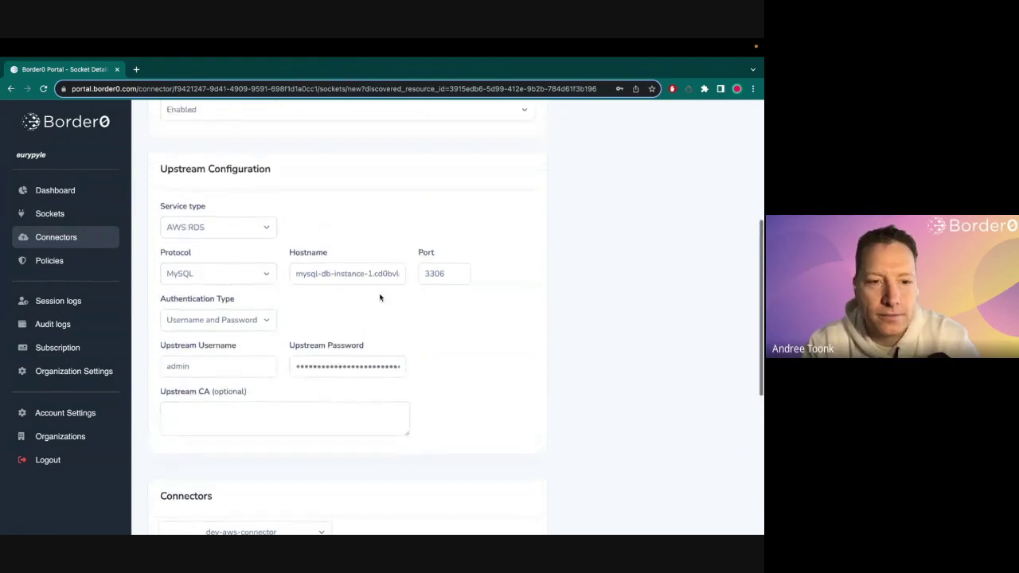
{"action": "scroll", "coordinate": [380, 297], "scroll_direction": "down", "scroll_amount": 1}
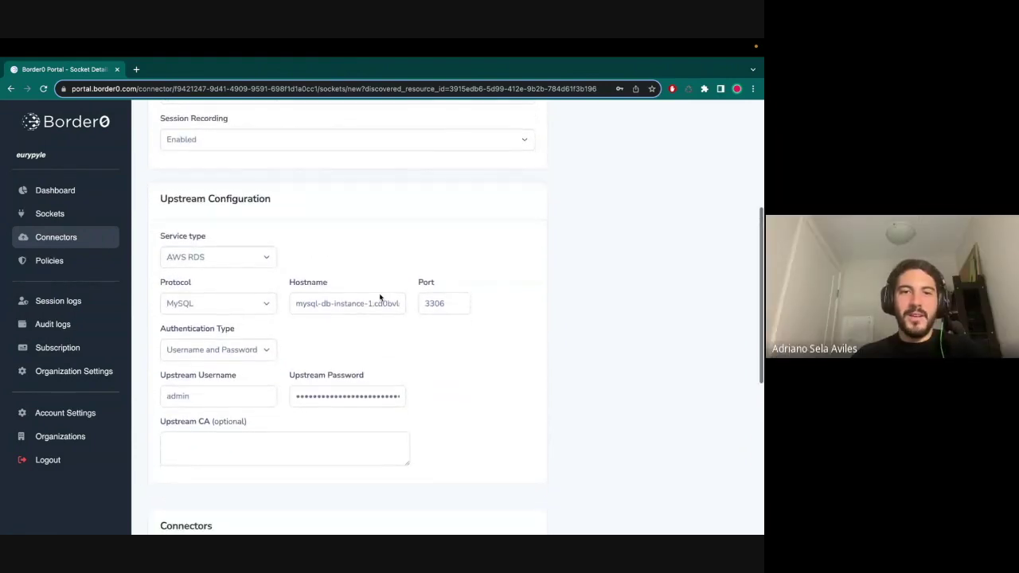
{"action": "scroll", "coordinate": [371, 364], "scroll_direction": "down", "scroll_amount": 4}
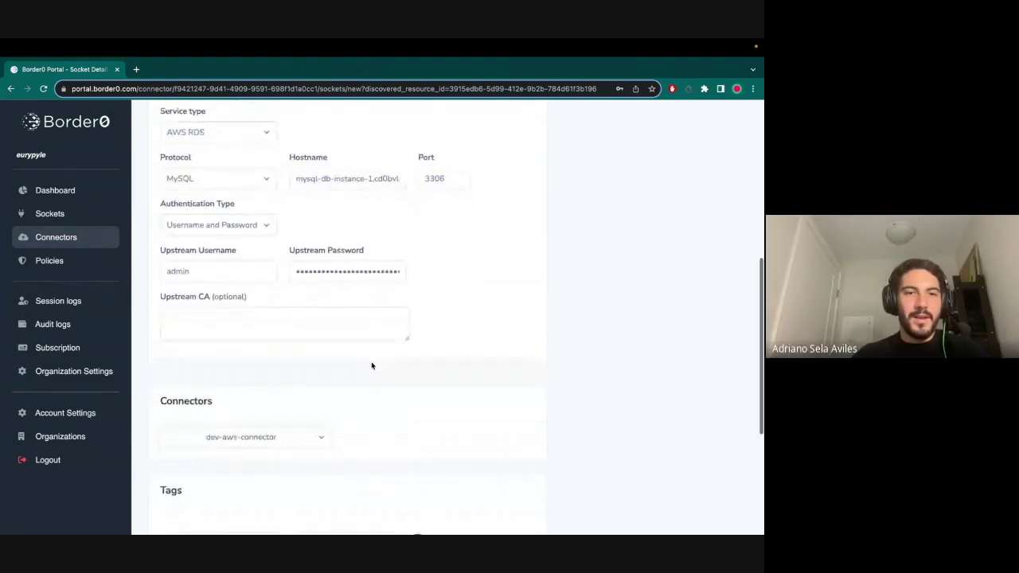
{"action": "scroll", "coordinate": [372, 240], "scroll_direction": "down", "scroll_amount": 4}
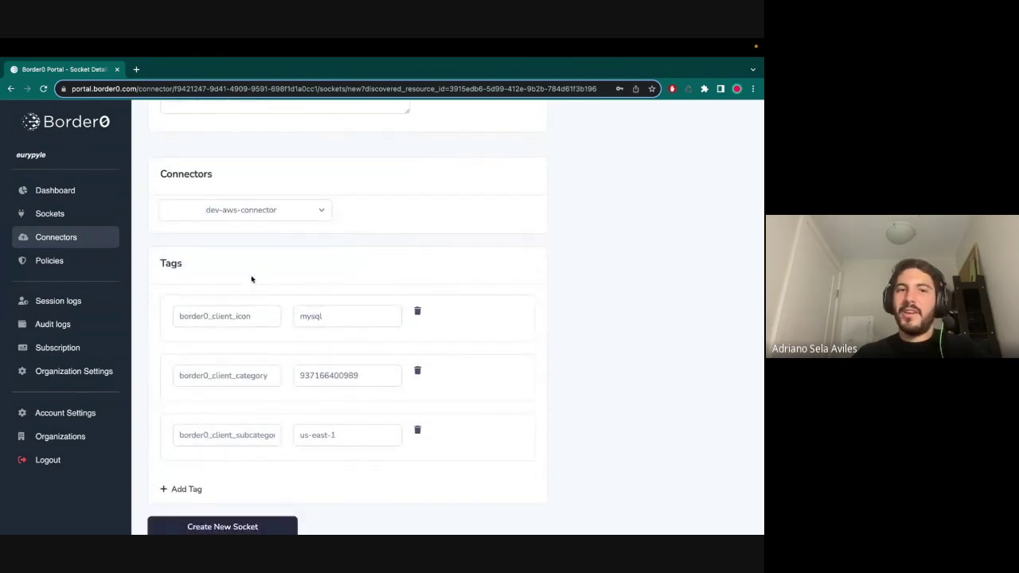
{"action": "scroll", "coordinate": [263, 311], "scroll_direction": "down", "scroll_amount": 1}
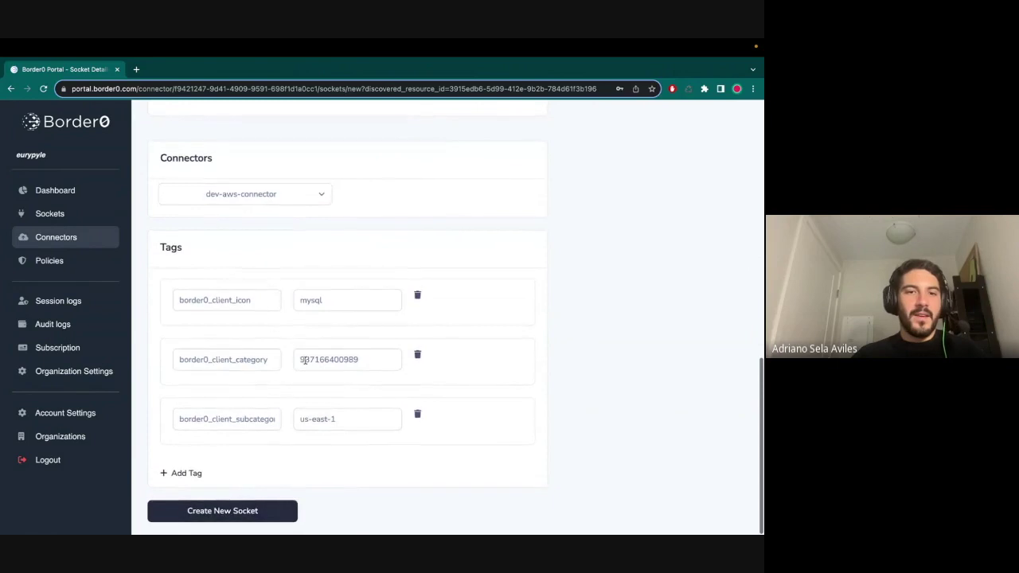
{"action": "left_click", "coordinate": [220, 511]}
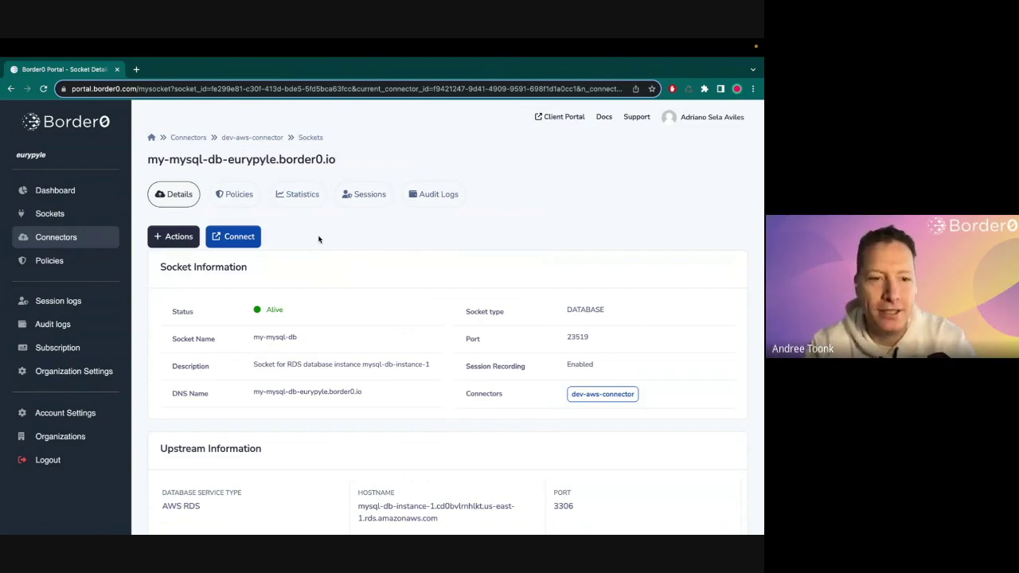
- Connect to my-mysql-db in the client portal and select the mysql database
{"action": "left_click", "coordinate": [229, 239]}
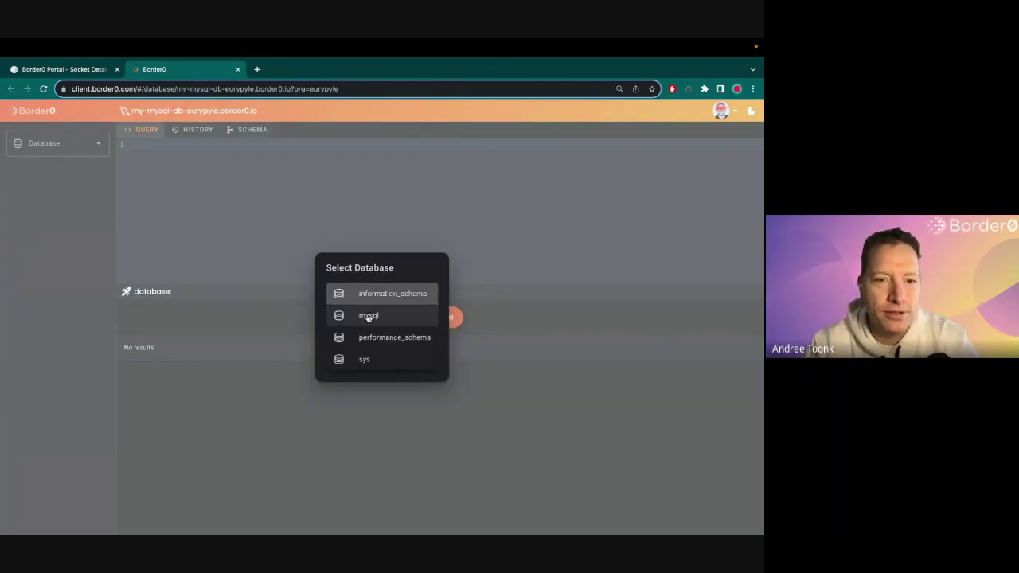
{"action": "left_click", "coordinate": [370, 316]}
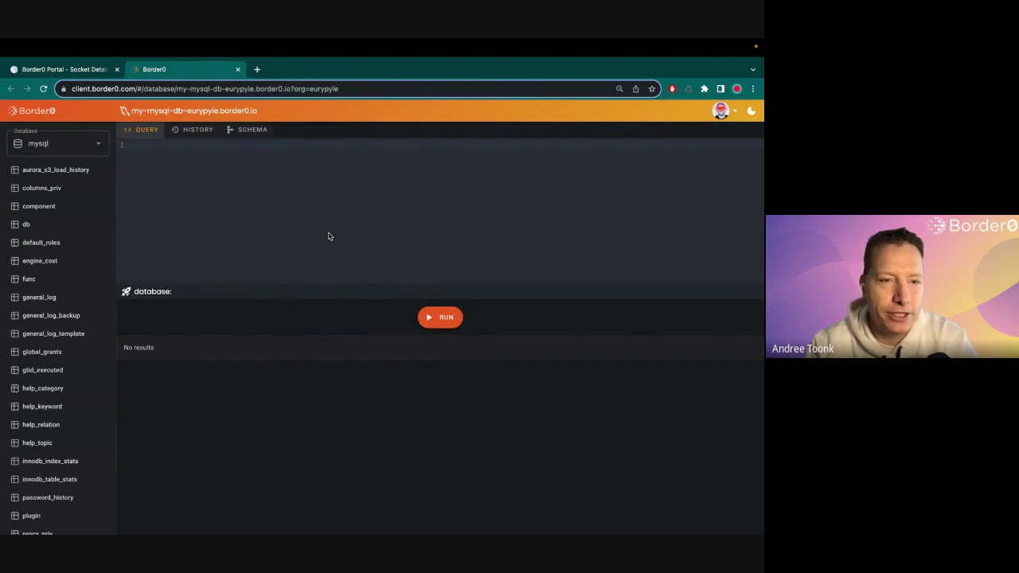
- Query the aurora_s3_load_history, component, db, engine_cost, default_roles and columns_priv tables
{"action": "left_click", "coordinate": [44, 172]}
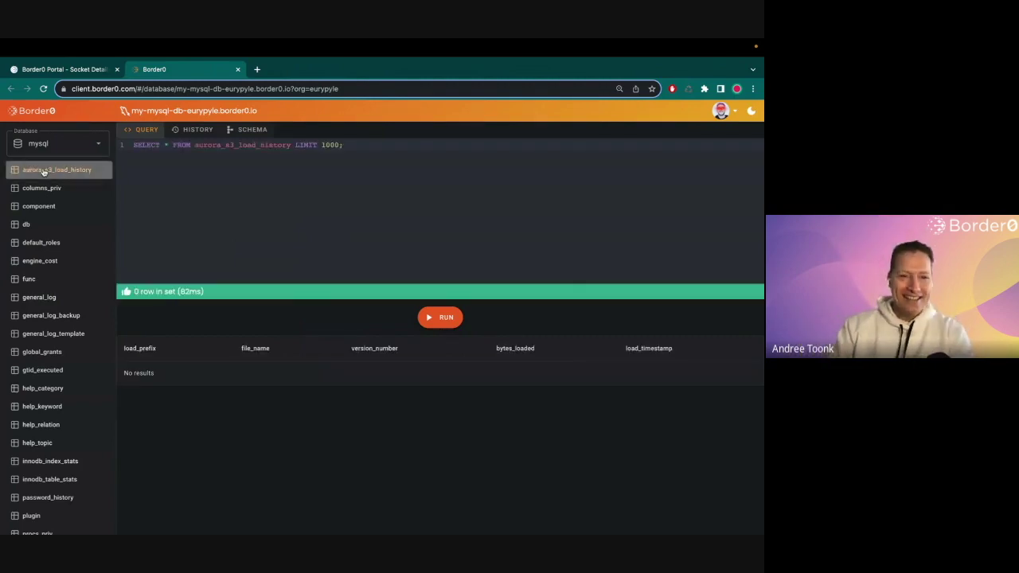
{"action": "left_click", "coordinate": [46, 207]}
{"action": "left_click", "coordinate": [45, 225]}
{"action": "left_click", "coordinate": [44, 256]}
{"action": "left_click", "coordinate": [46, 243]}
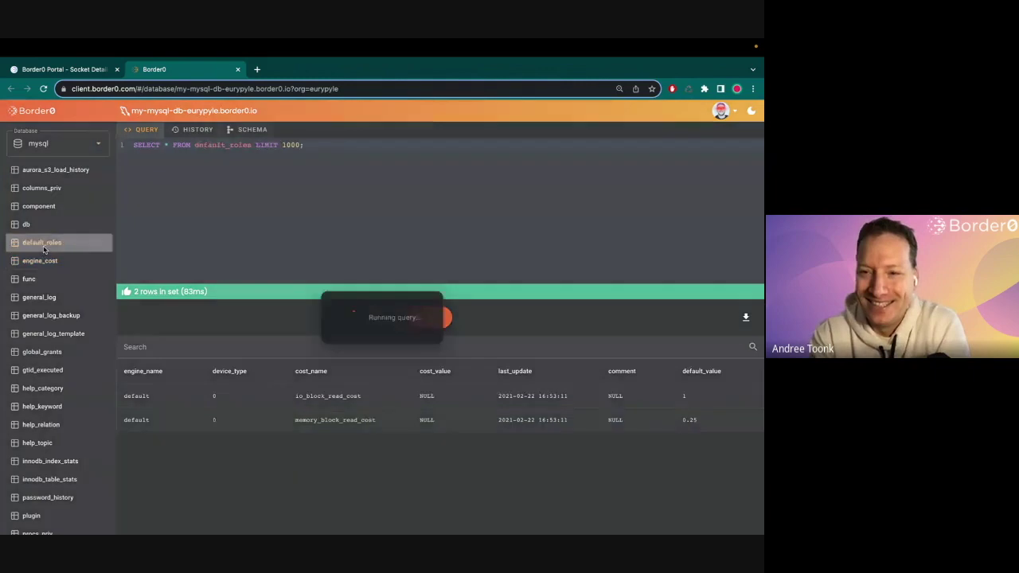
{"action": "left_click", "coordinate": [57, 187]}
- Query general_log, rerun it, and check it in the query history
{"action": "left_click", "coordinate": [66, 300]}
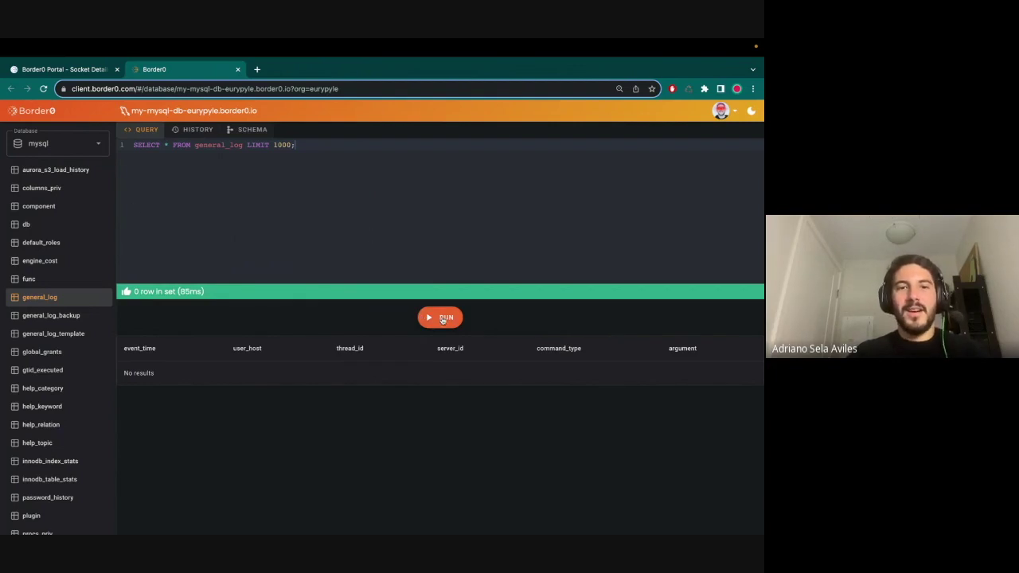
{"action": "left_click", "coordinate": [441, 318]}
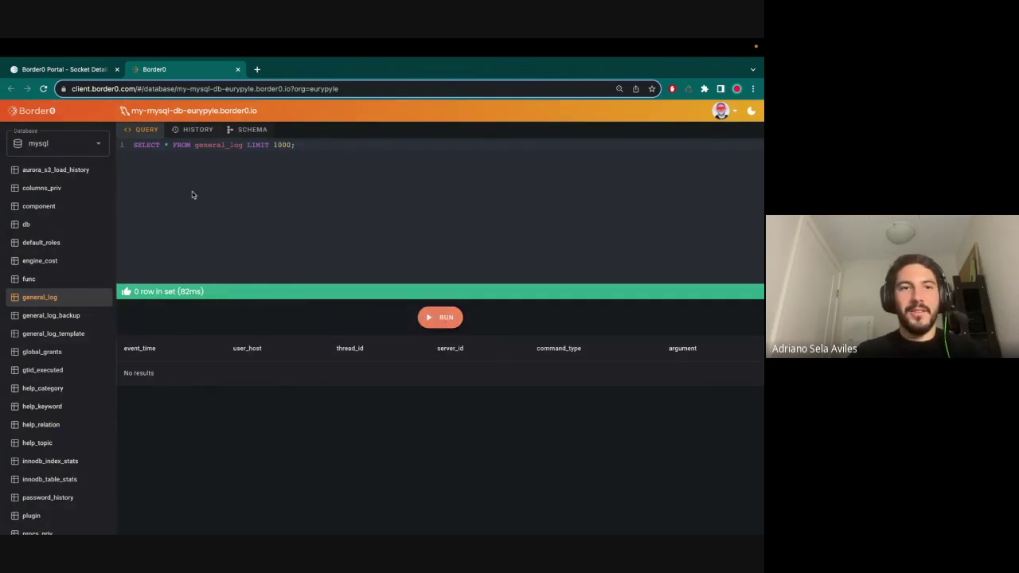
{"action": "left_click", "coordinate": [191, 130]}
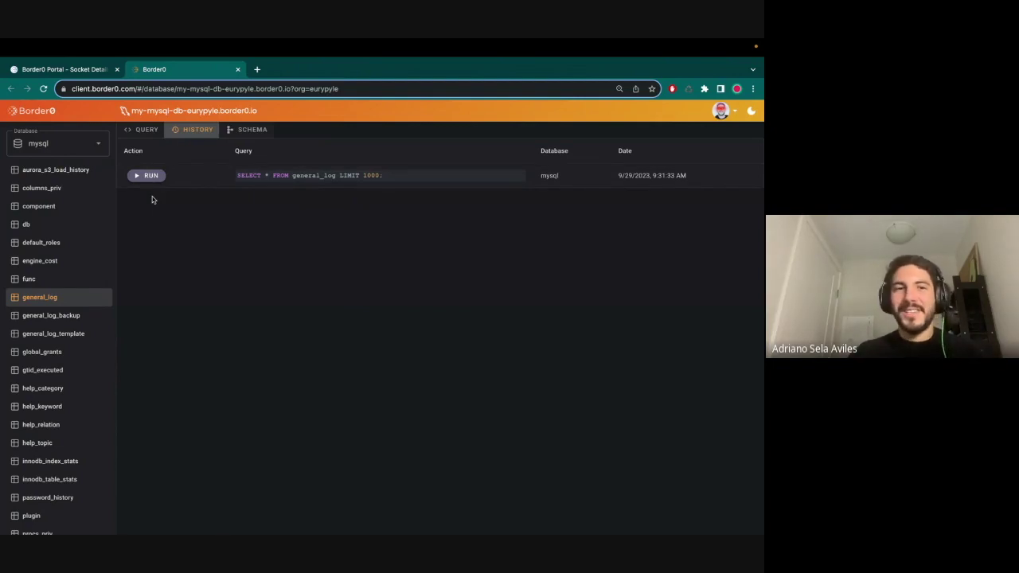
- Rerun the general_log query, then query global_grants, help_keyword and columns_priv tables
{"action": "left_click", "coordinate": [148, 175]}
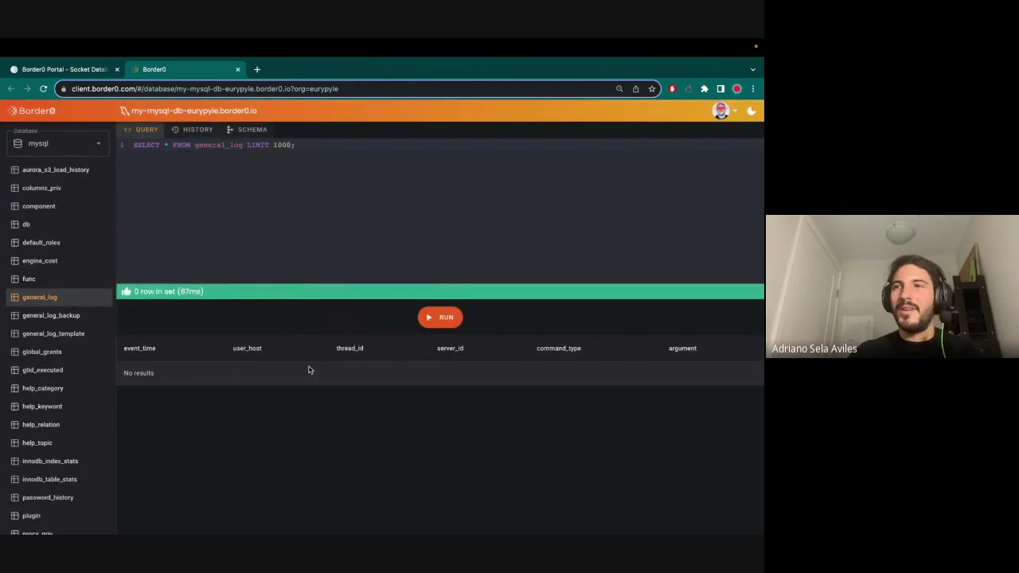
{"action": "left_click", "coordinate": [50, 351]}
{"action": "left_click", "coordinate": [53, 404]}
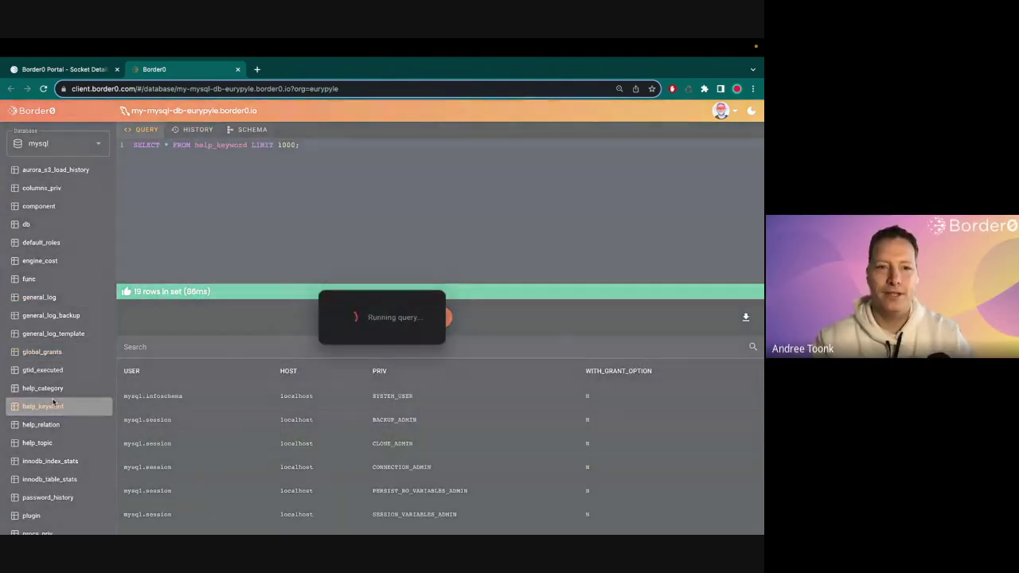
{"action": "left_click", "coordinate": [42, 188]}
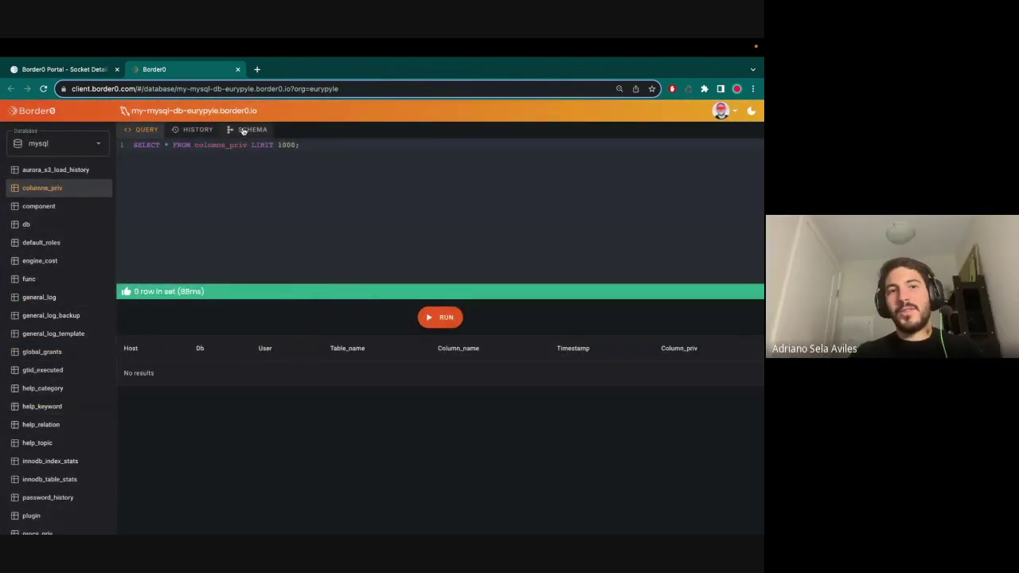
- View schemas of columns_priv, component, db, default_roles, engine_cost and general_log_backup
{"action": "left_click", "coordinate": [243, 130]}
{"action": "left_click", "coordinate": [41, 208]}
{"action": "left_click", "coordinate": [40, 225]}
{"action": "left_click", "coordinate": [47, 242]}
{"action": "left_click", "coordinate": [50, 261]}
{"action": "left_click", "coordinate": [50, 315]}
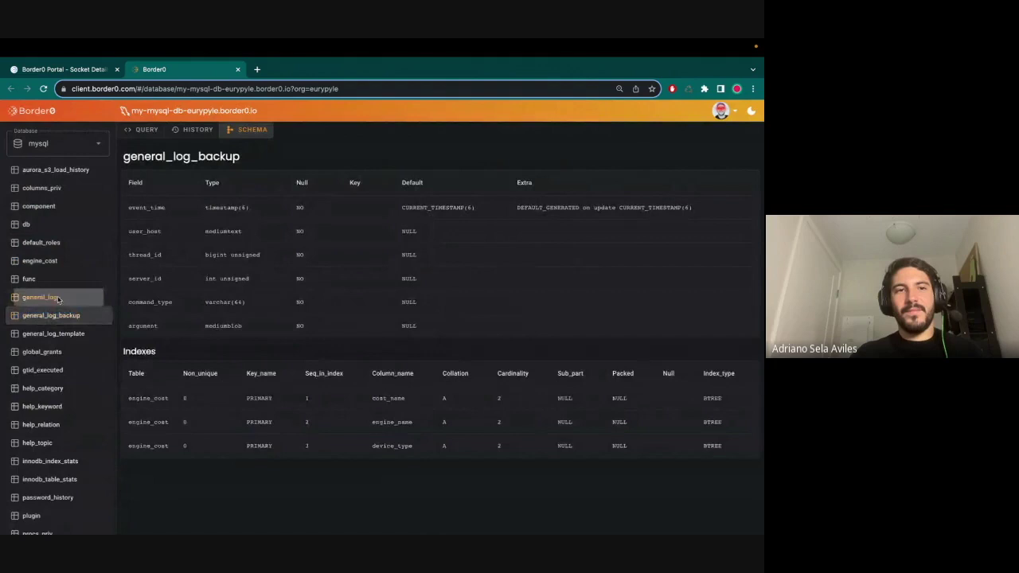
- View general_log's schema, then load client.border0.com/ to reach the portal home
{"action": "left_click", "coordinate": [58, 299]}
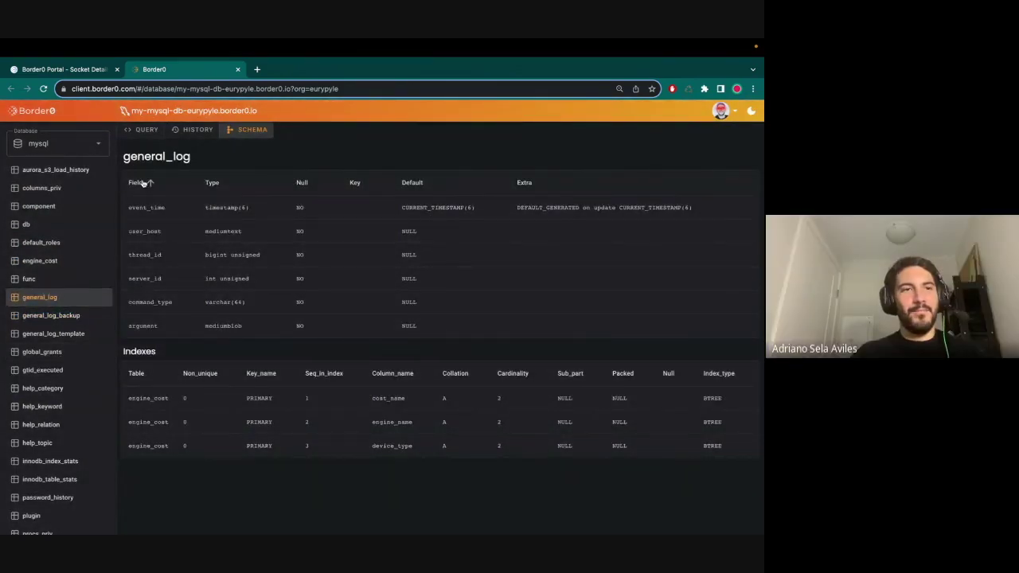
{"action": "left_click_drag", "start_coordinate": [44, 116], "coordinate": [377, 87]}
{"action": "key", "text": "BackSpace"}
{"action": "key", "text": "Return"}
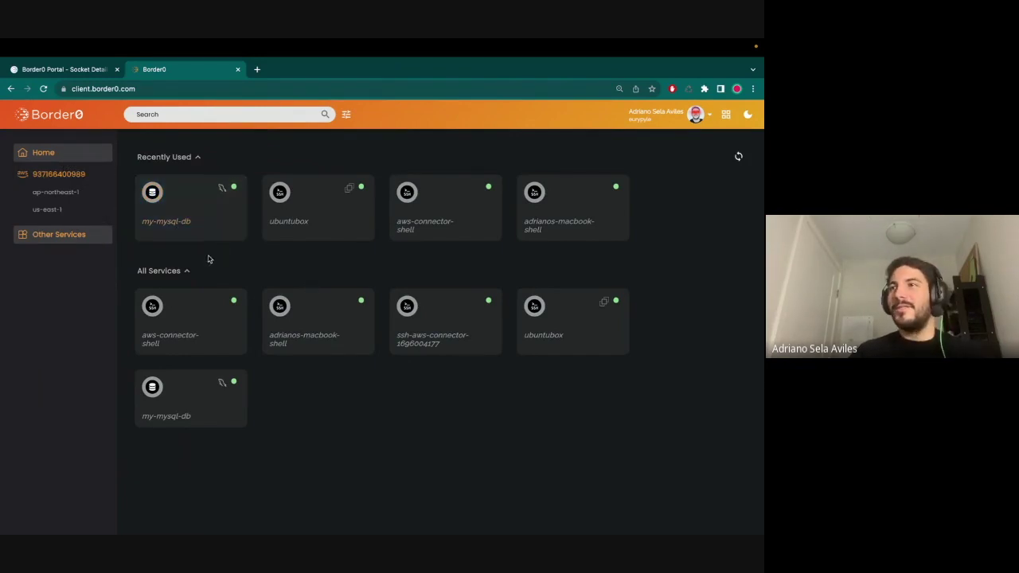
{"action": "left_click", "coordinate": [48, 177]}
{"action": "left_click", "coordinate": [55, 191]}
{"action": "left_click", "coordinate": [47, 209]}
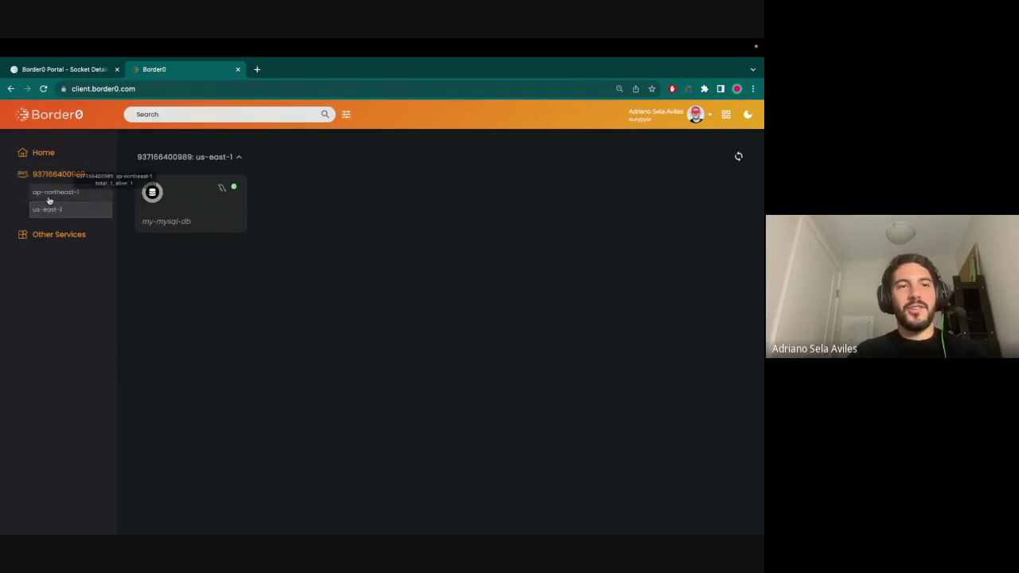
{"action": "left_click", "coordinate": [55, 192]}
{"action": "left_click", "coordinate": [49, 176]}
{"action": "left_click", "coordinate": [163, 115]}
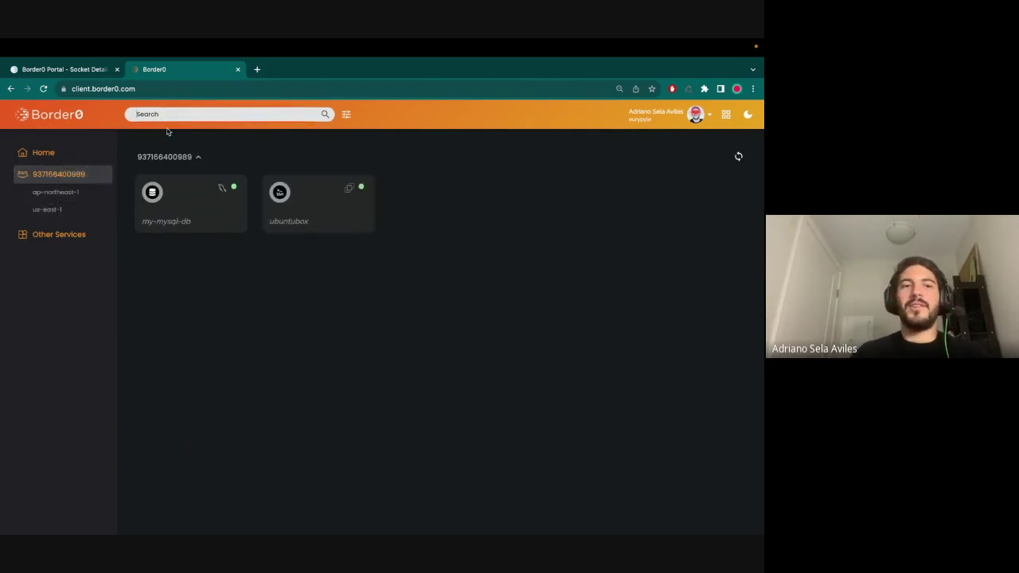
{"action": "left_click", "coordinate": [53, 152]}
{"action": "left_click", "coordinate": [169, 113]}
{"action": "type", "text": "mysql"}
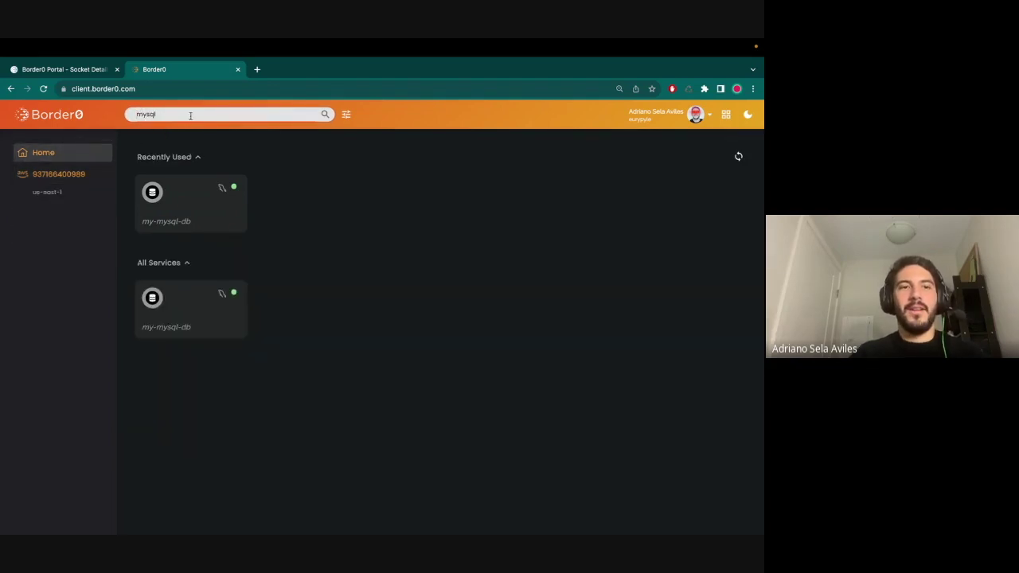
{"action": "key", "text": "ctrl+a"}
{"action": "key", "text": "BackSpace"}
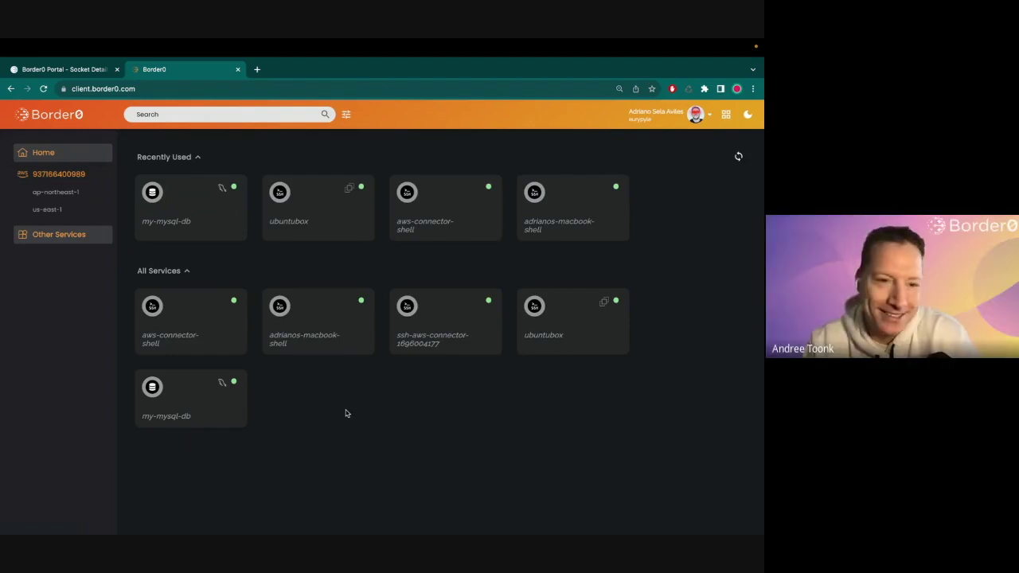
- Clear the terminal and run border0 client login
{"action": "key", "text": "ctrl+Right"}
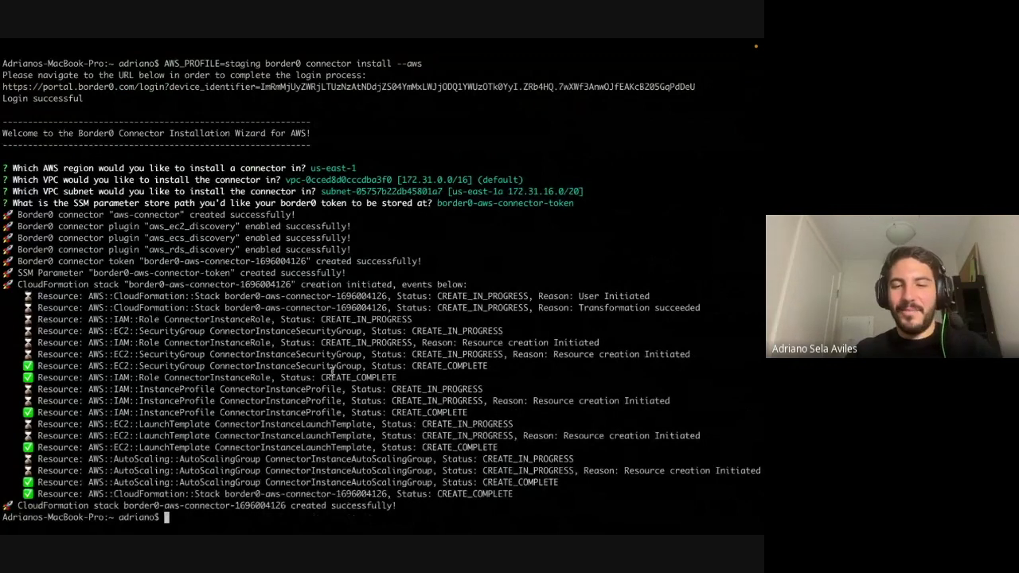
{"action": "type", "text": "clear"}
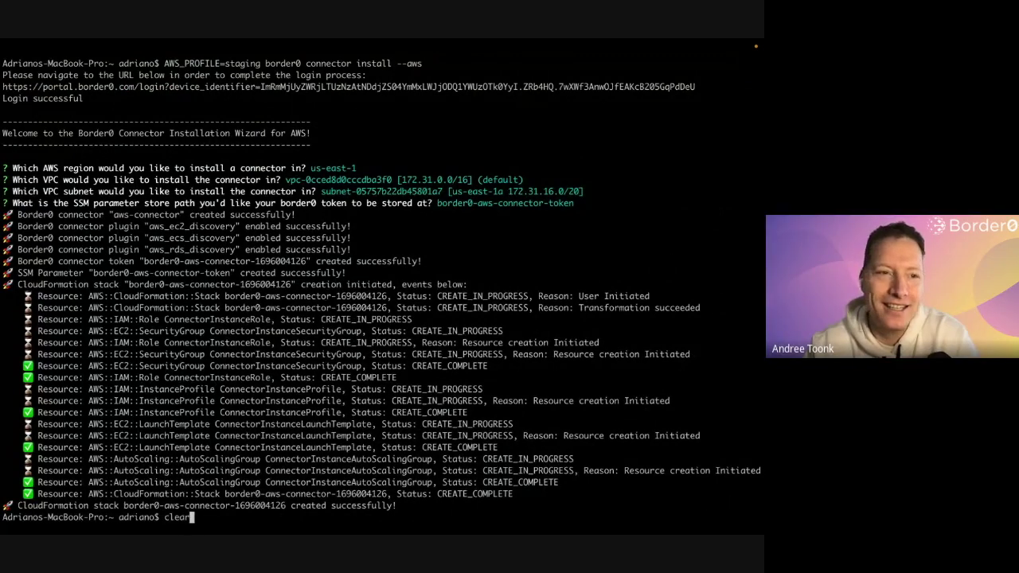
{"action": "key", "text": "Return"}
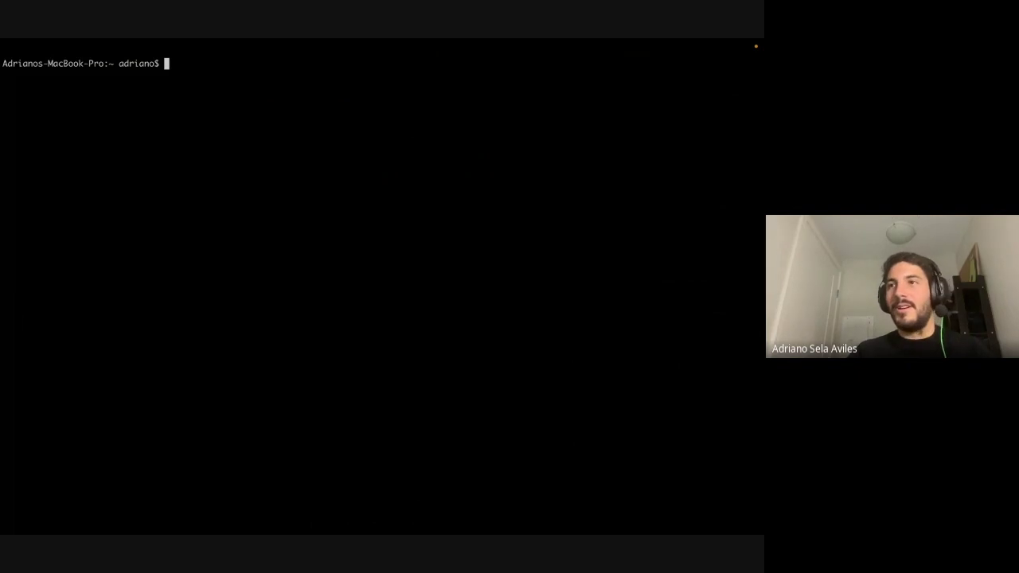
{"action": "type", "text": "border0 cle"}
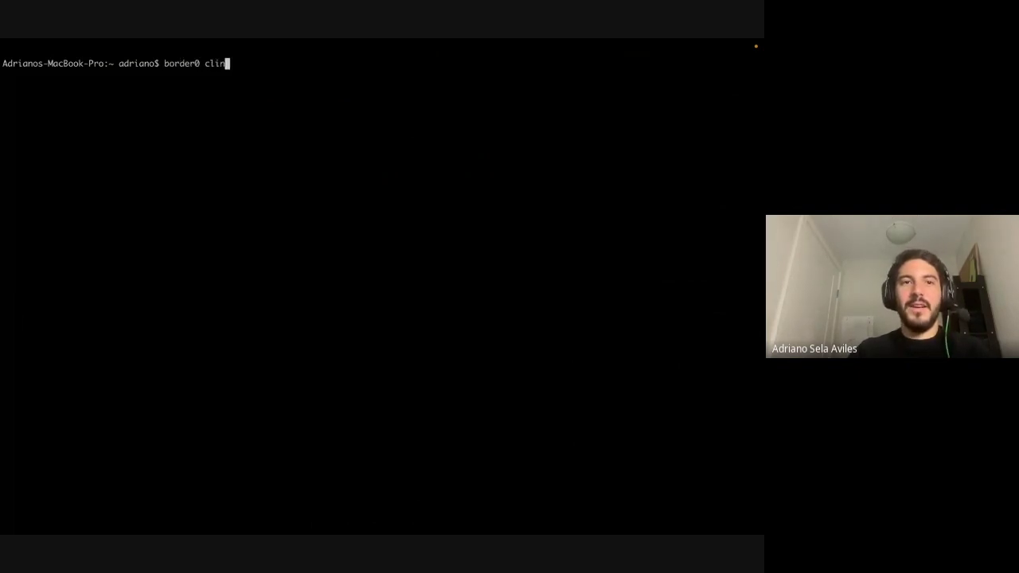
{"action": "type", "text": "ient login"}
{"action": "key", "text": "Return"}
{"action": "key", "text": "Return"}
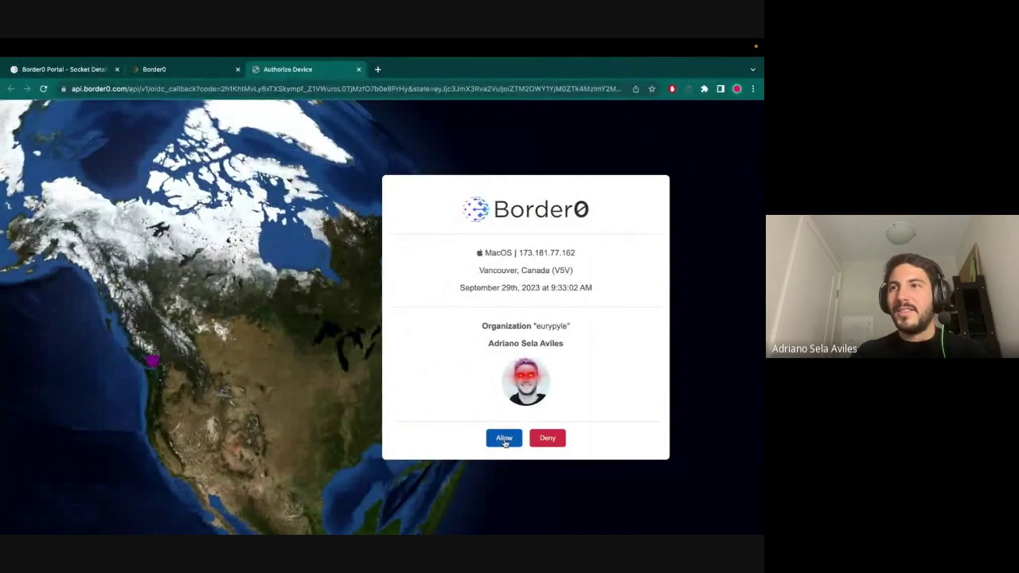
- Allow the device authorization in Chrome, confirm Login successful, and enter border0 client ssh
{"action": "left_click", "coordinate": [503, 440]}
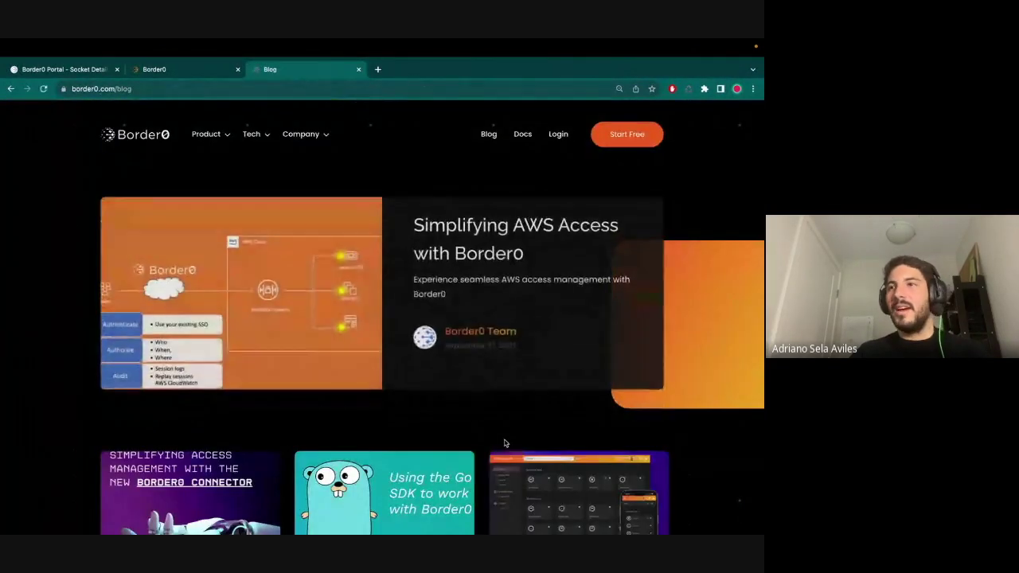
{"action": "key", "text": "ctrl+Right"}
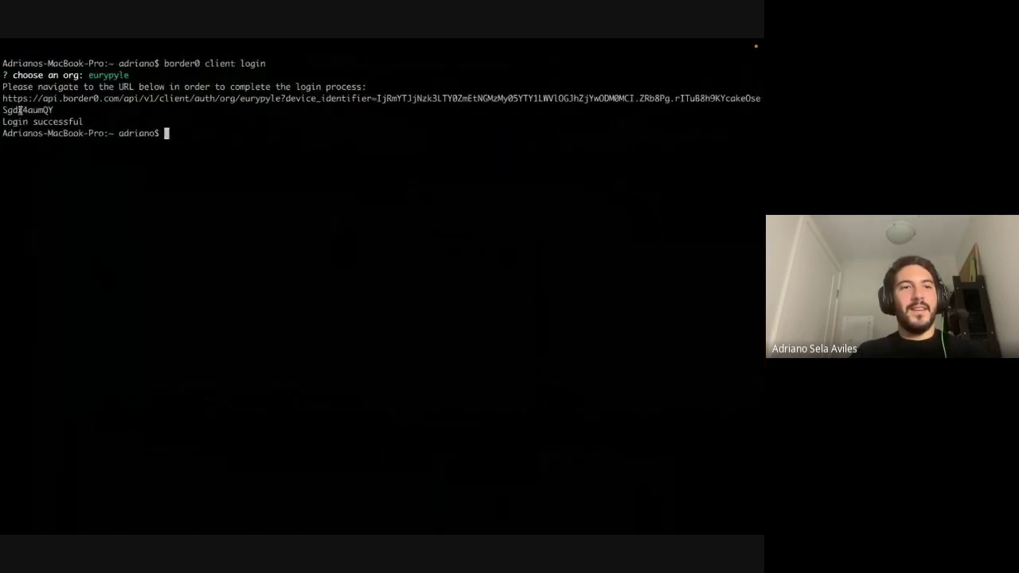
{"action": "triple_click", "coordinate": [92, 118]}
{"action": "left_click", "coordinate": [190, 166]}
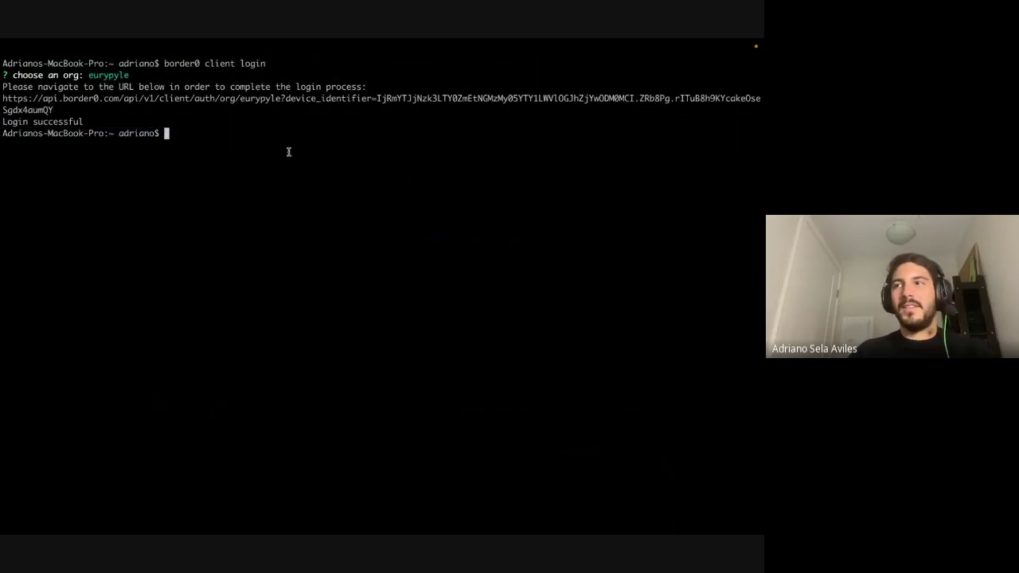
{"action": "type", "text": "bor"}
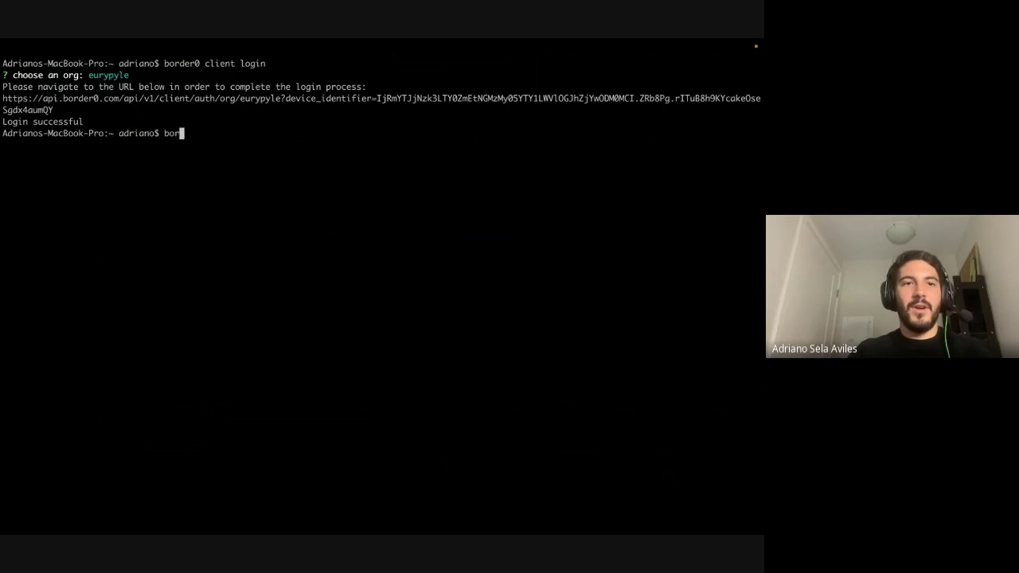
{"action": "type", "text": "der0 client ssh"}
- Run border0 client ssh and connect to the ubuntubox-eurypyle.border0.io host as ubuntu
{"action": "key", "text": "Return"}
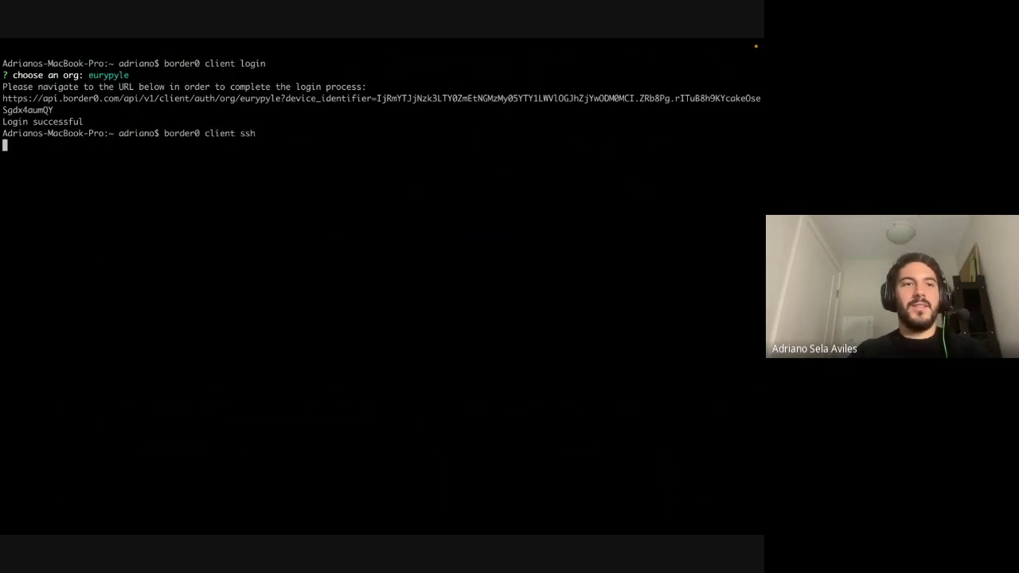
{"action": "key", "text": "Down"}
{"action": "key", "text": "Down"}
{"action": "key", "text": "Down"}
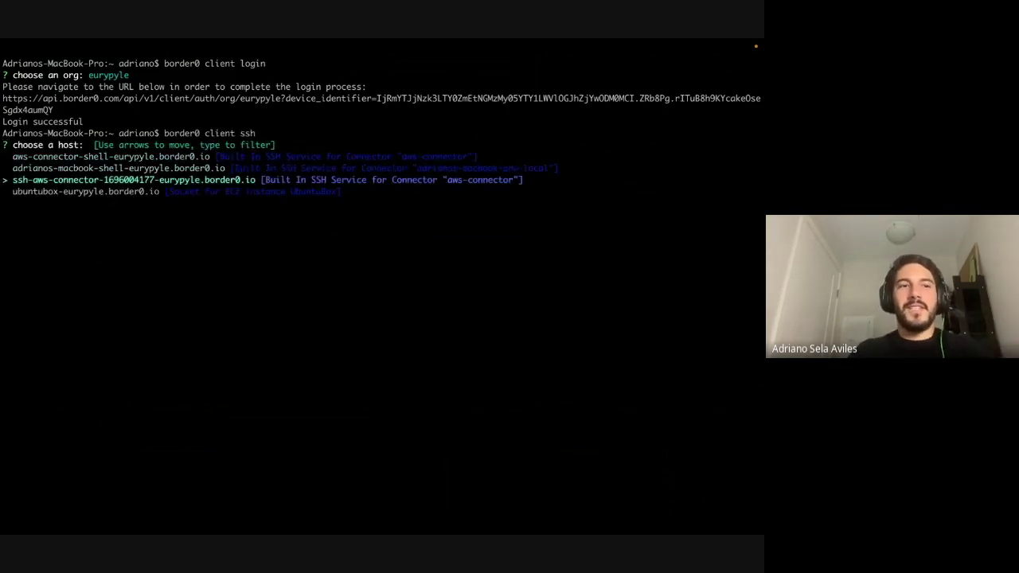
{"action": "key", "text": "Up"}
{"action": "key", "text": "Up"}
{"action": "key", "text": "Up"}
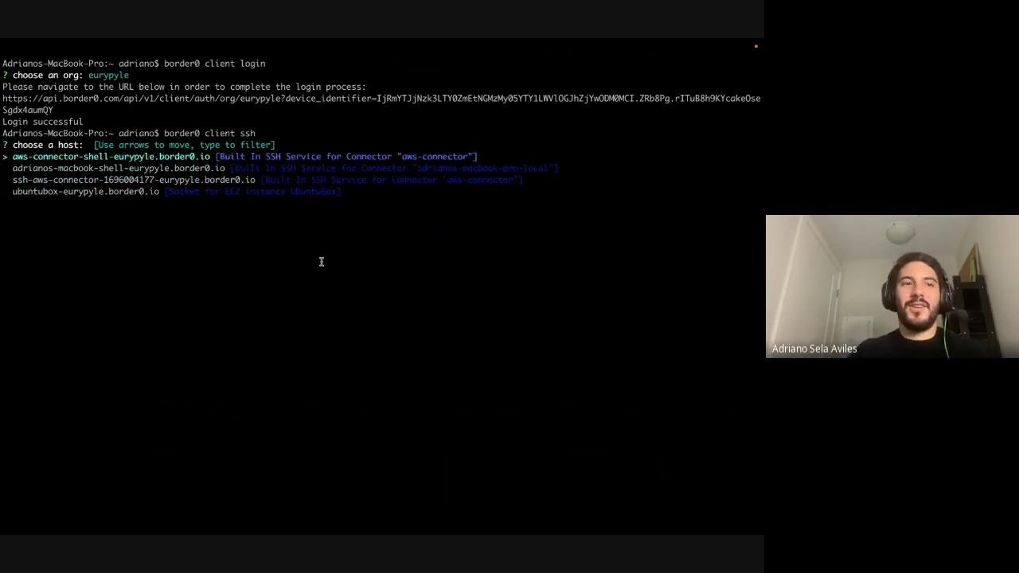
{"action": "key", "text": "Down"}
{"action": "key", "text": "Down"}
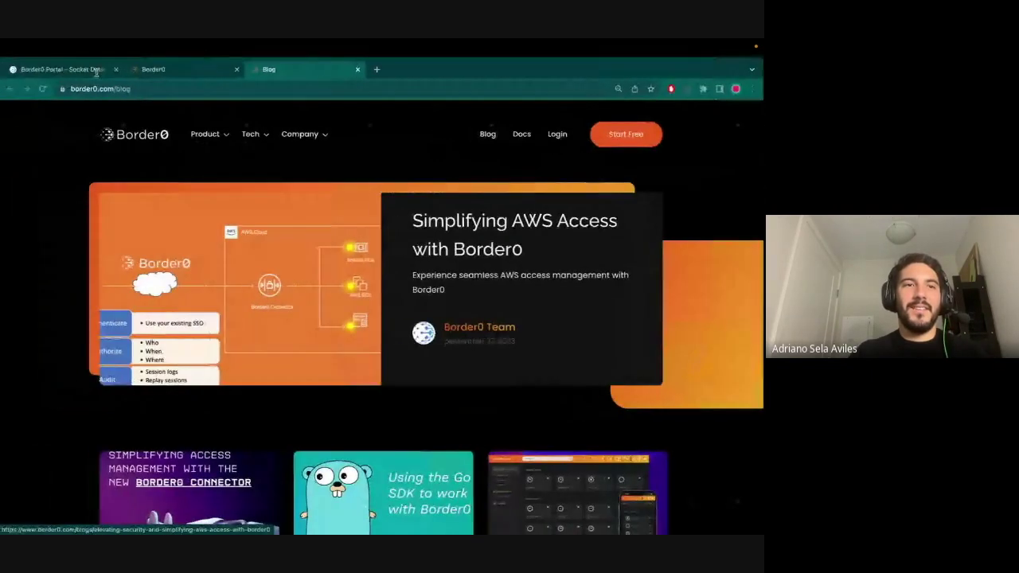
{"action": "key", "text": "ctrl+shift+Tab"}
{"action": "key", "text": "ctrl+Right"}
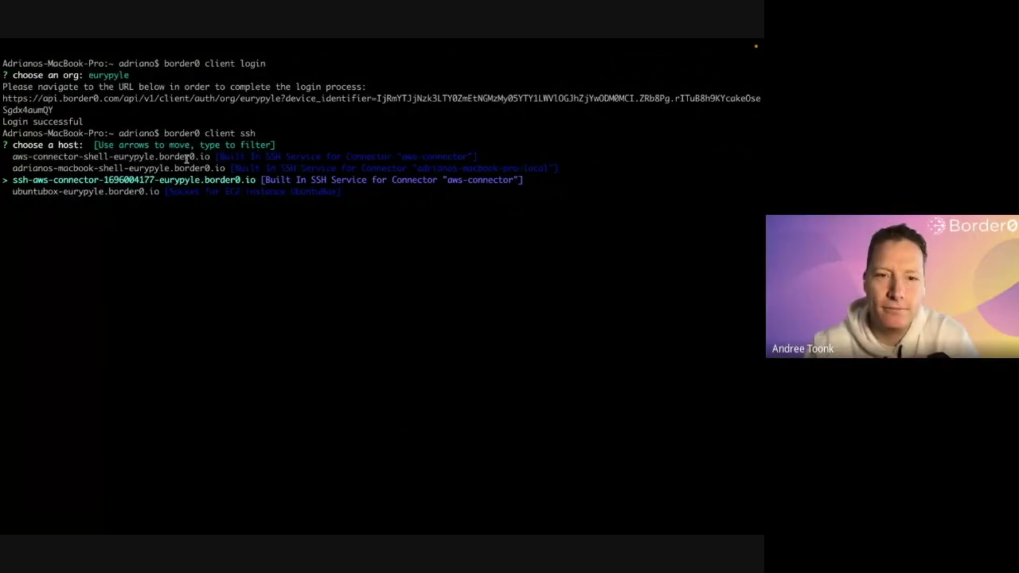
{"action": "key", "text": "Down"}
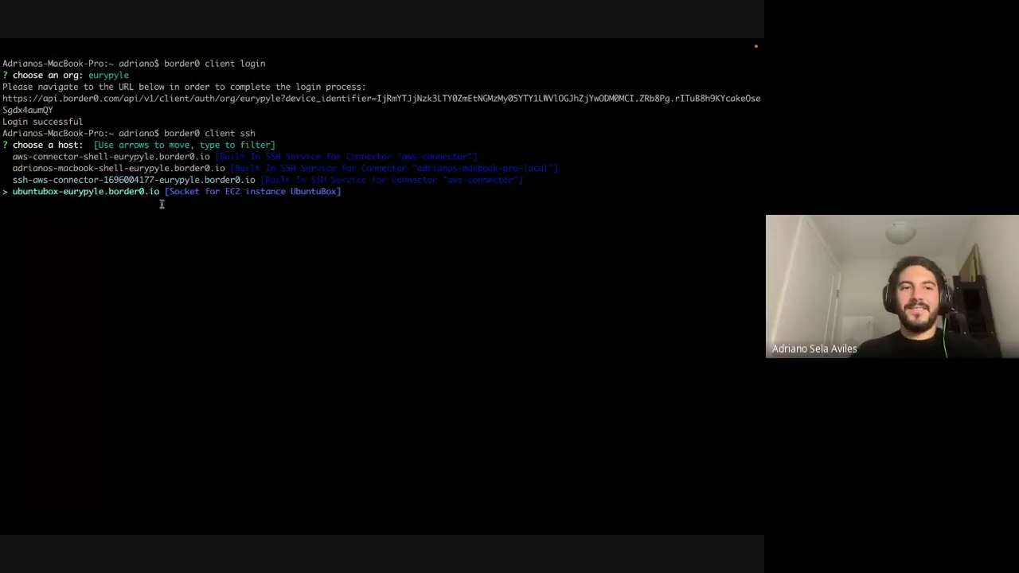
{"action": "left_click_drag", "start_coordinate": [18, 192], "coordinate": [118, 192]}
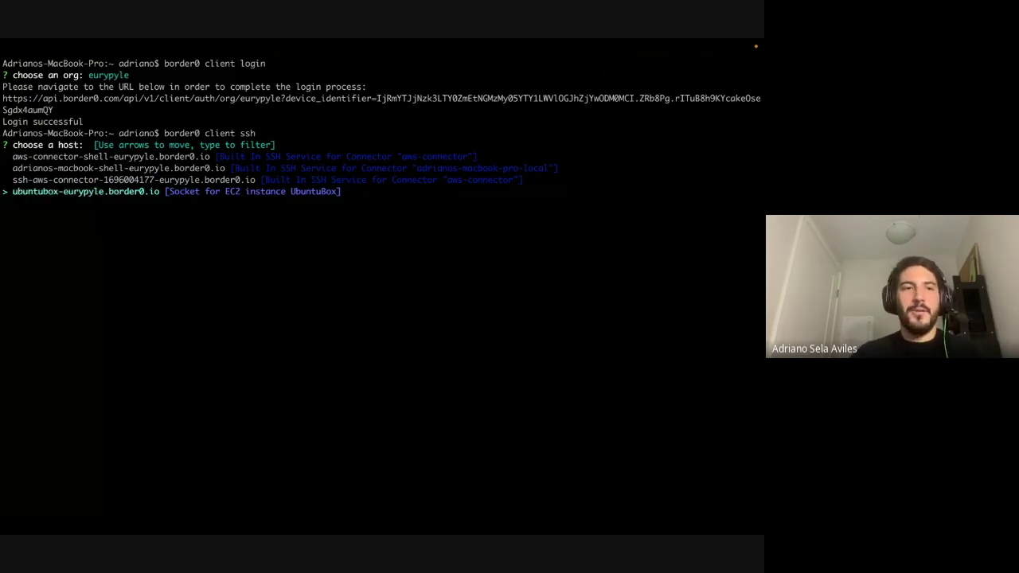
{"action": "key", "text": "Return"}
{"action": "key", "text": "Return"}
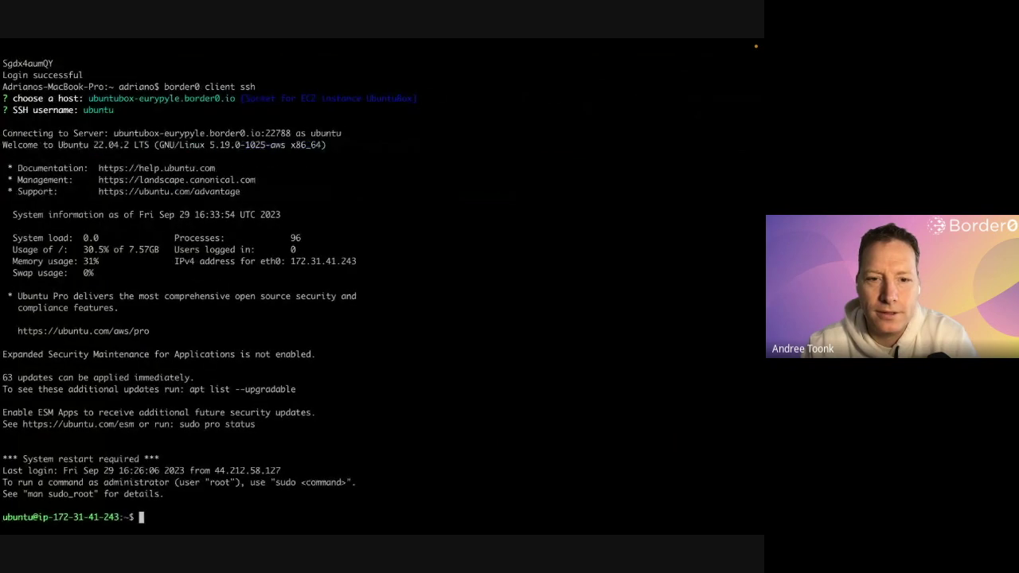
- Run top on the Ubuntu server, quit it, and clear the screen
{"action": "type", "text": "top"}
{"action": "key", "text": "Return"}
{"action": "key", "text": "q"}
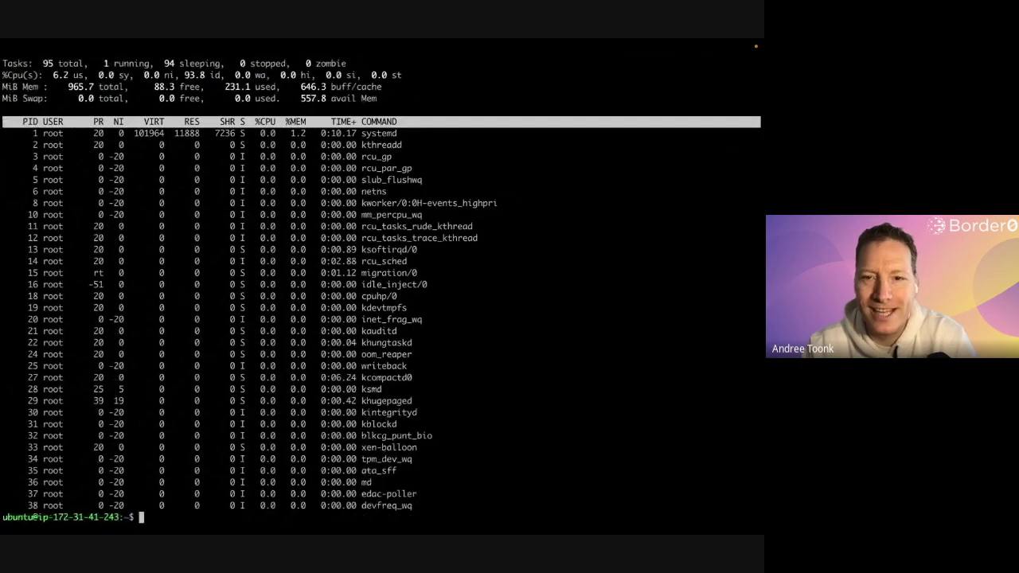
{"action": "type", "text": "clear"}
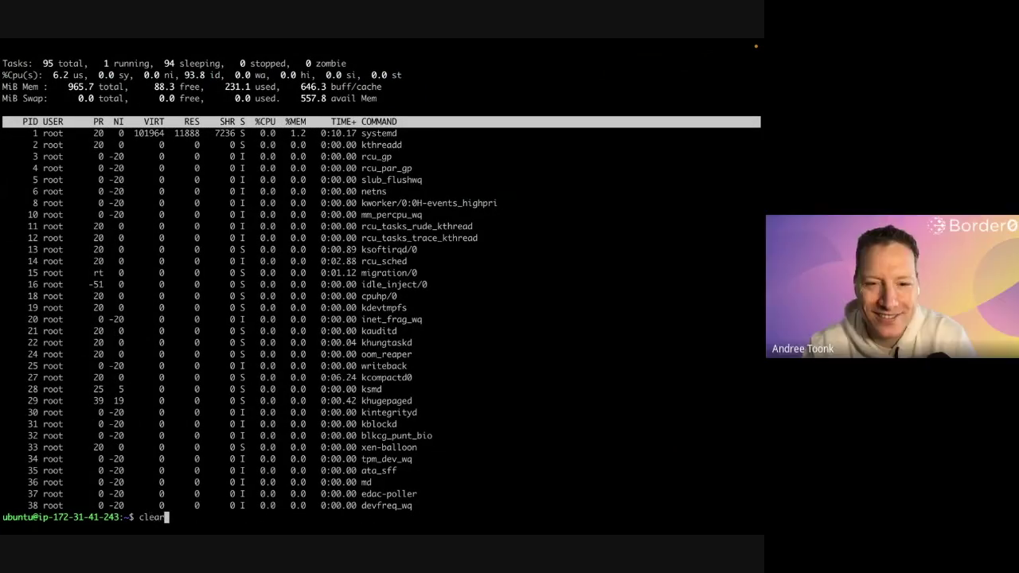
{"action": "key", "text": "Return"}
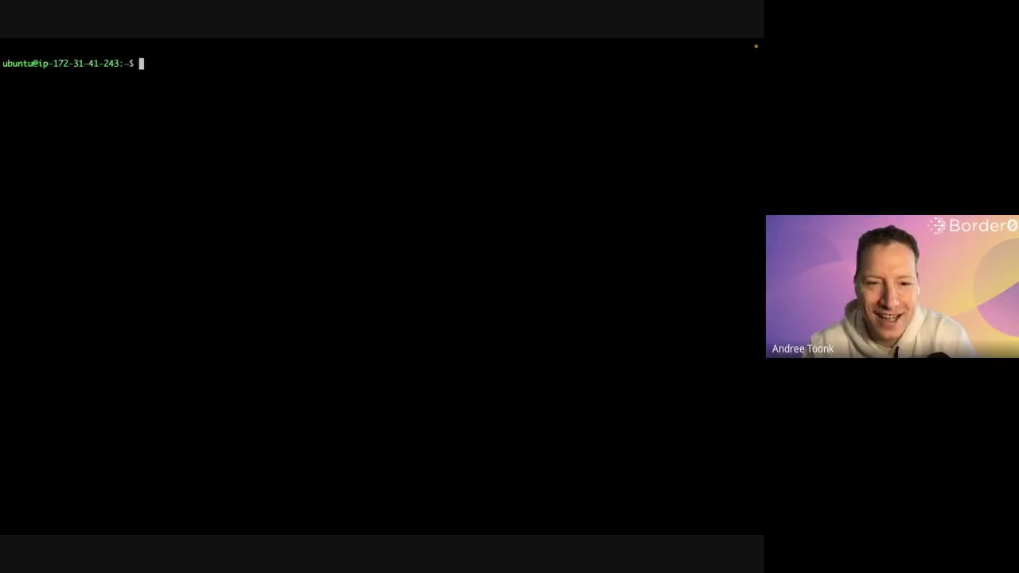
- Exit the SSH session, clear the local screen, and recall border0 client ssh
{"action": "type", "text": "exit"}
{"action": "key", "text": "Return"}
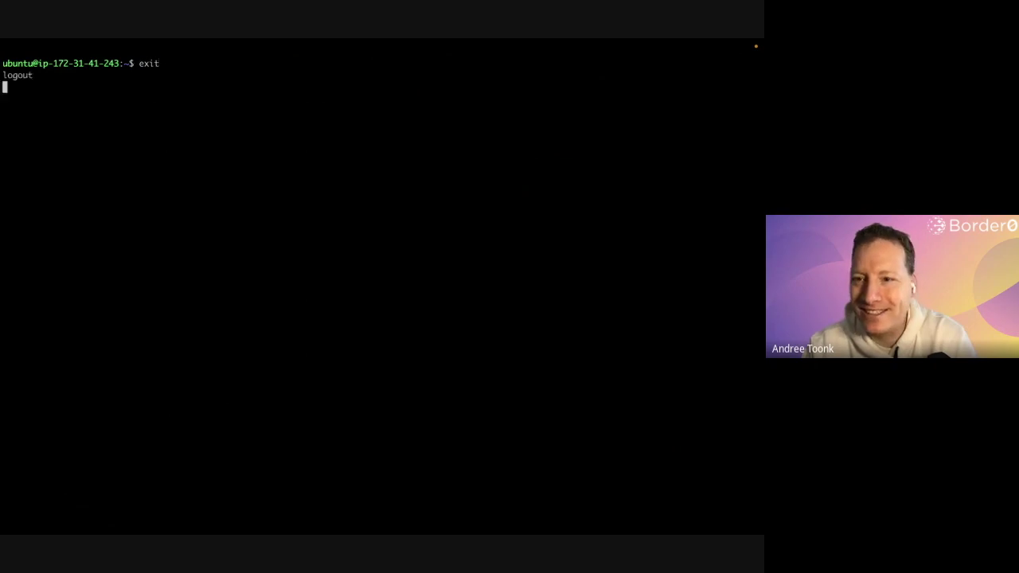
{"action": "type", "text": "clear"}
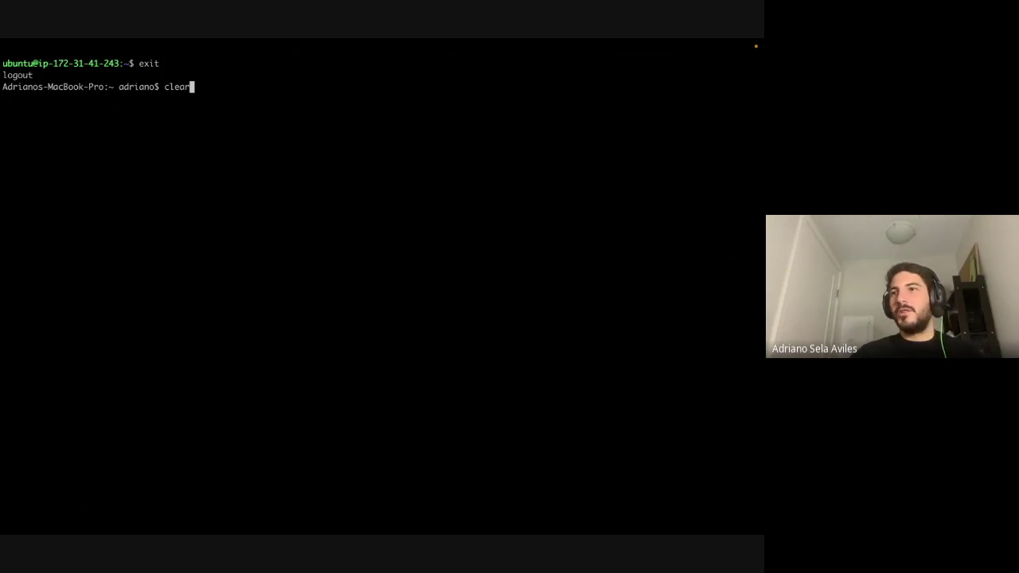
{"action": "key", "text": "Return"}
{"action": "key", "text": "Up"}
{"action": "key", "text": "Up"}
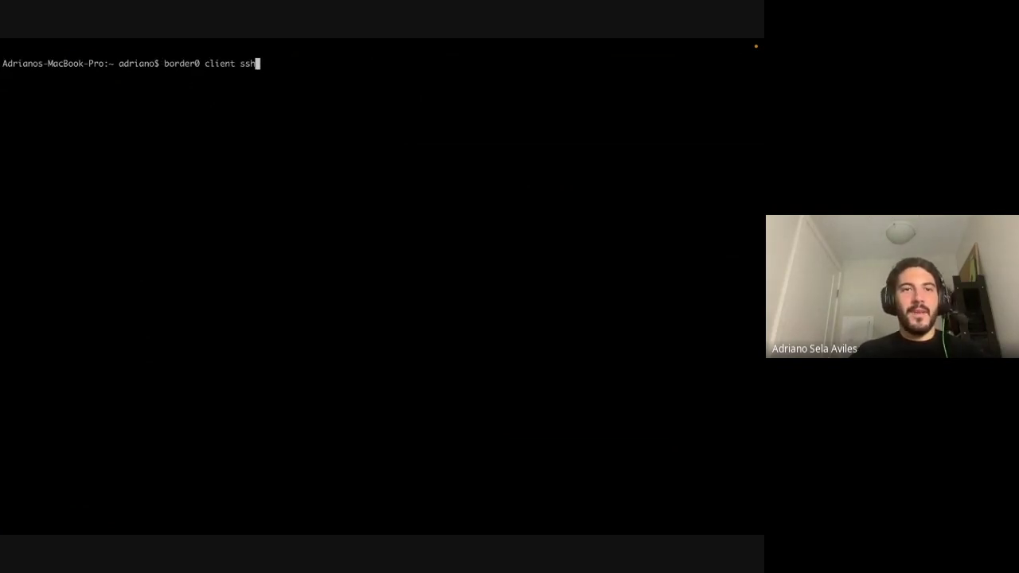
- Change the recalled command to border0 client db and choose the my-mysql-db host
{"action": "key", "text": "BackSpace"}
{"action": "key", "text": "BackSpace"}
{"action": "key", "text": "BackSpace"}
{"action": "type", "text": "db"}
{"action": "key", "text": "Return"}
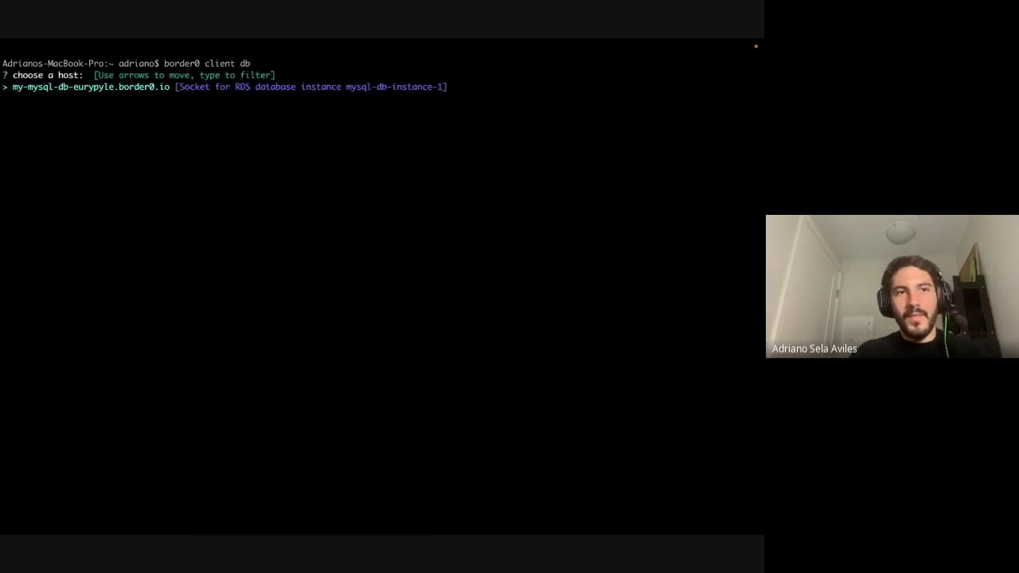
{"action": "left_click_drag", "start_coordinate": [13, 86], "coordinate": [159, 87]}
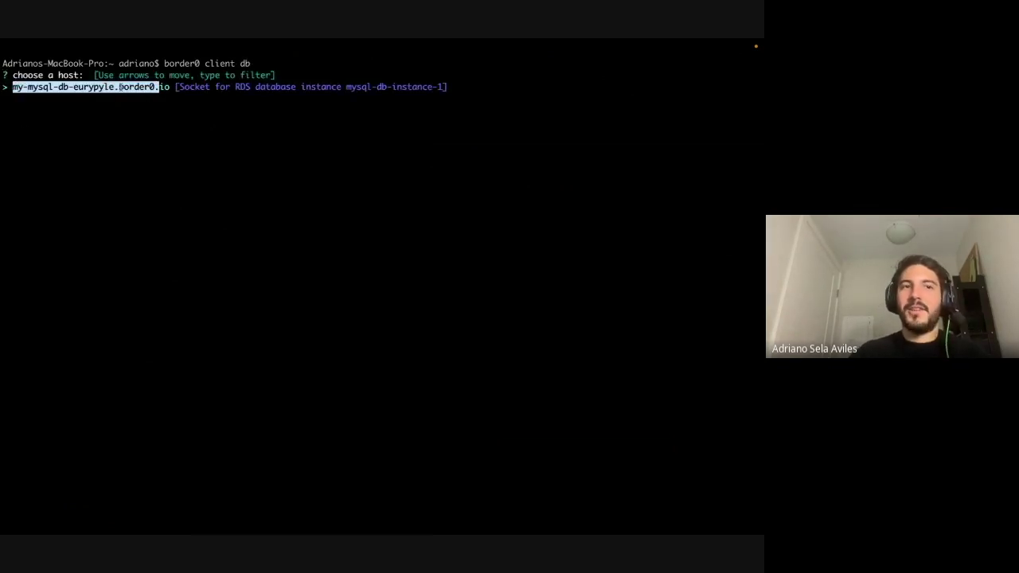
{"action": "left_click", "coordinate": [159, 87]}
{"action": "key", "text": "Return"}
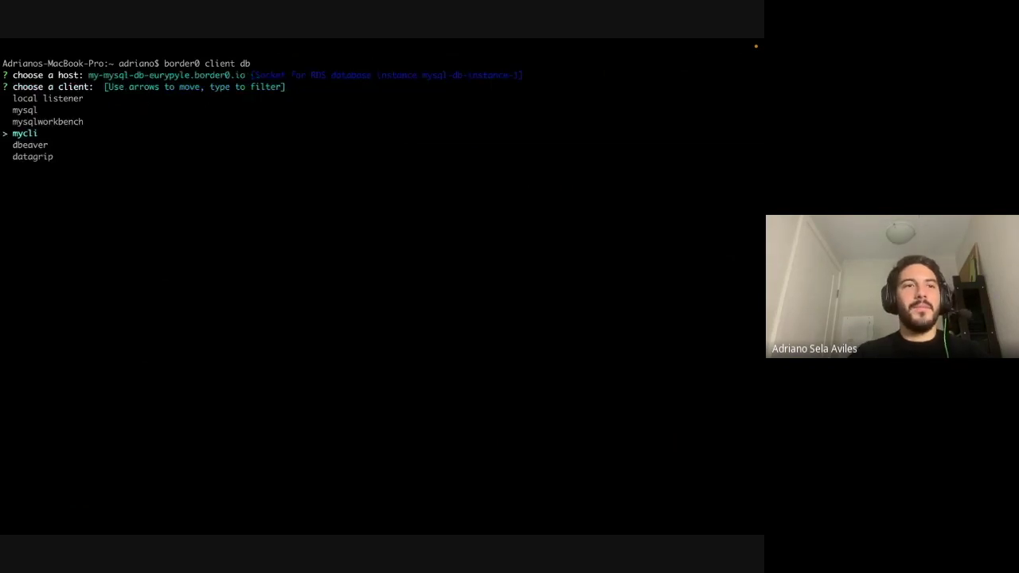
- Pick mycli as the database client and connect with the mysql schema
{"action": "key", "text": "Up"}
{"action": "key", "text": "Up"}
{"action": "key", "text": "Up"}
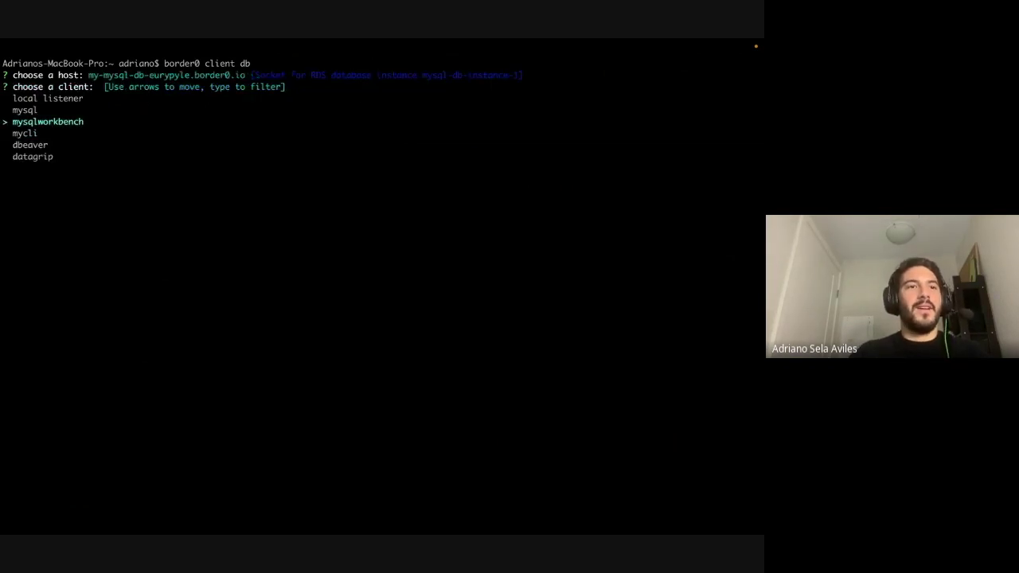
{"action": "key", "text": "Down"}
{"action": "key", "text": "Down"}
{"action": "key", "text": "Down"}
{"action": "key", "text": "Up"}
{"action": "key", "text": "Up"}
{"action": "key", "text": "Up"}
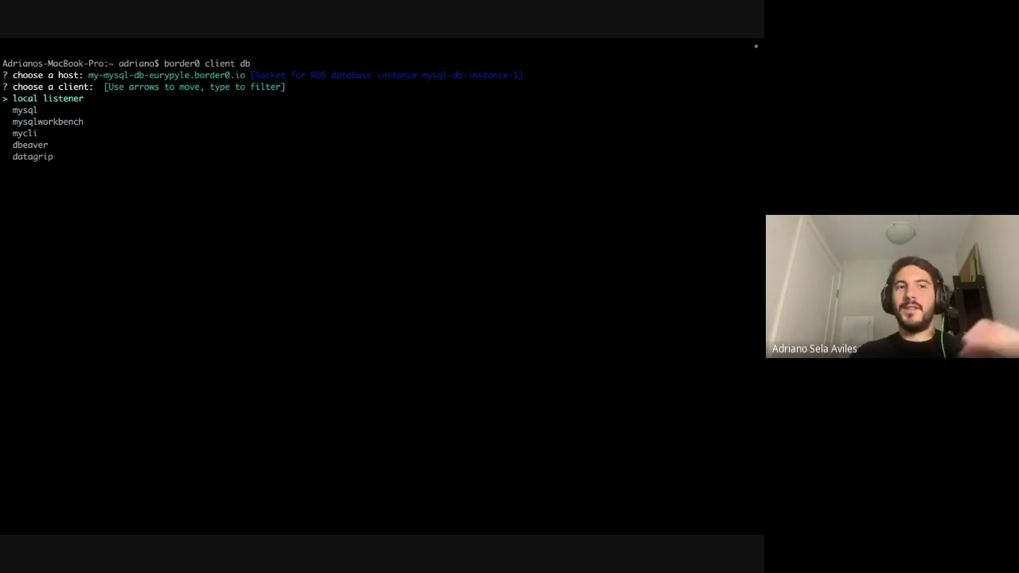
{"action": "key", "text": "Down"}
{"action": "key", "text": "Down"}
{"action": "key", "text": "Up"}
{"action": "key", "text": "Up"}
{"action": "key", "text": "Down"}
{"action": "key", "text": "Down"}
{"action": "key", "text": "Up"}
{"action": "key", "text": "Up"}
{"action": "key", "text": "Down"}
{"action": "key", "text": "Down"}
{"action": "key", "text": "Down"}
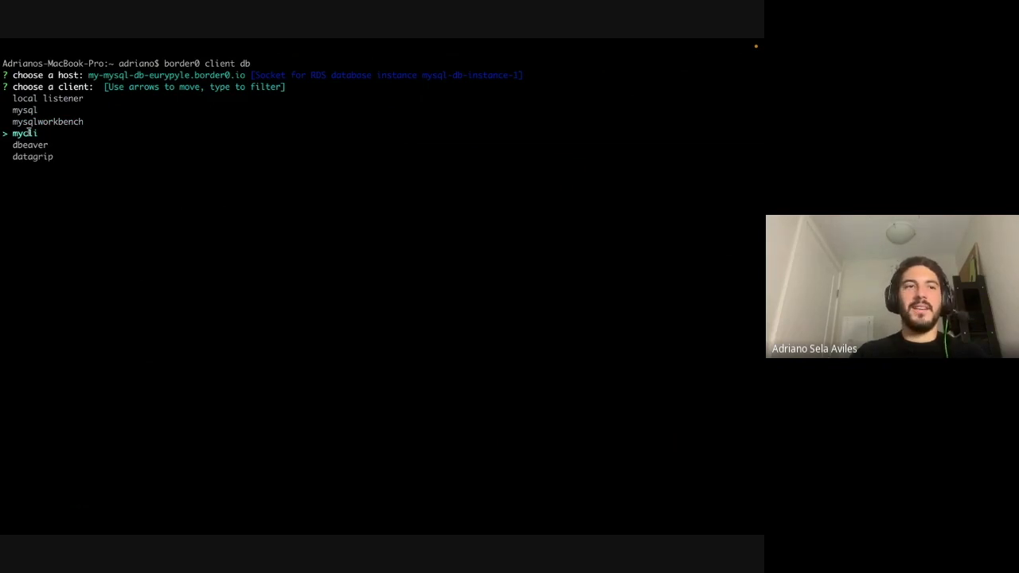
{"action": "key", "text": "Return"}
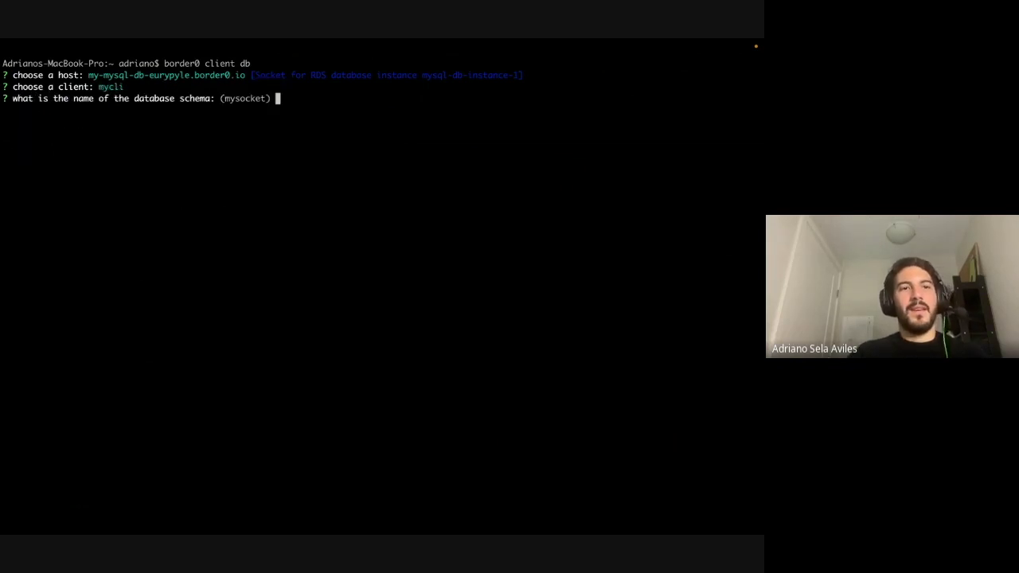
{"action": "type", "text": "mysql"}
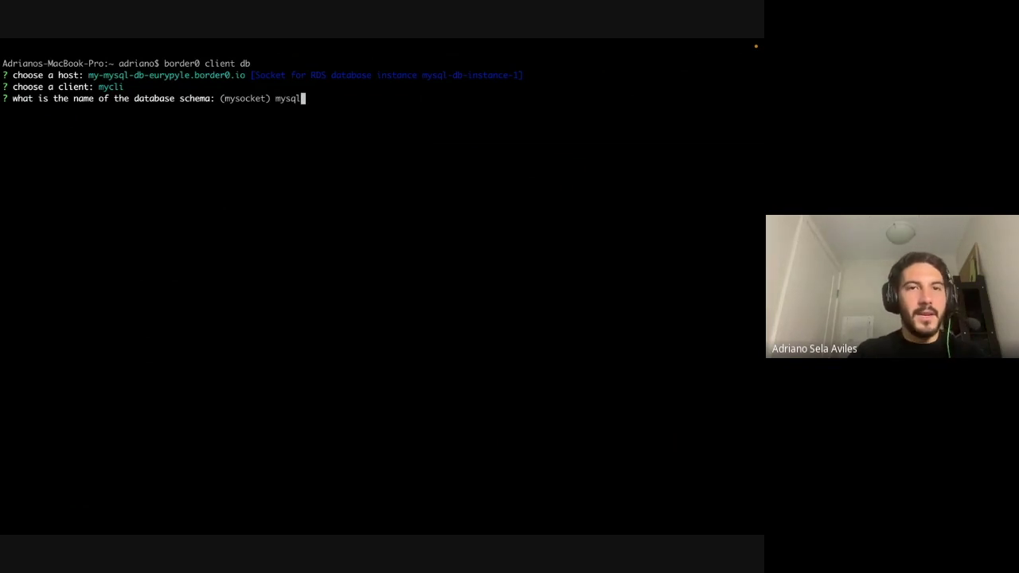
{"action": "key", "text": "Return"}
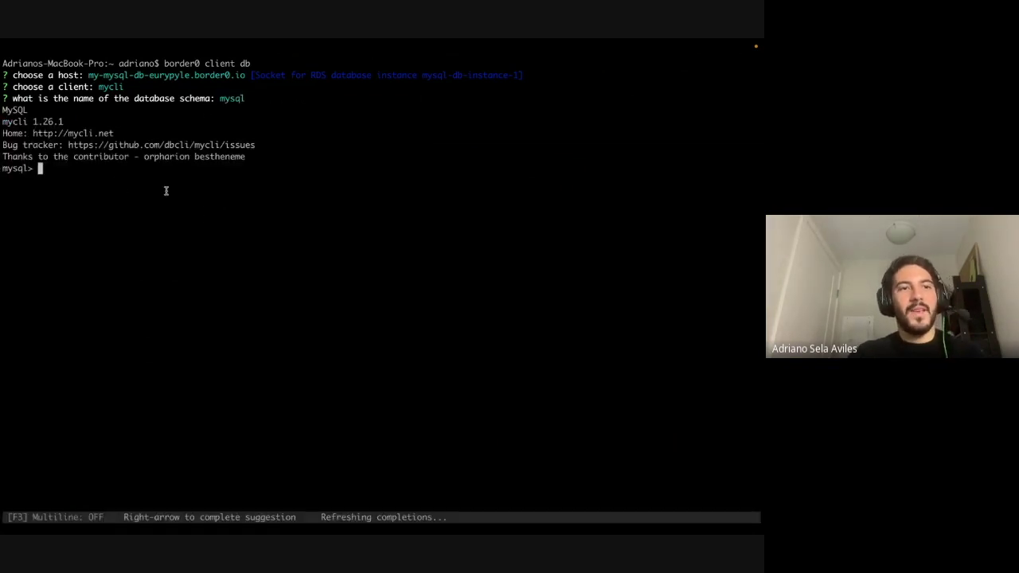
- Run 'select * from aurora_s3_load_history' in mycli, getting 0 rows, then return to the browser
{"action": "type", "text": "select"}
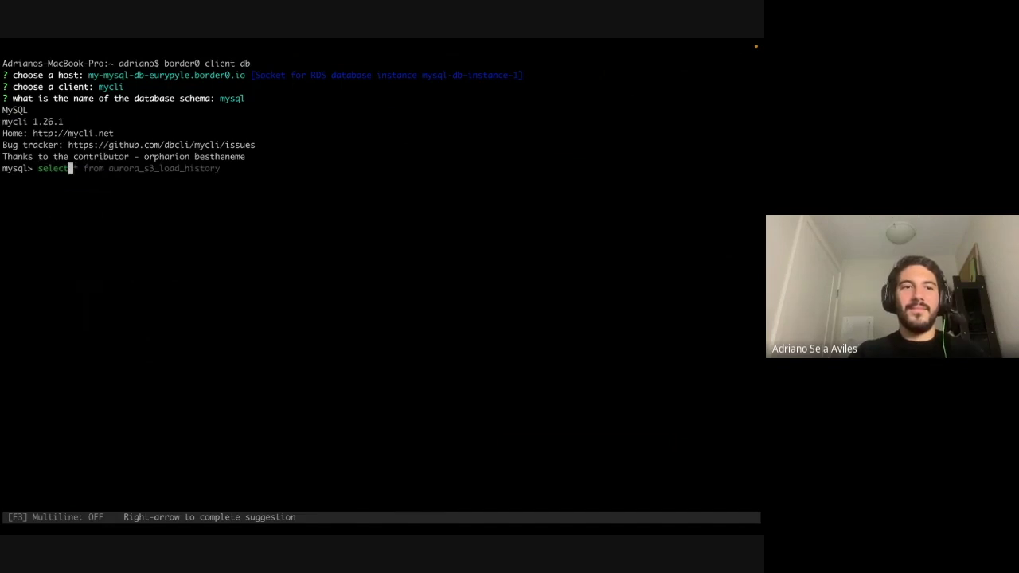
{"action": "key", "text": "Right"}
{"action": "key", "text": "Return"}
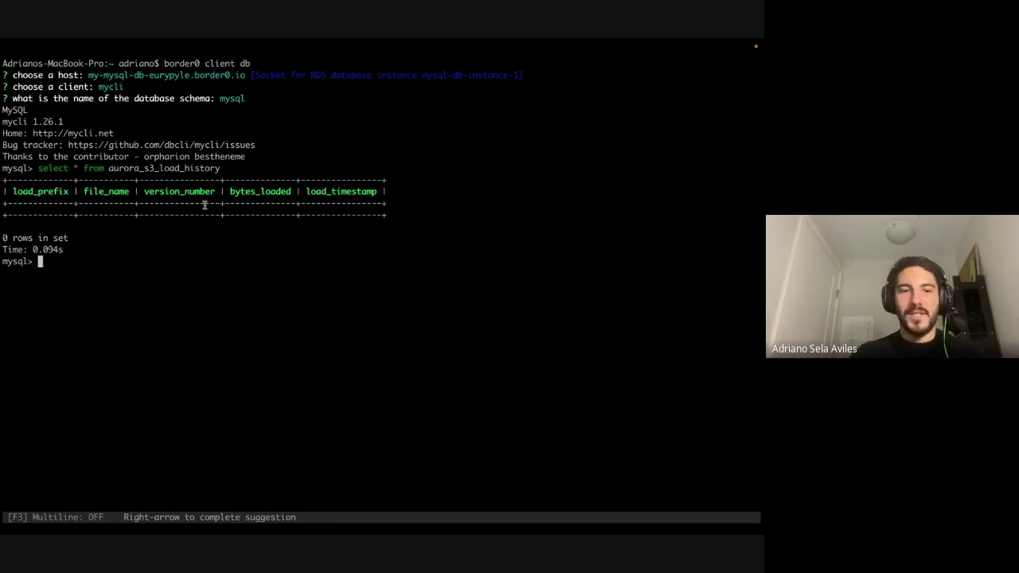
{"action": "key", "text": "ctrl+Left"}
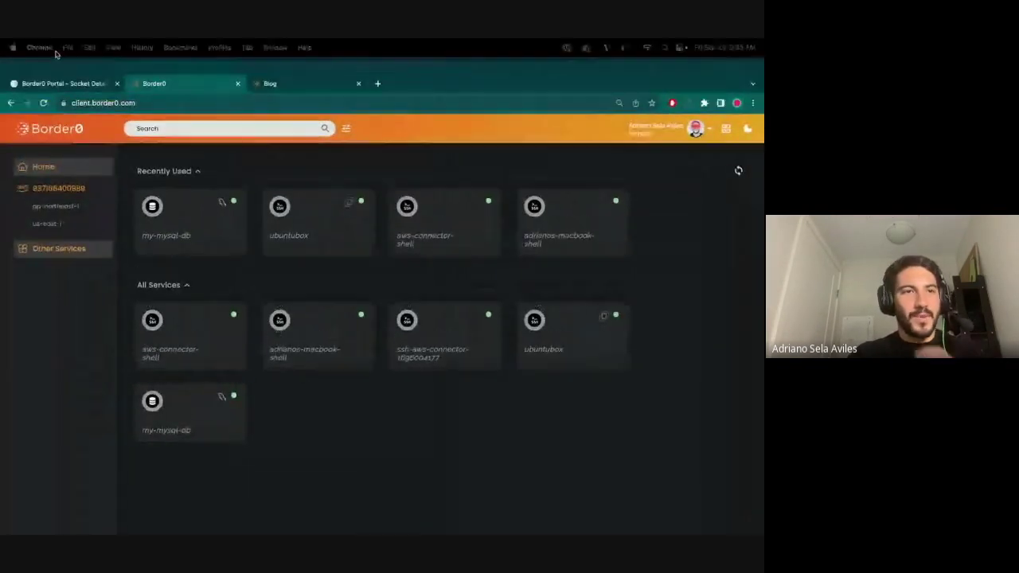
- Review default-org-policy: http, ssh, database, tls access from 0.0.0.0/0, 00:00–23:59 UTC
{"action": "left_click", "coordinate": [56, 83]}
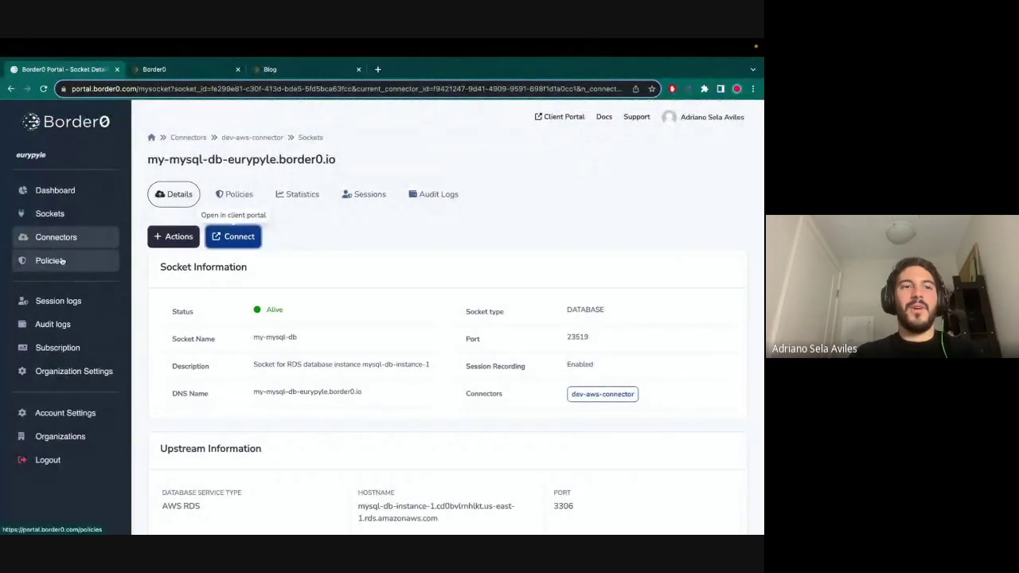
{"action": "left_click", "coordinate": [51, 261]}
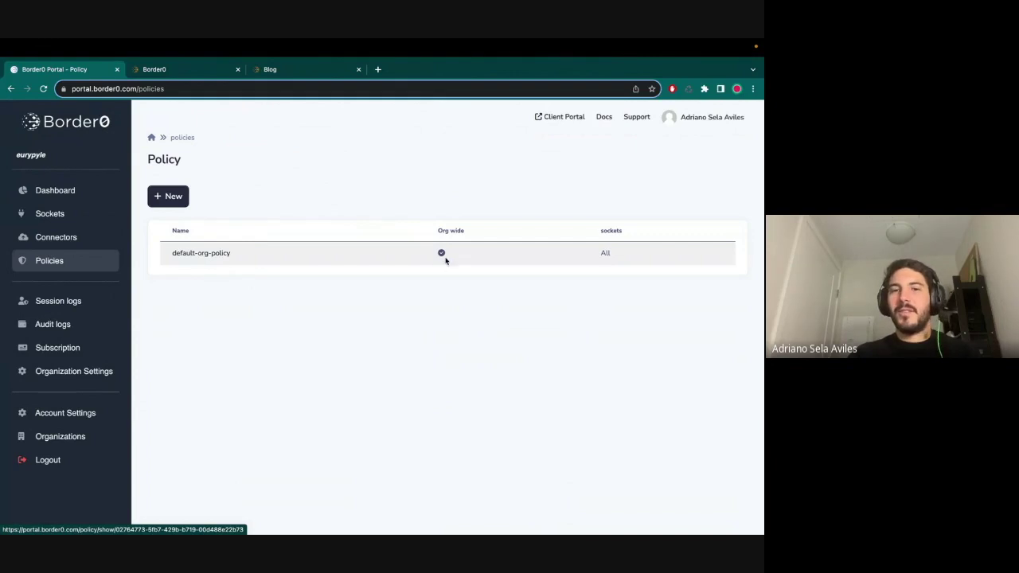
{"action": "left_click", "coordinate": [205, 253]}
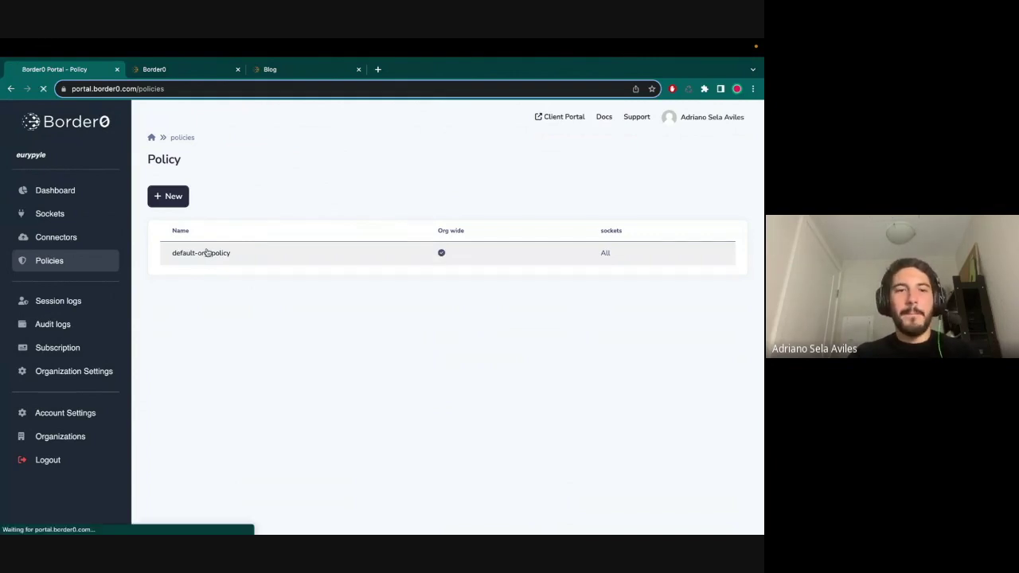
{"action": "scroll", "coordinate": [475, 425], "scroll_direction": "down", "scroll_amount": 3}
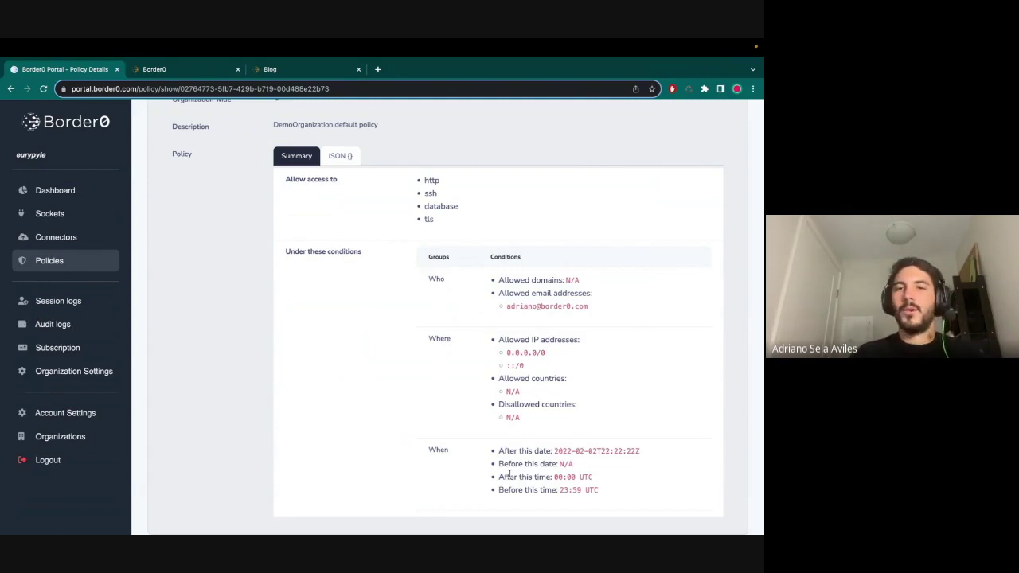
{"action": "scroll", "coordinate": [454, 355], "scroll_direction": "up", "scroll_amount": 1}
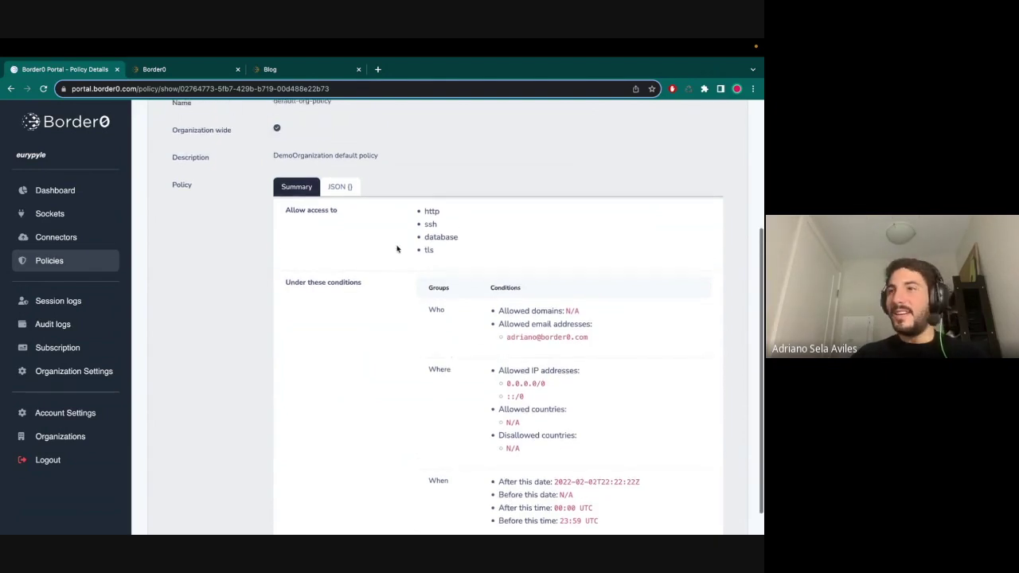
{"action": "scroll", "coordinate": [342, 255], "scroll_direction": "up", "scroll_amount": 4}
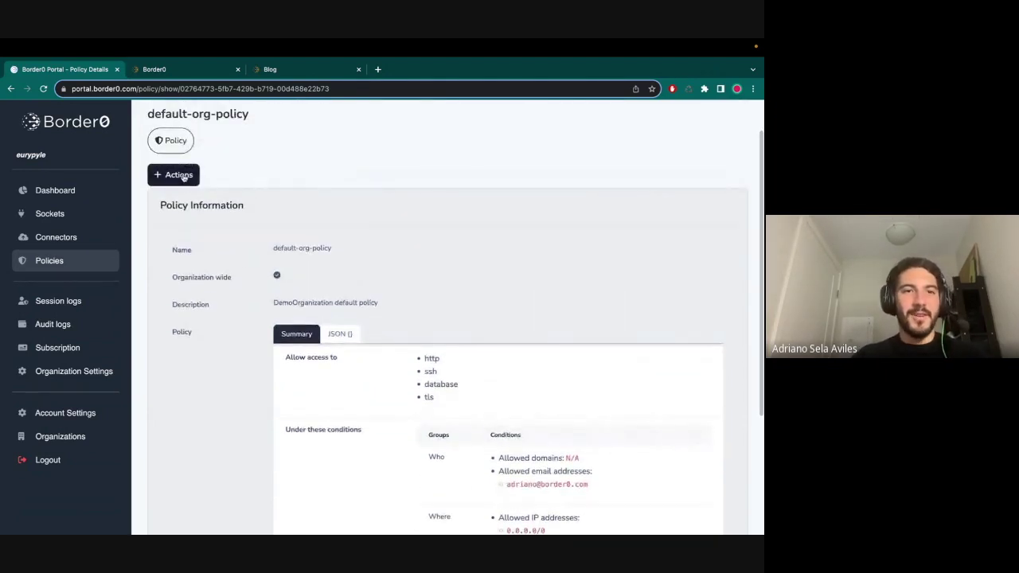
- Edit default-org-policy and add border0.com as an allowed domain
{"action": "left_click", "coordinate": [176, 174]}
{"action": "left_click", "coordinate": [185, 204]}
{"action": "scroll", "coordinate": [390, 343], "scroll_direction": "down", "scroll_amount": 5}
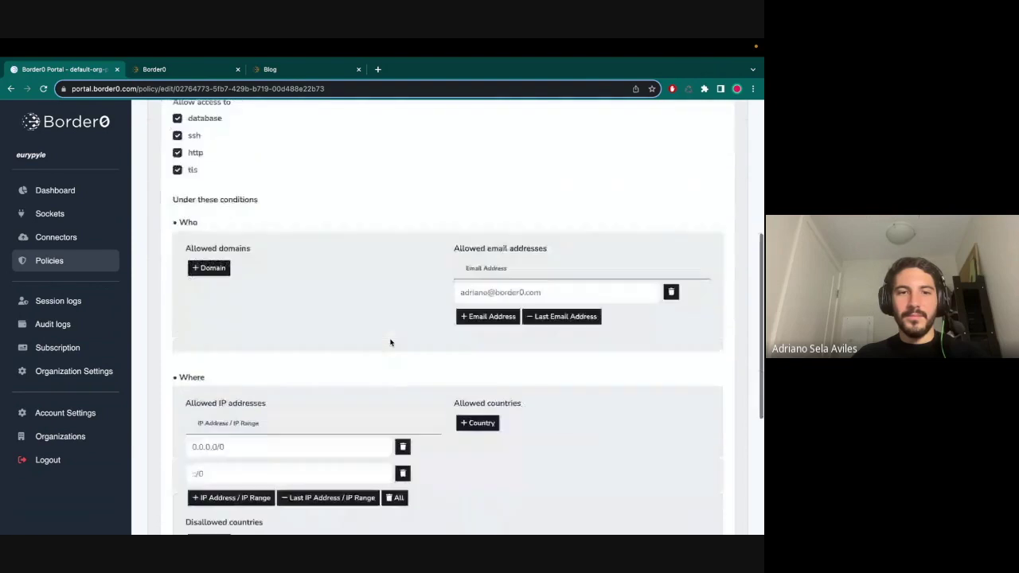
{"action": "left_click_drag", "start_coordinate": [464, 233], "coordinate": [475, 255]}
{"action": "triple_click", "coordinate": [566, 254]}
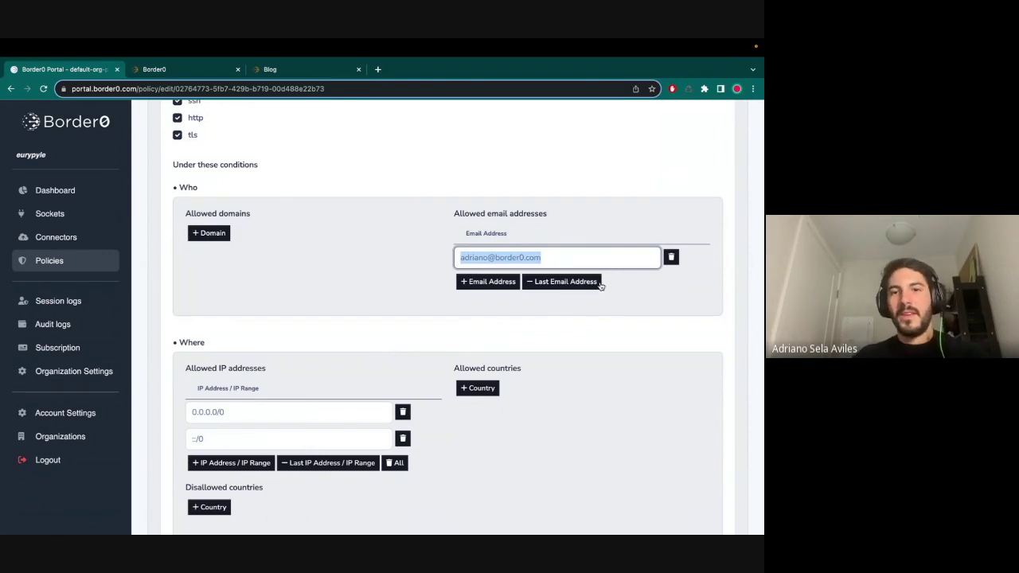
{"action": "left_click", "coordinate": [215, 232]}
{"action": "left_click", "coordinate": [218, 257]}
{"action": "type", "text": "border0.com"}
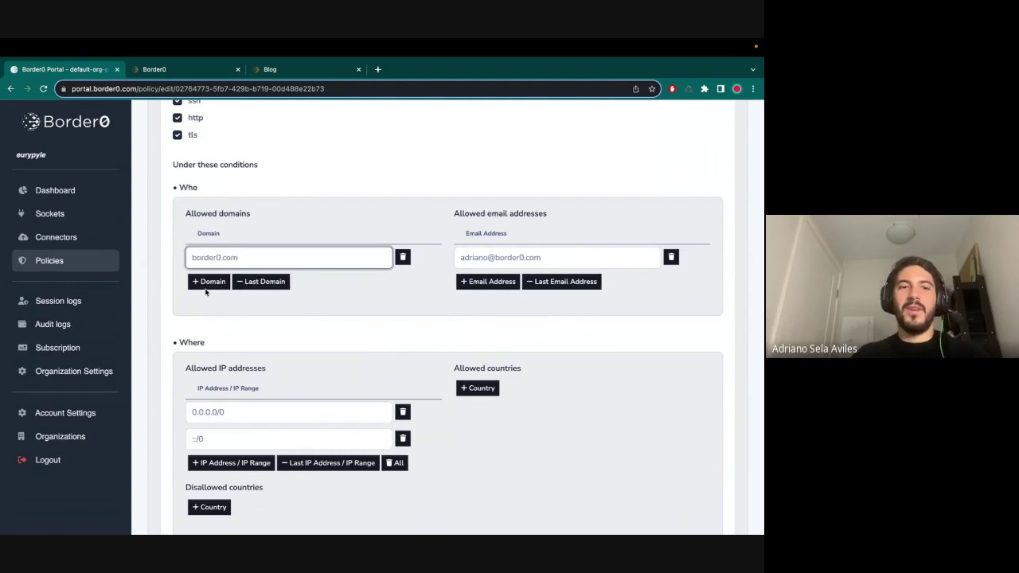
- Delete the allowed e-mail address entry and save the policy with Update Policy
{"action": "left_click", "coordinate": [671, 257]}
{"action": "scroll", "coordinate": [530, 343], "scroll_direction": "down", "scroll_amount": 3}
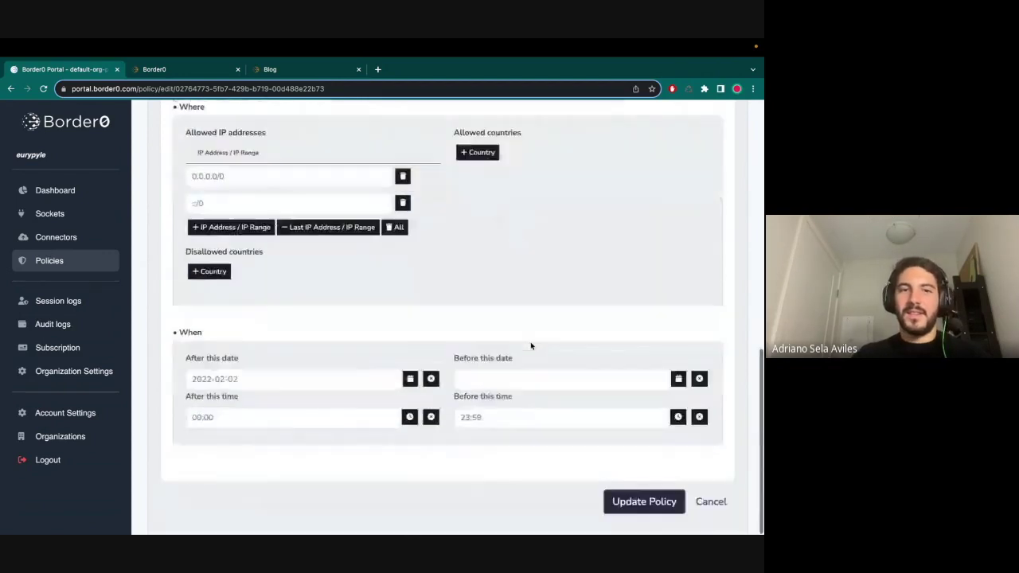
{"action": "scroll", "coordinate": [499, 179], "scroll_direction": "up", "scroll_amount": 3}
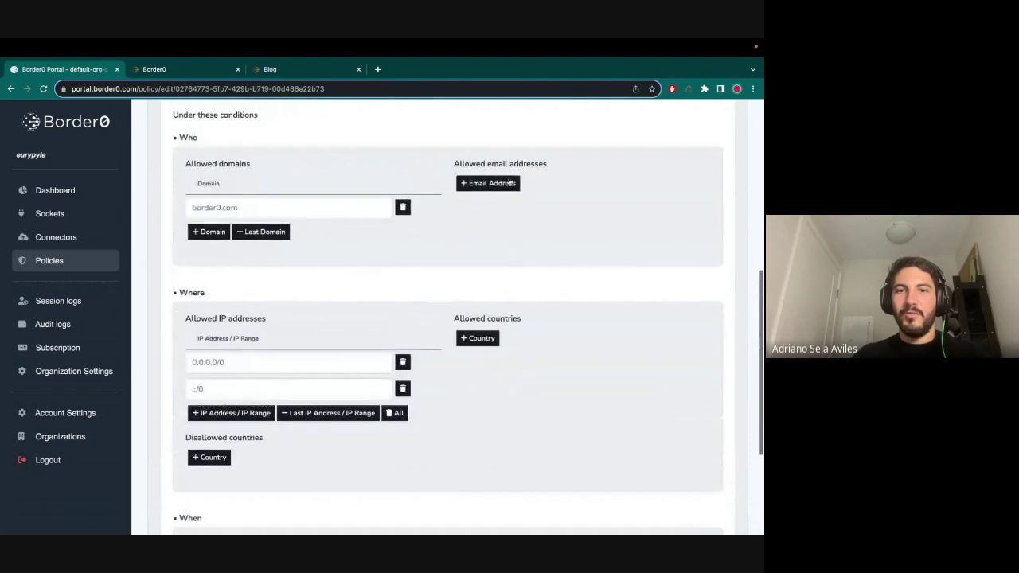
{"action": "scroll", "coordinate": [562, 358], "scroll_direction": "down", "scroll_amount": 3}
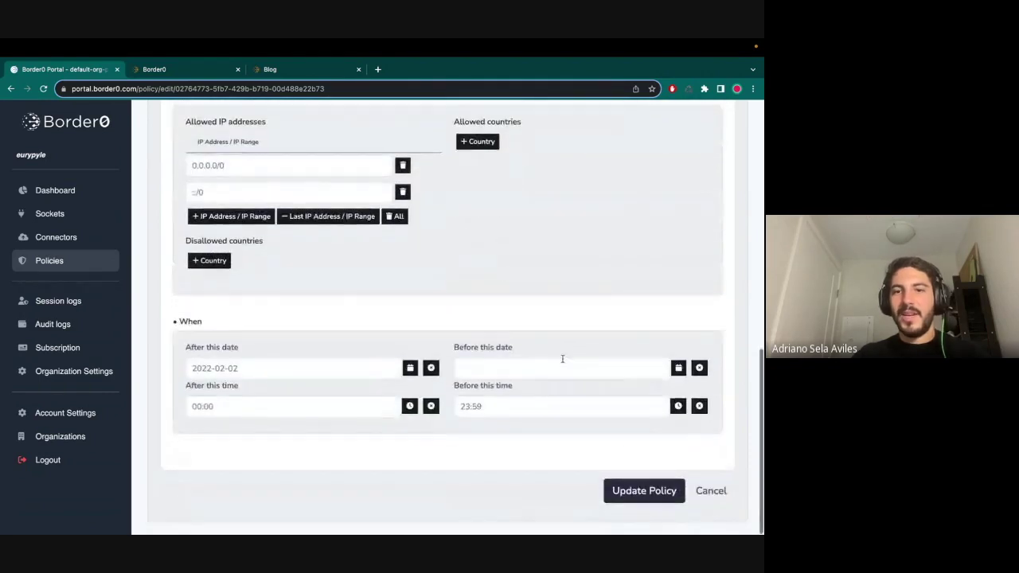
{"action": "left_click", "coordinate": [609, 501]}
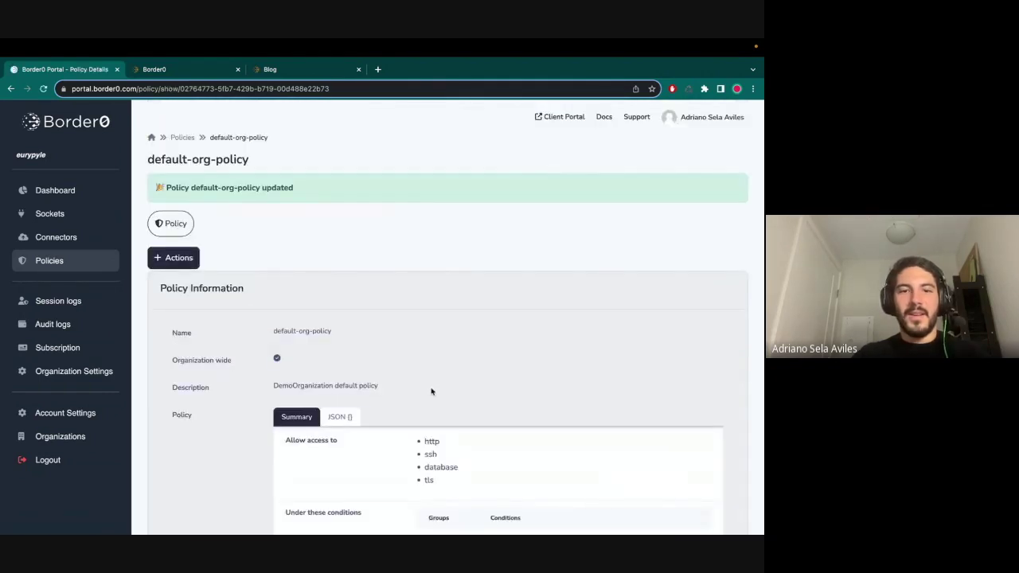
{"action": "scroll", "coordinate": [432, 355], "scroll_direction": "down", "scroll_amount": 4}
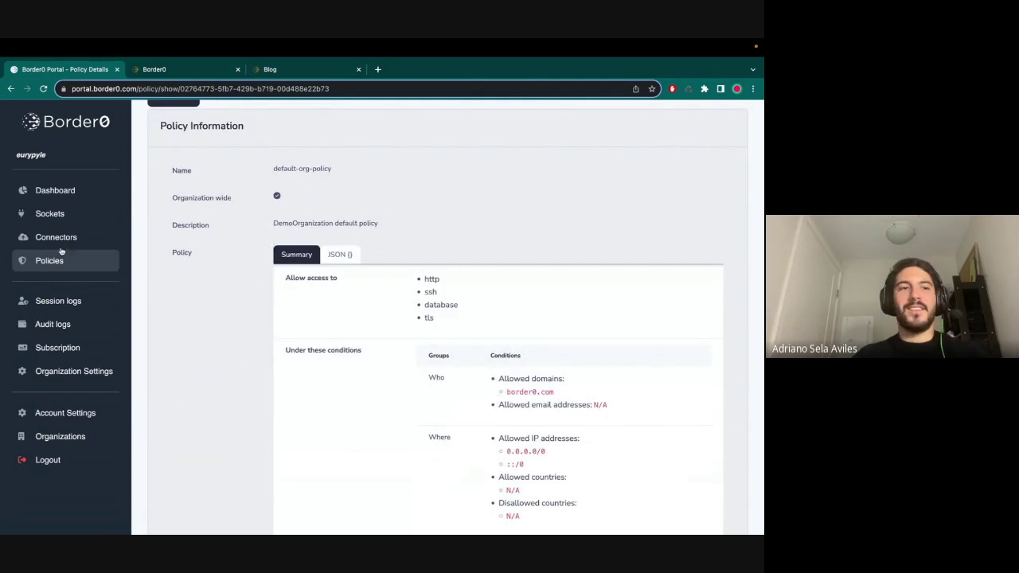
- Reopen default-org-policy for editing and remove the border0.com allowed domain
{"action": "left_click", "coordinate": [51, 214]}
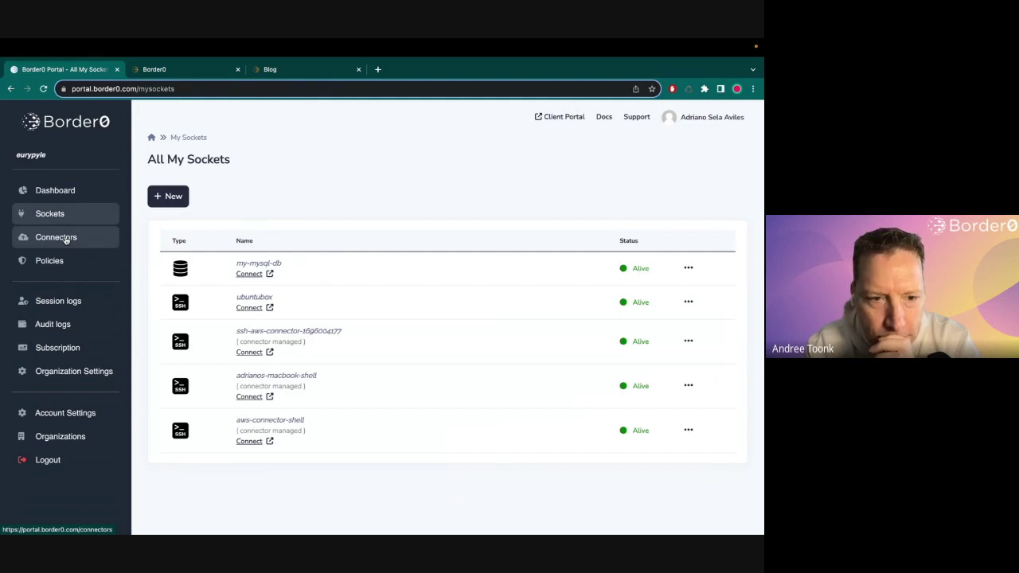
{"action": "left_click", "coordinate": [49, 262]}
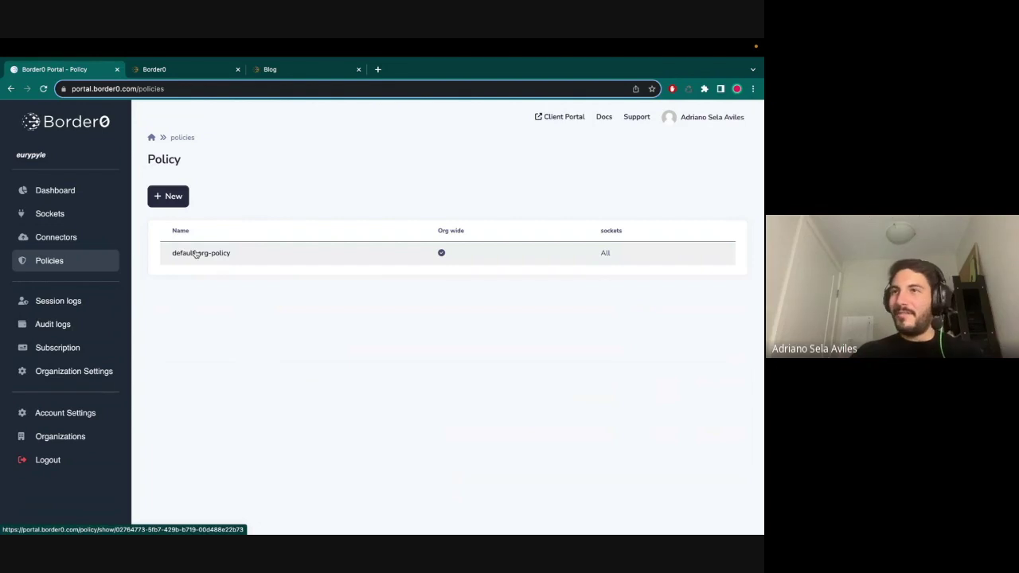
{"action": "left_click", "coordinate": [195, 253]}
{"action": "left_click", "coordinate": [176, 221]}
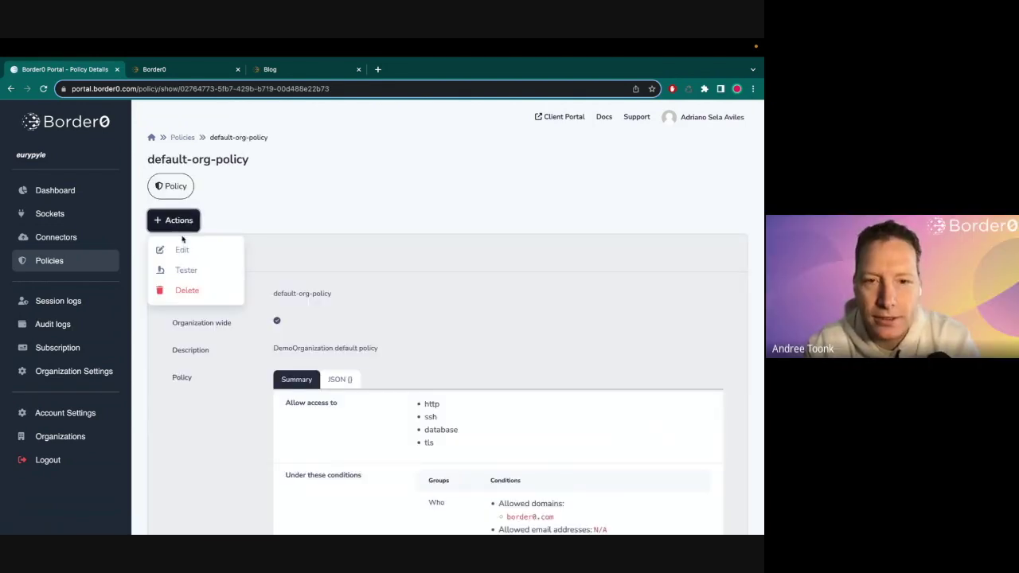
{"action": "left_click", "coordinate": [182, 245]}
{"action": "scroll", "coordinate": [227, 305], "scroll_direction": "down", "scroll_amount": 5}
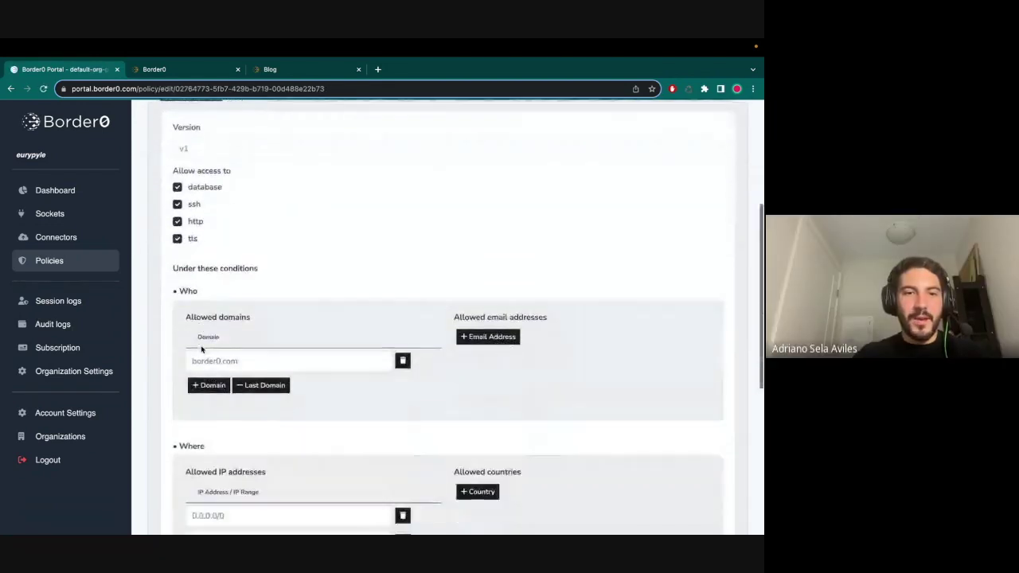
{"action": "left_click", "coordinate": [253, 370]}
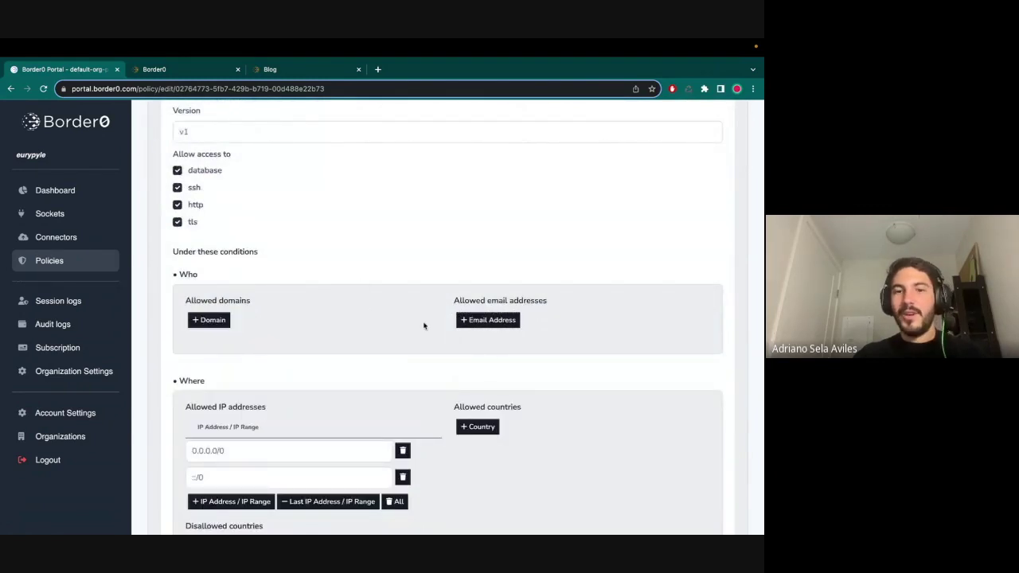
- Add the original allowed e-mail address back from the suggestion
{"action": "scroll", "coordinate": [424, 326], "scroll_direction": "down", "scroll_amount": 2}
{"action": "left_click", "coordinate": [484, 165]}
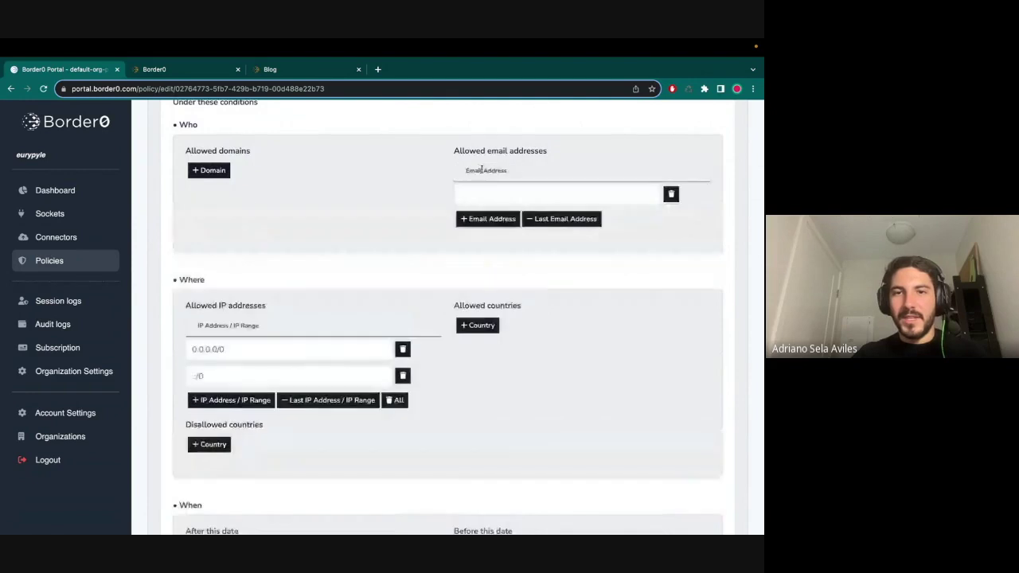
{"action": "type", "text": "a"}
{"action": "key", "text": "Down"}
{"action": "left_click", "coordinate": [527, 221]}
{"action": "left_click", "coordinate": [441, 278]}
- Add Canada as a disallowed country
{"action": "scroll", "coordinate": [440, 278], "scroll_direction": "down", "scroll_amount": 1}
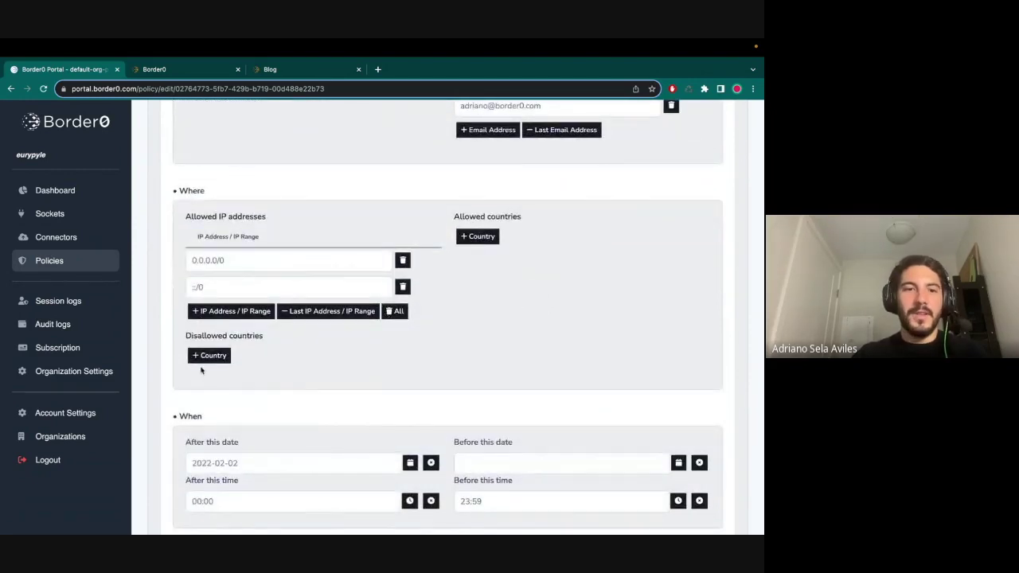
{"action": "left_click", "coordinate": [209, 355]}
{"action": "left_click", "coordinate": [221, 380]}
{"action": "type", "text": "canada"}
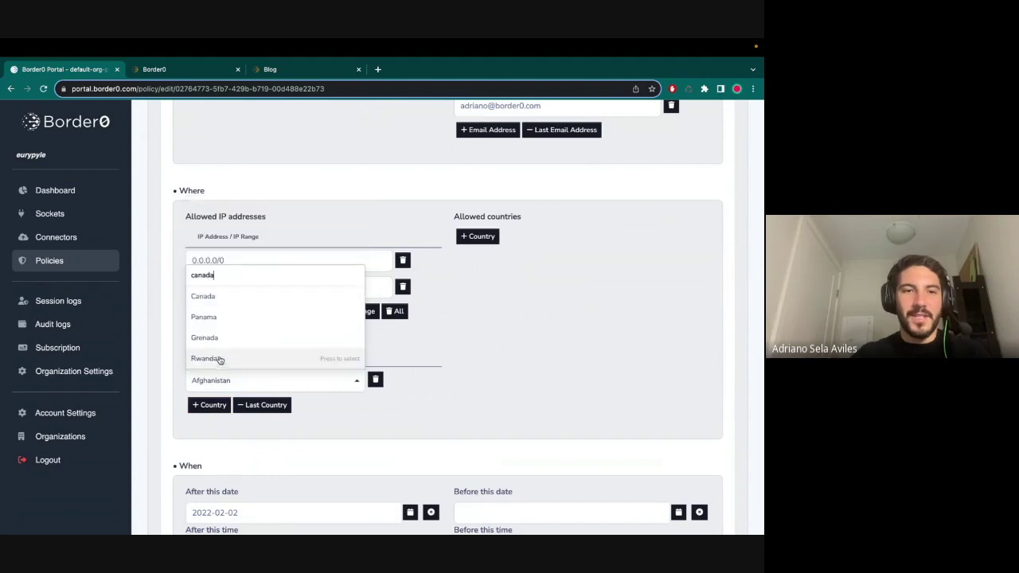
{"action": "left_click", "coordinate": [205, 301]}
{"action": "scroll", "coordinate": [446, 341], "scroll_direction": "down", "scroll_amount": 2}
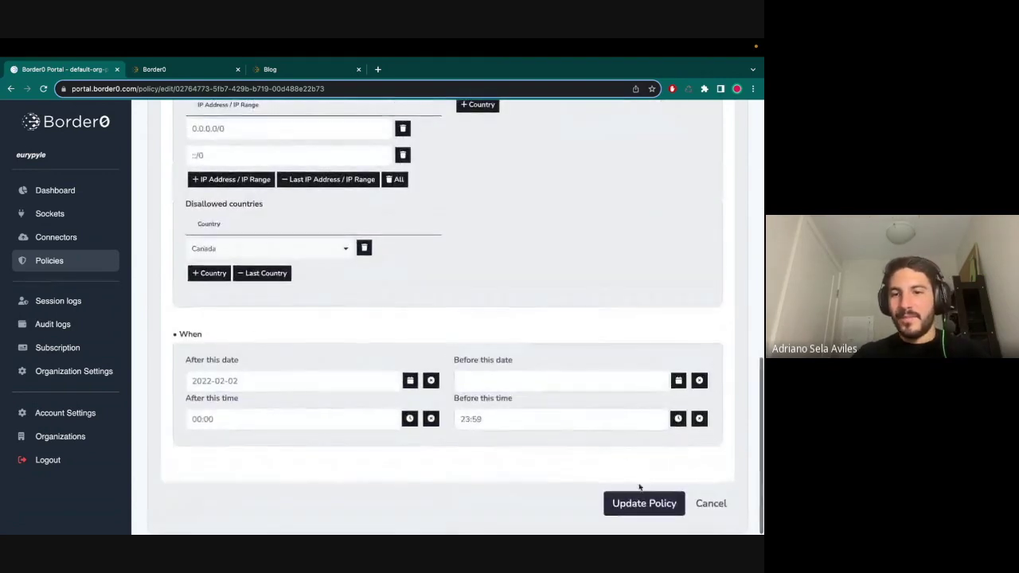
- Save default-org-policy and confirm its summary lists CA under disallowed countries
{"action": "left_click", "coordinate": [644, 503]}
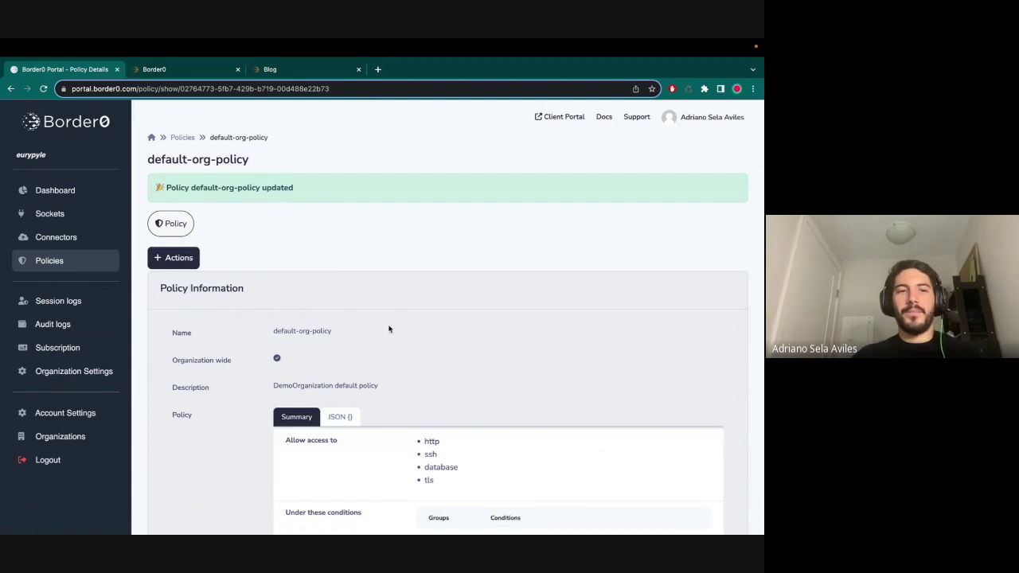
{"action": "scroll", "coordinate": [390, 329], "scroll_direction": "down", "scroll_amount": 4}
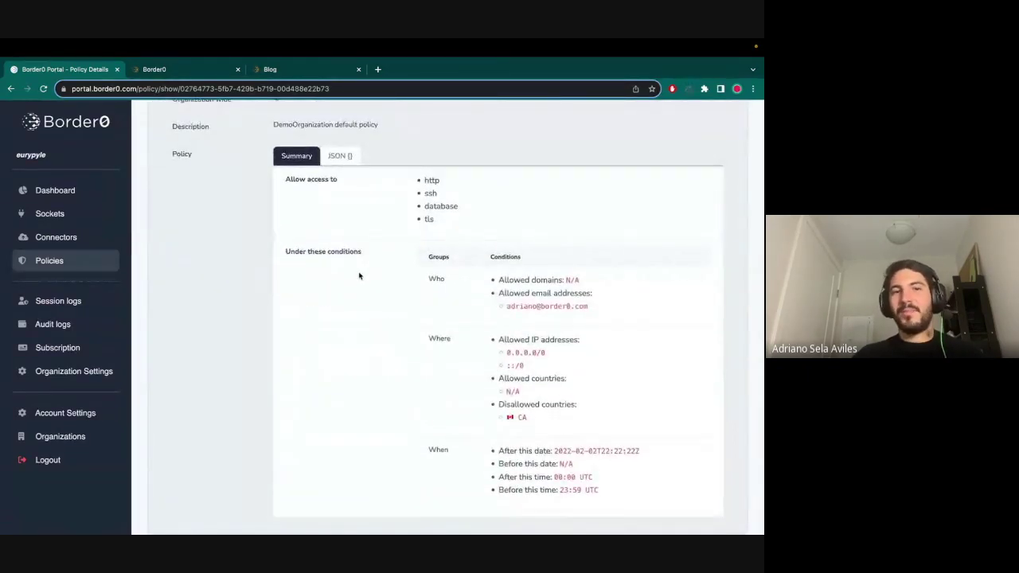
{"action": "scroll", "coordinate": [359, 275], "scroll_direction": "up", "scroll_amount": 1}
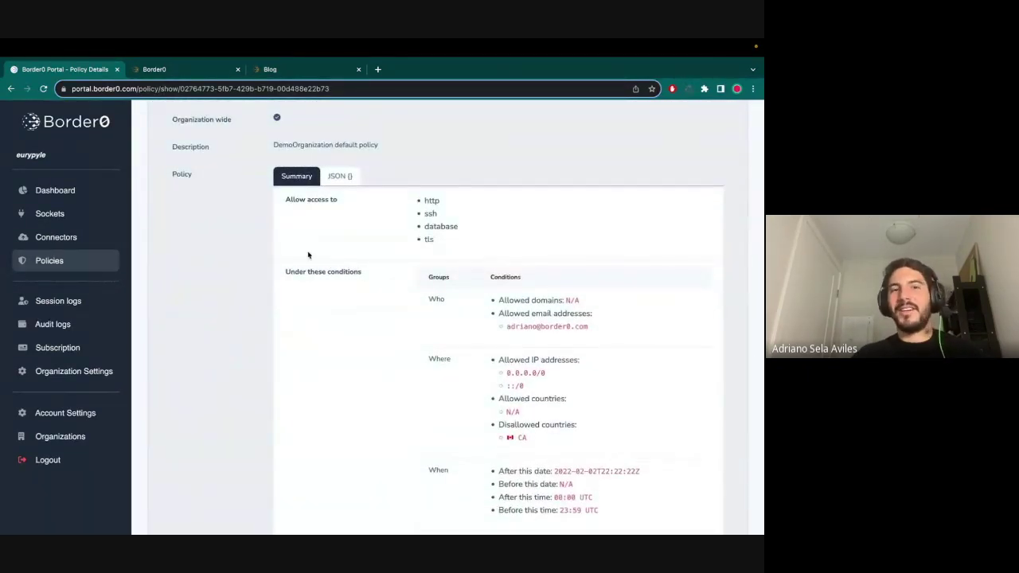
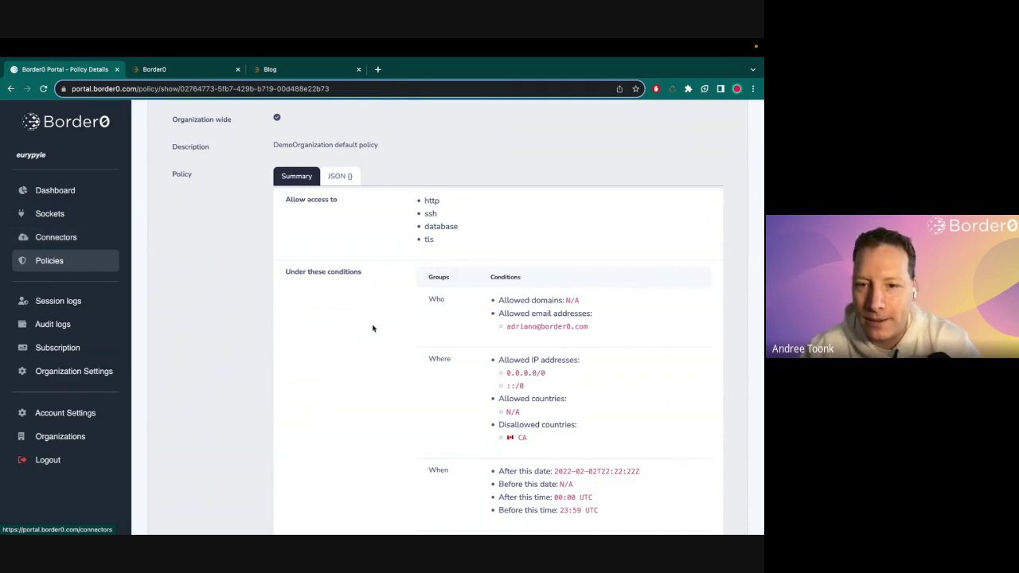
- Check the disallowed-country CA condition, then try an SSH session to ubuntubox and see it terminated
{"action": "scroll", "coordinate": [286, 328], "scroll_direction": "down", "scroll_amount": 1}
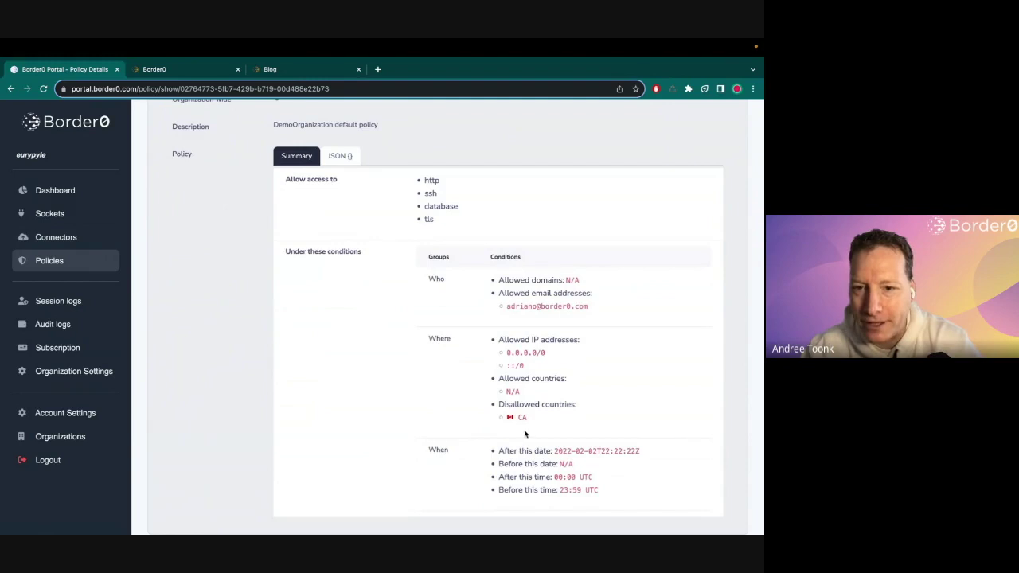
{"action": "left_click_drag", "start_coordinate": [528, 421], "coordinate": [494, 405]}
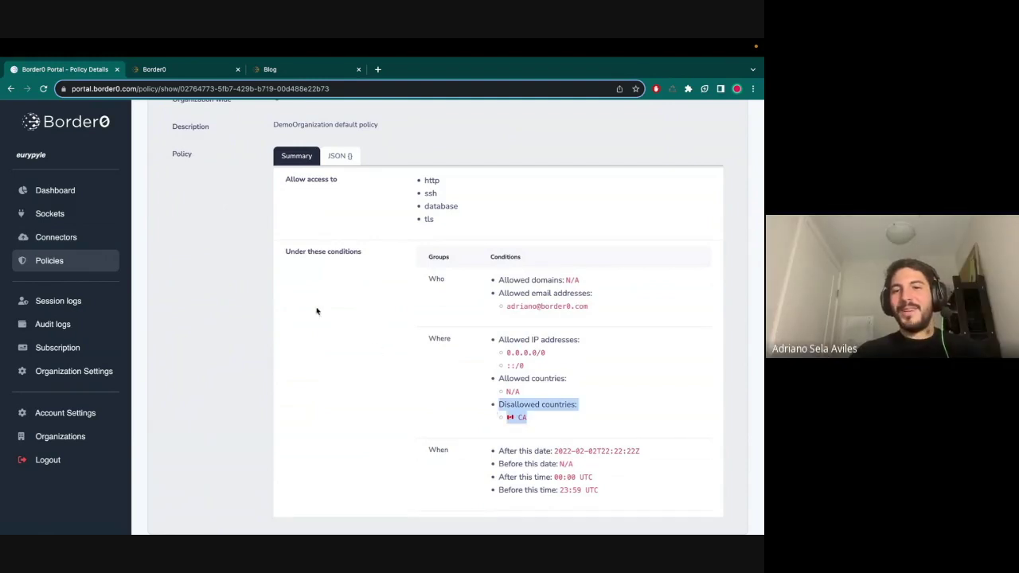
{"action": "left_click", "coordinate": [50, 213]}
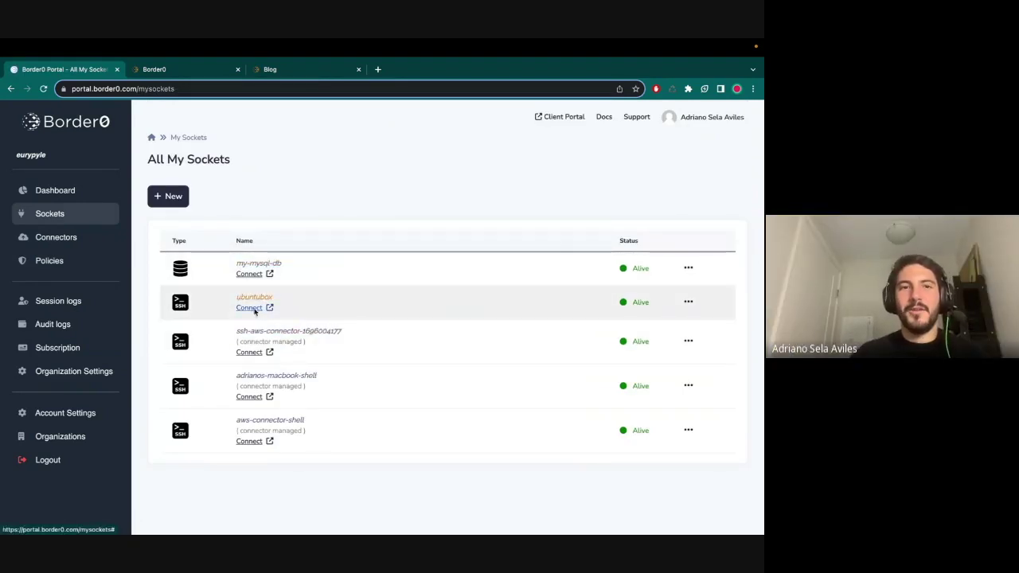
{"action": "left_click", "coordinate": [253, 308]}
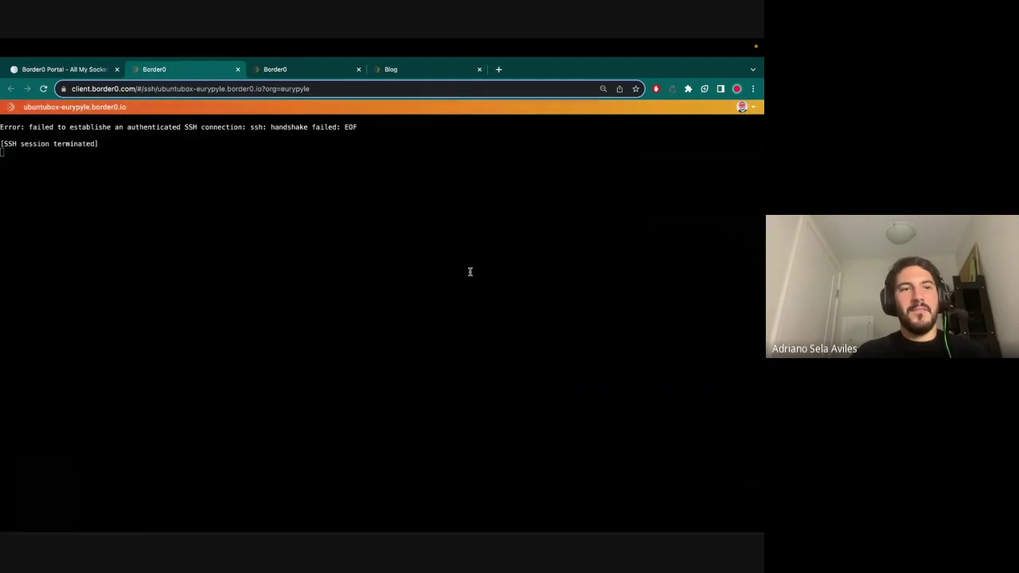
{"action": "left_click_drag", "start_coordinate": [95, 141], "coordinate": [134, 142]}
{"action": "left_click", "coordinate": [134, 142]}
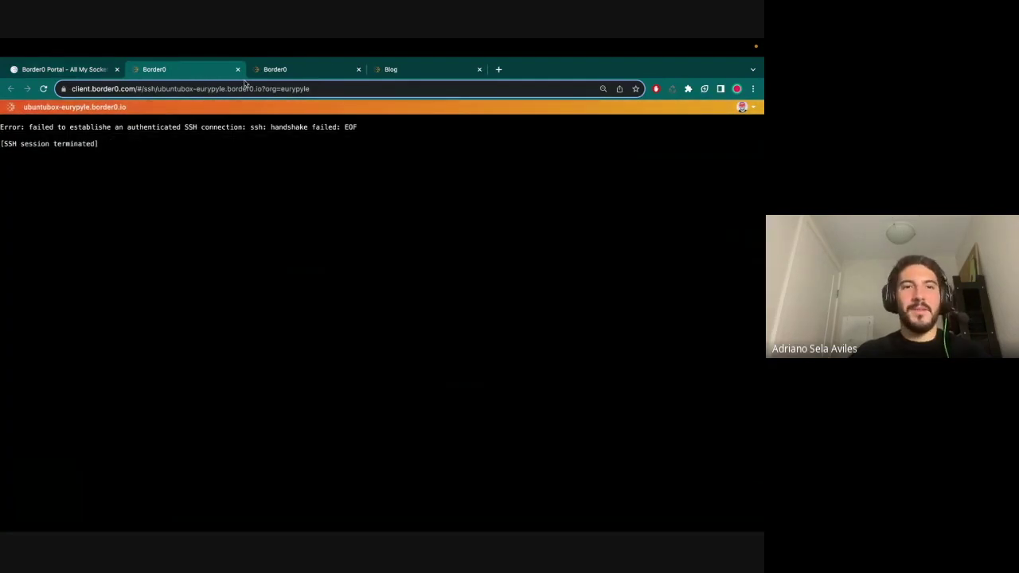
- Return to the portal's sockets list and close both Border0 client tabs and the Blog tab
{"action": "left_click", "coordinate": [78, 72]}
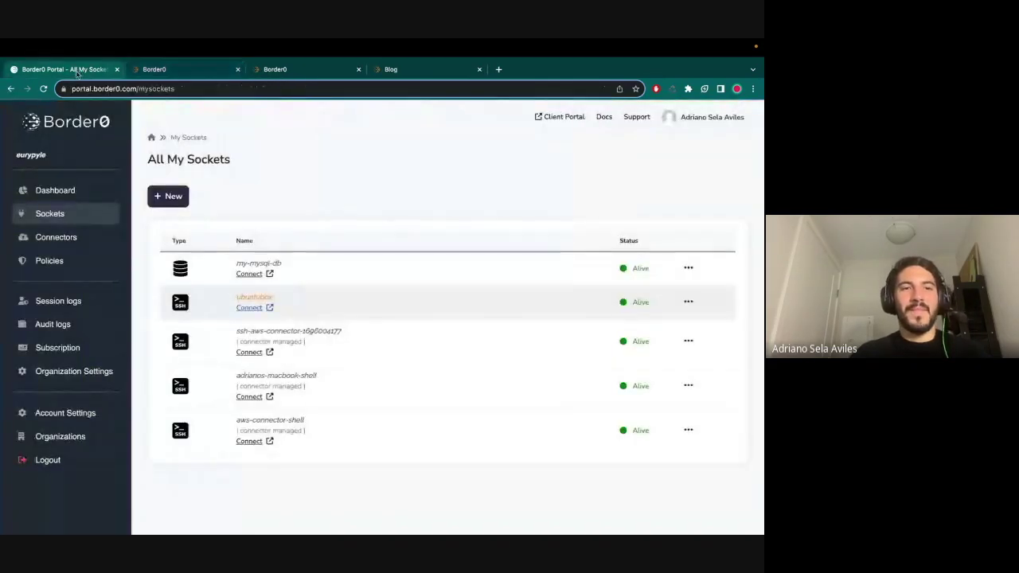
{"action": "left_click", "coordinate": [238, 69]}
{"action": "left_click", "coordinate": [237, 69]}
{"action": "left_click", "coordinate": [238, 69]}
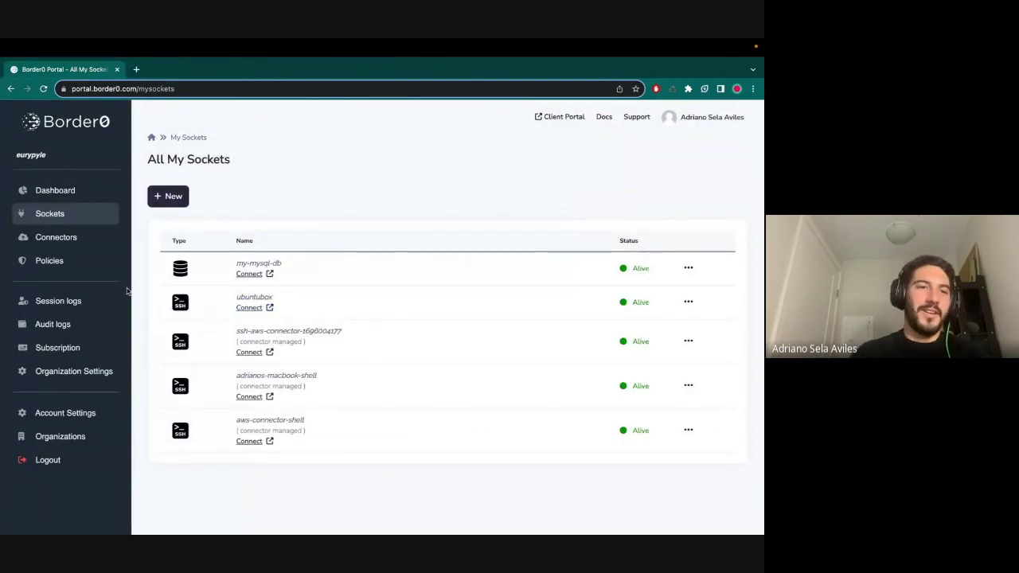
- In Session logs, review the failed-policy reason for the denied ubuntubox session
{"action": "left_click", "coordinate": [62, 303]}
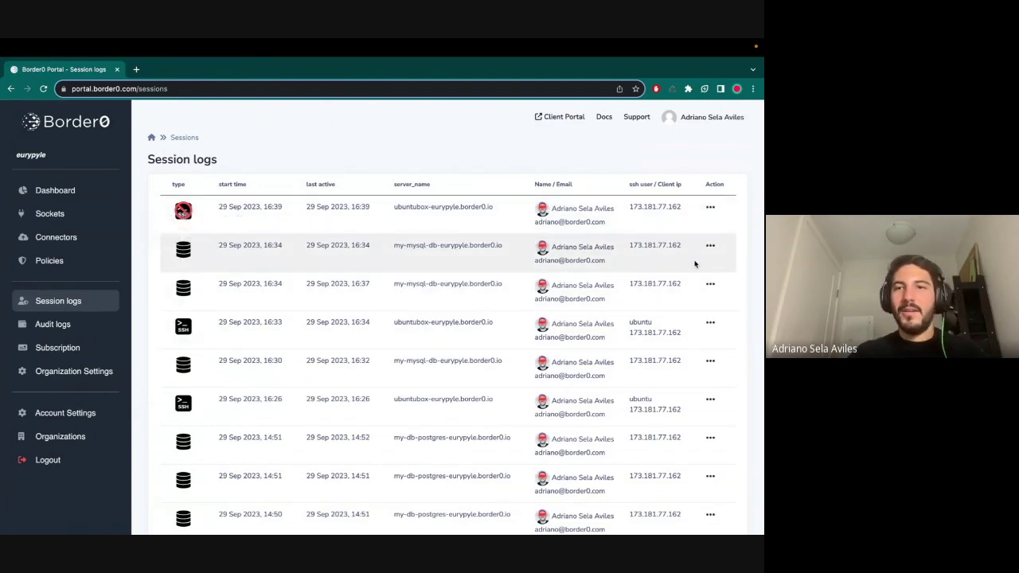
{"action": "mouse_move", "coordinate": [183, 212]}
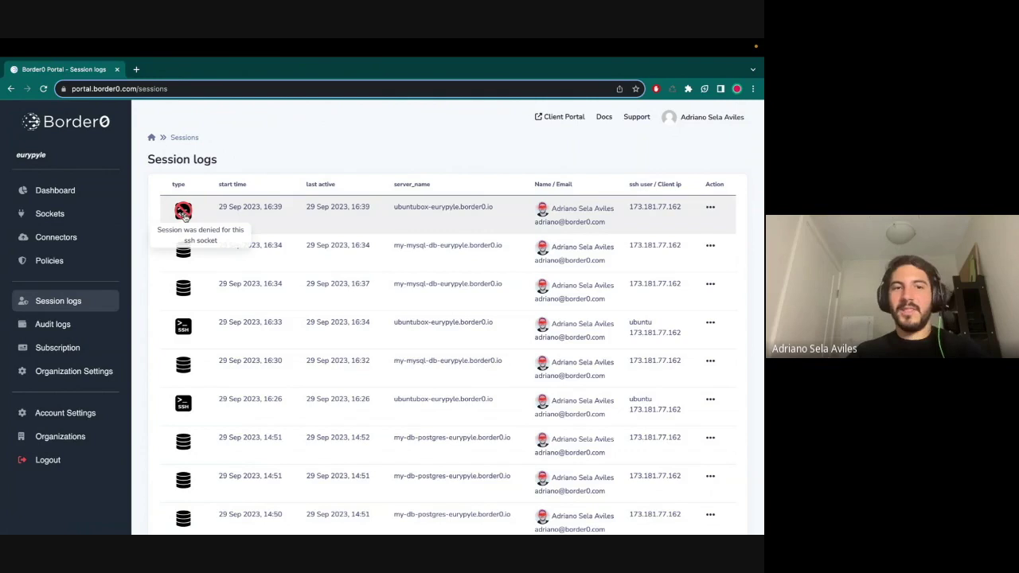
{"action": "left_click", "coordinate": [710, 206]}
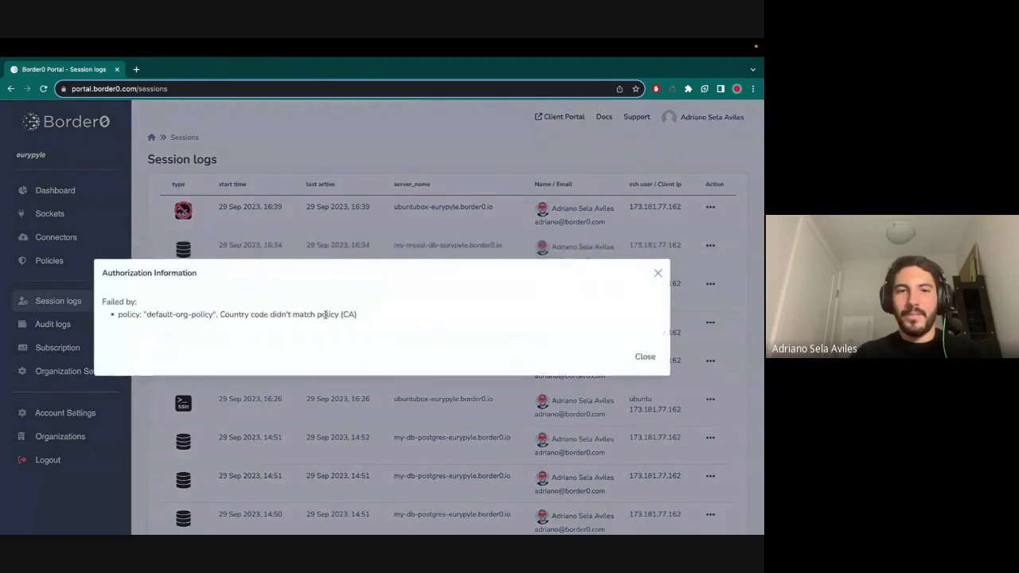
{"action": "left_click_drag", "start_coordinate": [117, 314], "coordinate": [373, 317]}
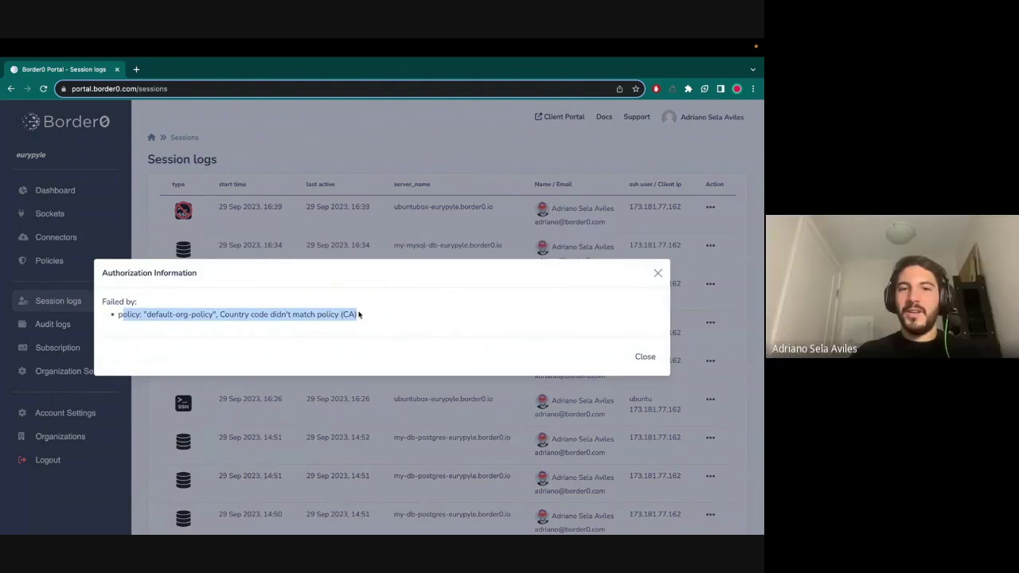
{"action": "left_click", "coordinate": [645, 357]}
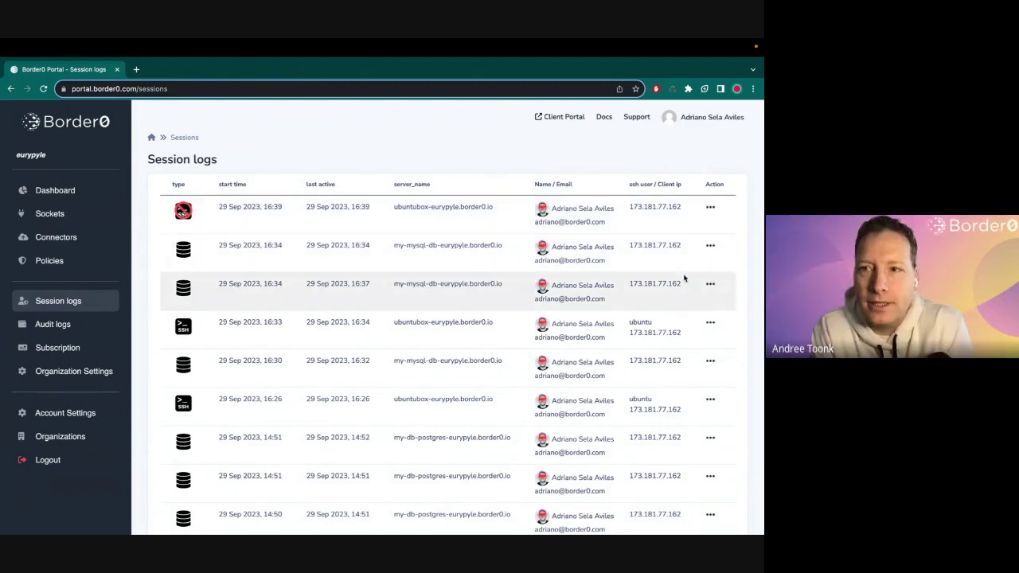
- Review the matched policy conditions of the 16:34 my-mysql-db session, then start its replay
{"action": "left_click", "coordinate": [710, 207]}
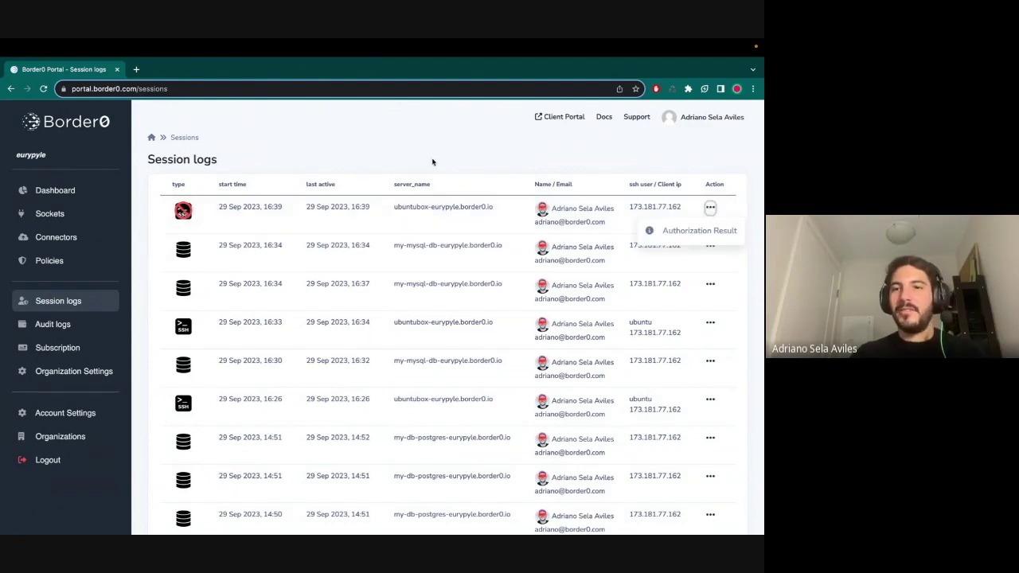
{"action": "left_click", "coordinate": [710, 208]}
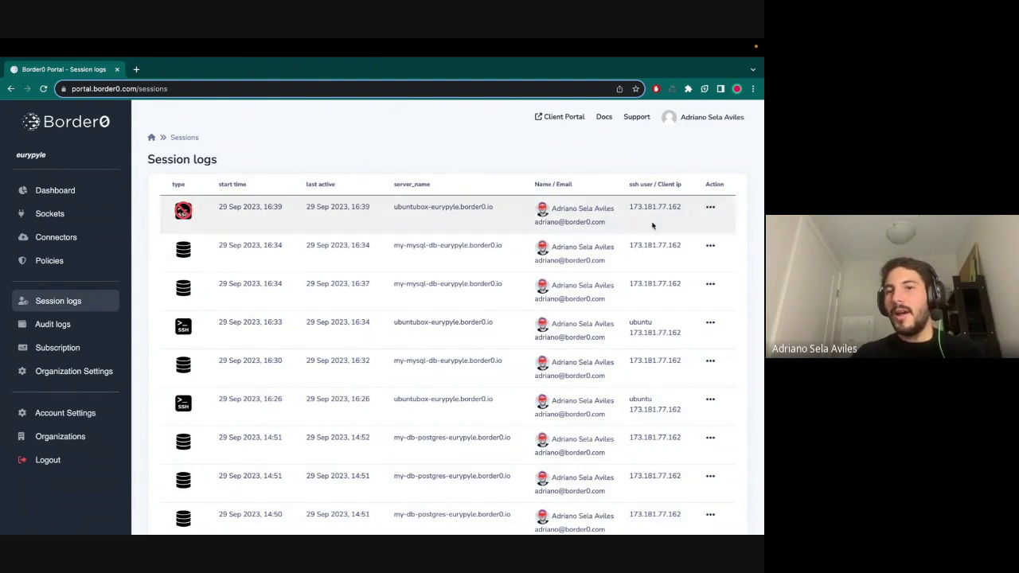
{"action": "left_click", "coordinate": [710, 247]}
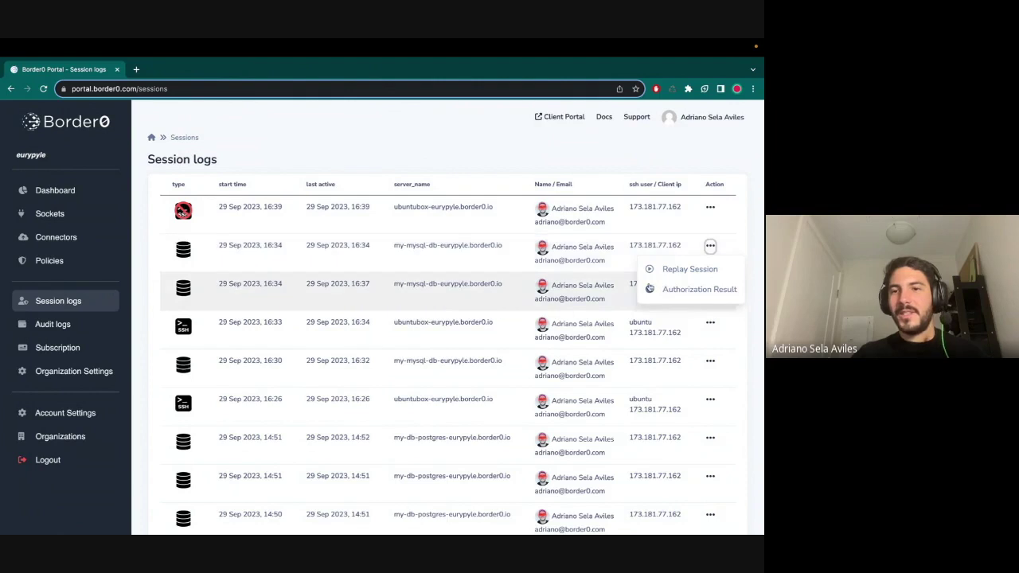
{"action": "left_click", "coordinate": [671, 292]}
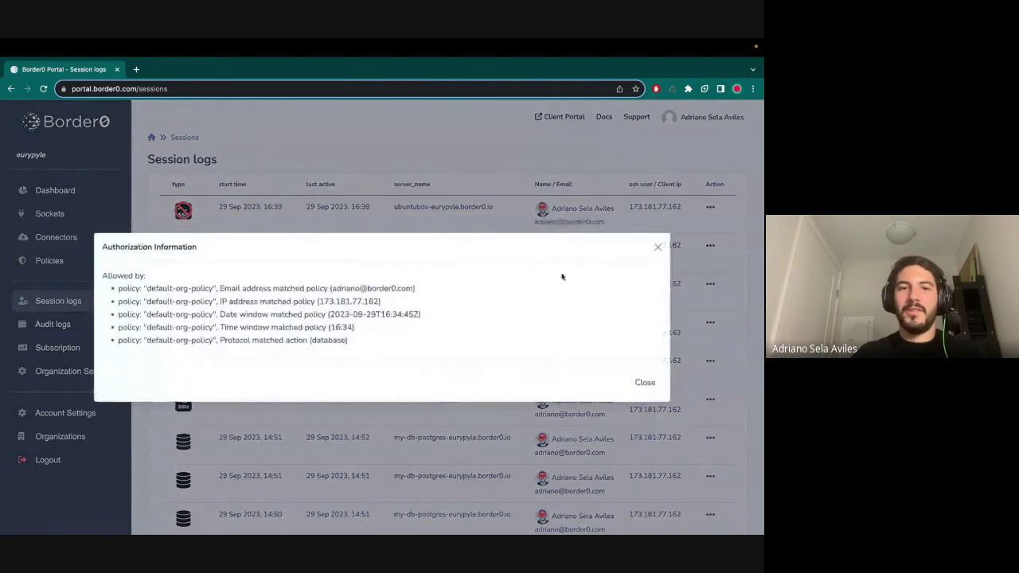
{"action": "left_click_drag", "start_coordinate": [358, 347], "coordinate": [104, 273]}
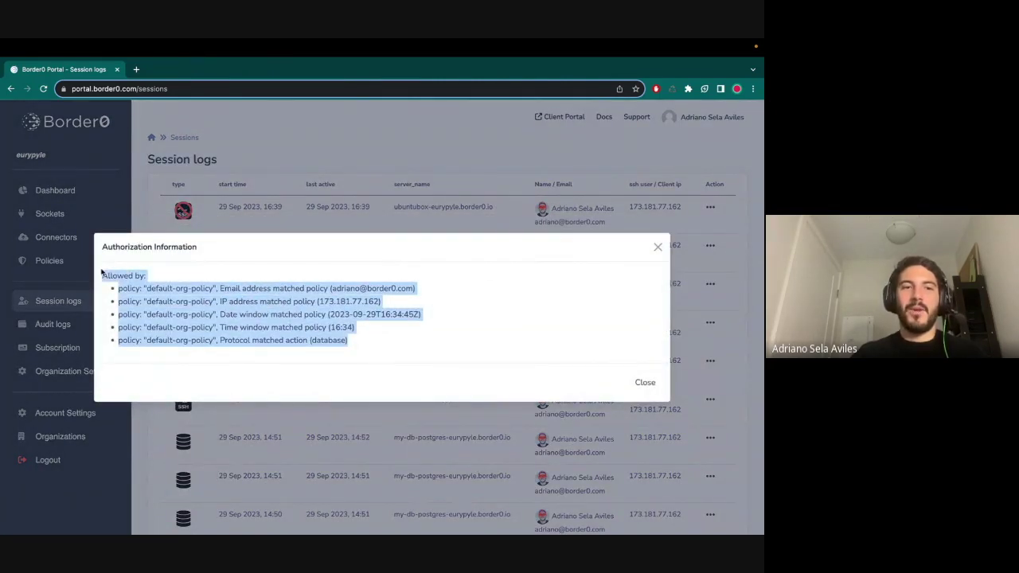
{"action": "left_click", "coordinate": [645, 383]}
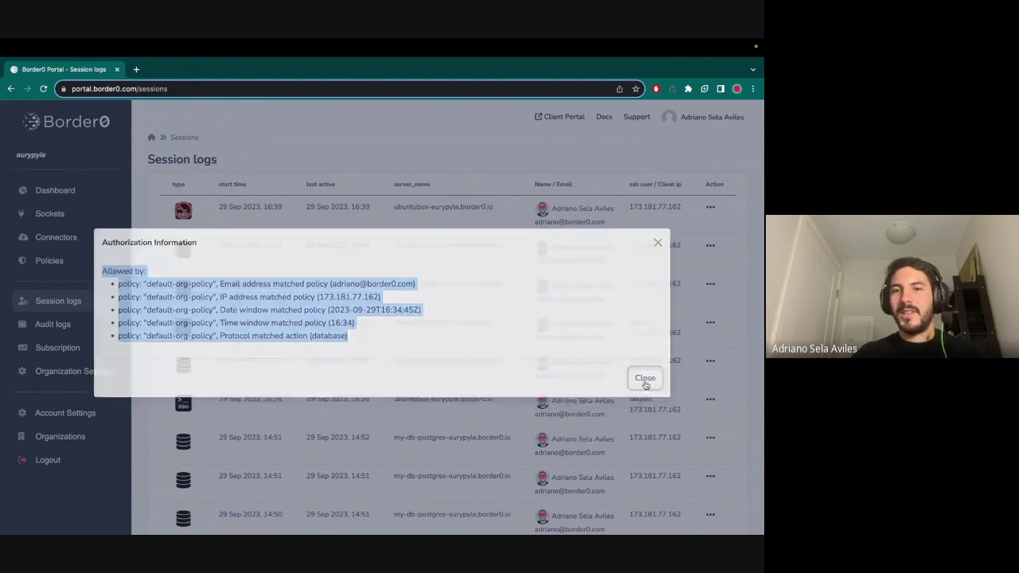
{"action": "left_click", "coordinate": [709, 246]}
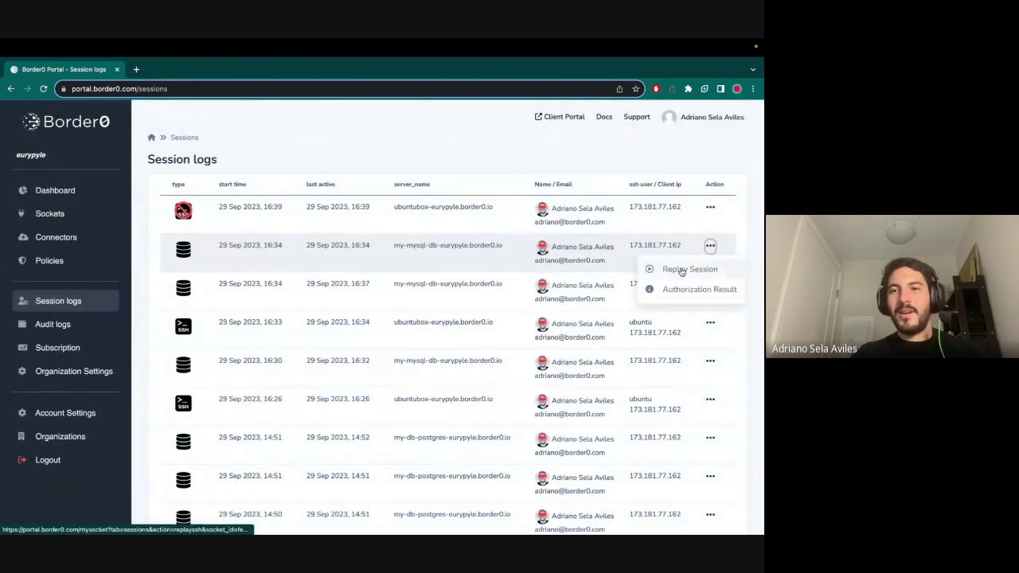
{"action": "left_click", "coordinate": [683, 269]}
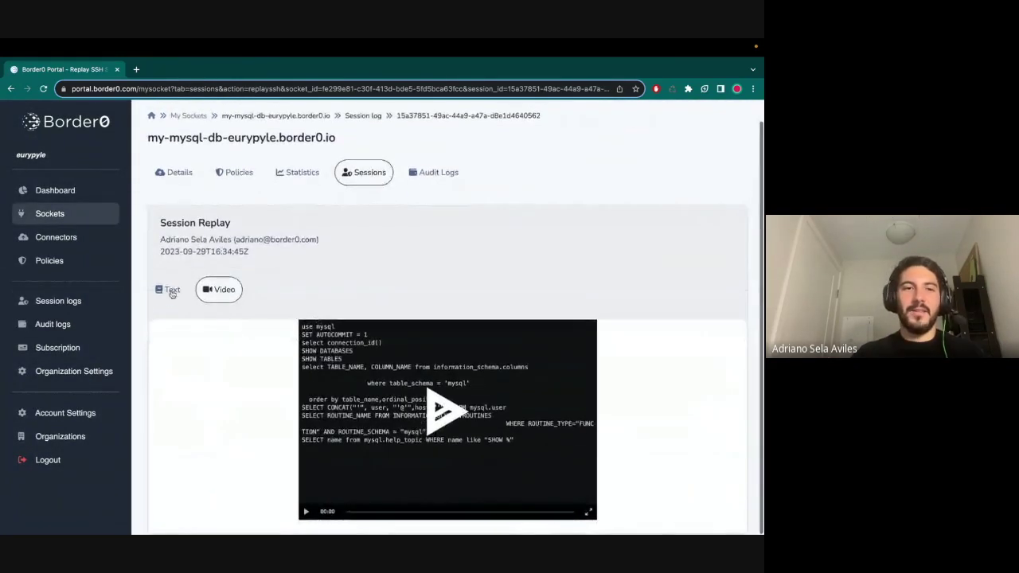
- Watch the my-mysql-db replay as text and then as video, and return to Session logs
{"action": "left_click", "coordinate": [169, 310]}
{"action": "scroll", "coordinate": [306, 360], "scroll_direction": "down", "scroll_amount": 2}
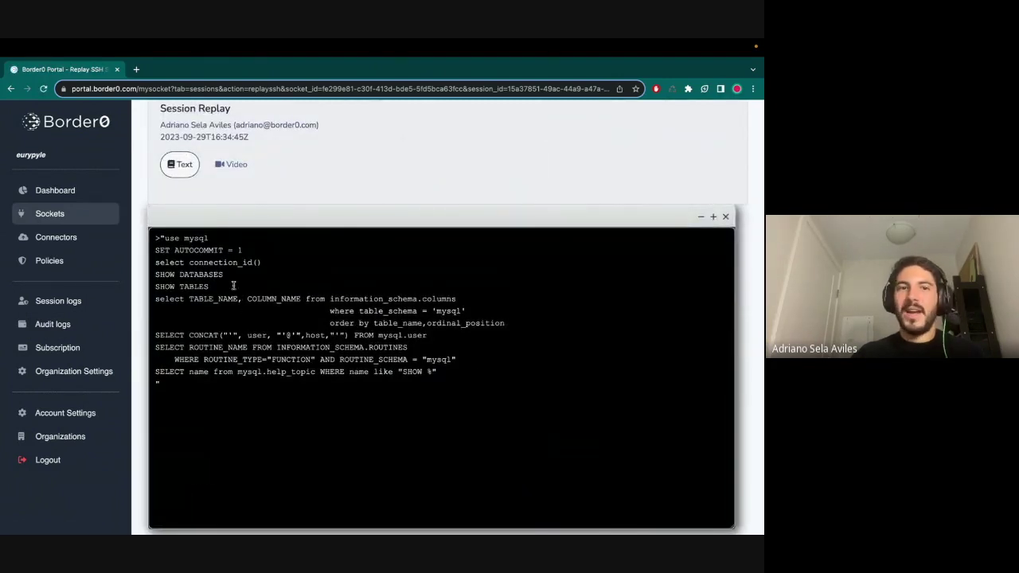
{"action": "left_click", "coordinate": [233, 165]}
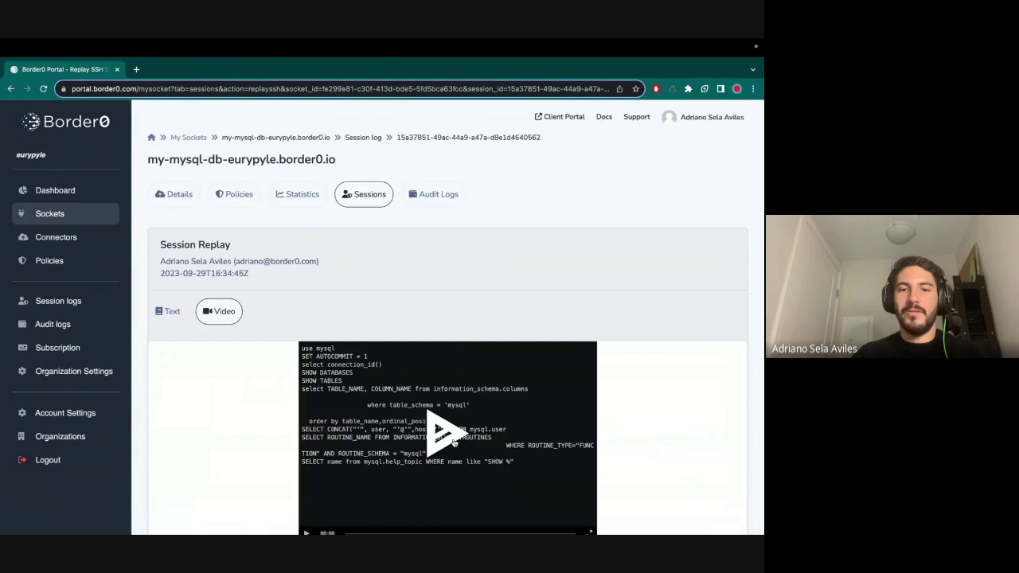
{"action": "left_click", "coordinate": [446, 429]}
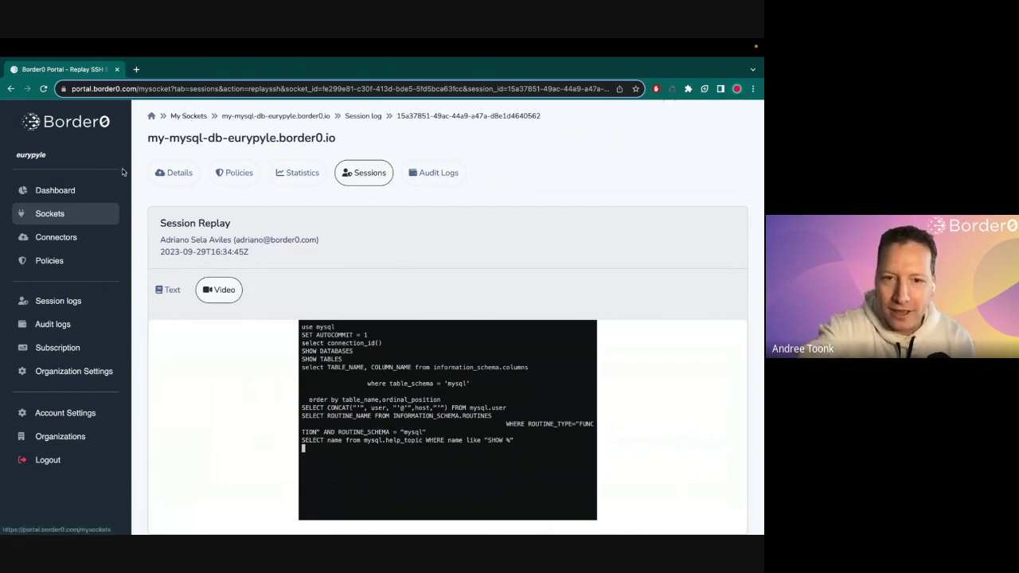
{"action": "left_click", "coordinate": [24, 301]}
{"action": "scroll", "coordinate": [363, 389], "scroll_direction": "down", "scroll_amount": 1}
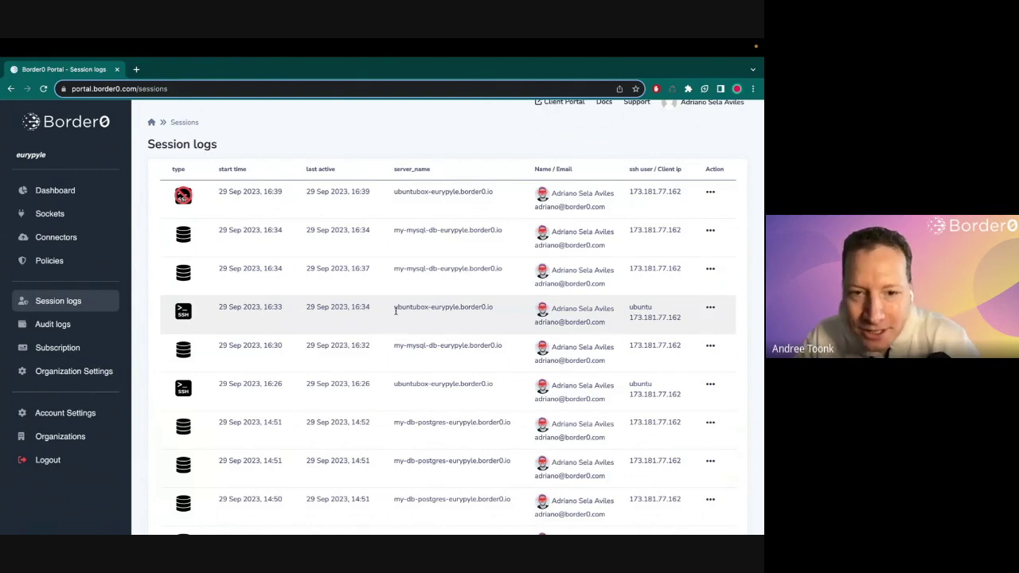
- Play the video replay of the allowed 16:33 ubuntubox SSH session
{"action": "mouse_move", "coordinate": [183, 312]}
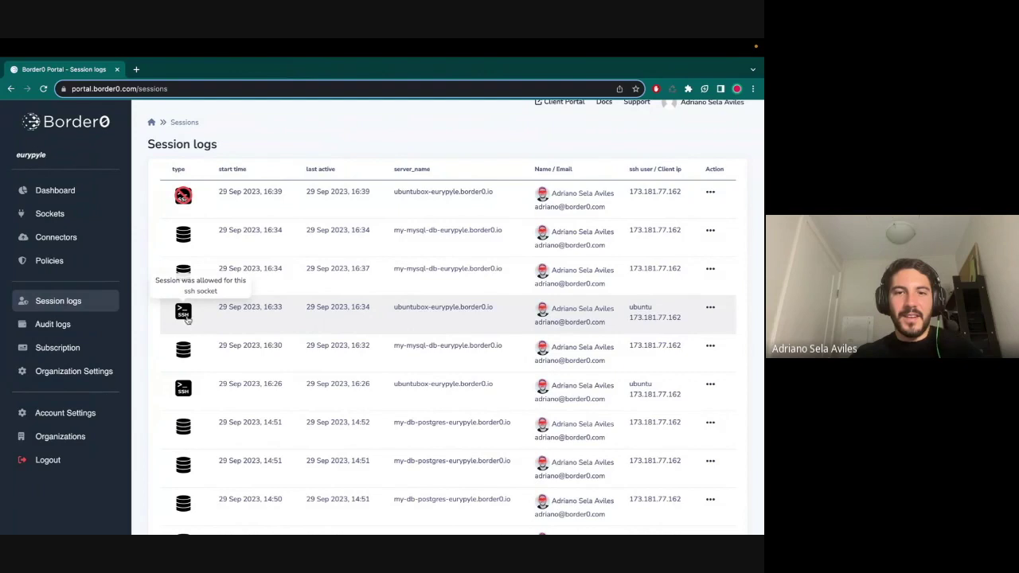
{"action": "left_click", "coordinate": [711, 309]}
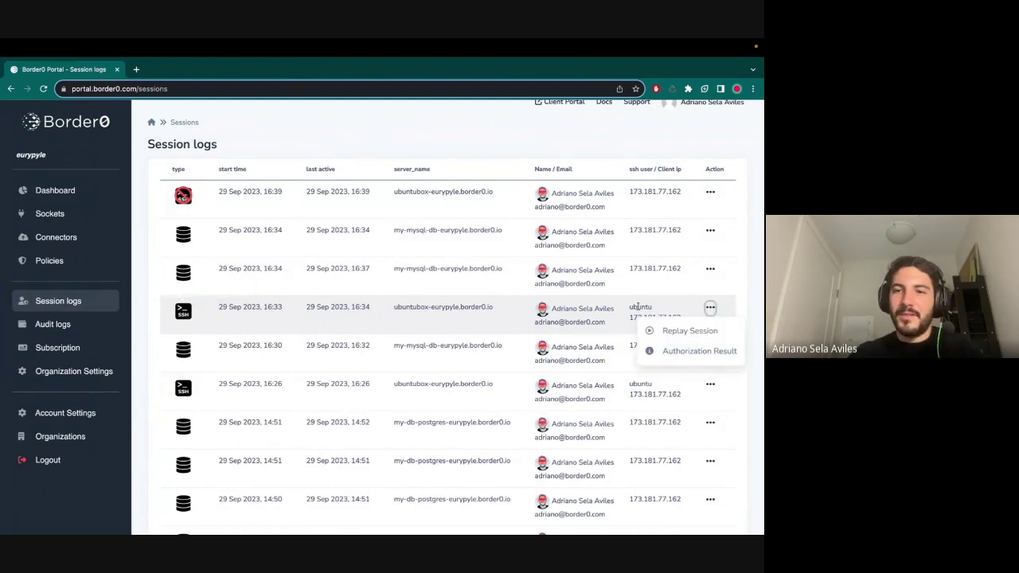
{"action": "left_click", "coordinate": [689, 330]}
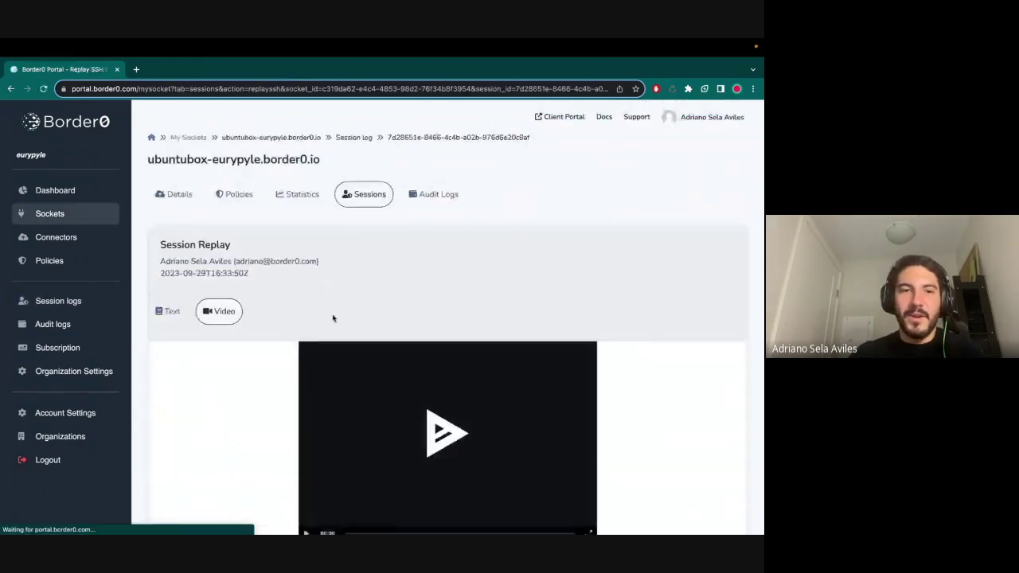
{"action": "scroll", "coordinate": [331, 319], "scroll_direction": "down", "scroll_amount": 2}
{"action": "left_click", "coordinate": [451, 405]}
{"action": "scroll", "coordinate": [451, 402], "scroll_direction": "down", "scroll_amount": 1}
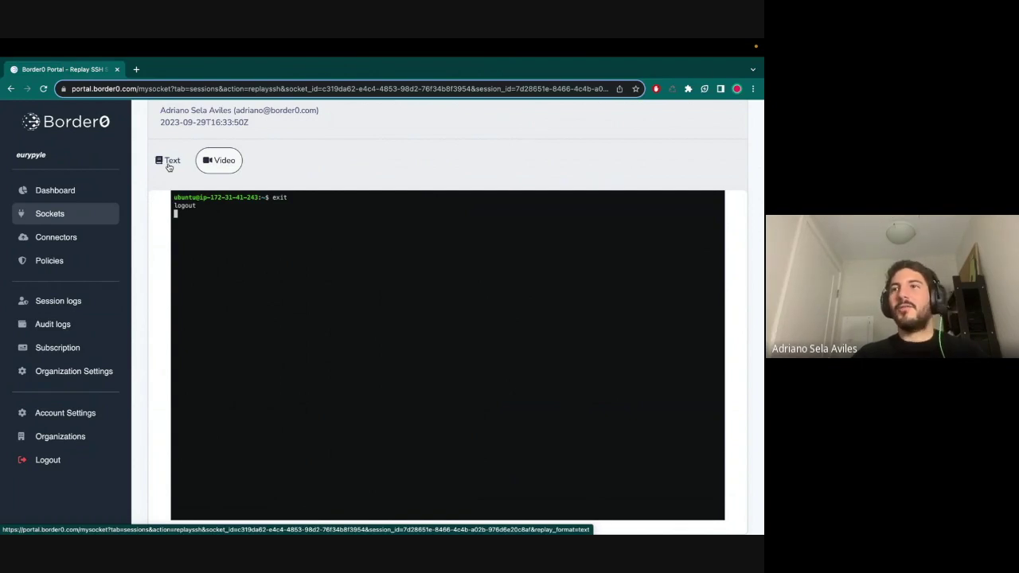
- Scroll through the ubuntubox replay's text view, then go back to All My Sockets
{"action": "left_click", "coordinate": [169, 162]}
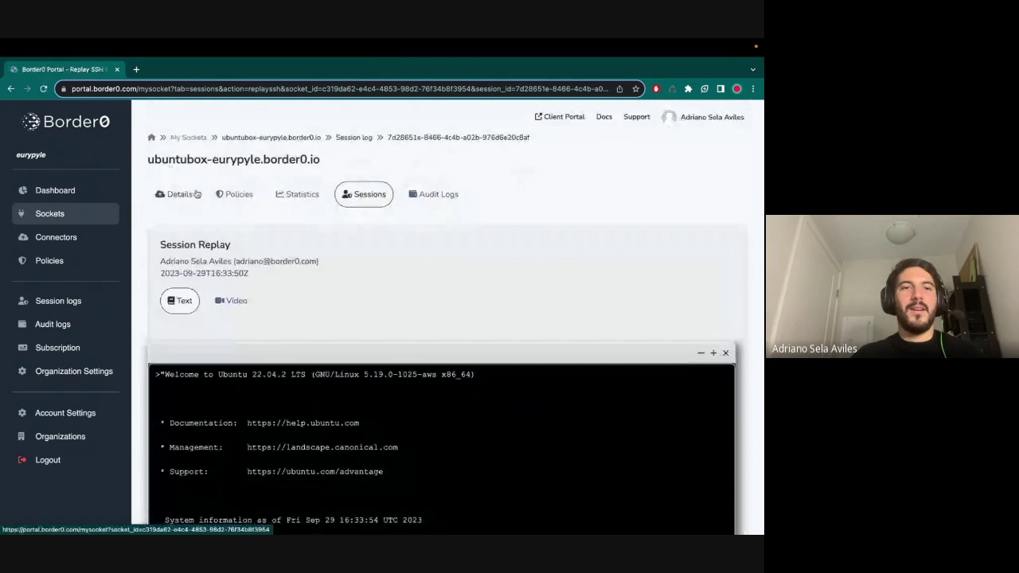
{"action": "scroll", "coordinate": [255, 330], "scroll_direction": "down", "scroll_amount": 5}
{"action": "scroll", "coordinate": [254, 329], "scroll_direction": "down", "scroll_amount": 15}
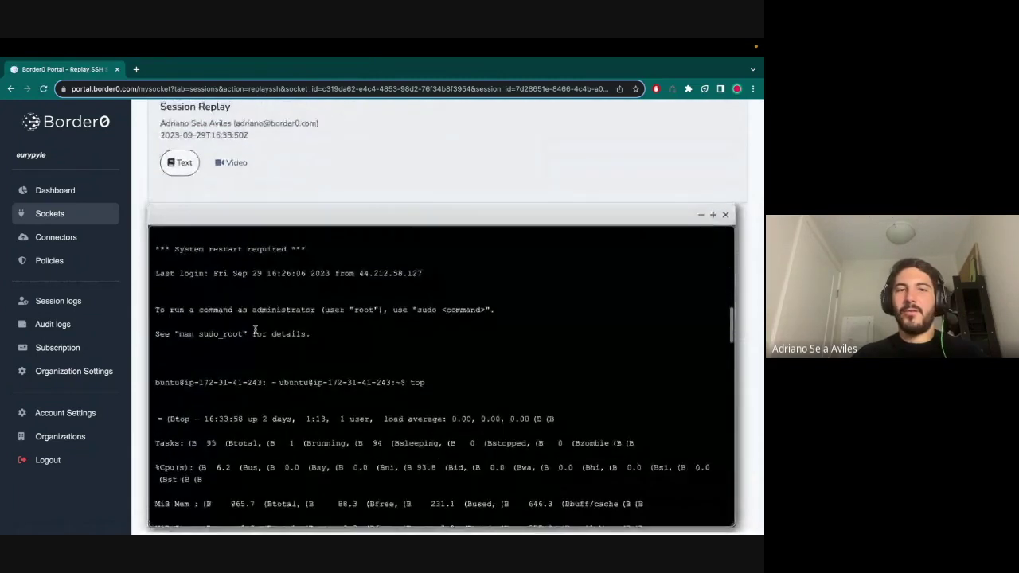
{"action": "scroll", "coordinate": [254, 329], "scroll_direction": "down", "scroll_amount": 5}
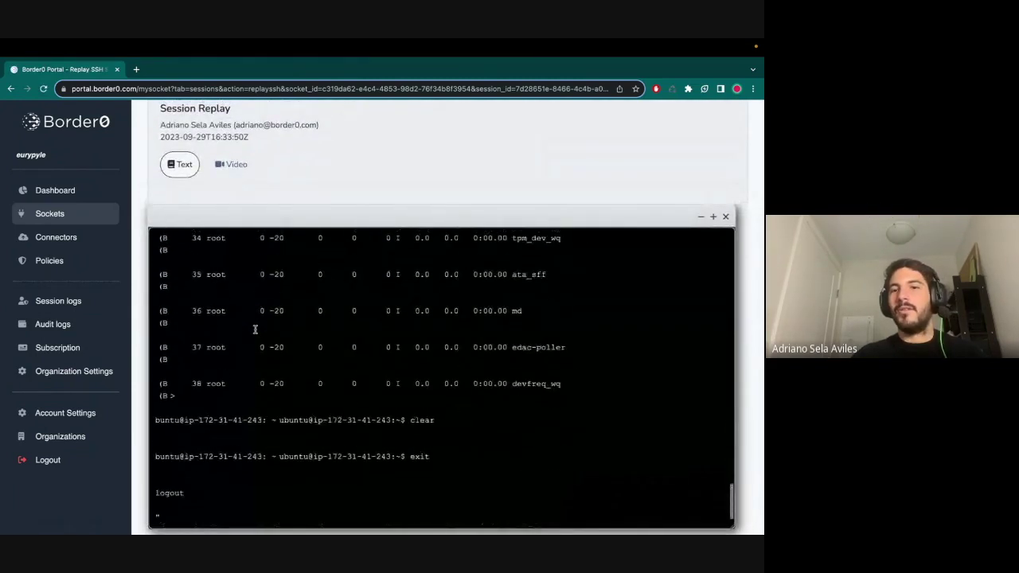
{"action": "scroll", "coordinate": [267, 369], "scroll_direction": "up", "scroll_amount": 10}
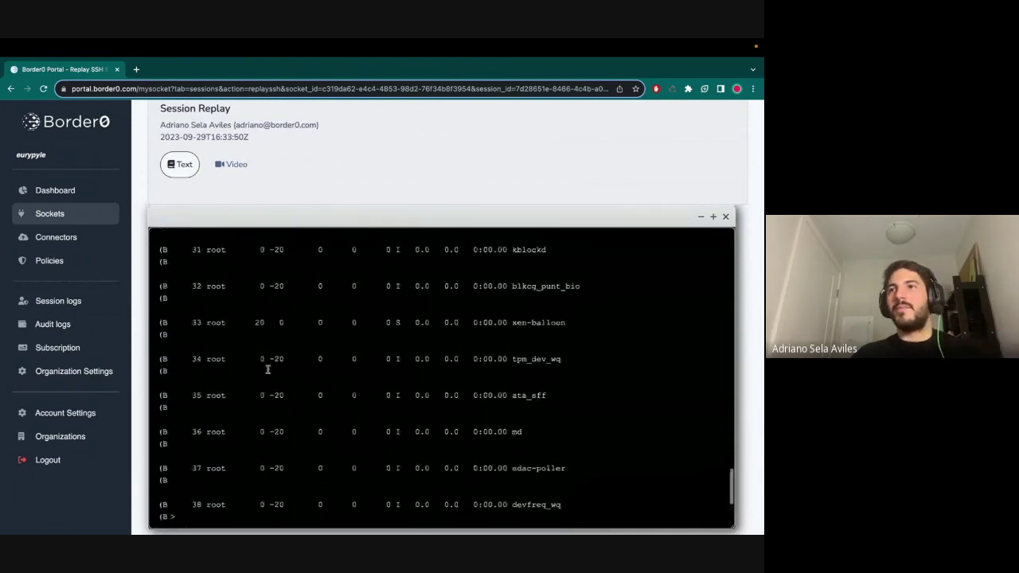
{"action": "scroll", "coordinate": [268, 369], "scroll_direction": "up", "scroll_amount": 10}
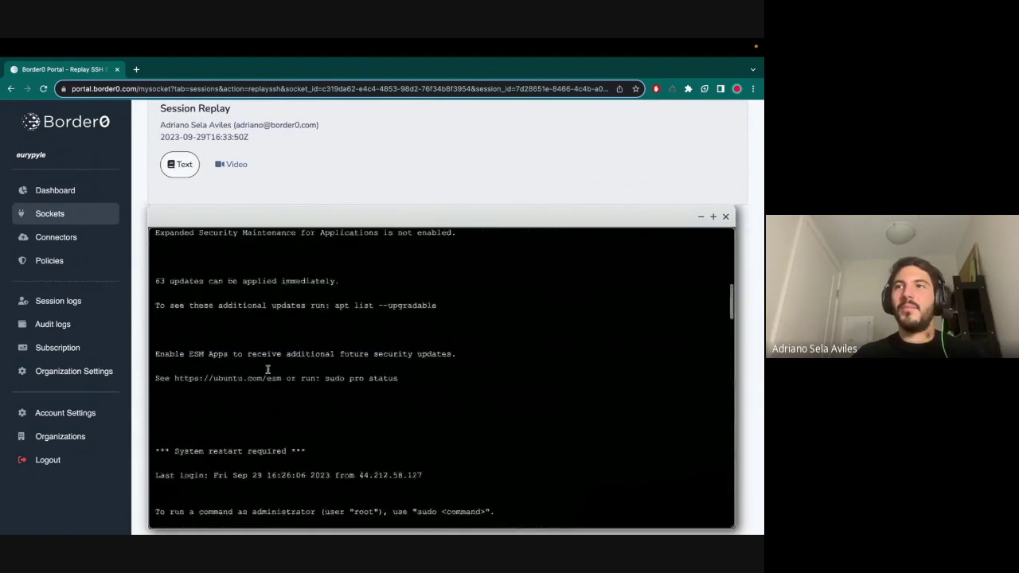
{"action": "scroll", "coordinate": [304, 188], "scroll_direction": "up", "scroll_amount": 3}
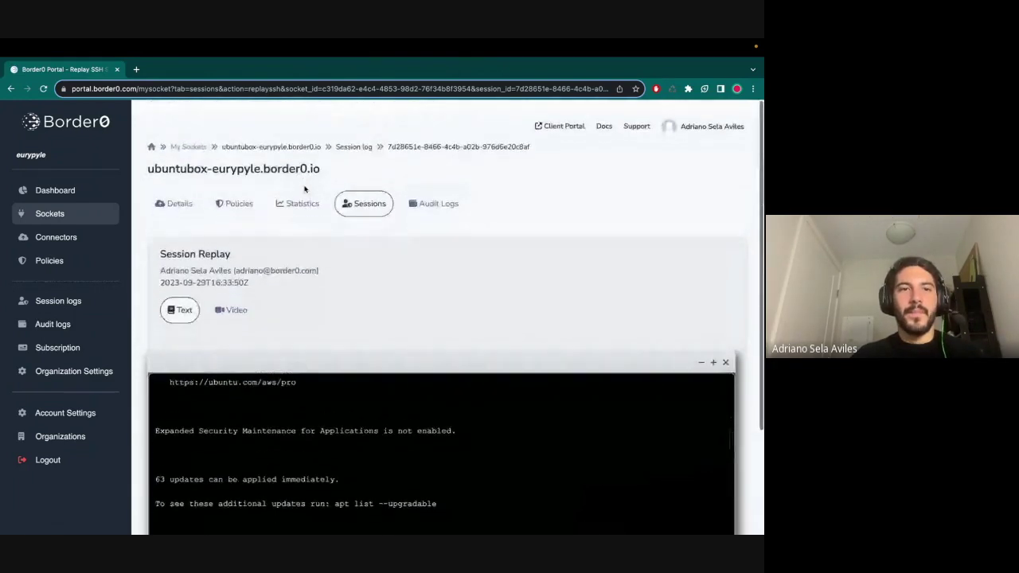
{"action": "left_click", "coordinate": [189, 137]}
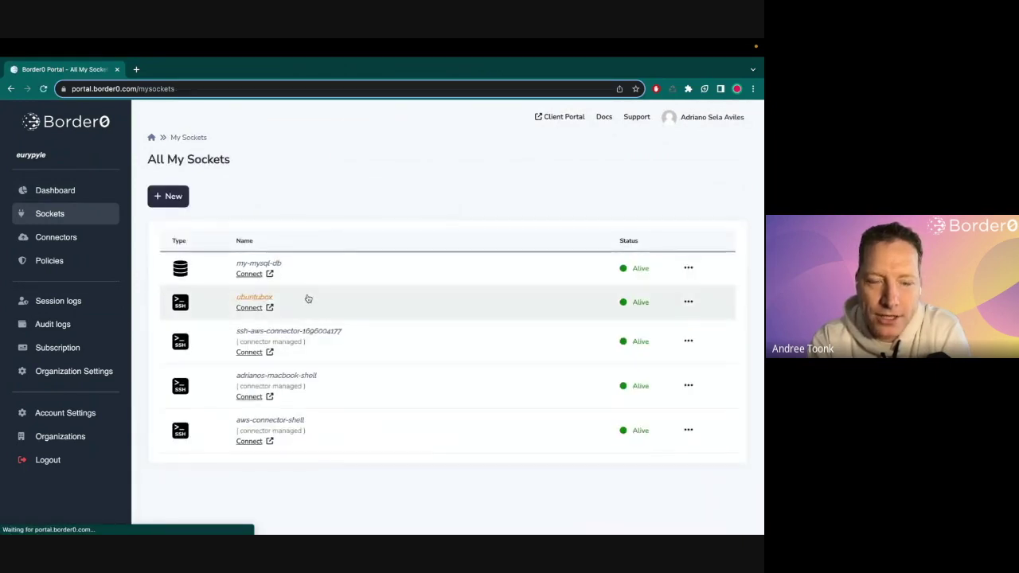
- Open Session logs and scroll to see the 16:39 ubuntubox session with MySQL and Postgres sessions
{"action": "left_click", "coordinate": [68, 306]}
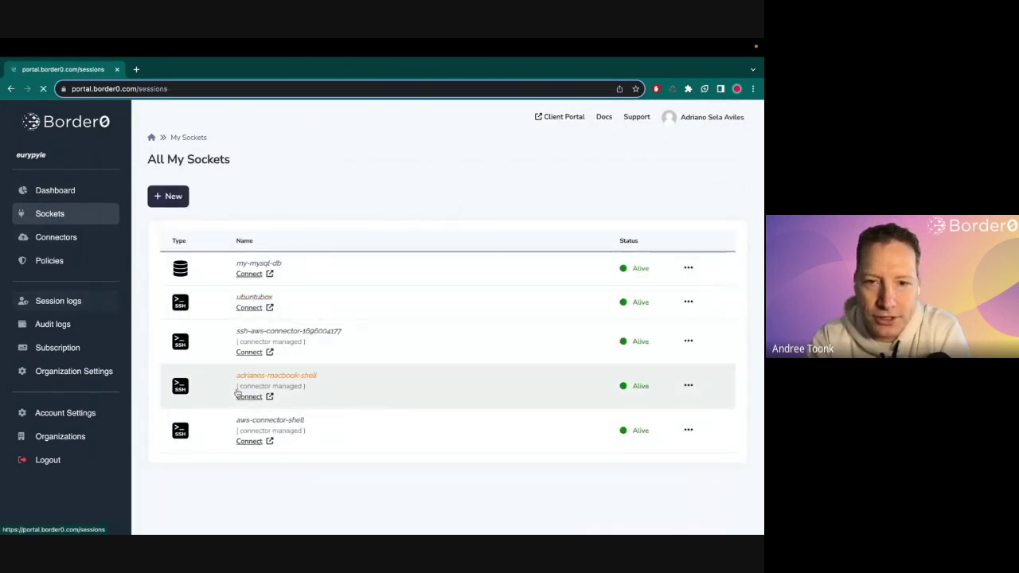
{"action": "scroll", "coordinate": [374, 418], "scroll_direction": "down", "scroll_amount": 1}
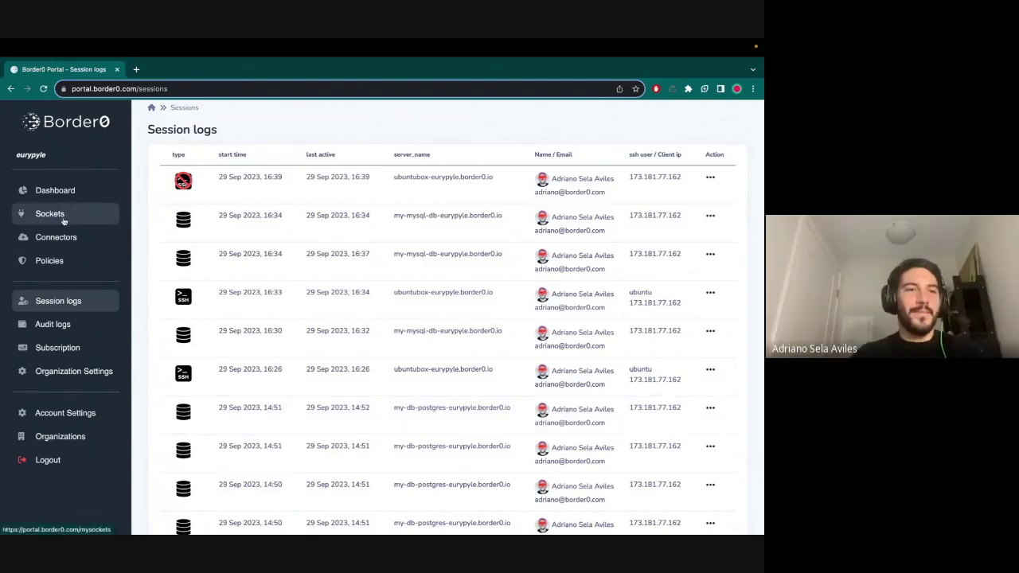
- Edit default-org-policy to delete the Canada disallowed-country row and save the update
{"action": "left_click", "coordinate": [60, 260]}
{"action": "left_click", "coordinate": [209, 254]}
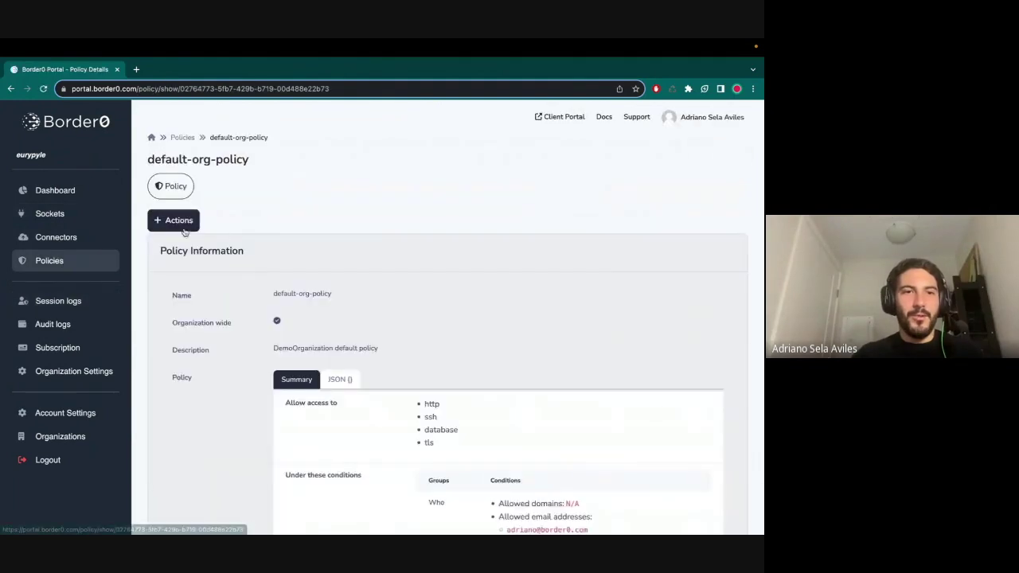
{"action": "left_click", "coordinate": [177, 222]}
{"action": "left_click", "coordinate": [182, 249]}
{"action": "scroll", "coordinate": [423, 425], "scroll_direction": "down", "scroll_amount": 5}
{"action": "scroll", "coordinate": [422, 425], "scroll_direction": "down", "scroll_amount": 1}
{"action": "left_click", "coordinate": [364, 456]}
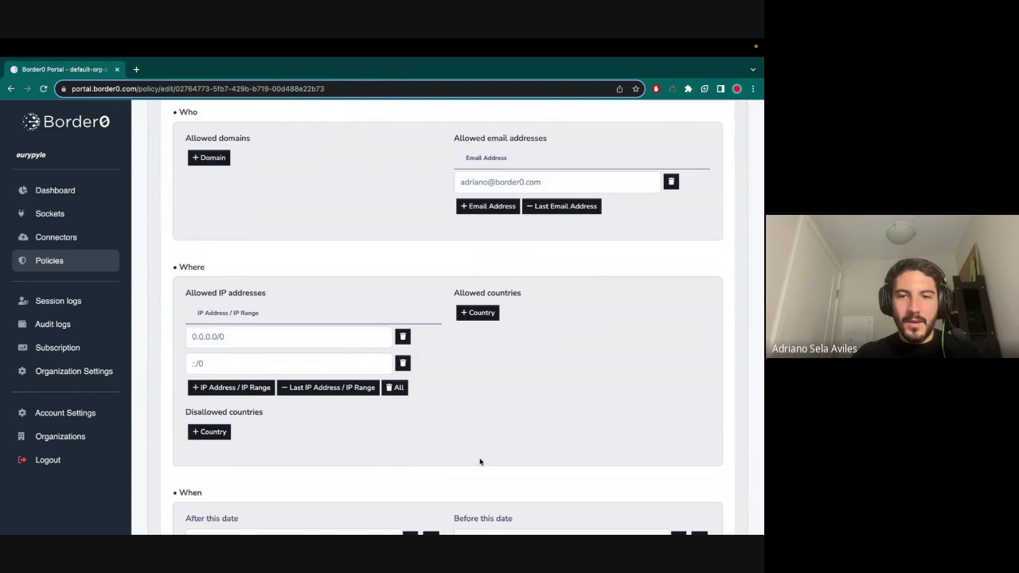
{"action": "scroll", "coordinate": [646, 470], "scroll_direction": "down", "scroll_amount": 3}
{"action": "left_click", "coordinate": [643, 499]}
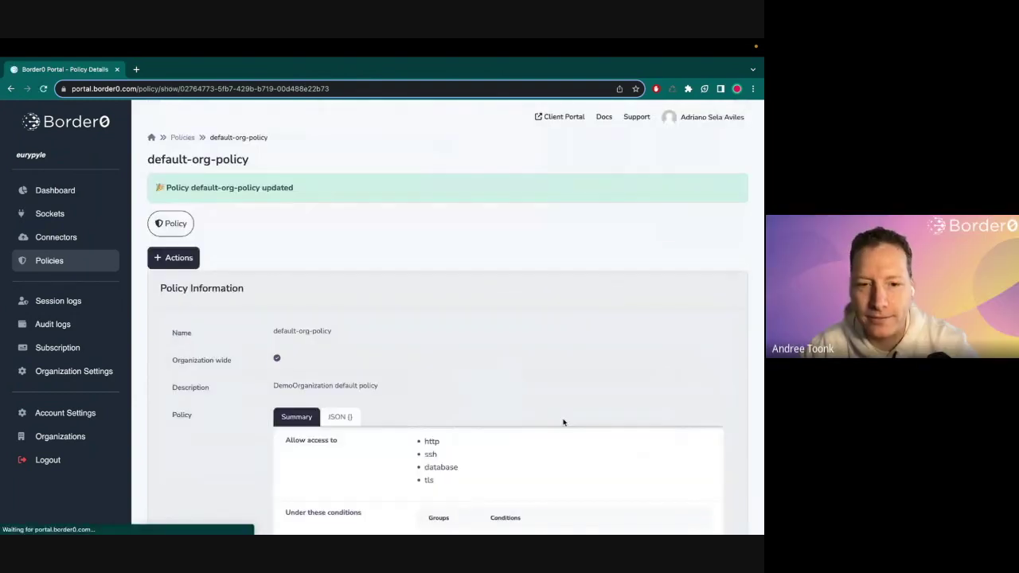
{"action": "left_click", "coordinate": [56, 237]}
- Open an SSH session to ubuntubox and run top
{"action": "left_click", "coordinate": [50, 213]}
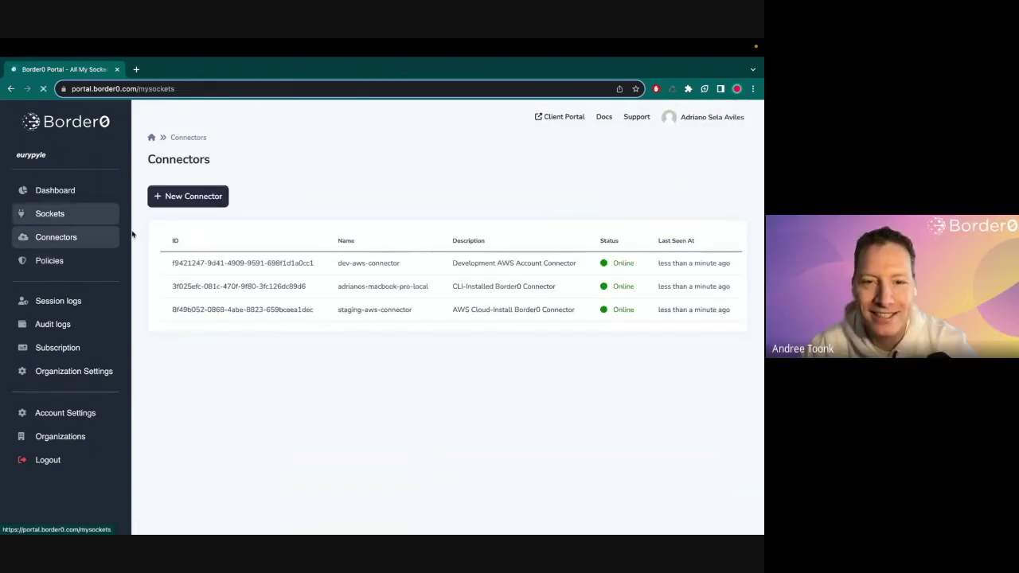
{"action": "left_click", "coordinate": [250, 309]}
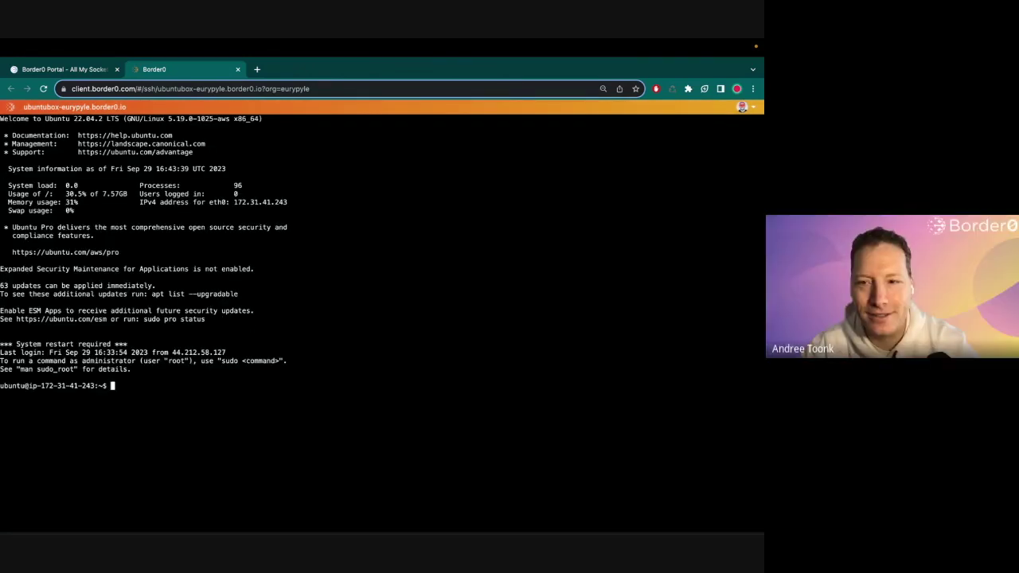
{"action": "type", "text": "top"}
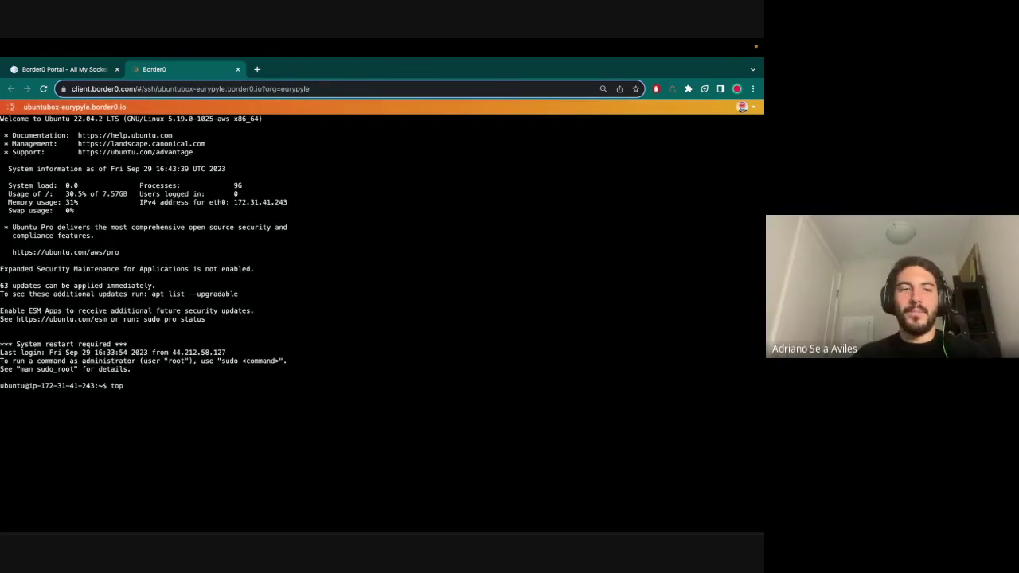
{"action": "key", "text": "Return"}
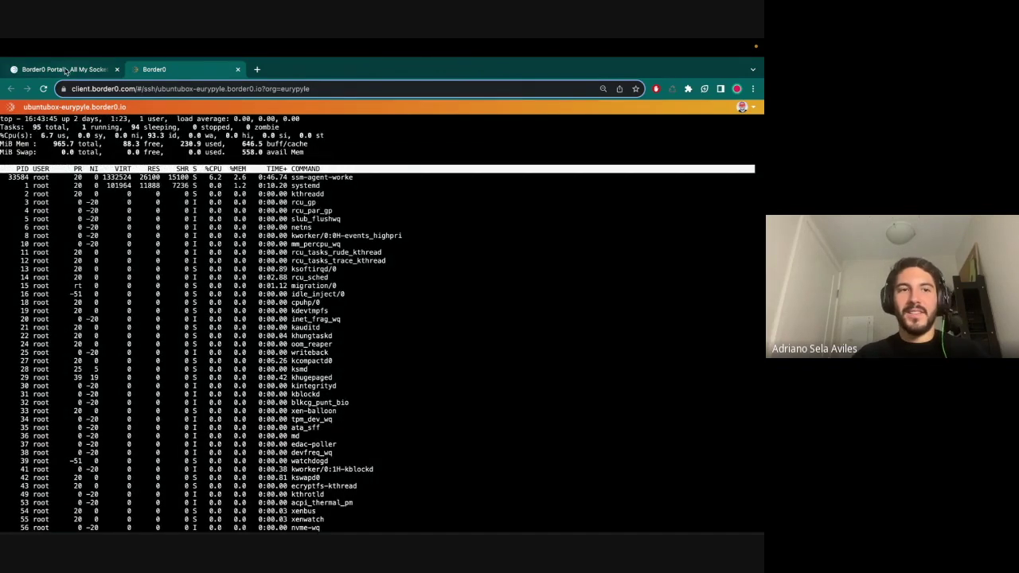
- Terminate the live ubuntubox session from Session logs and close its ended terminal tab
{"action": "left_click", "coordinate": [67, 70]}
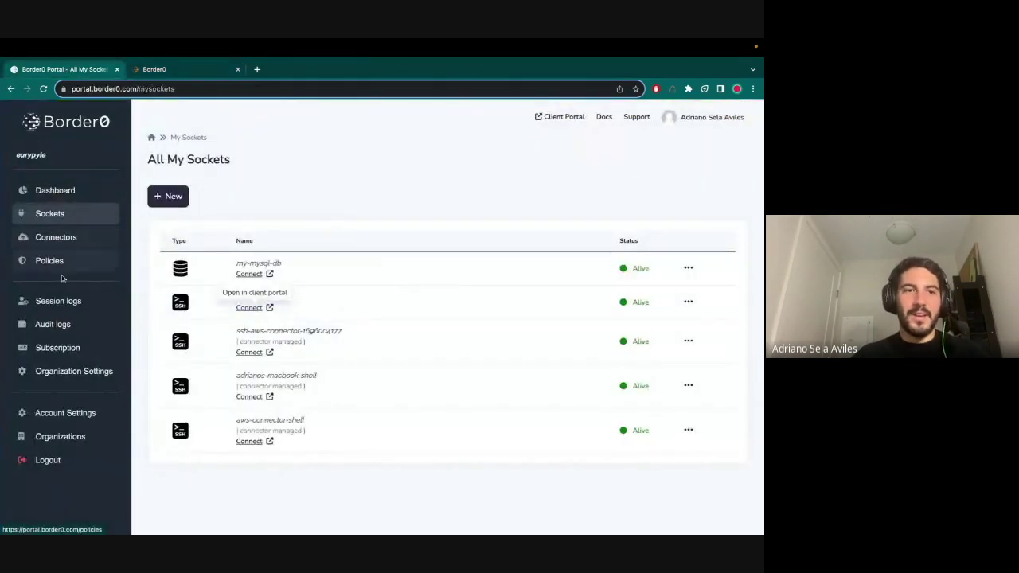
{"action": "left_click", "coordinate": [62, 302]}
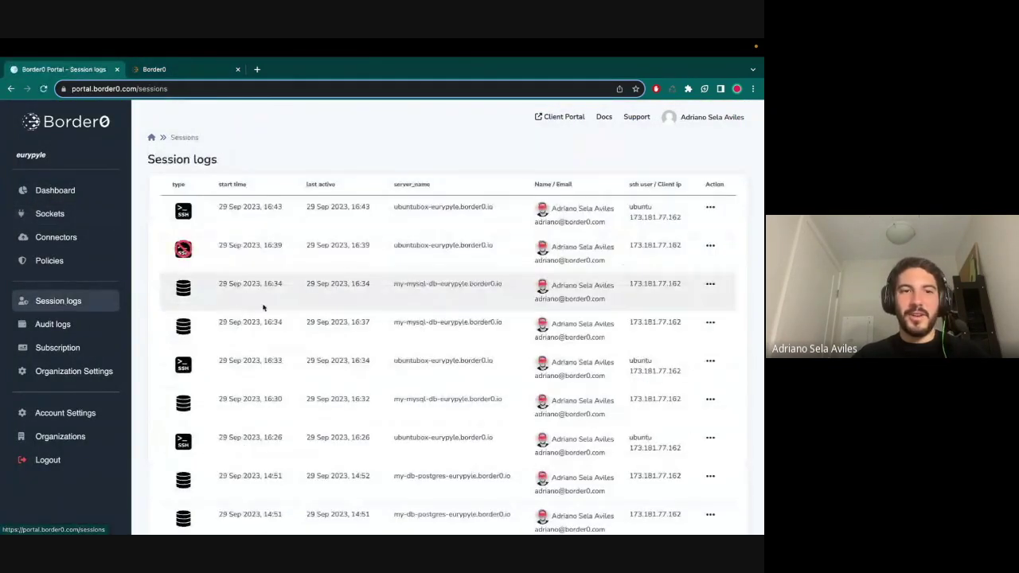
{"action": "left_click", "coordinate": [710, 208]}
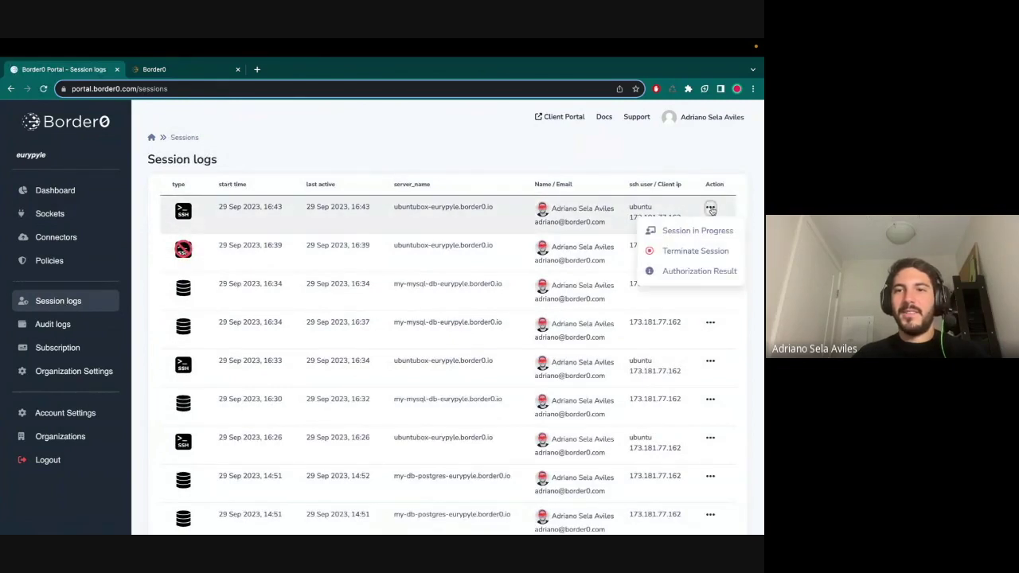
{"action": "left_click", "coordinate": [668, 259]}
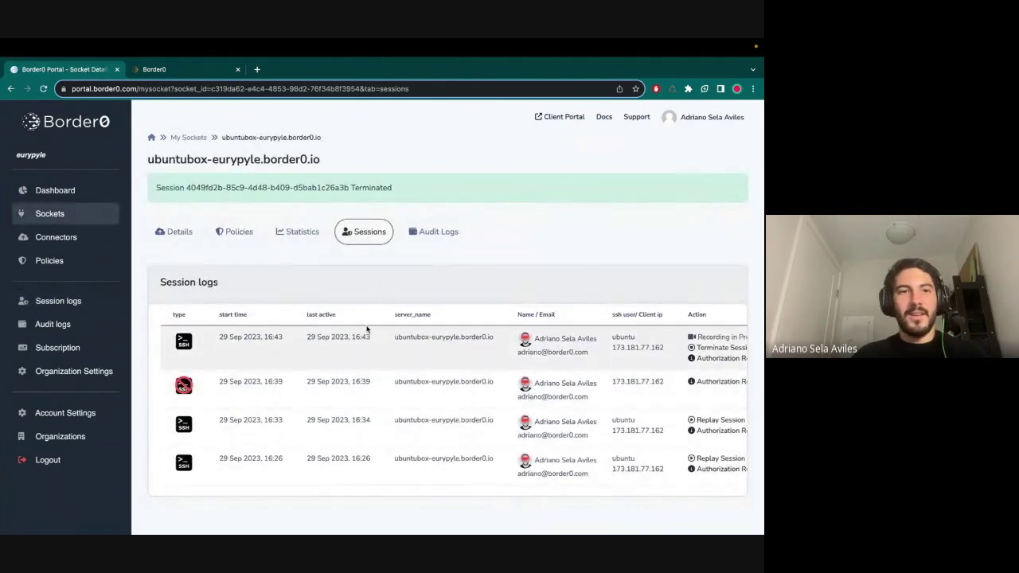
{"action": "left_click", "coordinate": [162, 72]}
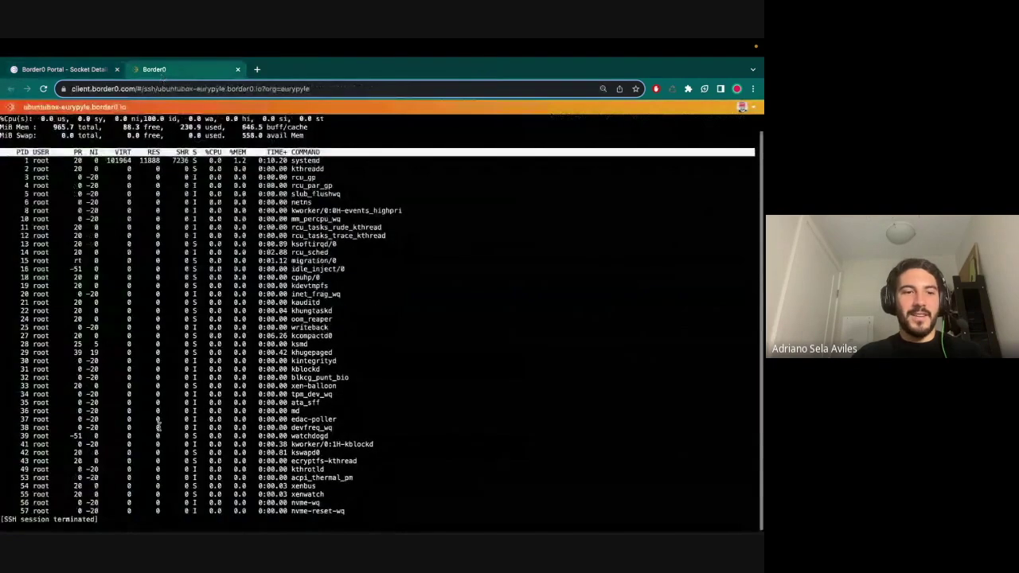
{"action": "left_click_drag", "start_coordinate": [26, 515], "coordinate": [1, 513]}
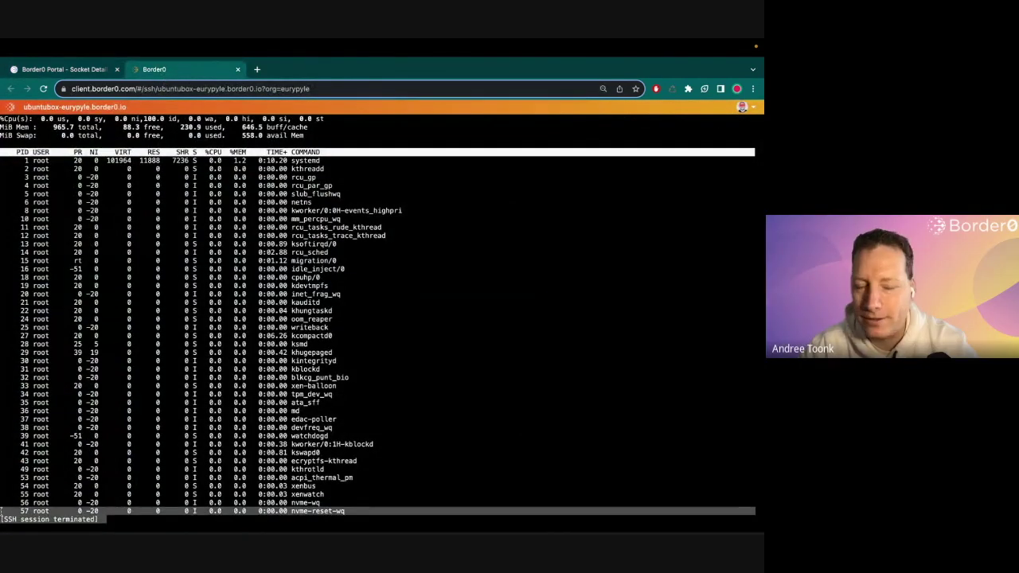
{"action": "left_click", "coordinate": [152, 400]}
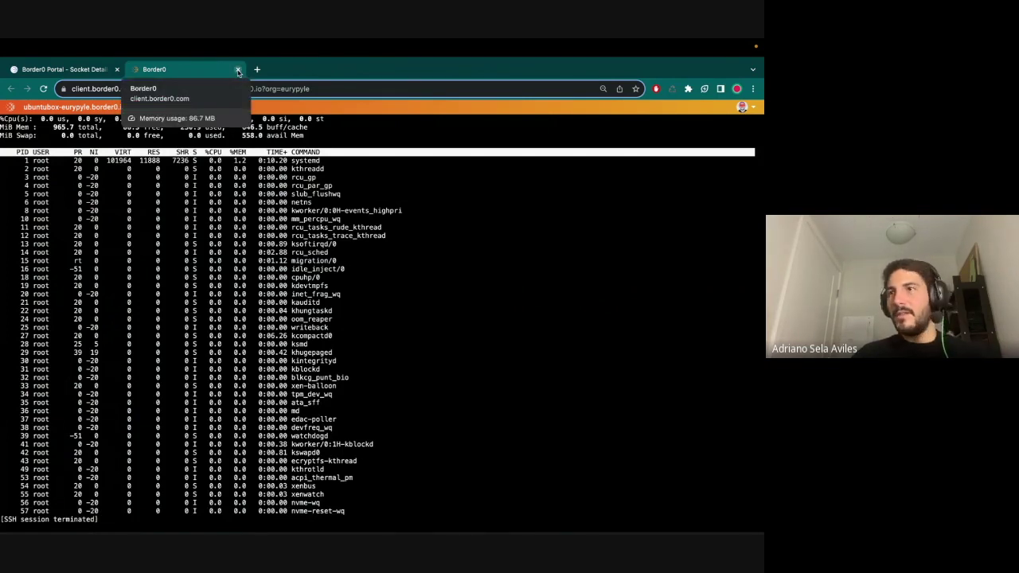
{"action": "left_click", "coordinate": [238, 70]}
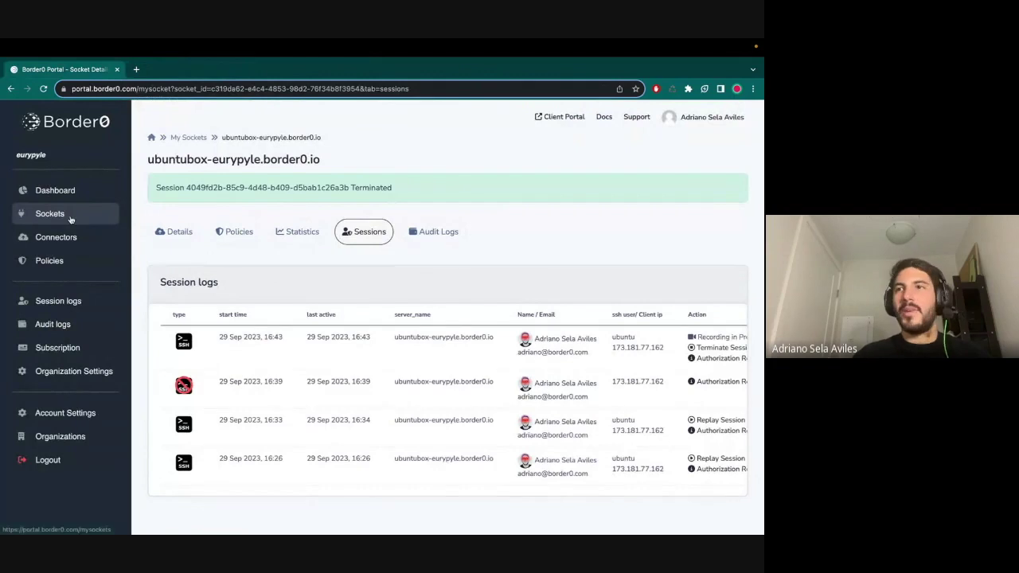
{"action": "left_click", "coordinate": [63, 260]}
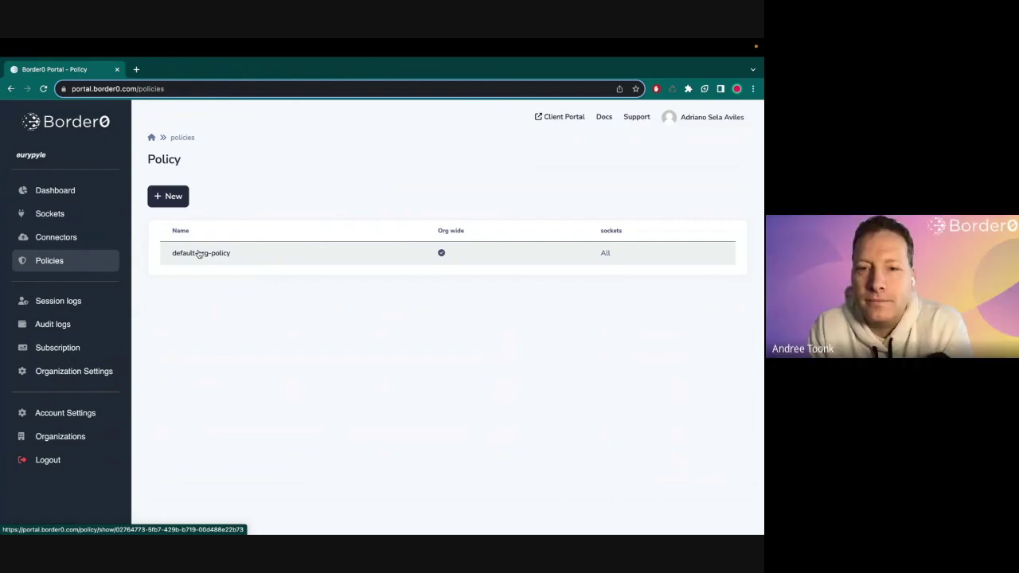
- Start a new SSH session to ubuntubox from the sockets list
{"action": "left_click", "coordinate": [50, 236]}
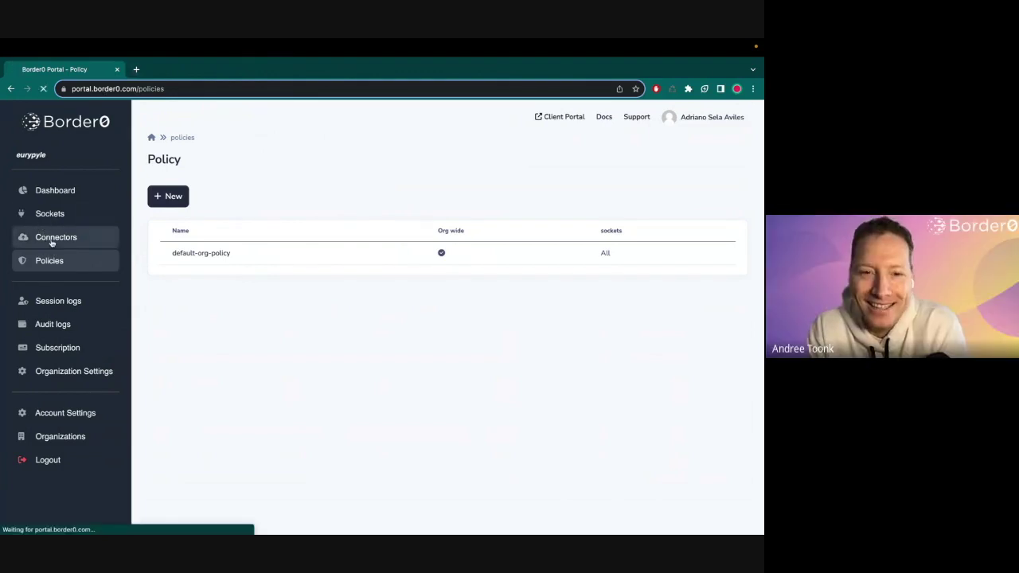
{"action": "left_click", "coordinate": [72, 216]}
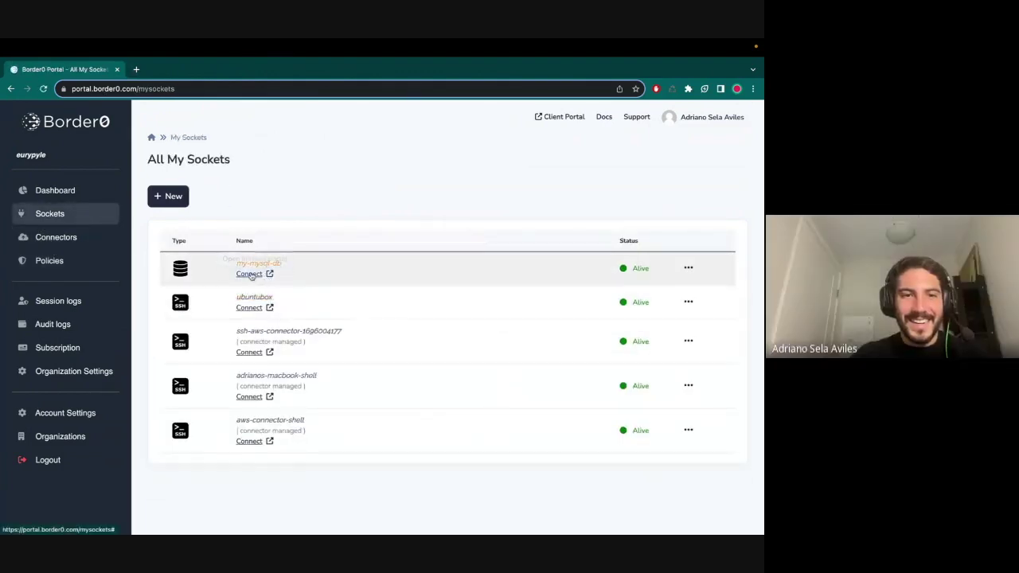
{"action": "left_click", "coordinate": [250, 307]}
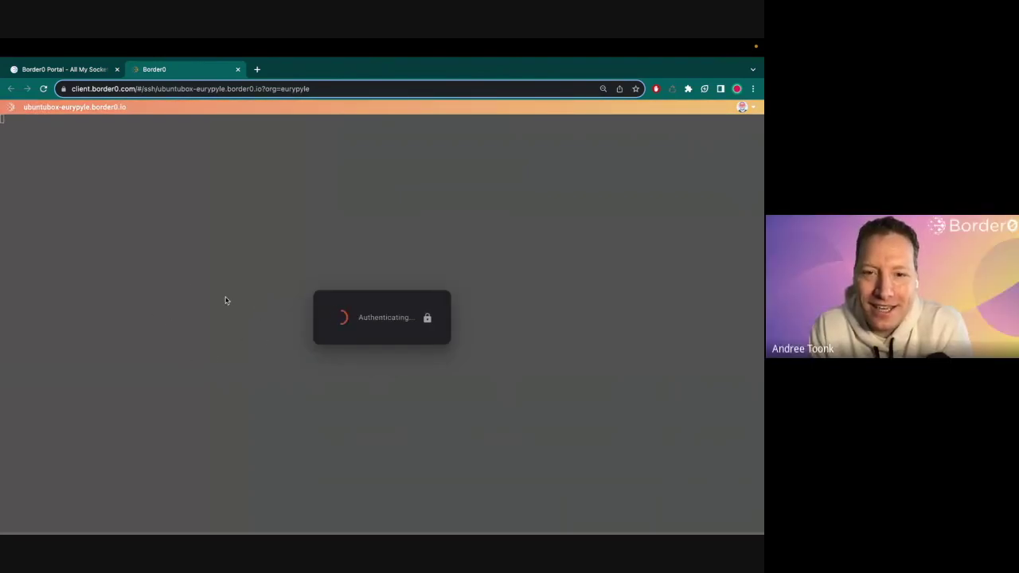
{"action": "type", "text": "t"}
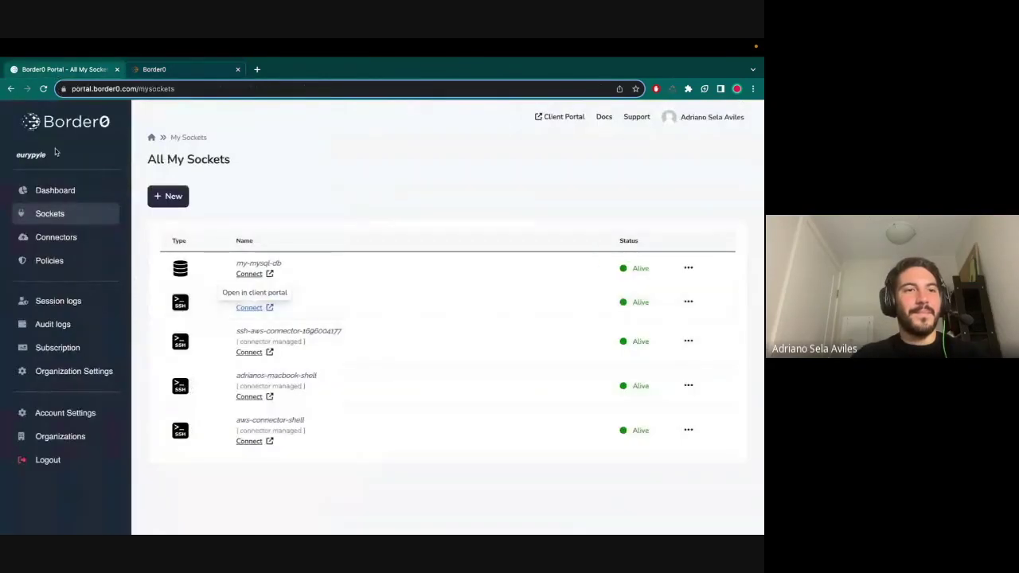
- Add Canada as a disallowed country in default-org-policy and update the policy
{"action": "left_click", "coordinate": [49, 261]}
{"action": "left_click", "coordinate": [182, 252]}
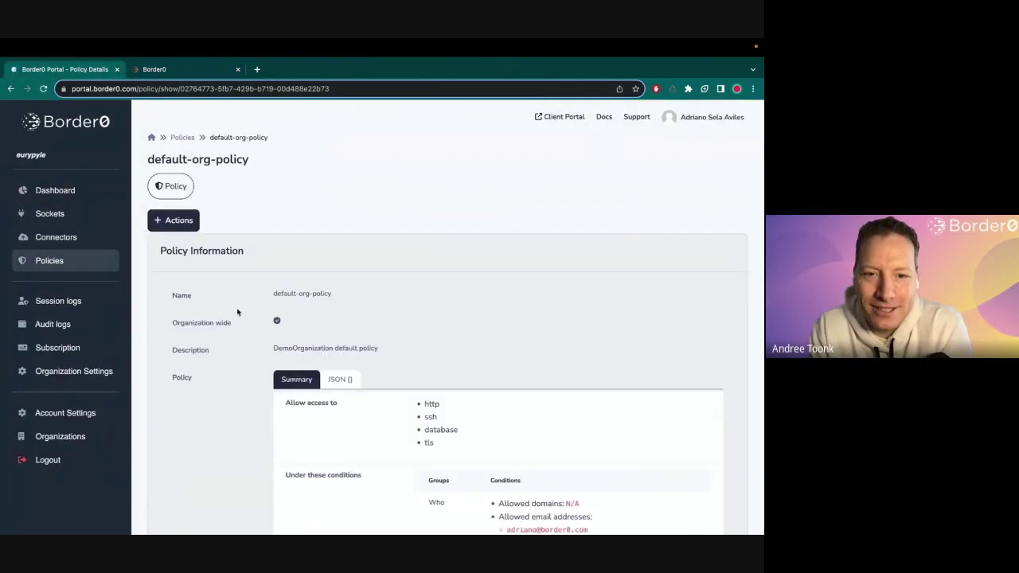
{"action": "left_click", "coordinate": [165, 227]}
{"action": "left_click", "coordinate": [176, 251]}
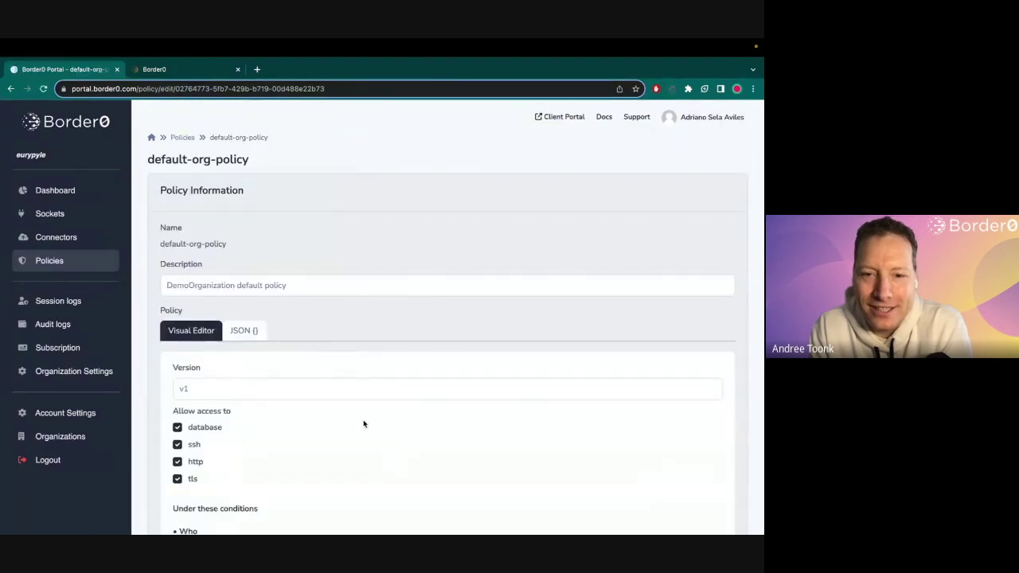
{"action": "scroll", "coordinate": [363, 424], "scroll_direction": "down", "scroll_amount": 5}
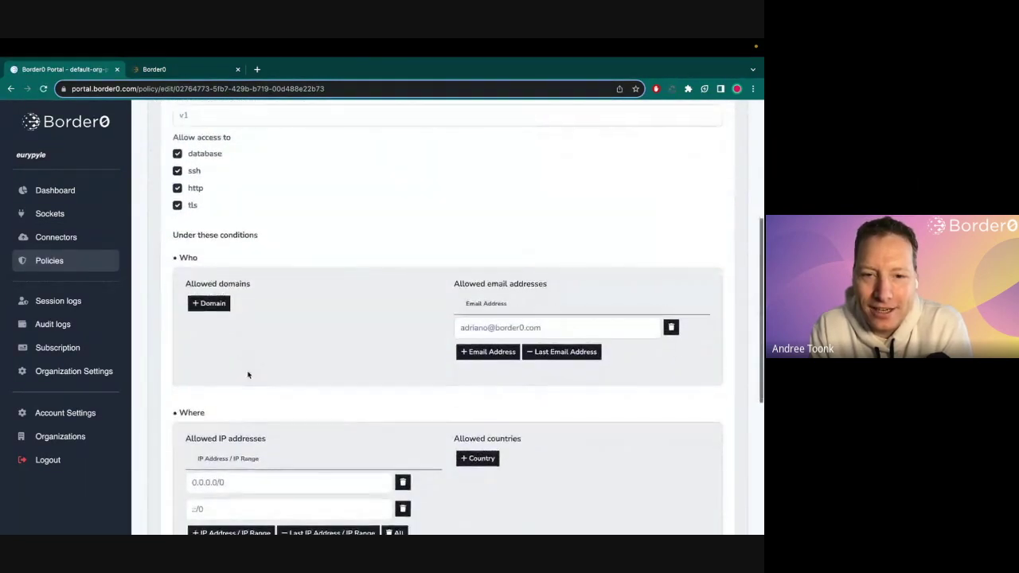
{"action": "left_click", "coordinate": [209, 480]}
{"action": "left_click", "coordinate": [271, 506]}
{"action": "type", "text": "canad"}
{"action": "left_click", "coordinate": [227, 423]}
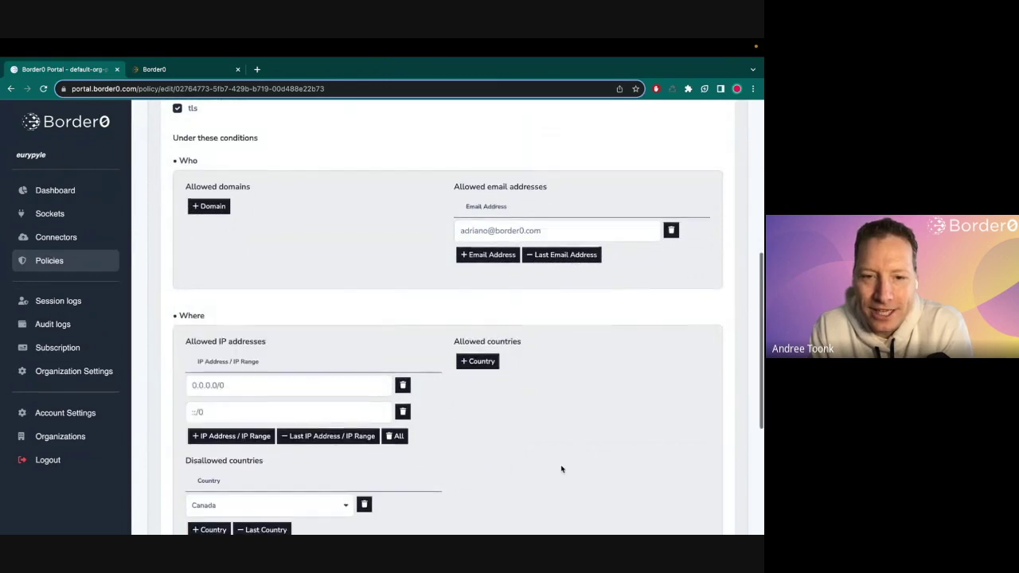
{"action": "scroll", "coordinate": [573, 453], "scroll_direction": "down", "scroll_amount": 3}
{"action": "left_click", "coordinate": [644, 500]}
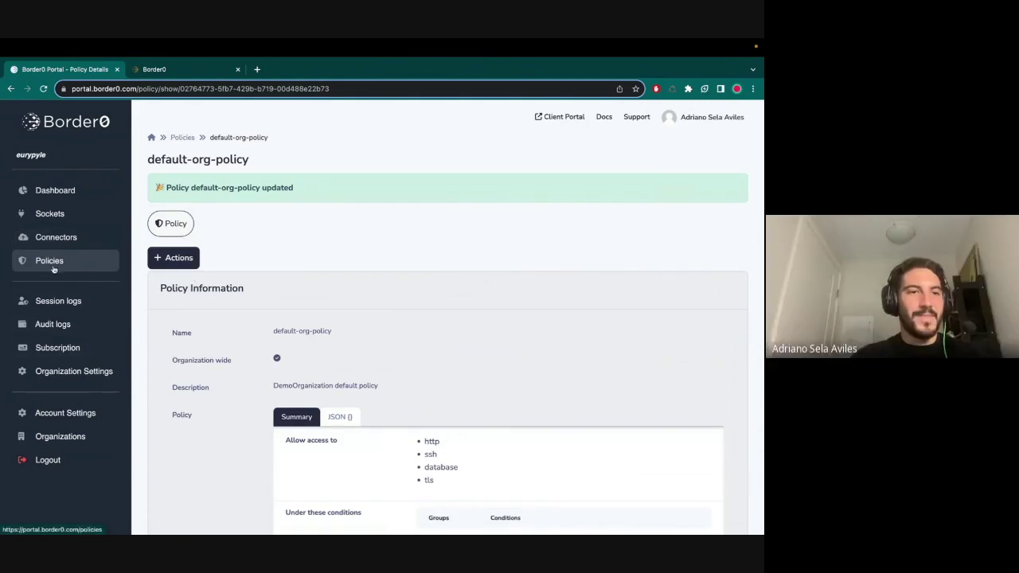
- Confirm the ubuntubox terminal shows the session terminated, then close that SSH tab
{"action": "left_click", "coordinate": [64, 301]}
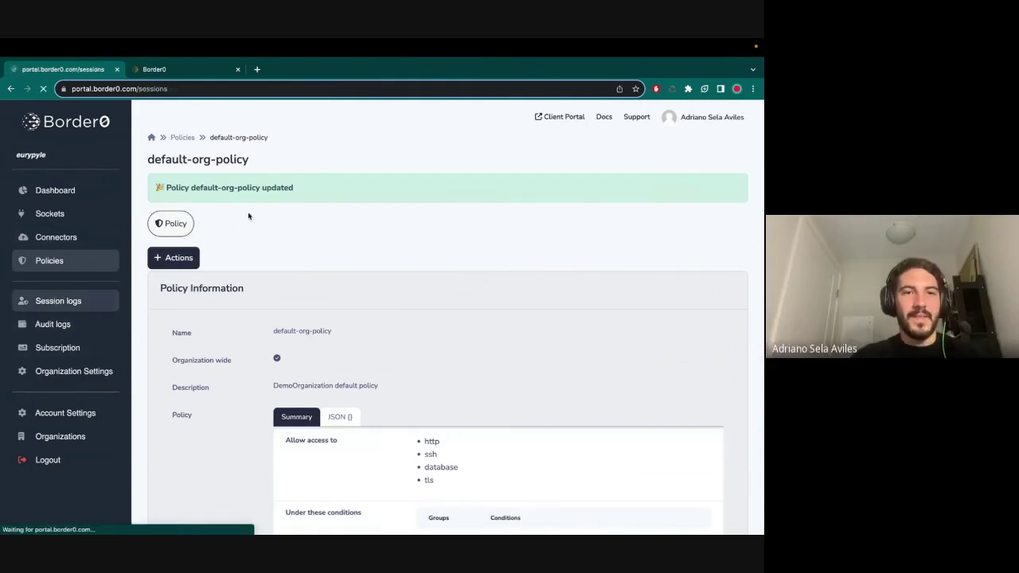
{"action": "left_click", "coordinate": [172, 81]}
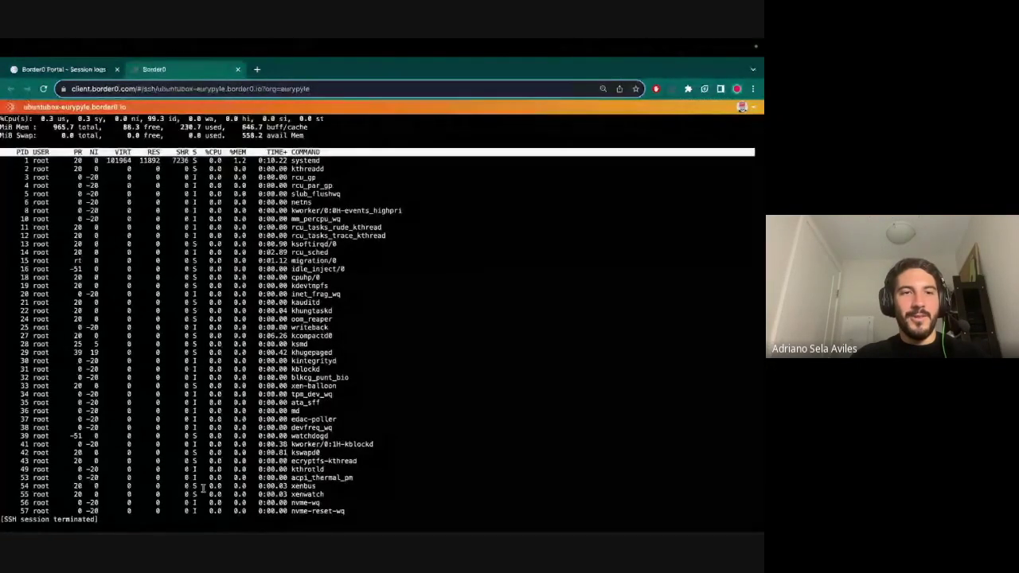
{"action": "triple_click", "coordinate": [100, 513]}
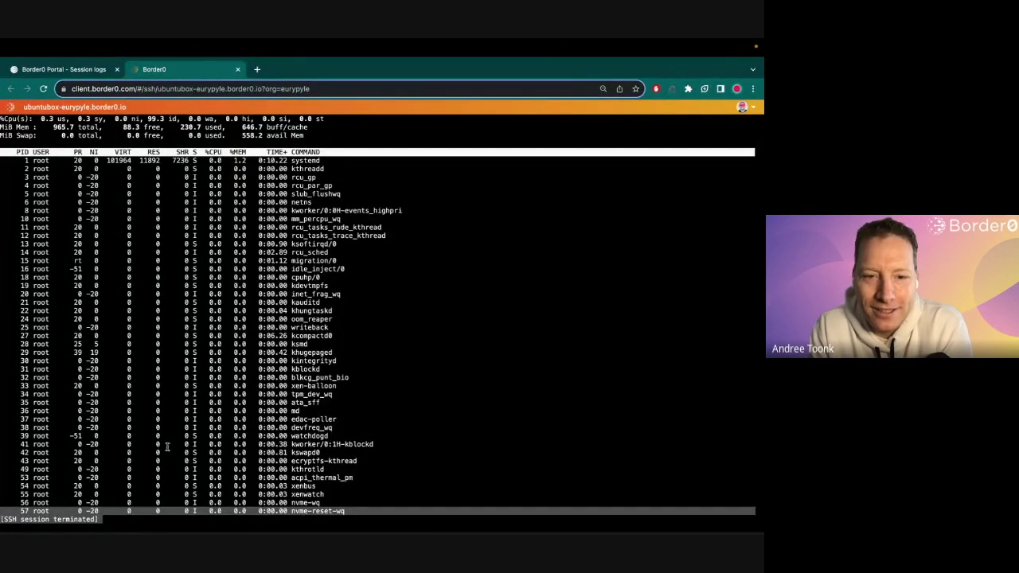
{"action": "left_click", "coordinate": [256, 391]}
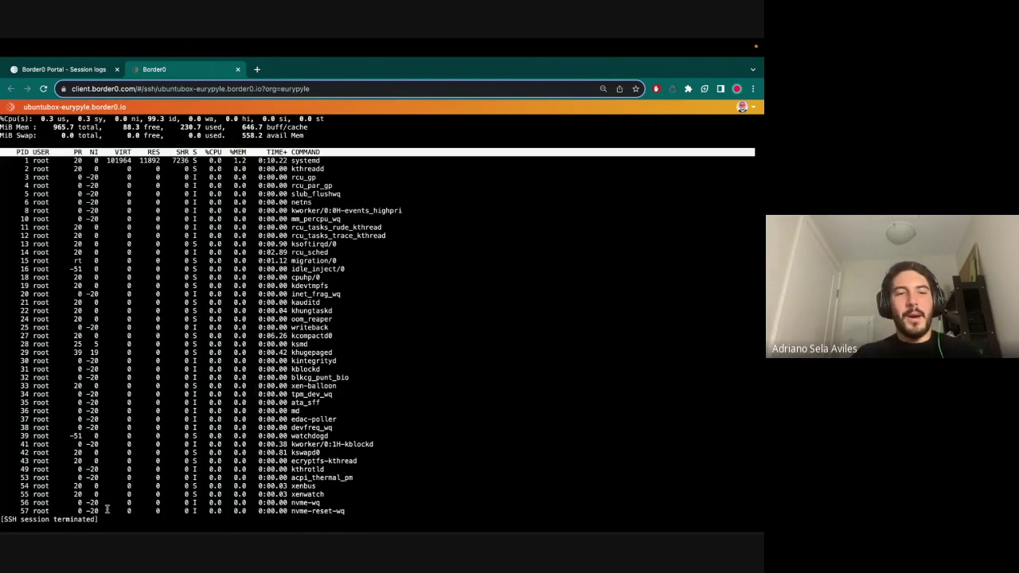
{"action": "left_click_drag", "start_coordinate": [99, 521], "coordinate": [28, 485]}
{"action": "left_click", "coordinate": [133, 516]}
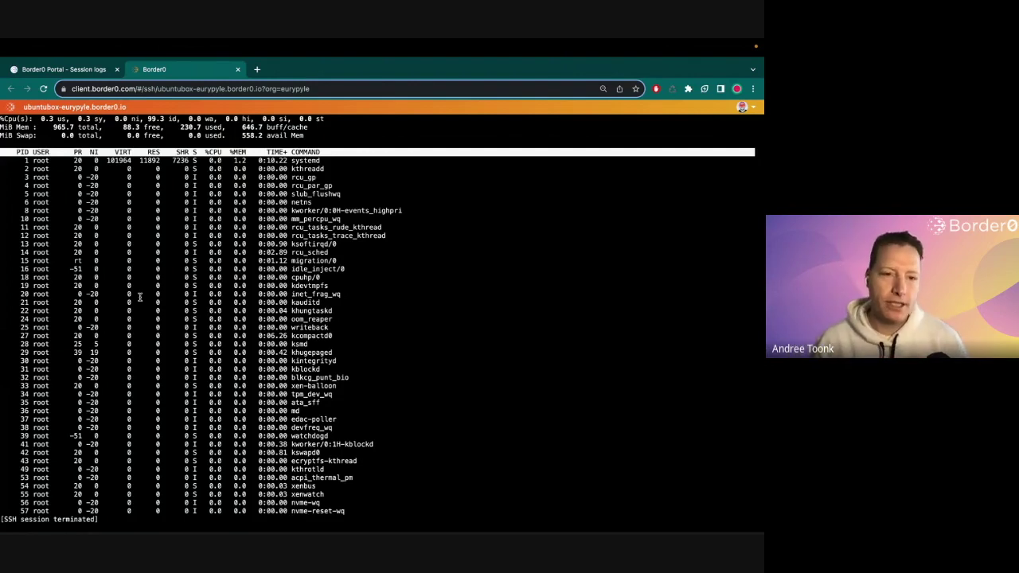
{"action": "key", "text": "ctrl+w"}
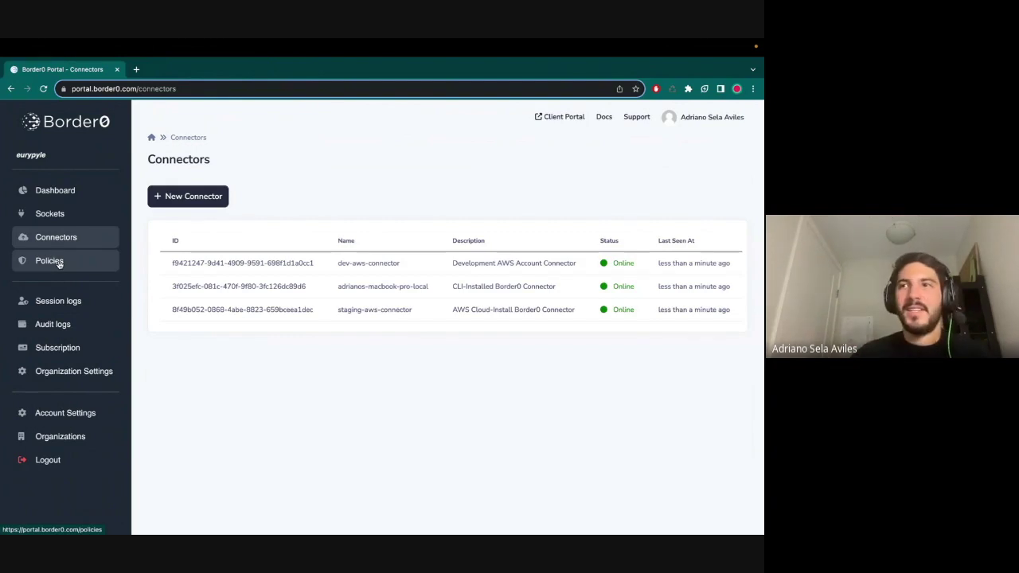
- Start a new regular policy, browse its form, then cancel it
{"action": "left_click", "coordinate": [59, 262]}
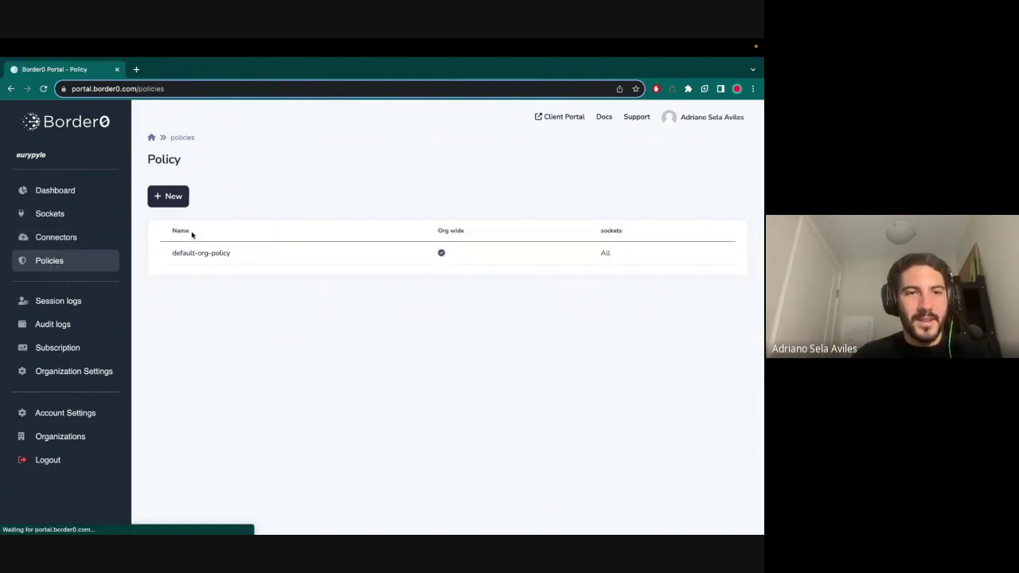
{"action": "left_click", "coordinate": [167, 196]}
{"action": "left_click", "coordinate": [188, 226]}
{"action": "scroll", "coordinate": [250, 270], "scroll_direction": "down", "scroll_amount": 10}
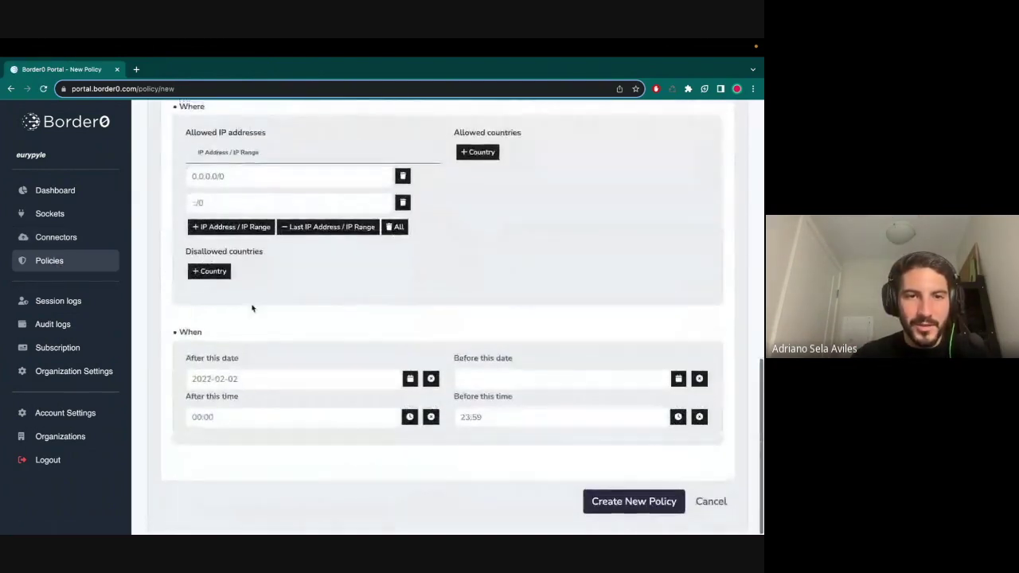
{"action": "scroll", "coordinate": [250, 256], "scroll_direction": "up", "scroll_amount": 2}
{"action": "scroll", "coordinate": [251, 256], "scroll_direction": "up", "scroll_amount": 2}
{"action": "scroll", "coordinate": [251, 261], "scroll_direction": "down", "scroll_amount": 4}
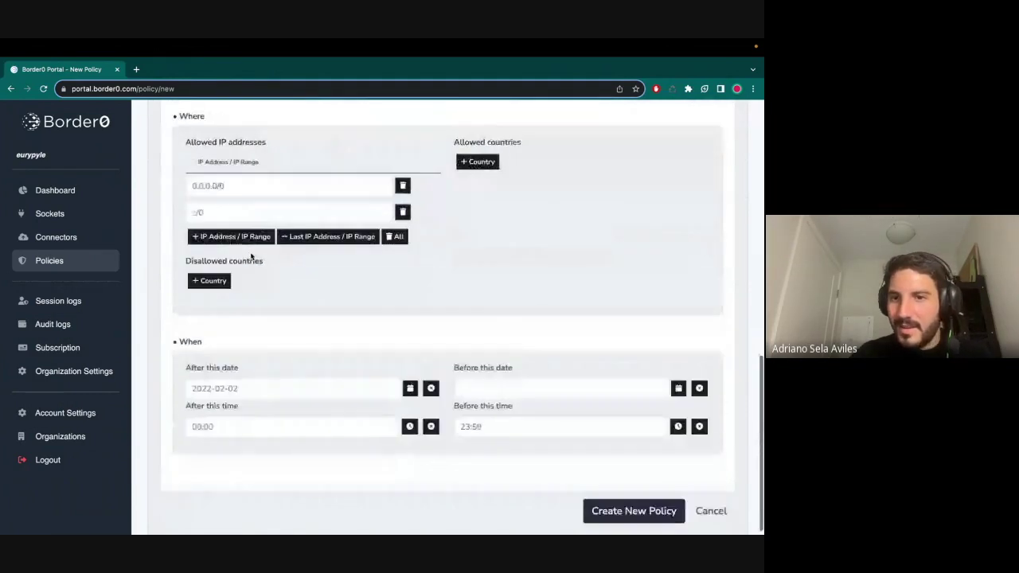
{"action": "scroll", "coordinate": [603, 500], "scroll_direction": "up", "scroll_amount": 7}
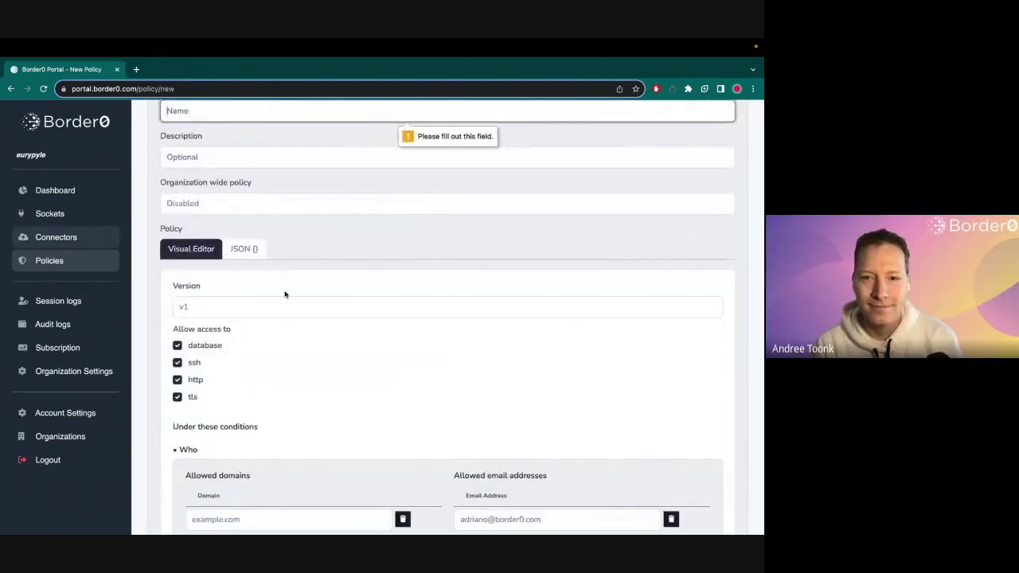
{"action": "scroll", "coordinate": [284, 291], "scroll_direction": "up", "scroll_amount": 2}
{"action": "scroll", "coordinate": [284, 291], "scroll_direction": "down", "scroll_amount": 5}
{"action": "scroll", "coordinate": [296, 461], "scroll_direction": "down", "scroll_amount": 4}
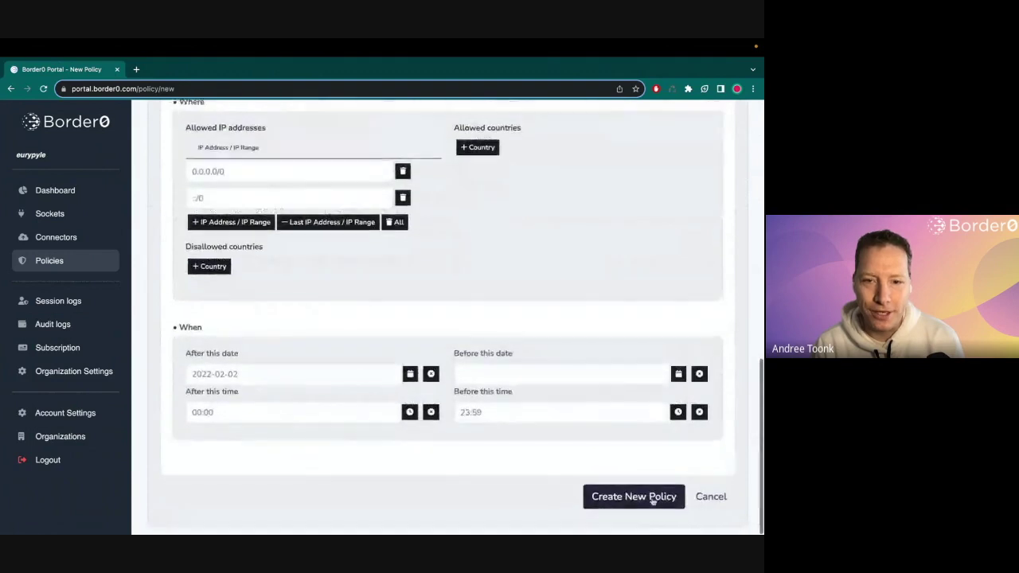
{"action": "left_click", "coordinate": [709, 502]}
- Edit default-org-policy to remove the Canada disallowed-country row and save it
{"action": "left_click", "coordinate": [209, 253]}
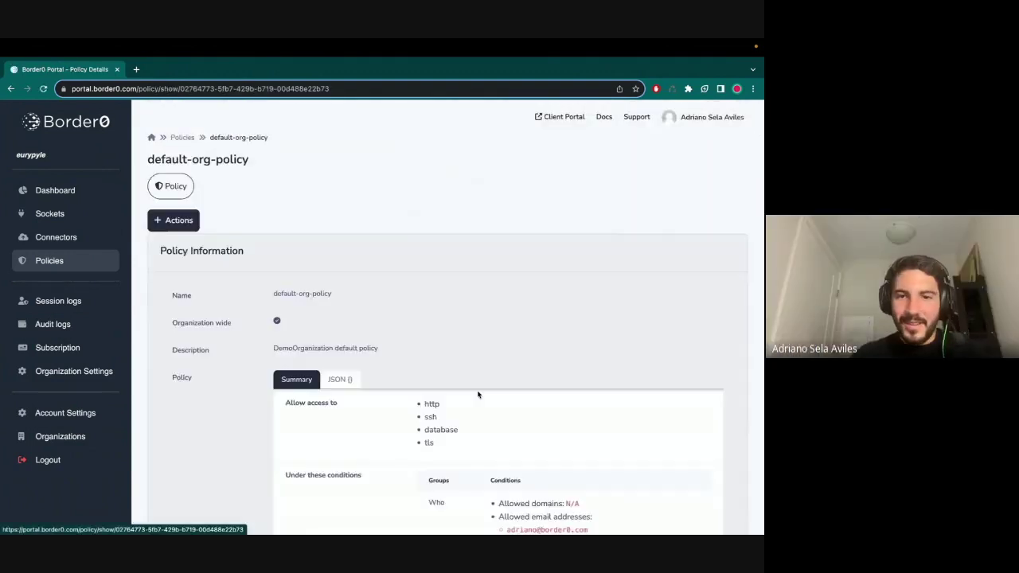
{"action": "scroll", "coordinate": [478, 391], "scroll_direction": "down", "scroll_amount": 3}
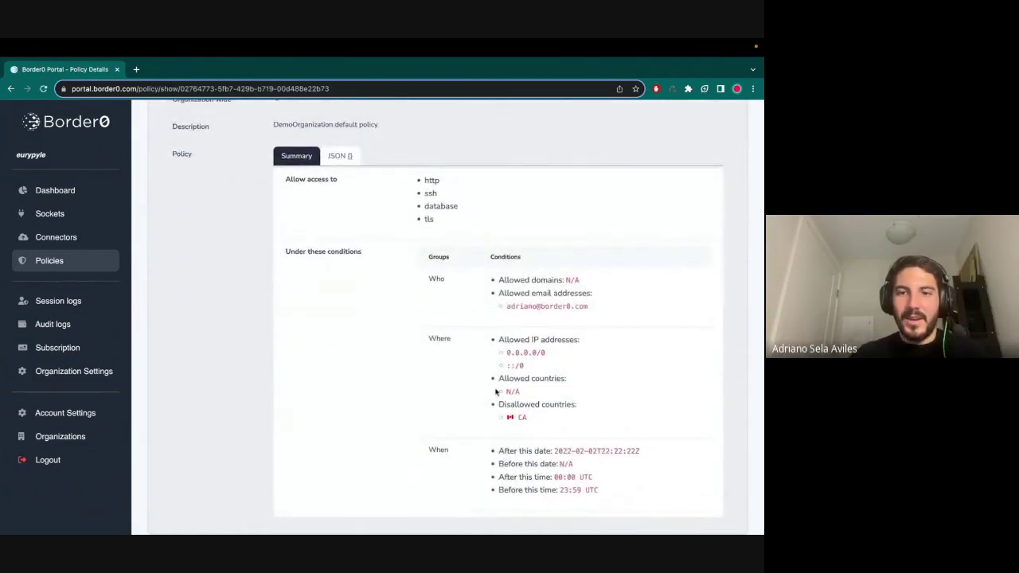
{"action": "scroll", "coordinate": [307, 177], "scroll_direction": "up", "scroll_amount": 2}
{"action": "left_click", "coordinate": [175, 133]}
{"action": "left_click", "coordinate": [170, 159]}
{"action": "scroll", "coordinate": [318, 406], "scroll_direction": "down", "scroll_amount": 6}
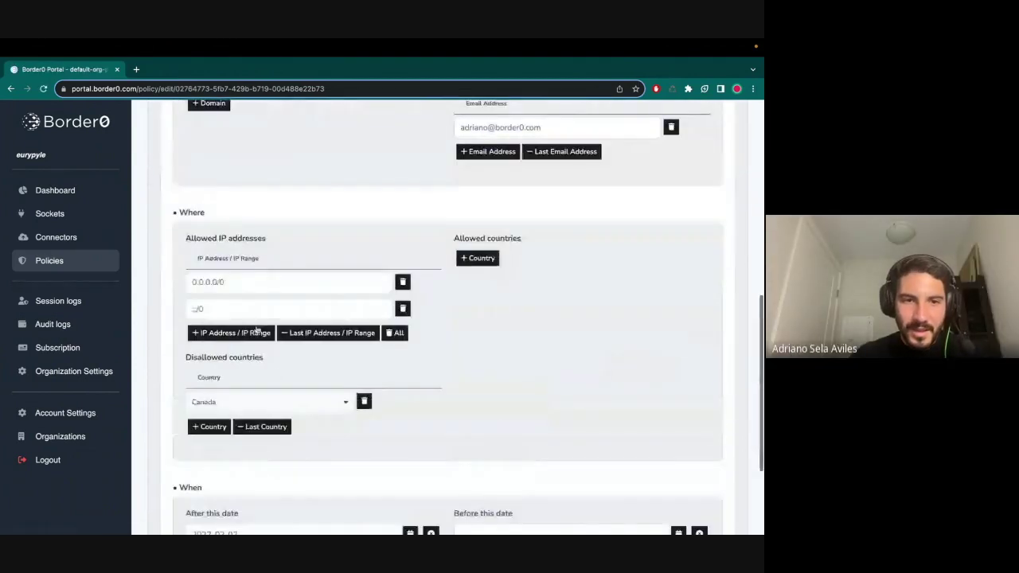
{"action": "left_click", "coordinate": [362, 402]}
{"action": "scroll", "coordinate": [430, 409], "scroll_direction": "down", "scroll_amount": 3}
{"action": "left_click", "coordinate": [646, 505]}
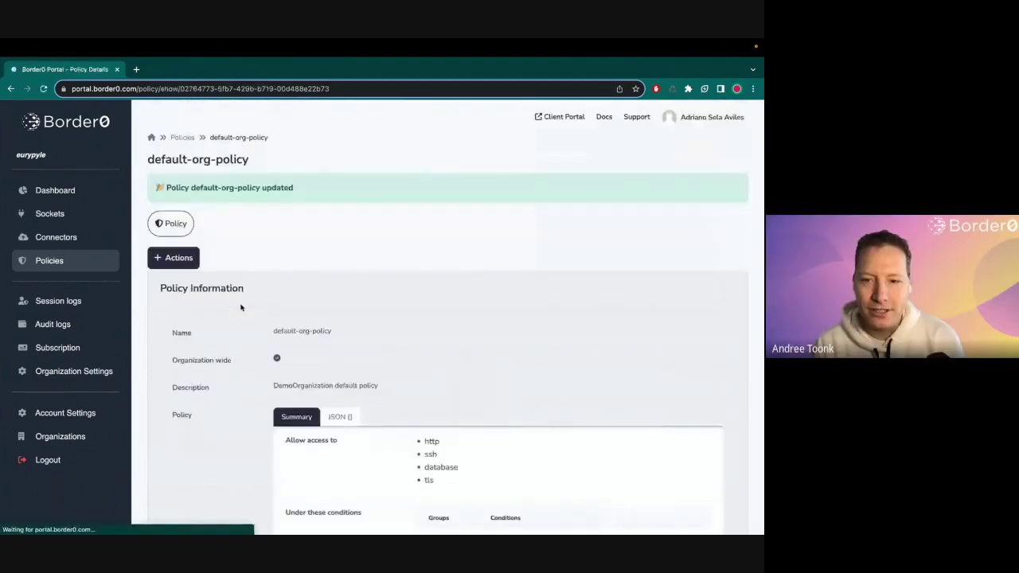
- View default-org-policy as JSON to confirm country_not is null
{"action": "scroll", "coordinate": [327, 366], "scroll_direction": "down", "scroll_amount": 1}
{"action": "left_click", "coordinate": [341, 384]}
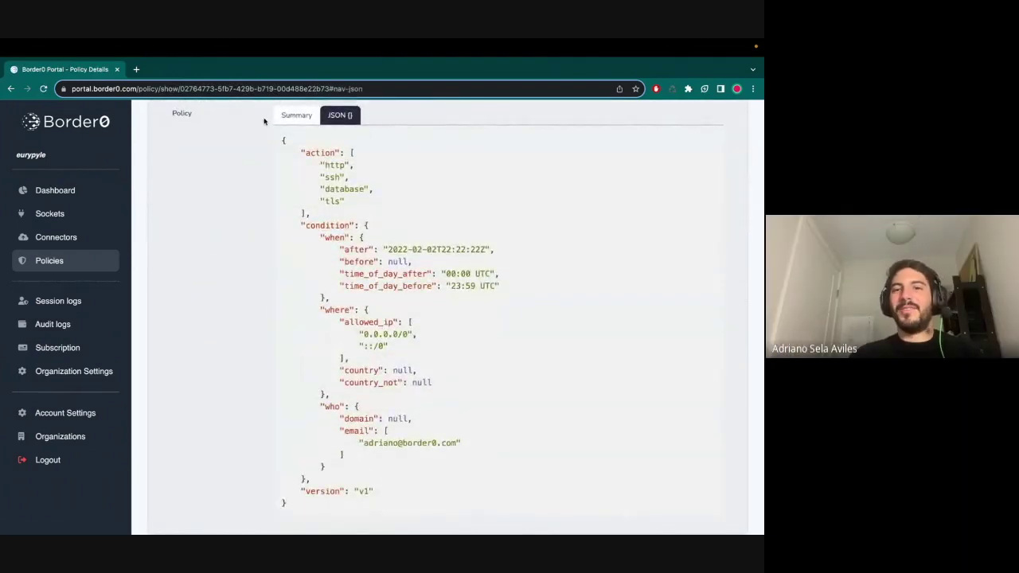
{"action": "scroll", "coordinate": [281, 204], "scroll_direction": "up", "scroll_amount": 5}
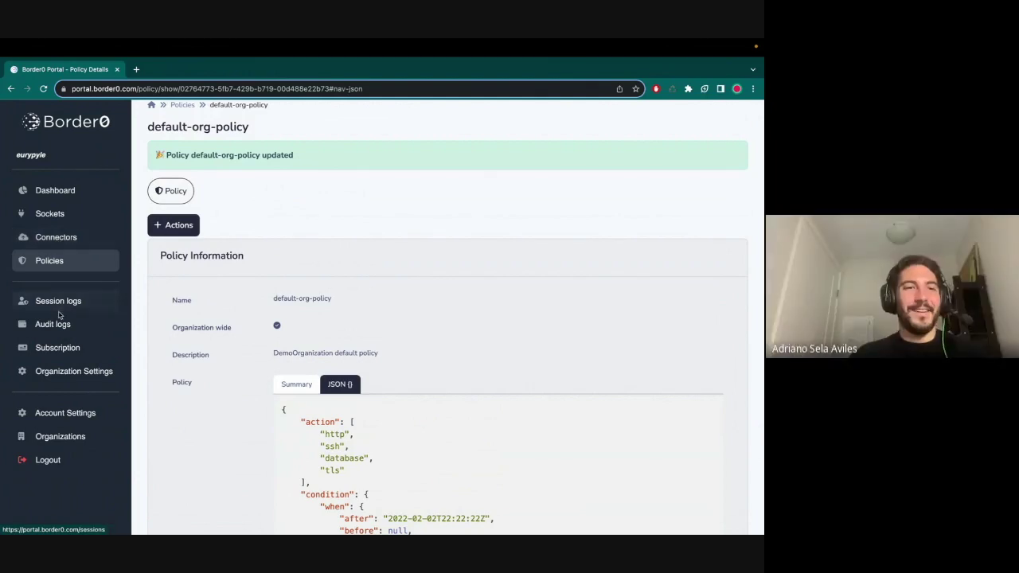
{"action": "left_click", "coordinate": [70, 237]}
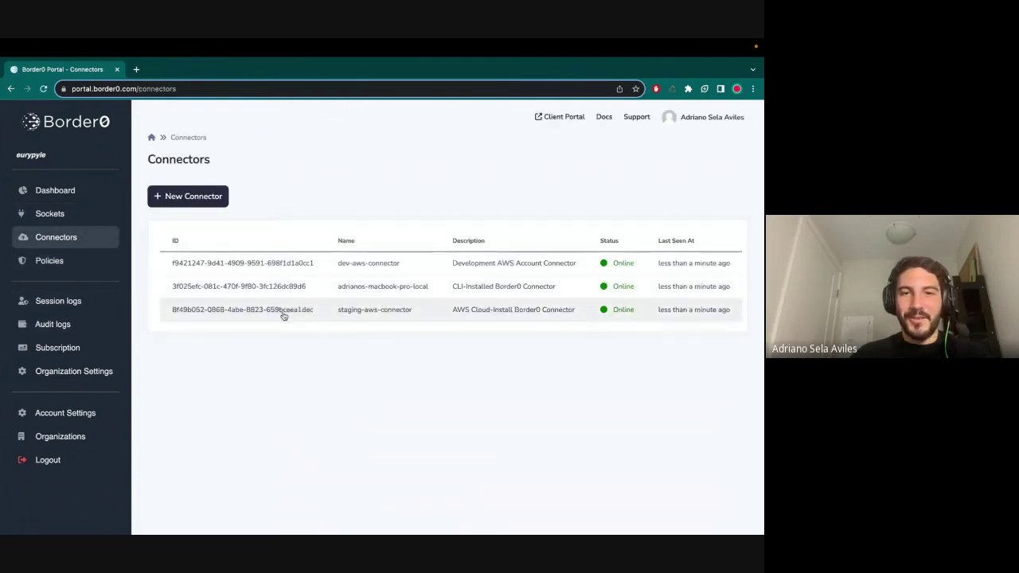
- Set the staging-aws-connector's AWS ECS Discovery plugin to scan us-east-2 with default credentials
{"action": "left_click", "coordinate": [362, 312]}
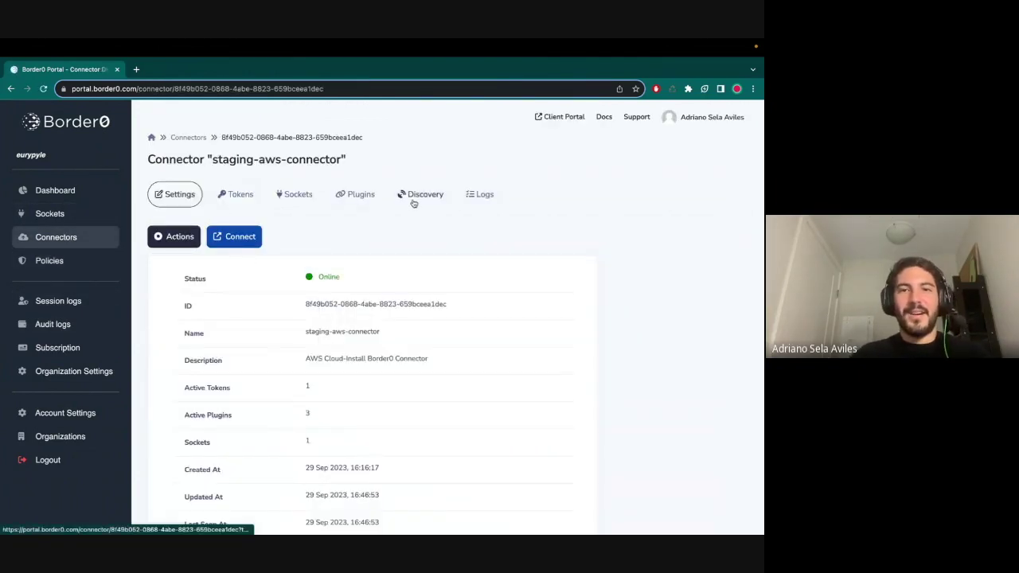
{"action": "left_click", "coordinate": [357, 194]}
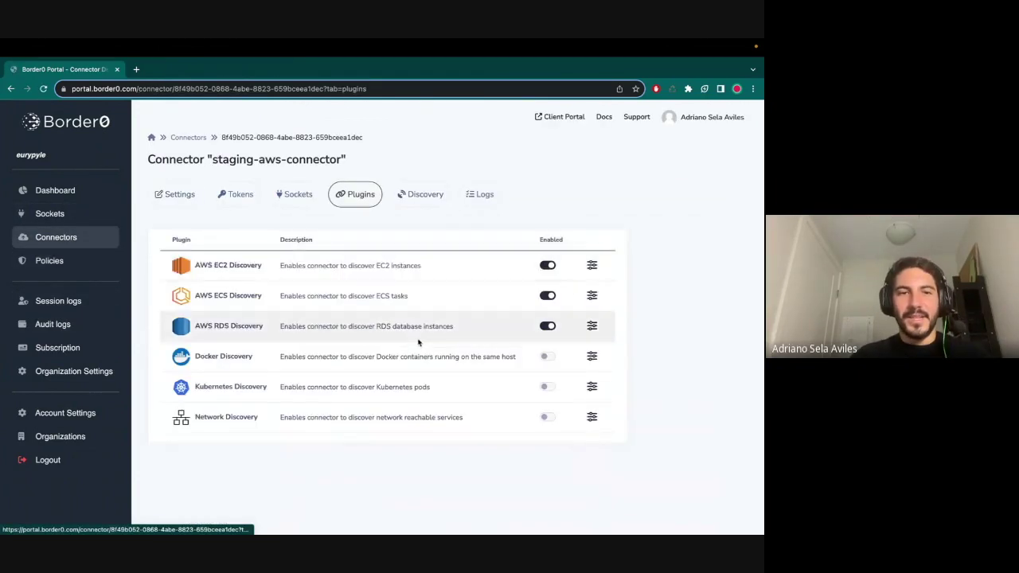
{"action": "left_click", "coordinate": [592, 296]}
{"action": "left_click", "coordinate": [284, 282]}
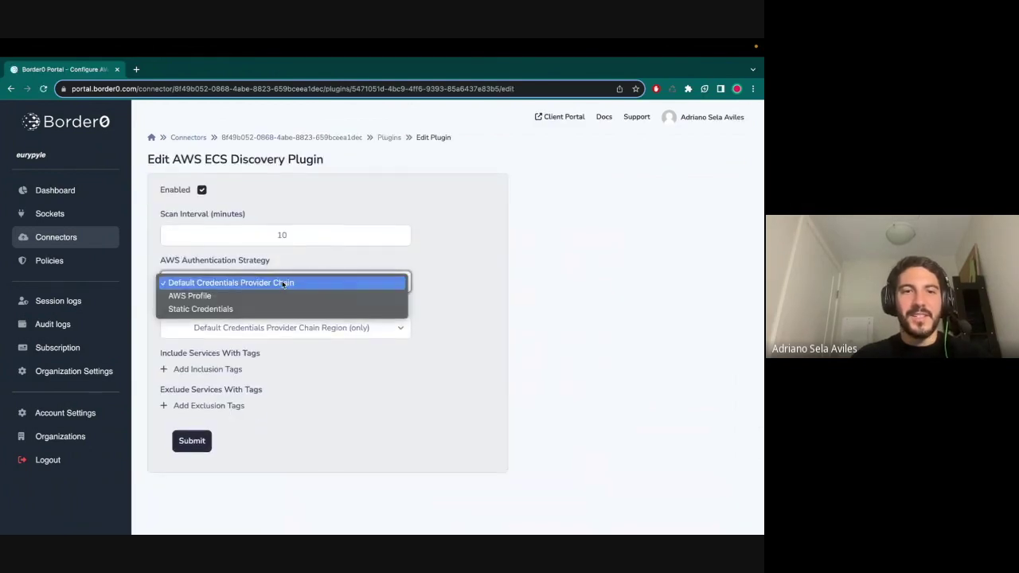
{"action": "left_click", "coordinate": [347, 312]}
{"action": "left_click", "coordinate": [339, 327]}
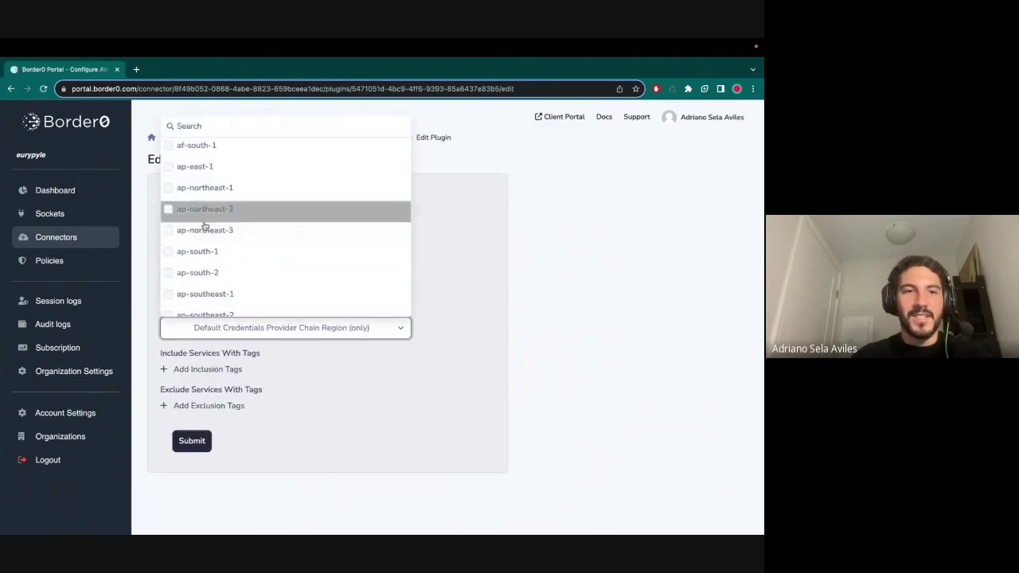
{"action": "left_click", "coordinate": [205, 125]}
{"action": "type", "text": "us-east-2"}
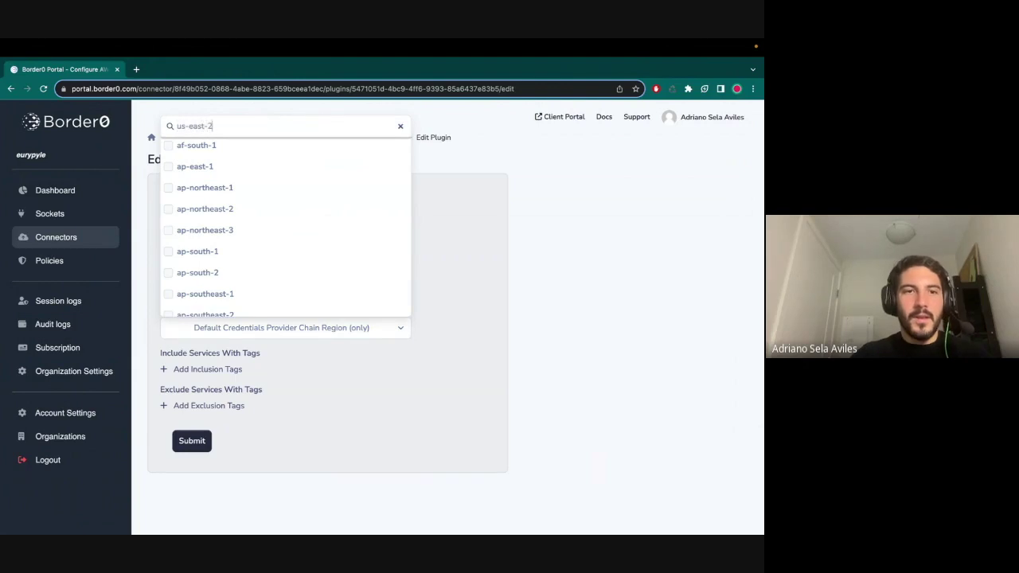
{"action": "left_click", "coordinate": [207, 304]}
{"action": "left_click", "coordinate": [330, 488]}
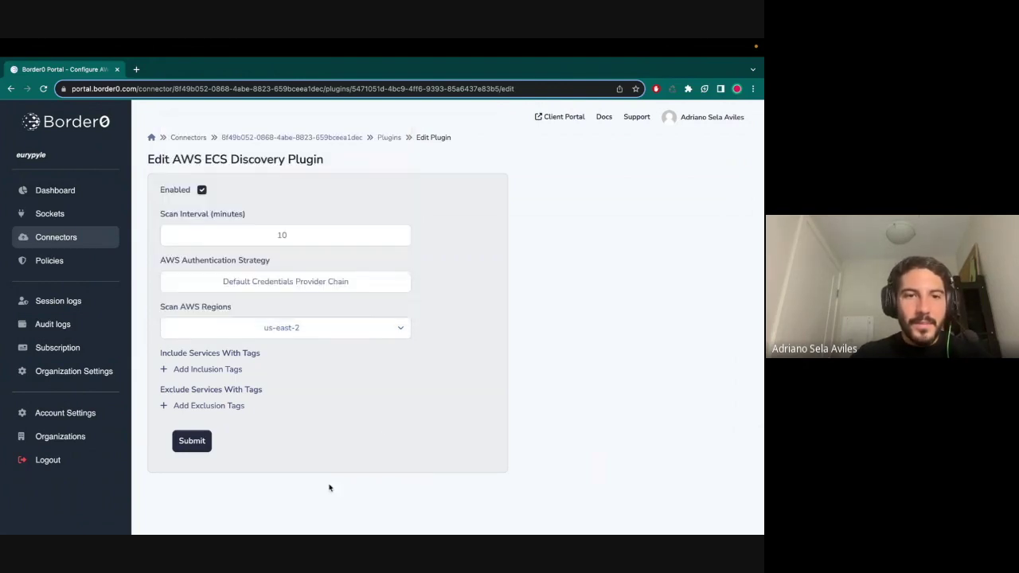
{"action": "left_click", "coordinate": [192, 440]}
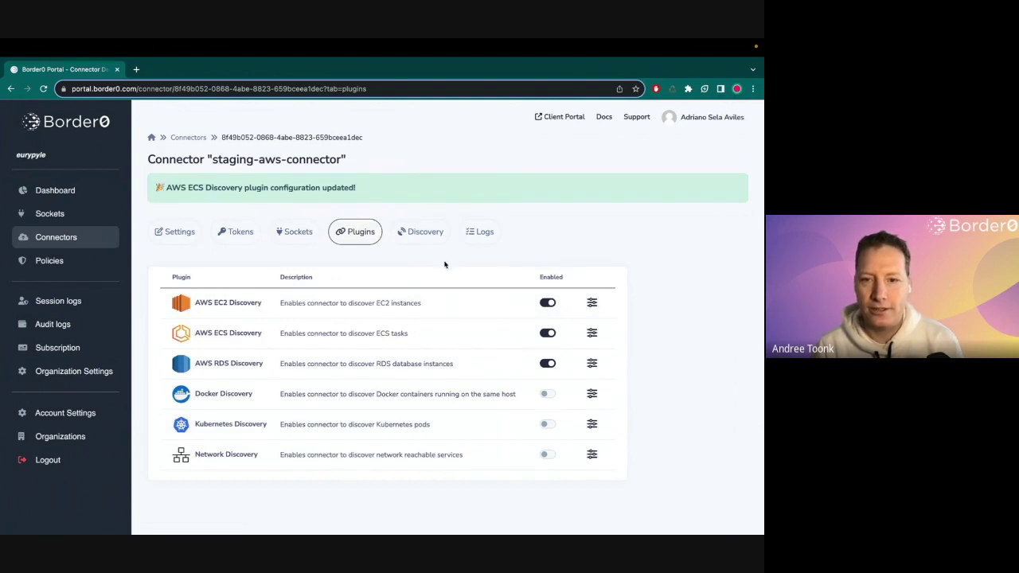
- Start a new socket from the first ECS service in the connector's Discovery list
{"action": "left_click", "coordinate": [412, 232]}
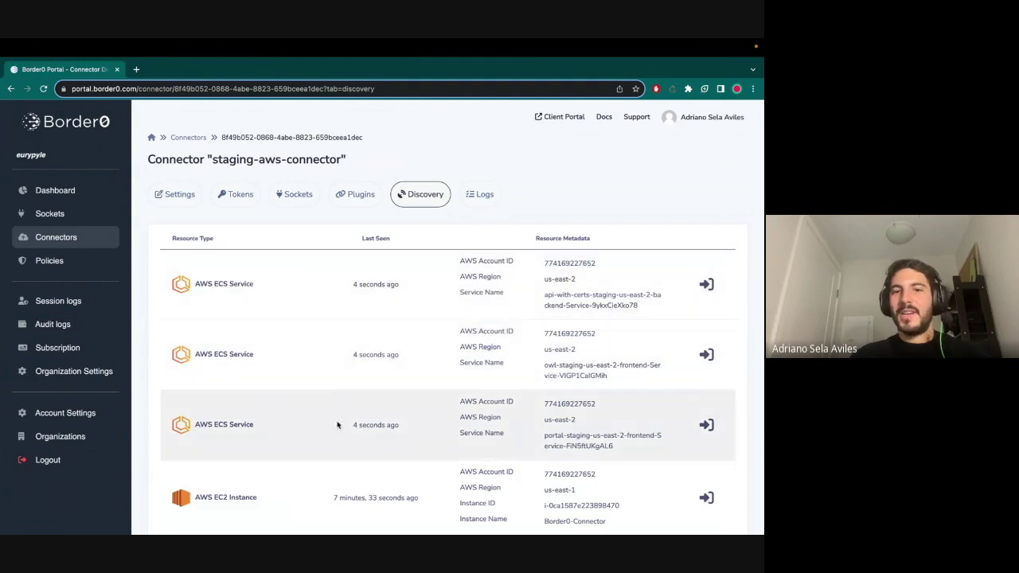
{"action": "scroll", "coordinate": [542, 279], "scroll_direction": "down", "scroll_amount": 1}
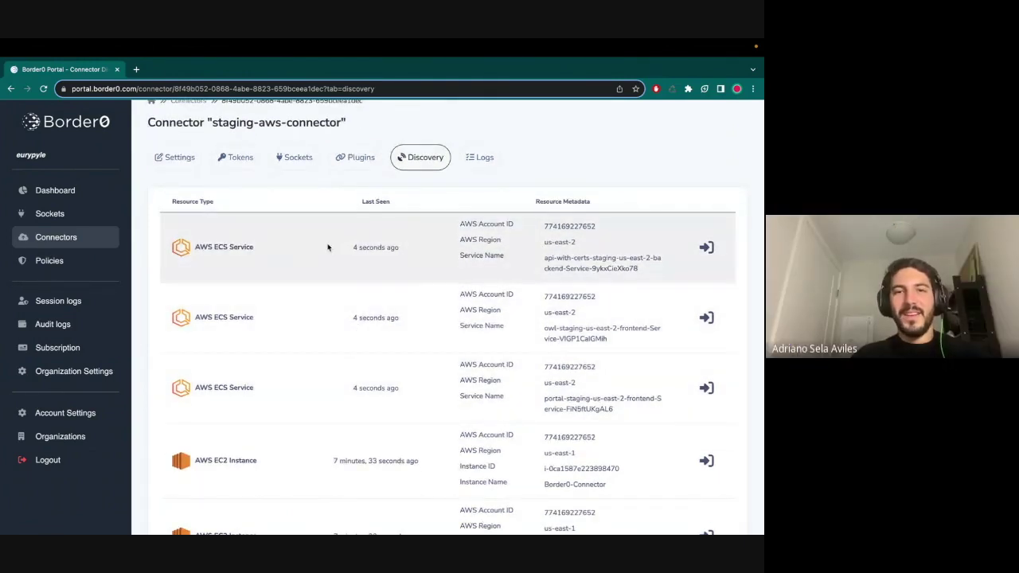
{"action": "left_click", "coordinate": [706, 247]}
{"action": "scroll", "coordinate": [290, 322], "scroll_direction": "down", "scroll_amount": 1}
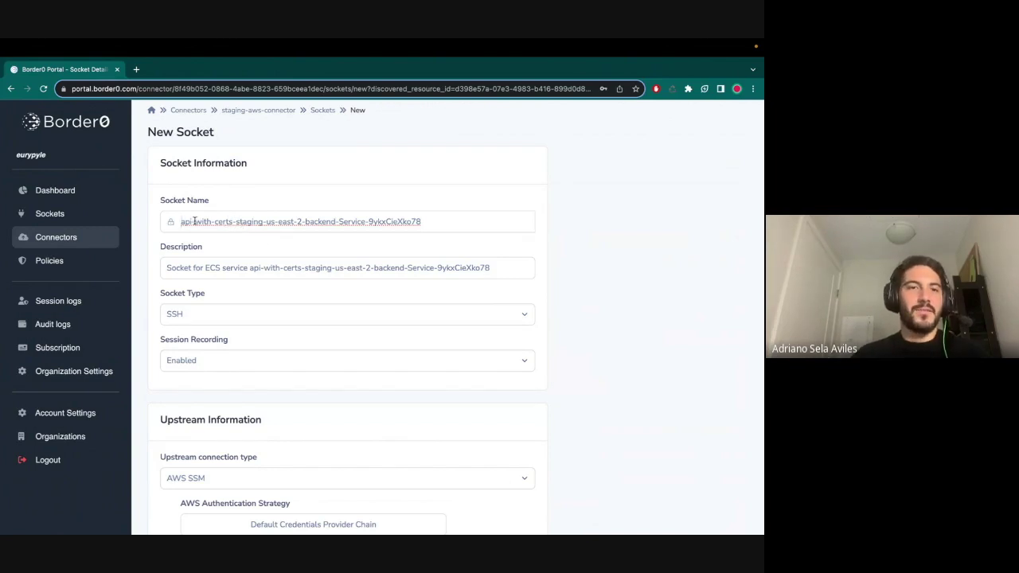
- Rename the socket to api-ecs-service and create the SSH socket
{"action": "left_click_drag", "start_coordinate": [195, 221], "coordinate": [487, 221]}
{"action": "key", "text": "BackSpace"}
{"action": "type", "text": "-ecs-service"}
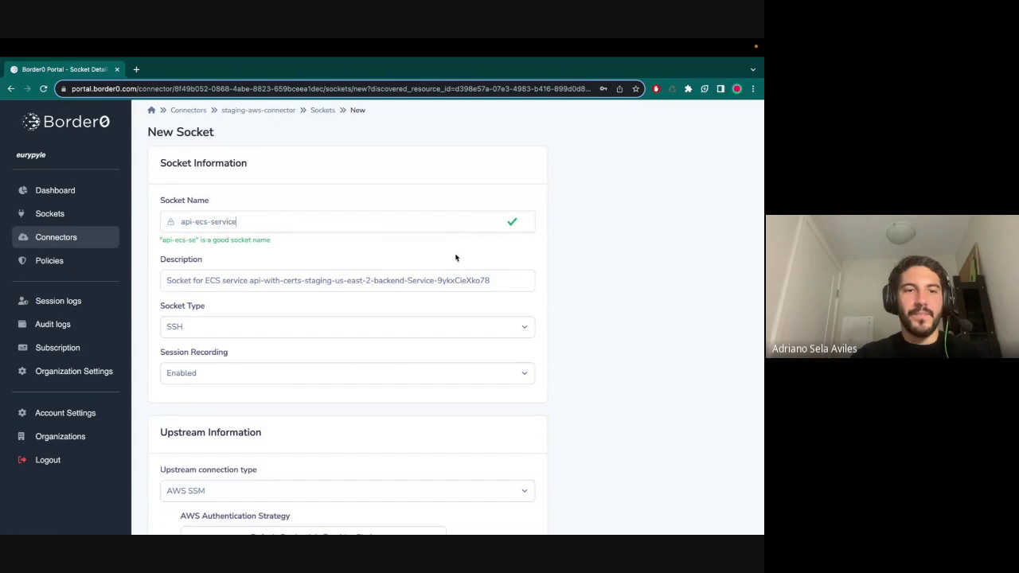
{"action": "scroll", "coordinate": [466, 395], "scroll_direction": "down", "scroll_amount": 5}
{"action": "scroll", "coordinate": [466, 396], "scroll_direction": "up", "scroll_amount": 2}
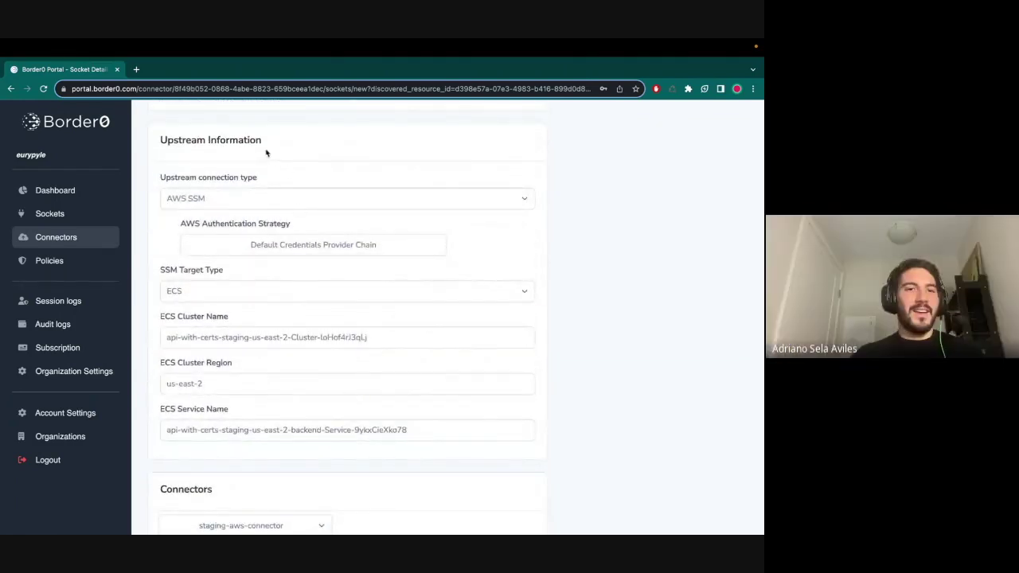
{"action": "scroll", "coordinate": [316, 293], "scroll_direction": "down", "scroll_amount": 2}
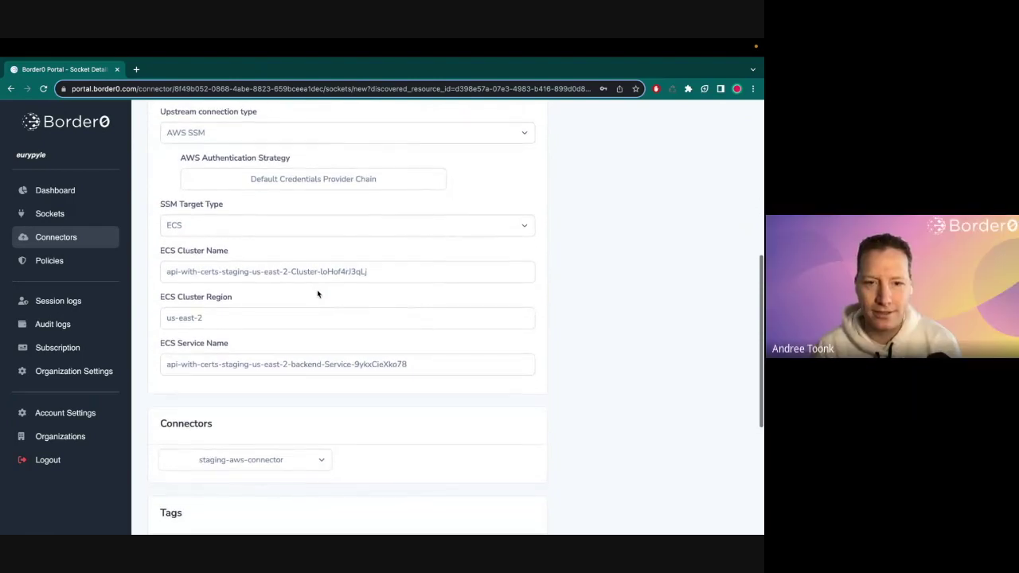
{"action": "scroll", "coordinate": [318, 294], "scroll_direction": "down", "scroll_amount": 5}
{"action": "scroll", "coordinate": [322, 358], "scroll_direction": "down", "scroll_amount": 2}
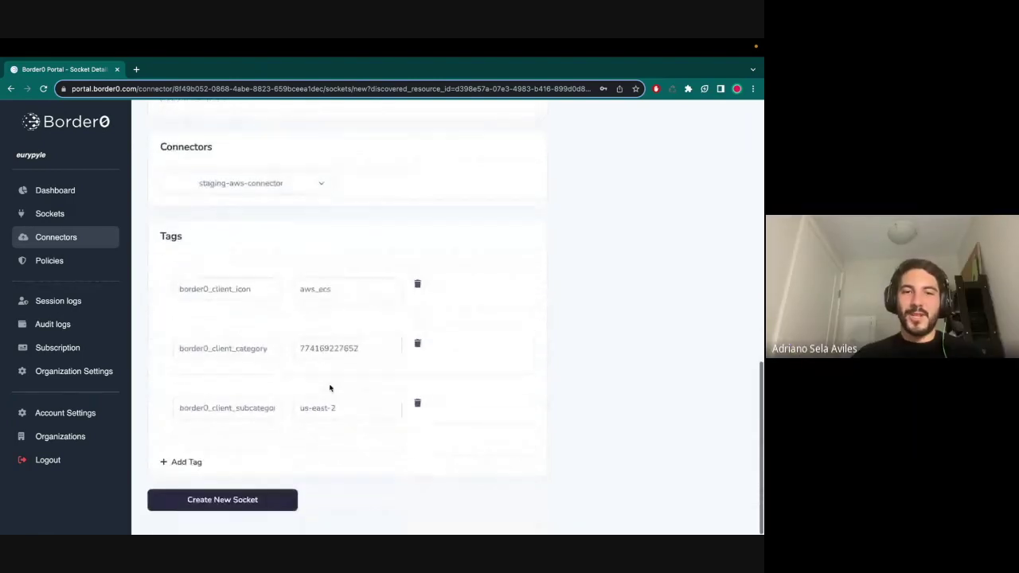
{"action": "left_click", "coordinate": [231, 511]}
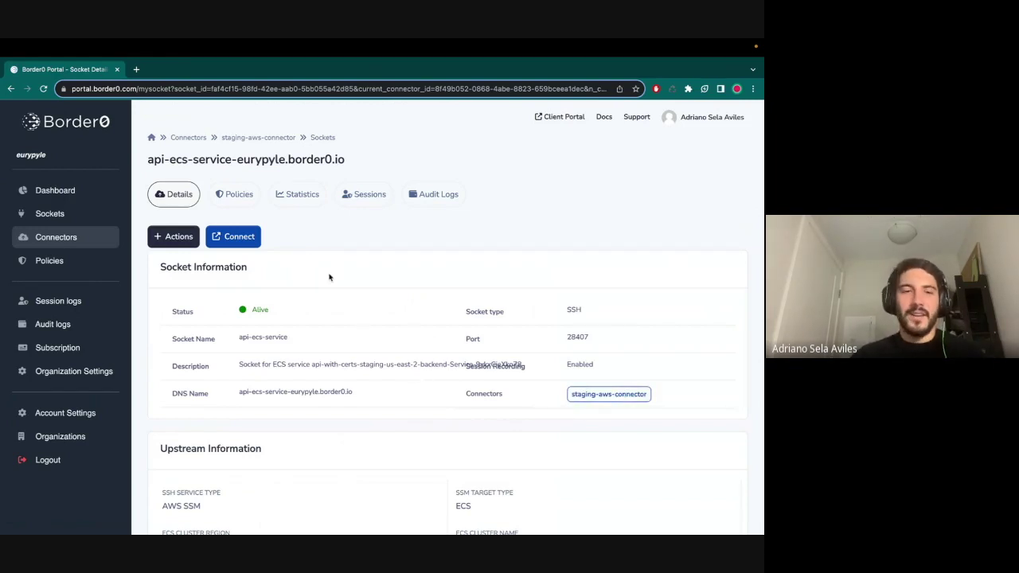
- Connect to api-ecs-service over SSH, choosing the backend ECS task and backend container
{"action": "left_click", "coordinate": [241, 237]}
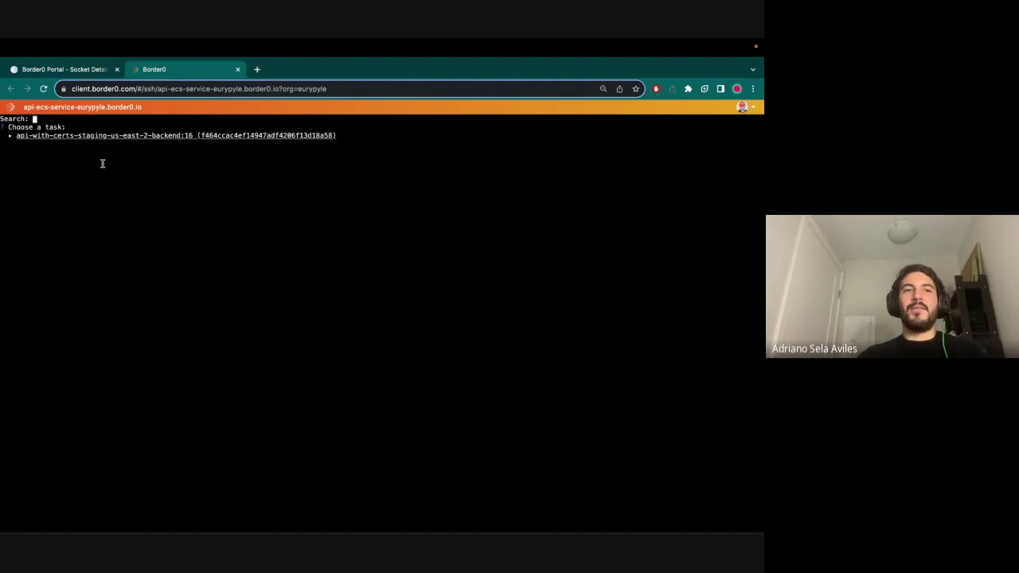
{"action": "key", "text": "Return"}
{"action": "key", "text": "Down"}
{"action": "key", "text": "Down"}
{"action": "key", "text": "Return"}
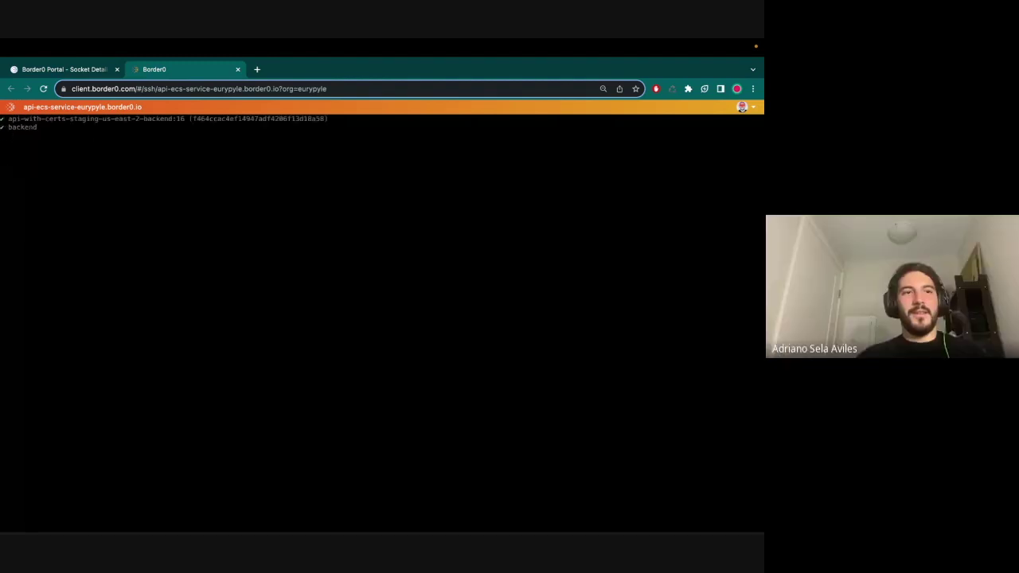
- Run top, quit it, exit the shell and close the terminal tab
{"action": "type", "text": "top"}
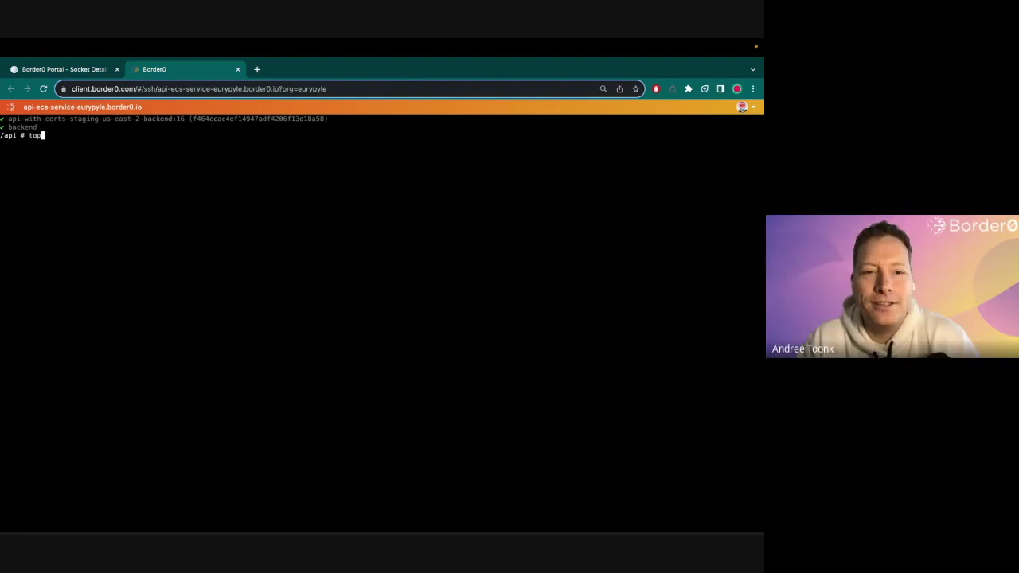
{"action": "key", "text": "Return"}
{"action": "key", "text": "q"}
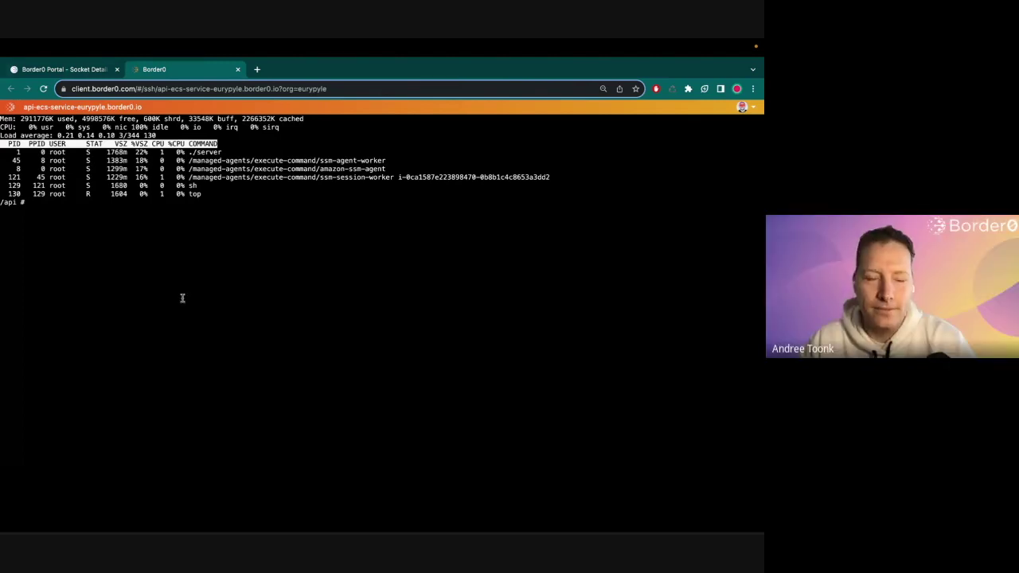
{"action": "type", "text": "exit"}
{"action": "key", "text": "Return"}
{"action": "key", "text": "super+w"}
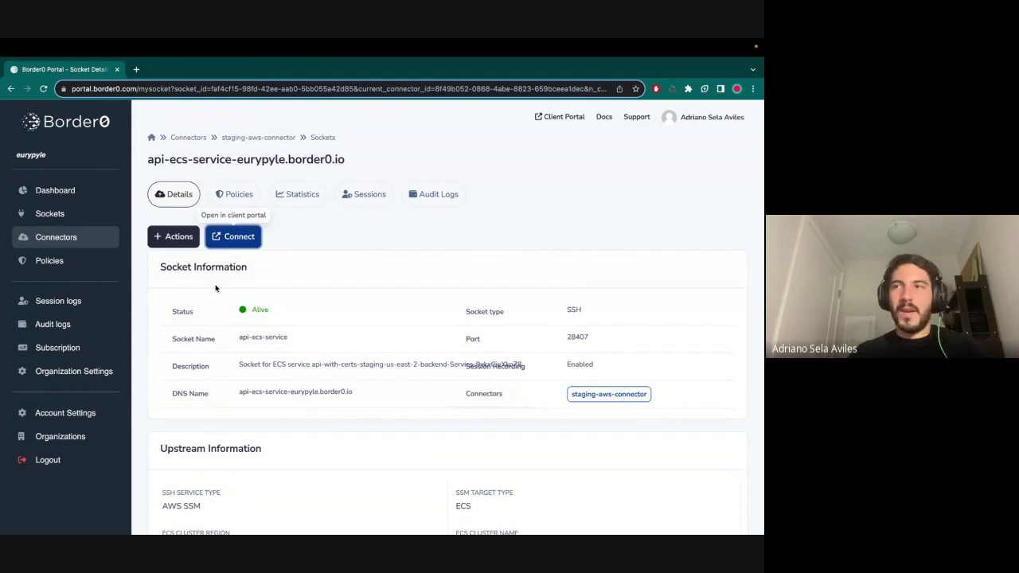
- Browse the Organization Settings tabs: invites, access tokens, domains and identity providers
{"action": "left_click", "coordinate": [55, 377]}
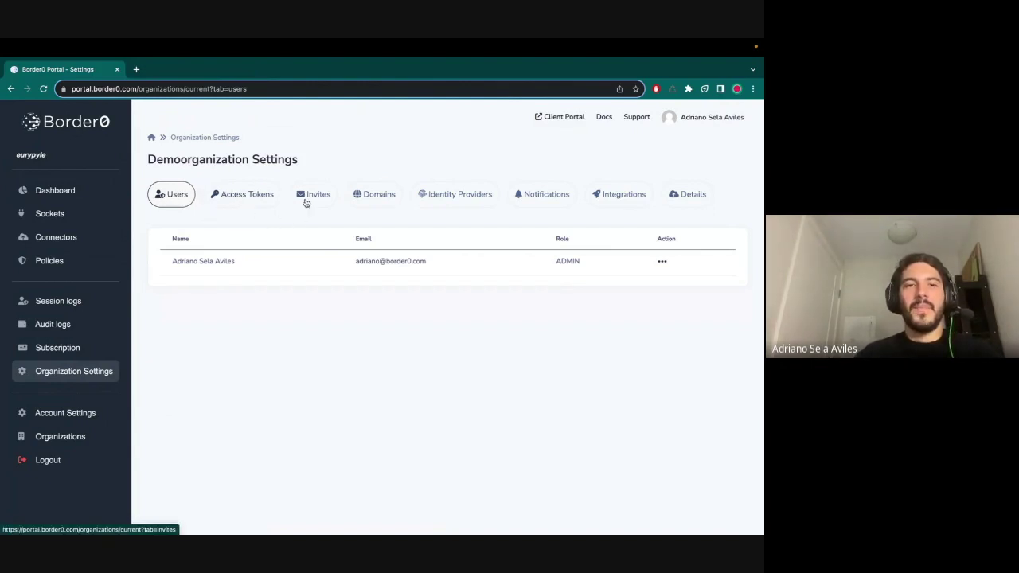
{"action": "left_click", "coordinate": [302, 201]}
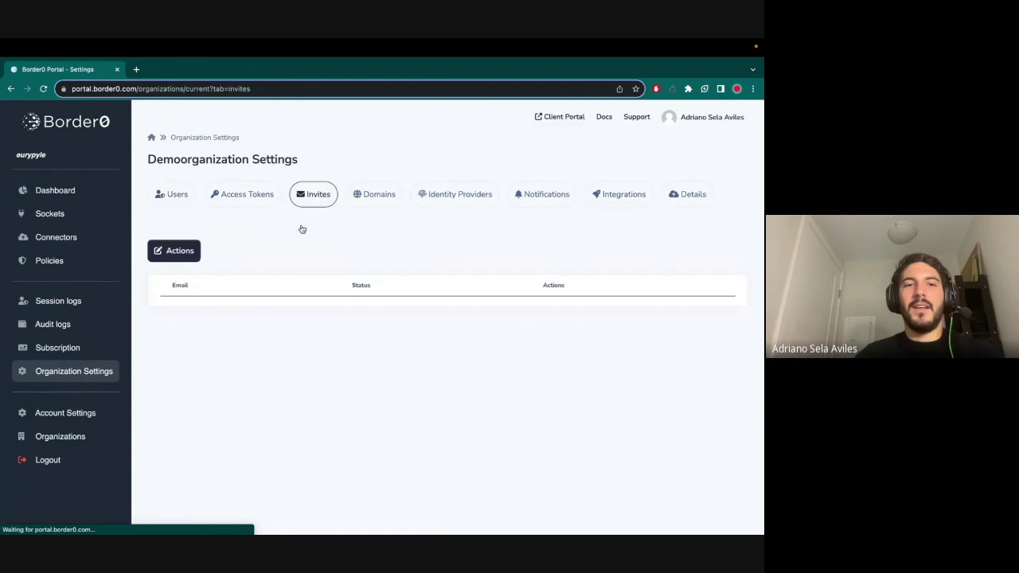
{"action": "left_click", "coordinate": [241, 204]}
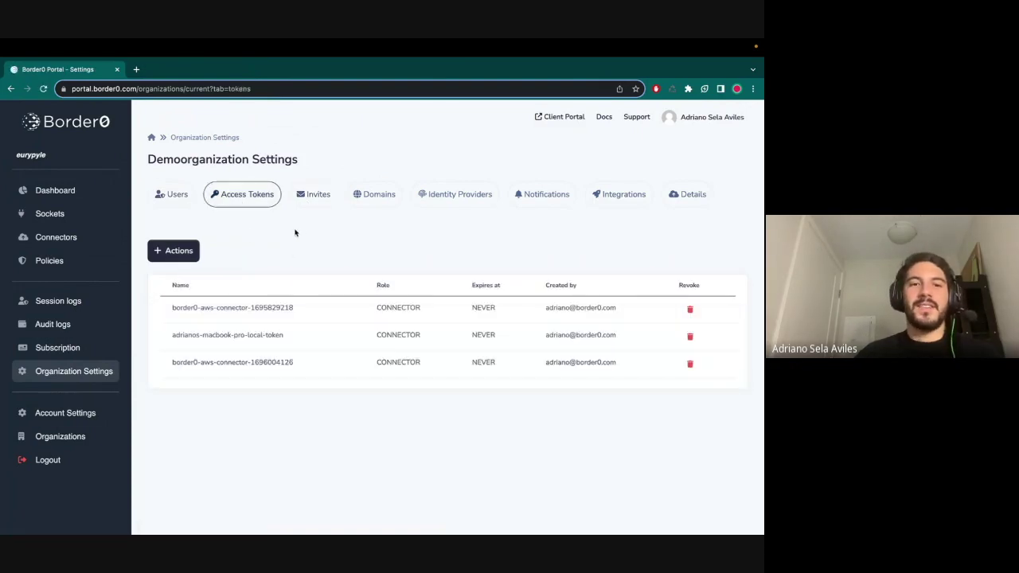
{"action": "left_click", "coordinate": [380, 196]}
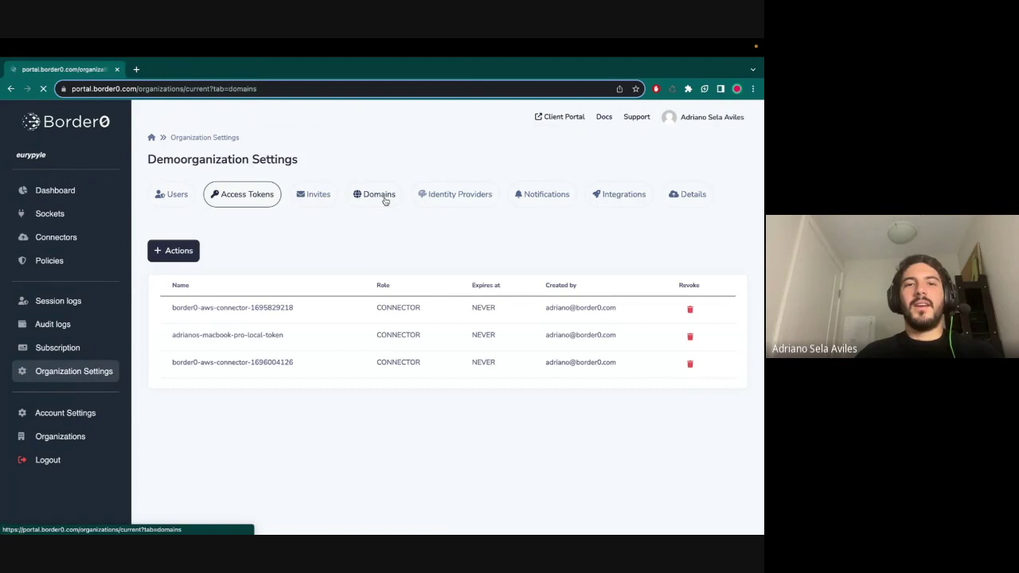
{"action": "left_click", "coordinate": [454, 200]}
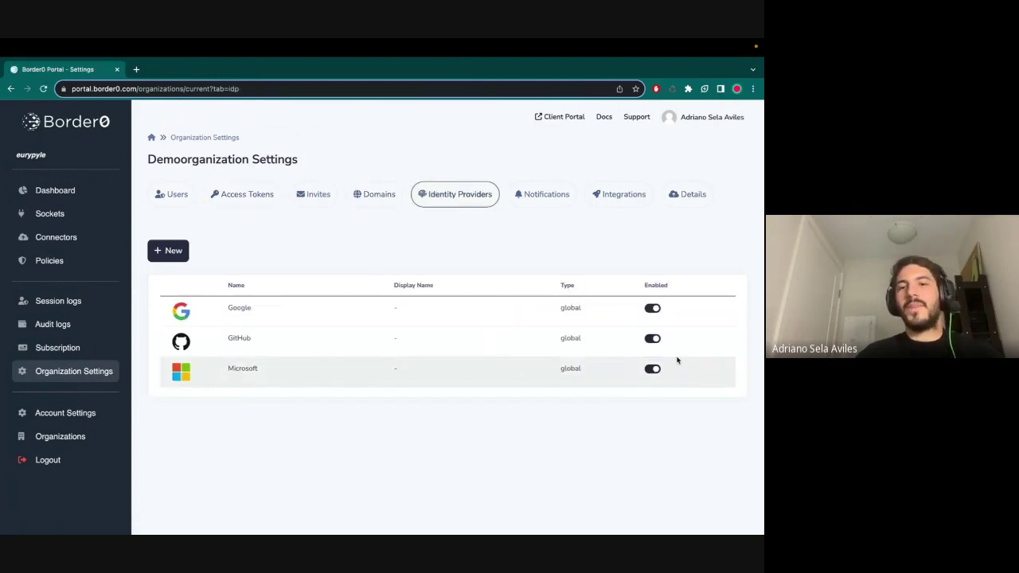
{"action": "left_click", "coordinate": [174, 256]}
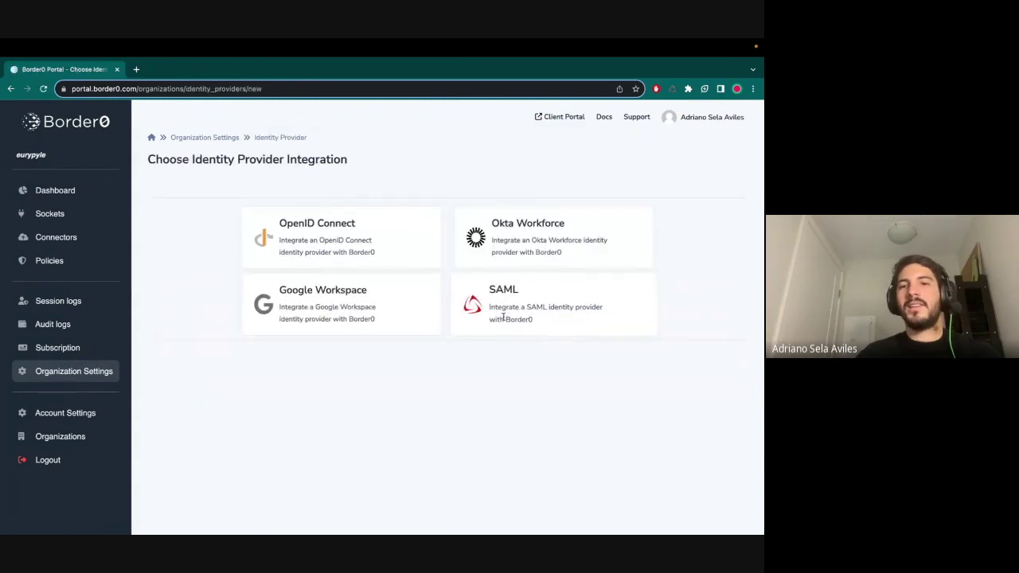
{"action": "left_click", "coordinate": [228, 138]}
- Disable and remove the cloudwatch-integration-notifications notification
{"action": "left_click", "coordinate": [536, 206]}
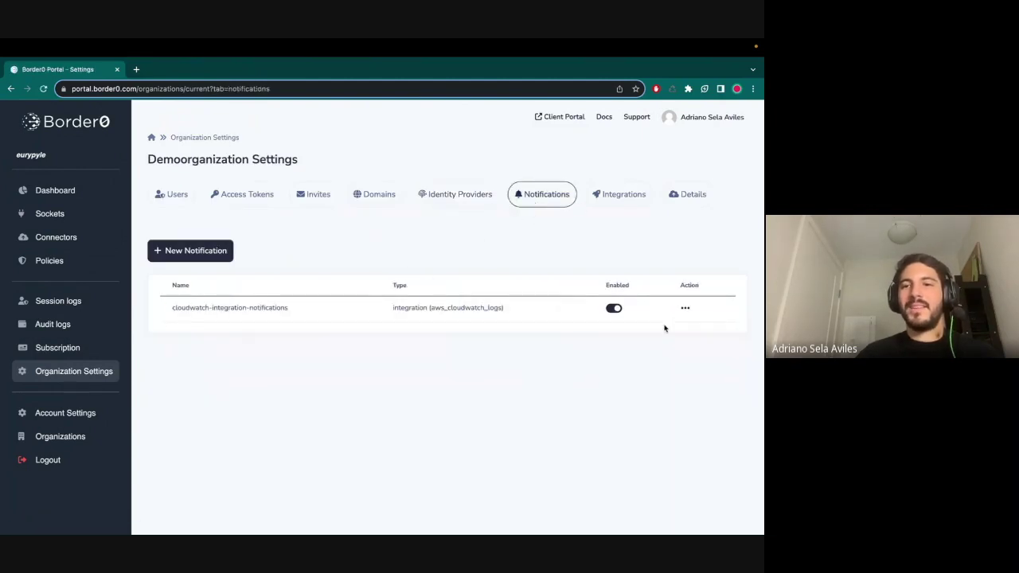
{"action": "left_click", "coordinate": [613, 308]}
{"action": "left_click", "coordinate": [684, 310]}
{"action": "left_click", "coordinate": [687, 311]}
- Remove the cloudwatch-integration integration from the Integrations list
{"action": "left_click", "coordinate": [618, 235]}
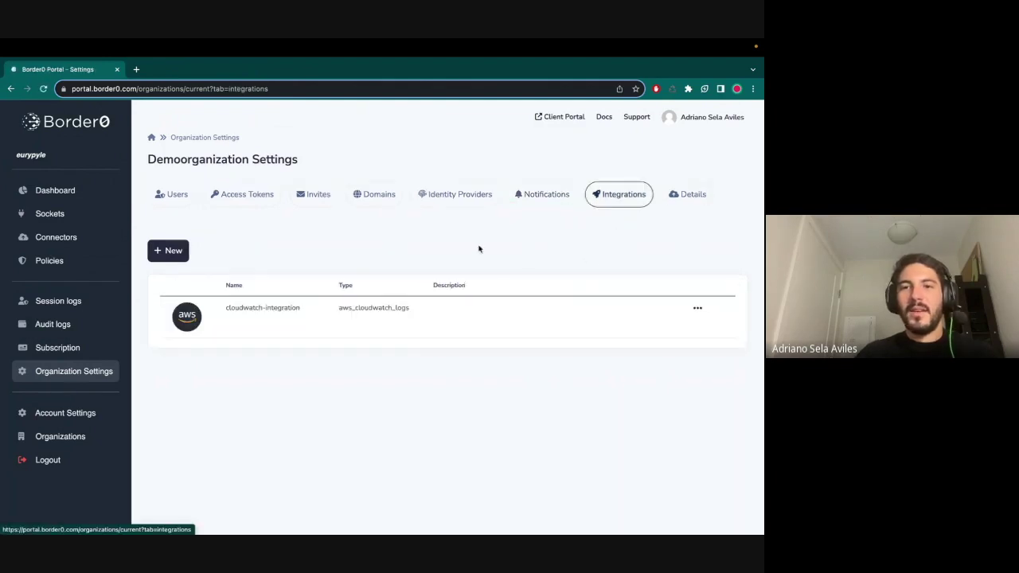
{"action": "left_click", "coordinate": [696, 309]}
{"action": "left_click", "coordinate": [698, 312]}
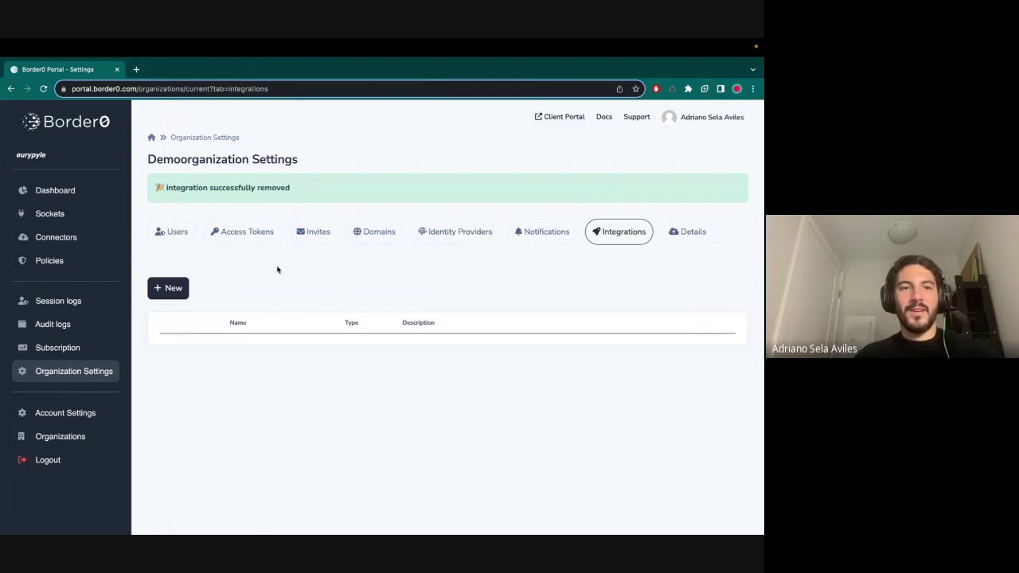
- Start a new integration of type AWS CloudWatch Logs
{"action": "left_click", "coordinate": [174, 291]}
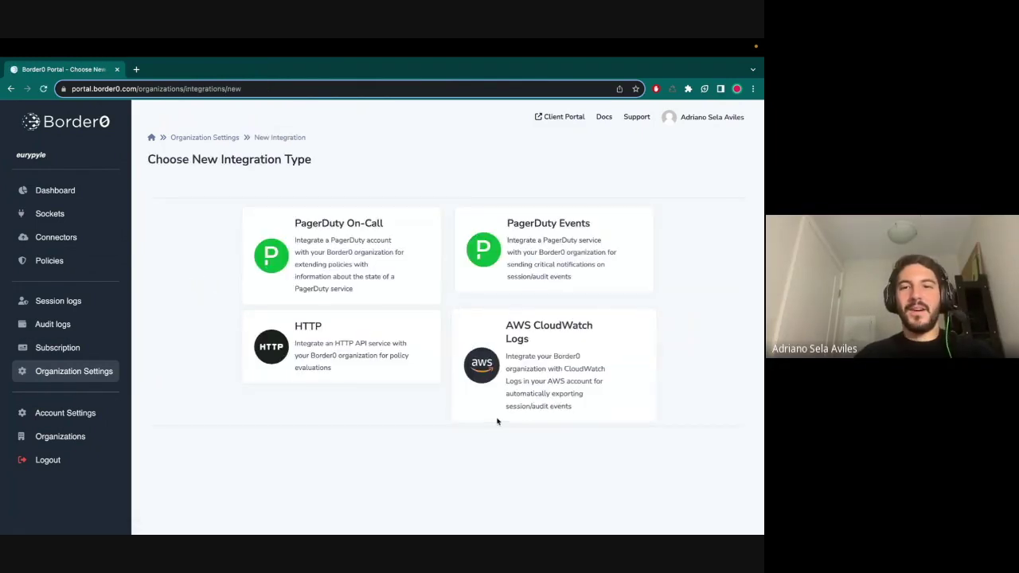
{"action": "left_click", "coordinate": [519, 366]}
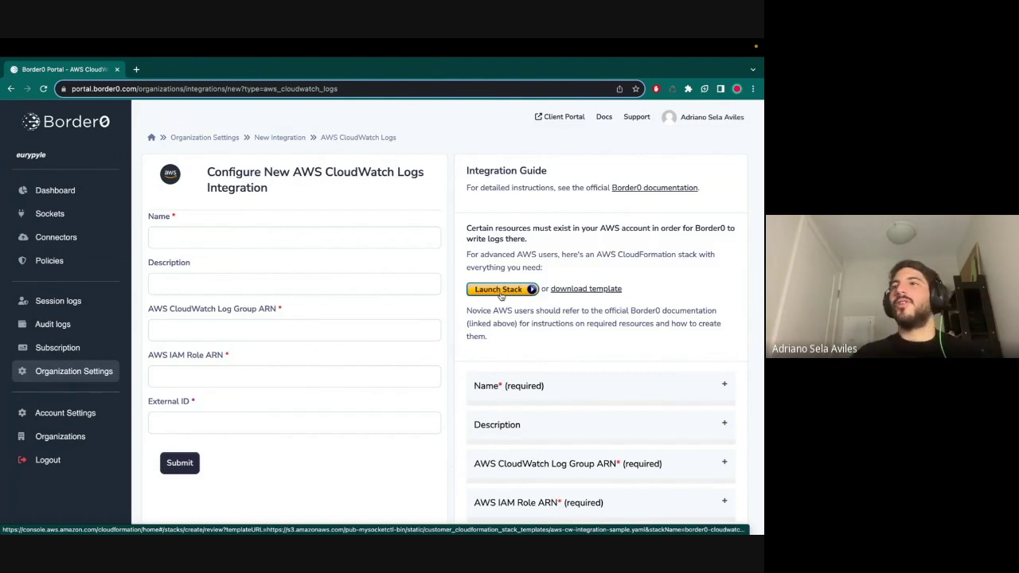
{"action": "scroll", "coordinate": [578, 334], "scroll_direction": "down", "scroll_amount": 1}
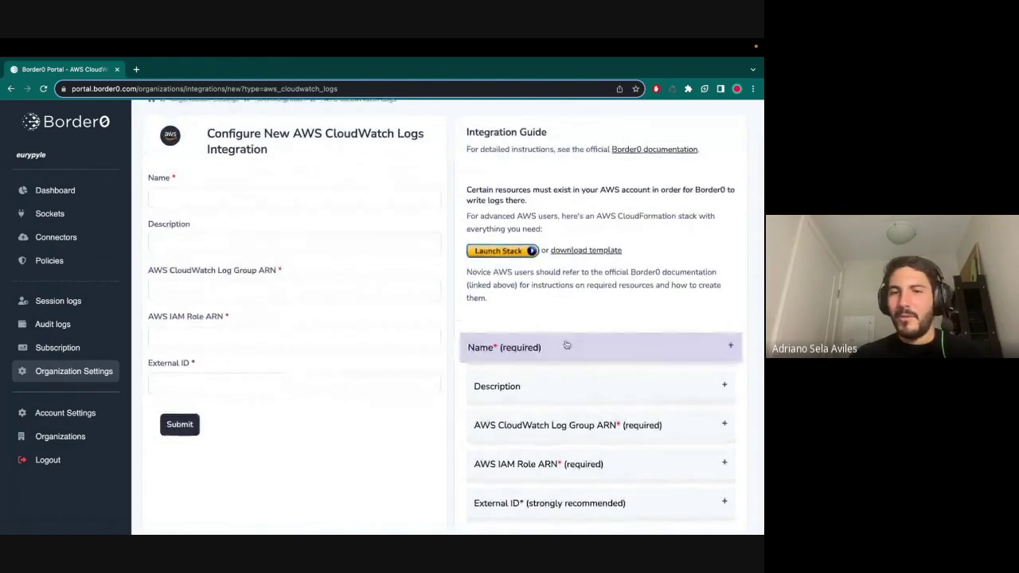
- Review the Name, log group ARN, IAM role ARN and External ID guides, then Launch Stack
{"action": "left_click", "coordinate": [549, 350]}
{"action": "left_click", "coordinate": [549, 352]}
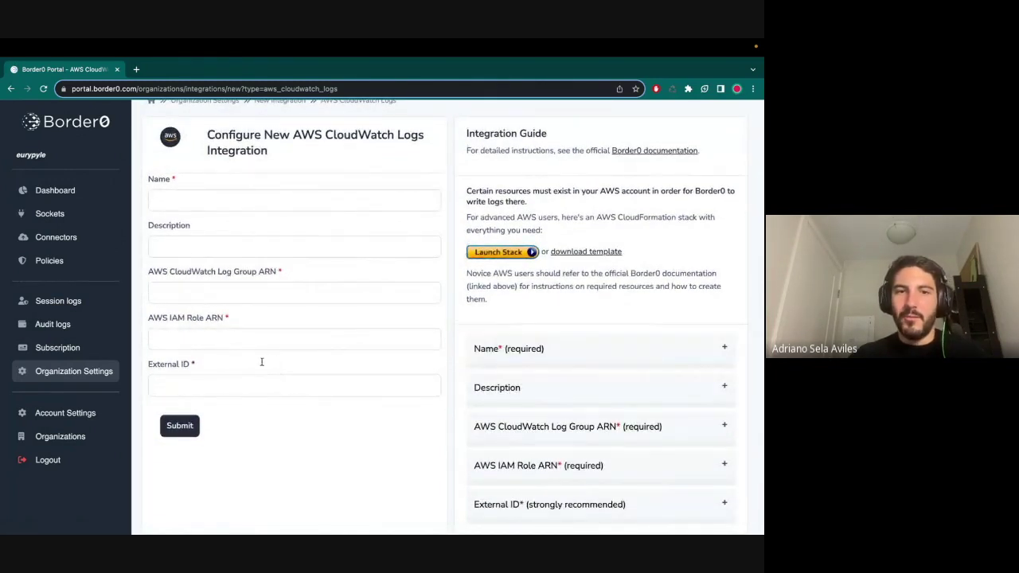
{"action": "left_click", "coordinate": [557, 426]}
{"action": "scroll", "coordinate": [549, 446], "scroll_direction": "down", "scroll_amount": 1}
{"action": "left_click", "coordinate": [541, 464]}
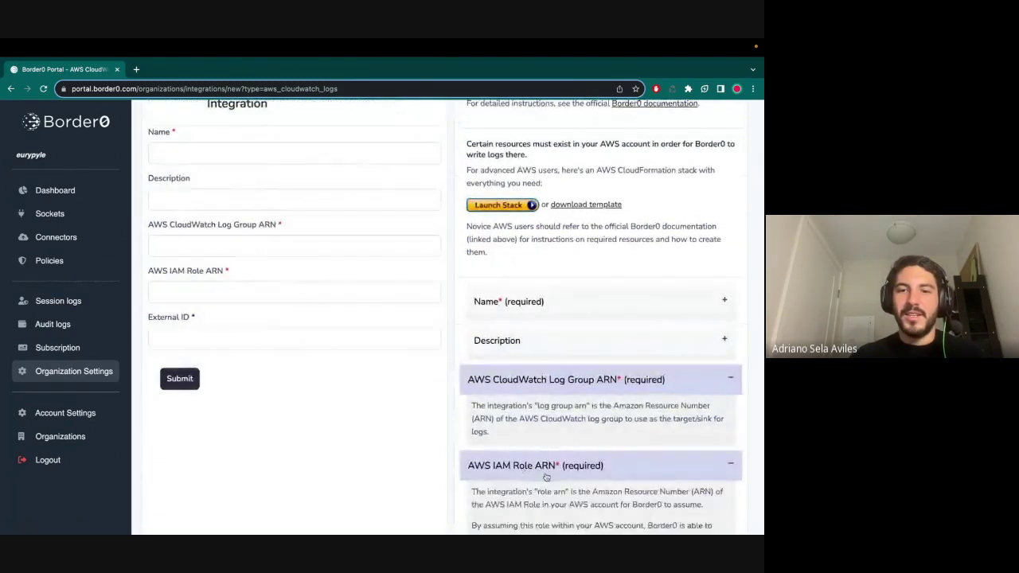
{"action": "scroll", "coordinate": [546, 473], "scroll_direction": "down", "scroll_amount": 2}
{"action": "scroll", "coordinate": [546, 478], "scroll_direction": "up", "scroll_amount": 1}
{"action": "left_click", "coordinate": [548, 498]}
{"action": "left_click", "coordinate": [550, 503]}
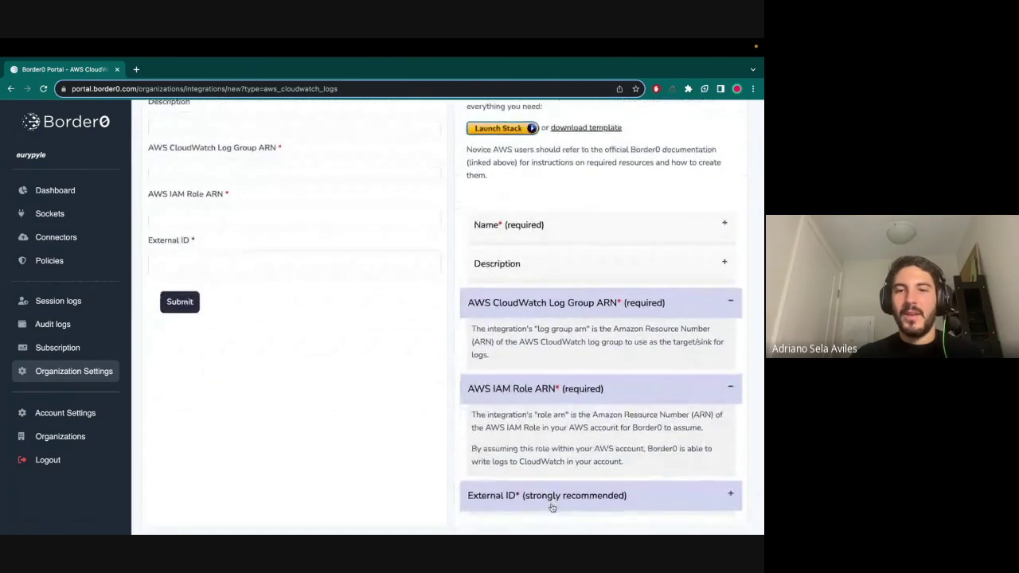
{"action": "left_click", "coordinate": [534, 312]}
{"action": "scroll", "coordinate": [533, 334], "scroll_direction": "up", "scroll_amount": 1}
{"action": "left_click", "coordinate": [541, 429]}
{"action": "scroll", "coordinate": [549, 358], "scroll_direction": "up", "scroll_amount": 3}
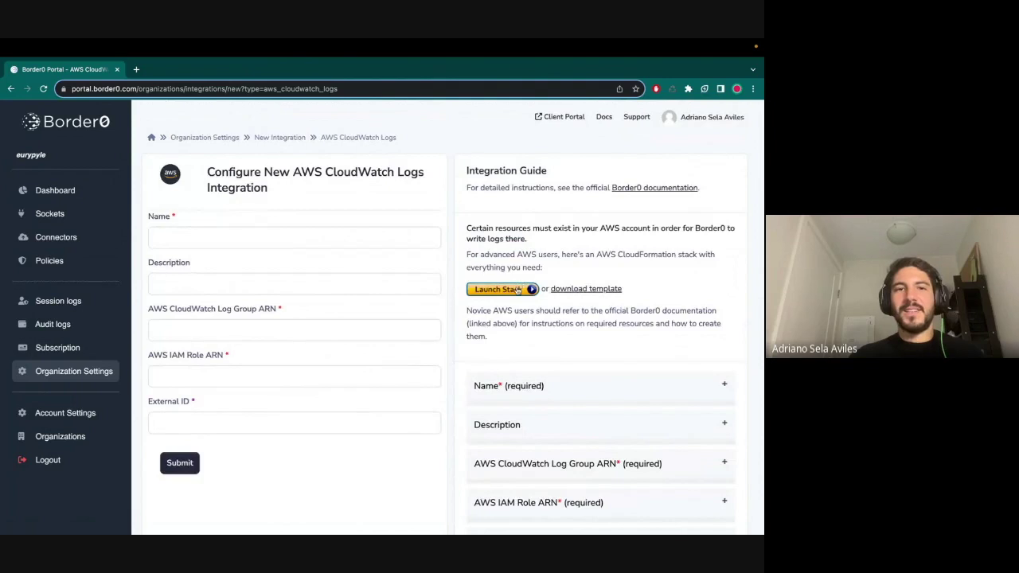
{"action": "left_click", "coordinate": [517, 288]}
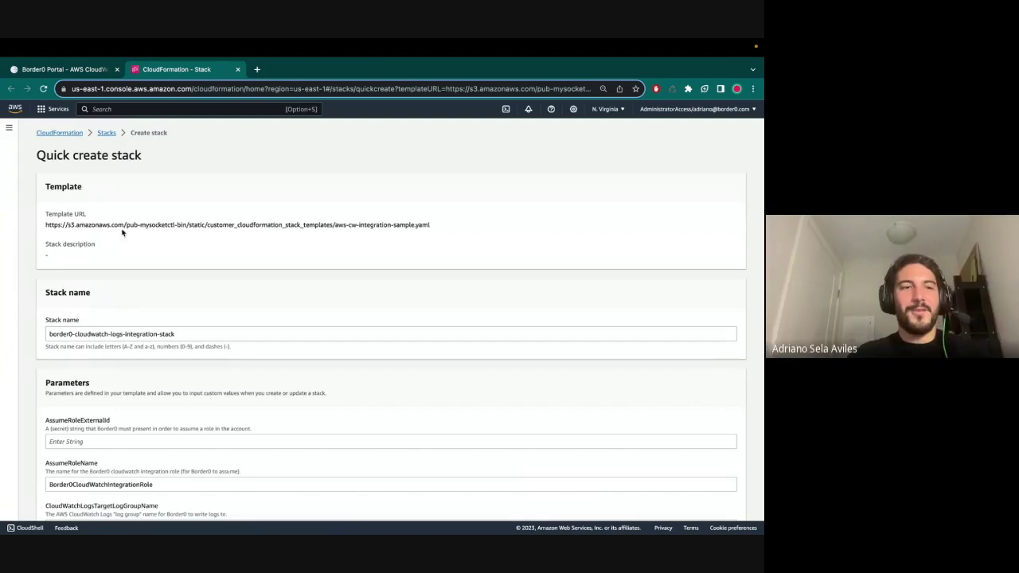
- Give AssumeRoleExternalId a random string, acknowledge IAM resource creation, and create the stack
{"action": "scroll", "coordinate": [146, 361], "scroll_direction": "down", "scroll_amount": 1}
{"action": "scroll", "coordinate": [146, 361], "scroll_direction": "down", "scroll_amount": 4}
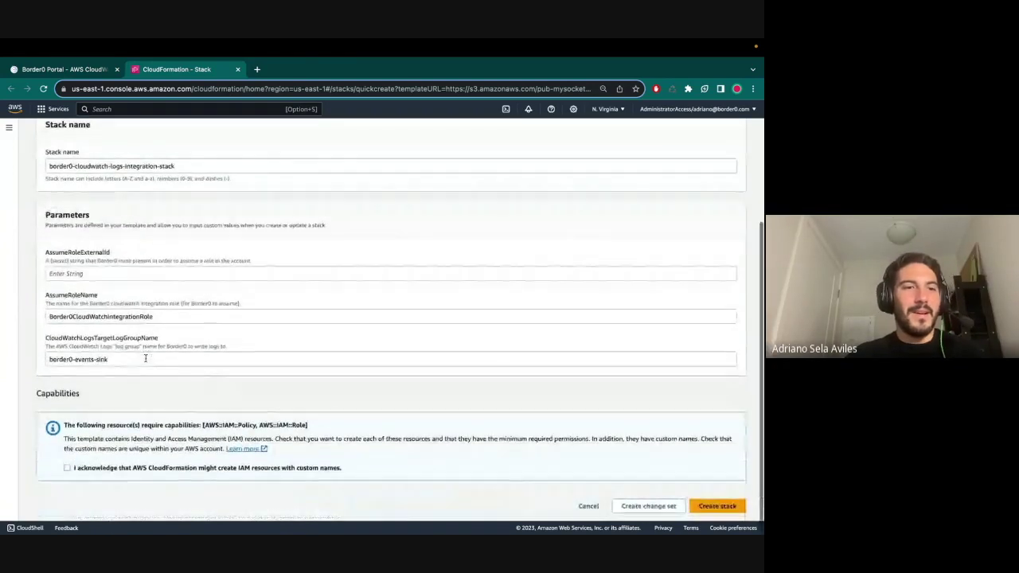
{"action": "left_click_drag", "start_coordinate": [49, 296], "coordinate": [104, 298]}
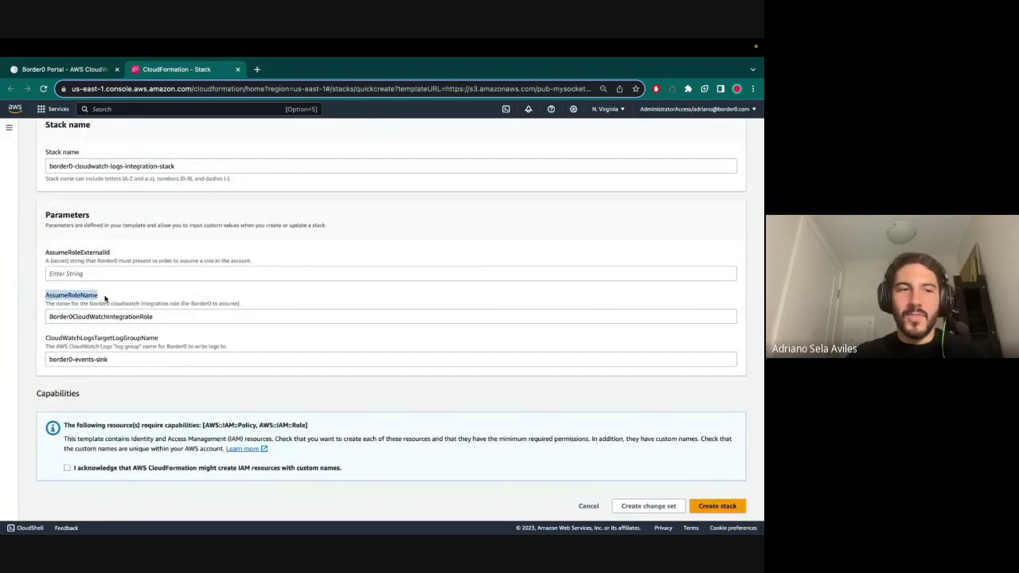
{"action": "left_click_drag", "start_coordinate": [52, 255], "coordinate": [98, 255]}
{"action": "left_click", "coordinate": [93, 255]}
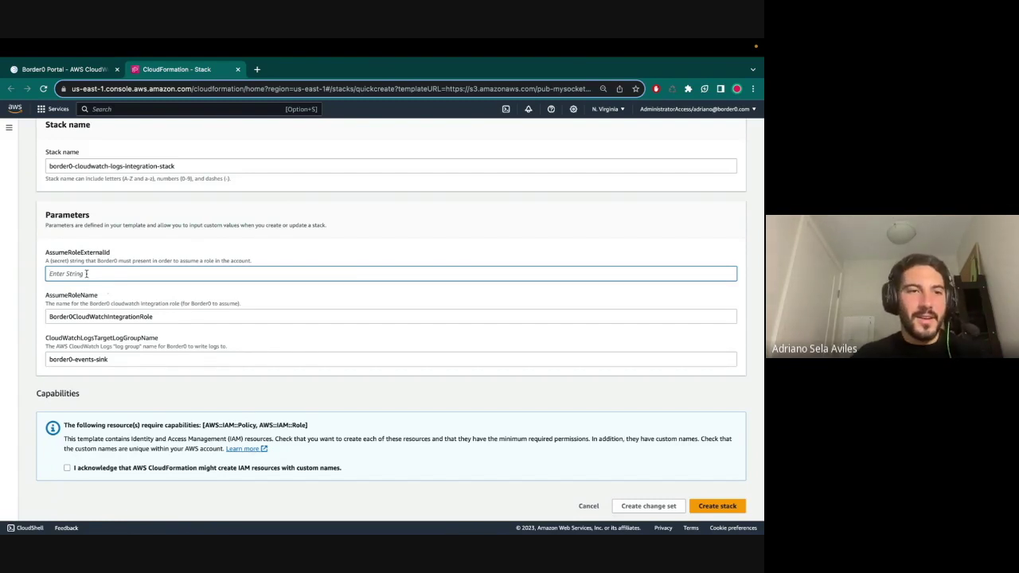
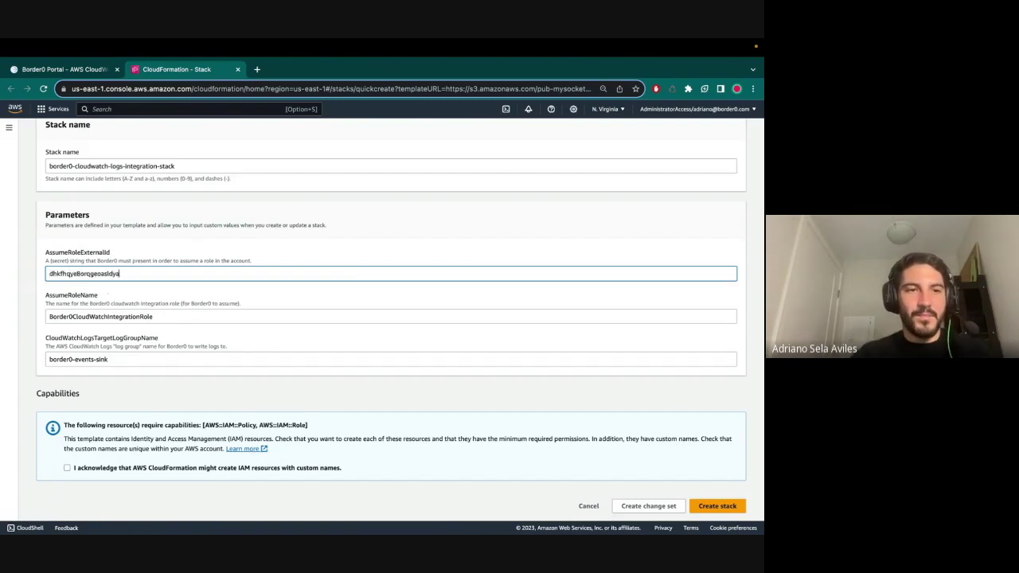
{"action": "left_click", "coordinate": [67, 468]}
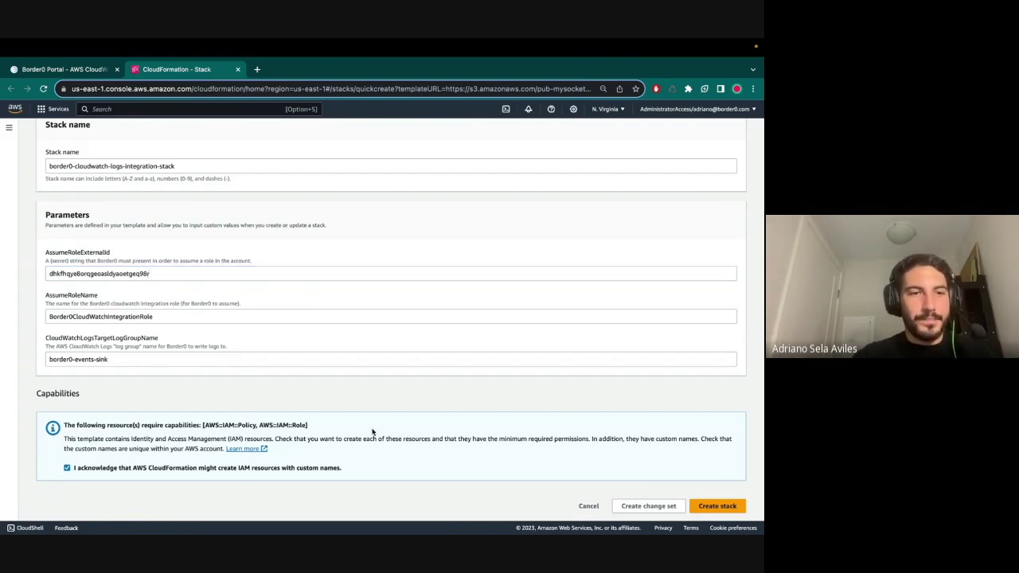
{"action": "left_click", "coordinate": [705, 507]}
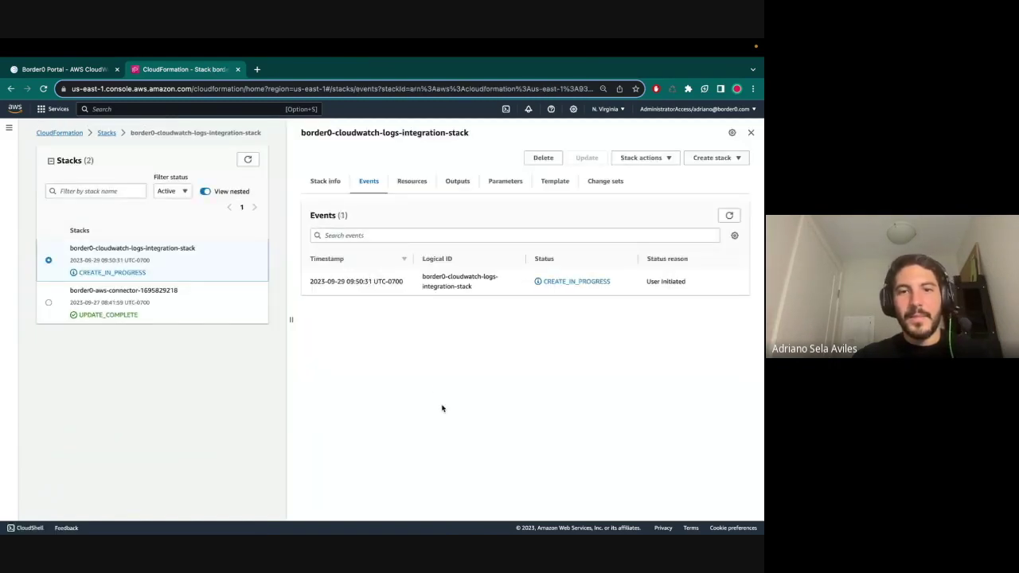
- Refresh the stack's Resources until the role, policy and border0-events-sink log group are CREATE_COMPLETE
{"action": "left_click", "coordinate": [729, 217]}
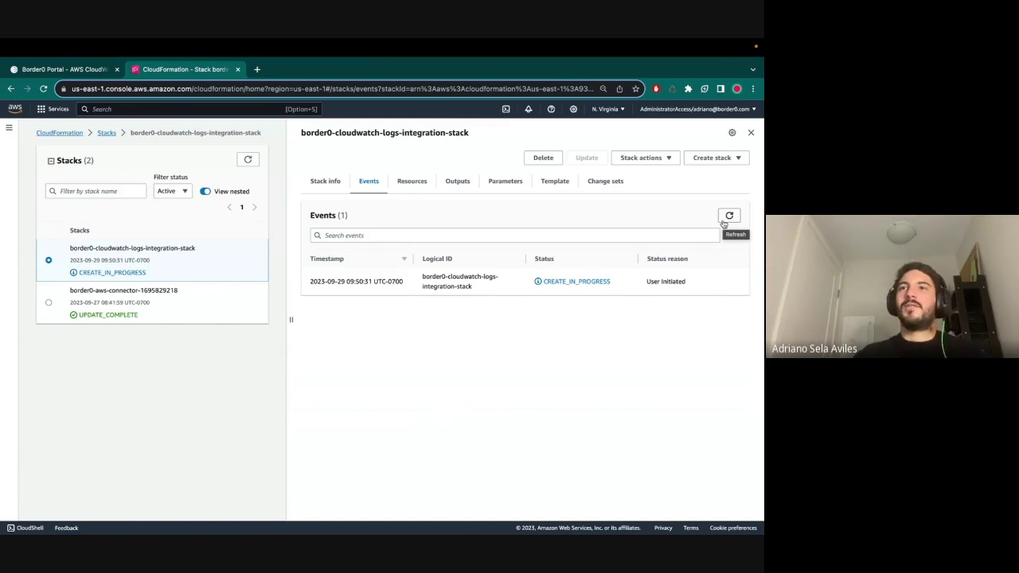
{"action": "left_click", "coordinate": [729, 215]}
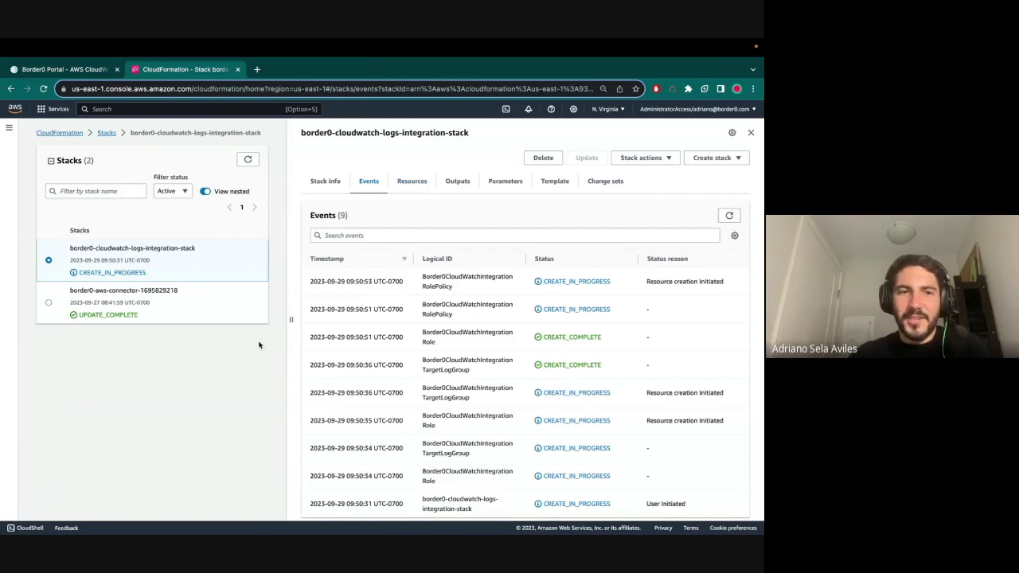
{"action": "left_click", "coordinate": [727, 215]}
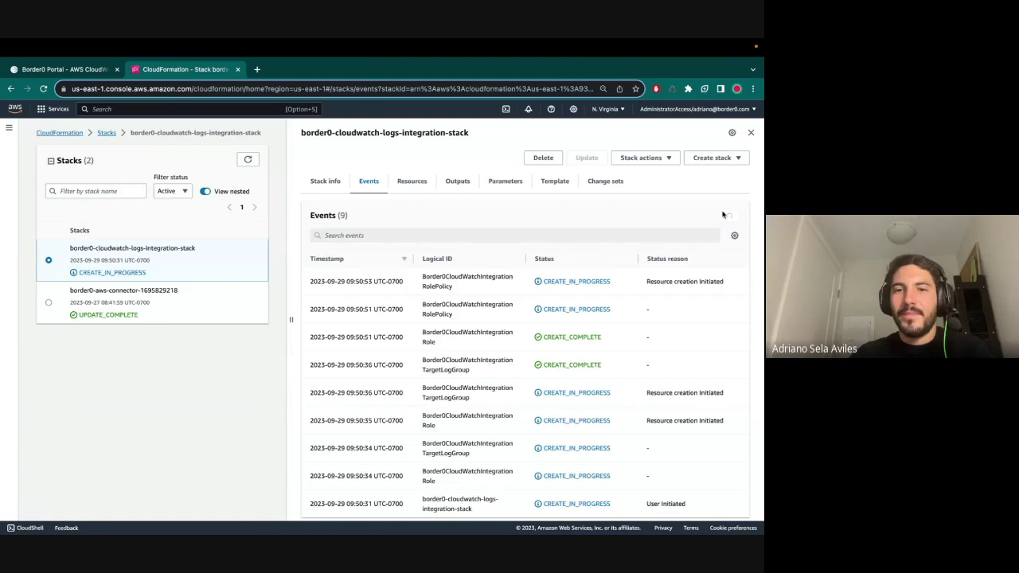
{"action": "left_click", "coordinate": [405, 182]}
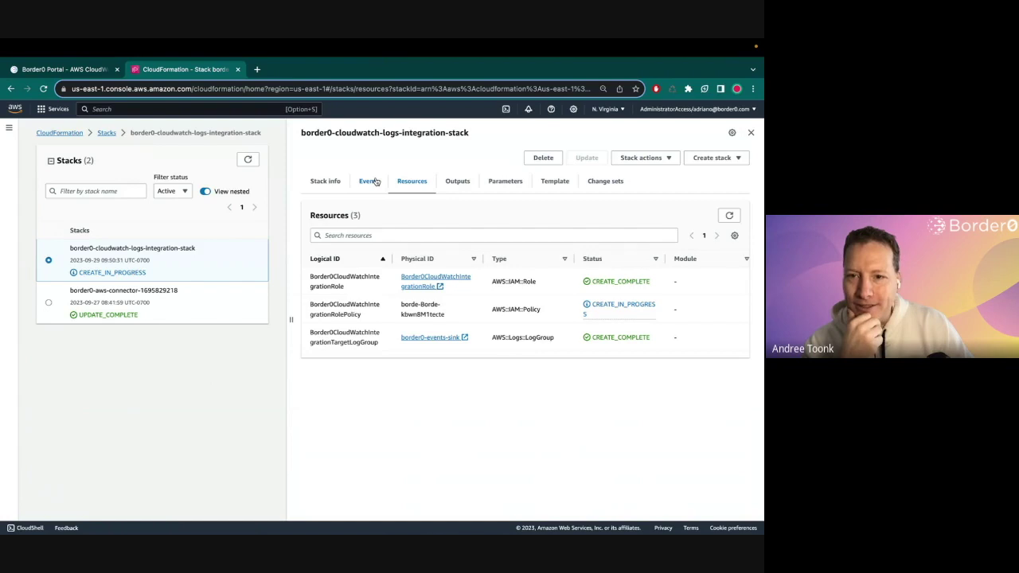
{"action": "left_click", "coordinate": [728, 214]}
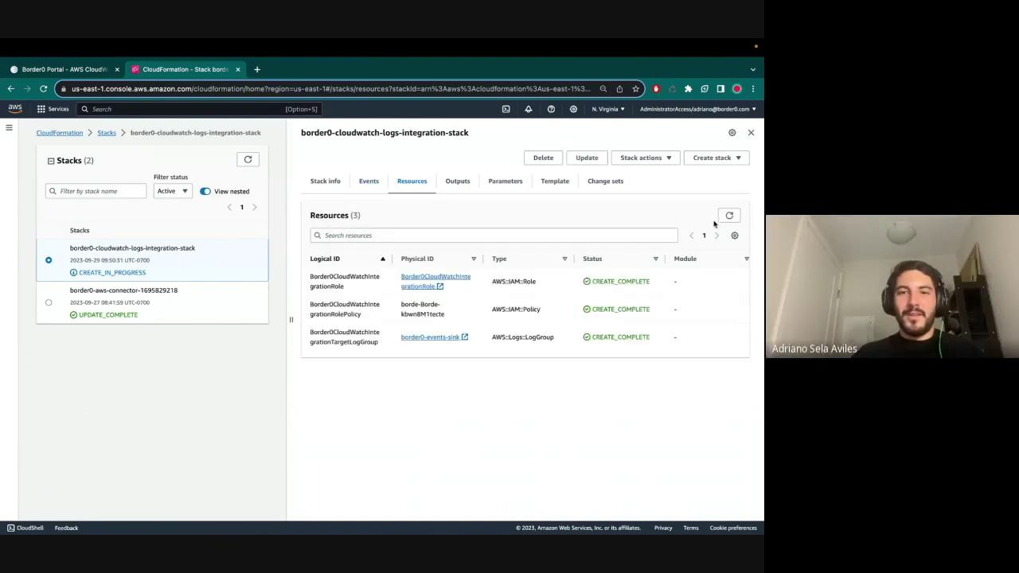
{"action": "left_click", "coordinate": [247, 159]}
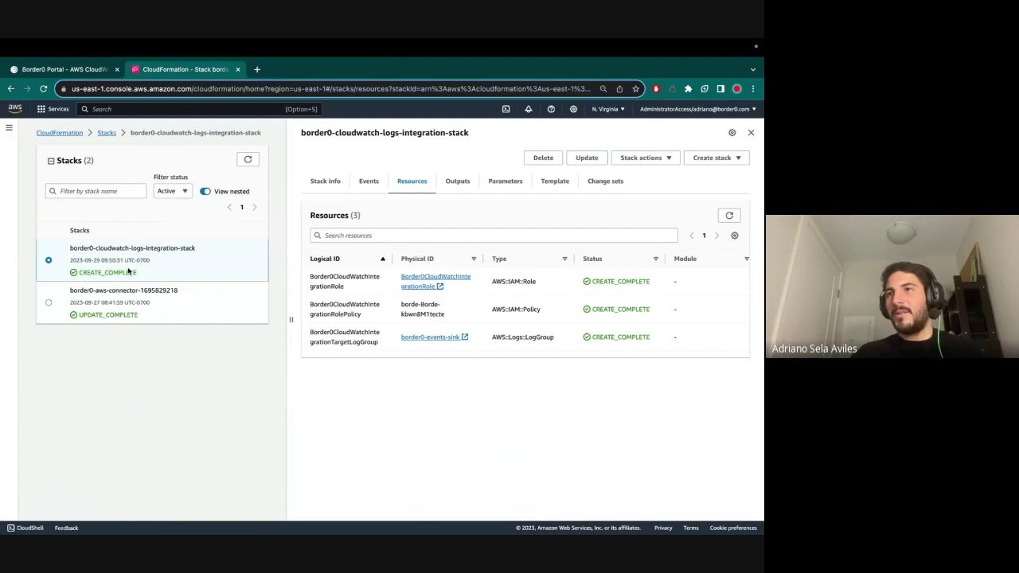
{"action": "left_click", "coordinate": [128, 301]}
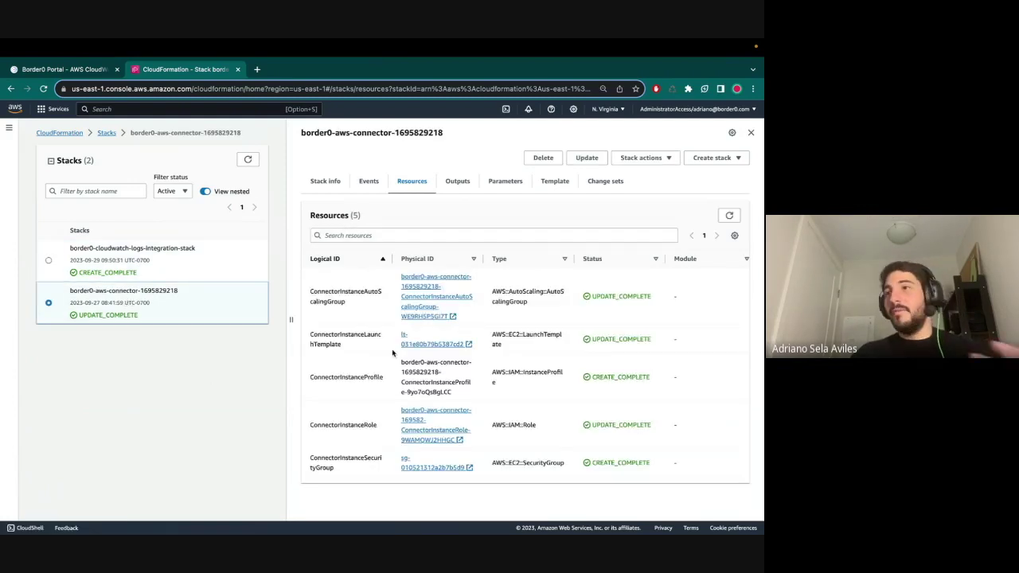
{"action": "left_click", "coordinate": [557, 181]}
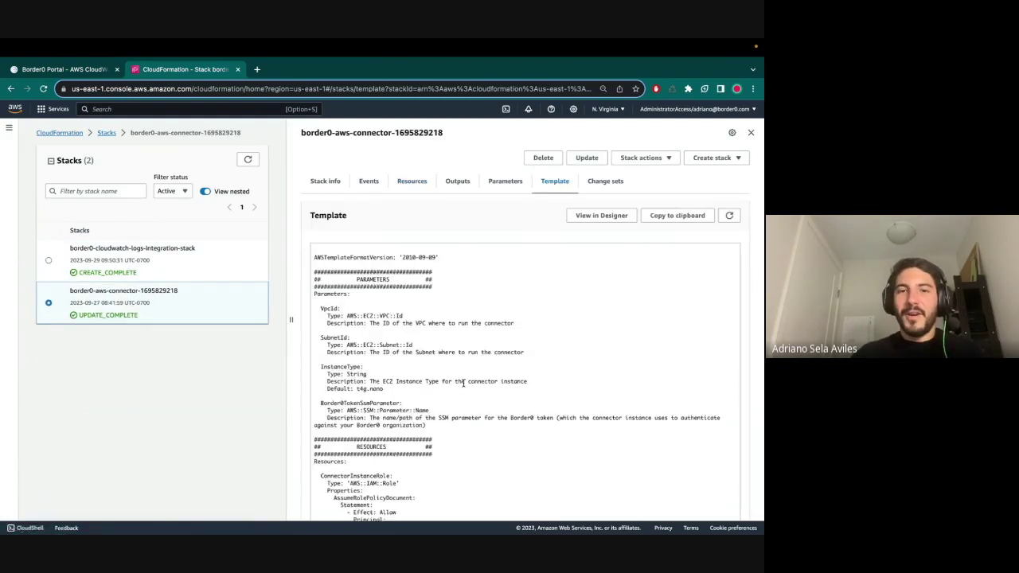
{"action": "scroll", "coordinate": [463, 384], "scroll_direction": "down", "scroll_amount": 15}
{"action": "scroll", "coordinate": [464, 386], "scroll_direction": "down", "scroll_amount": 3}
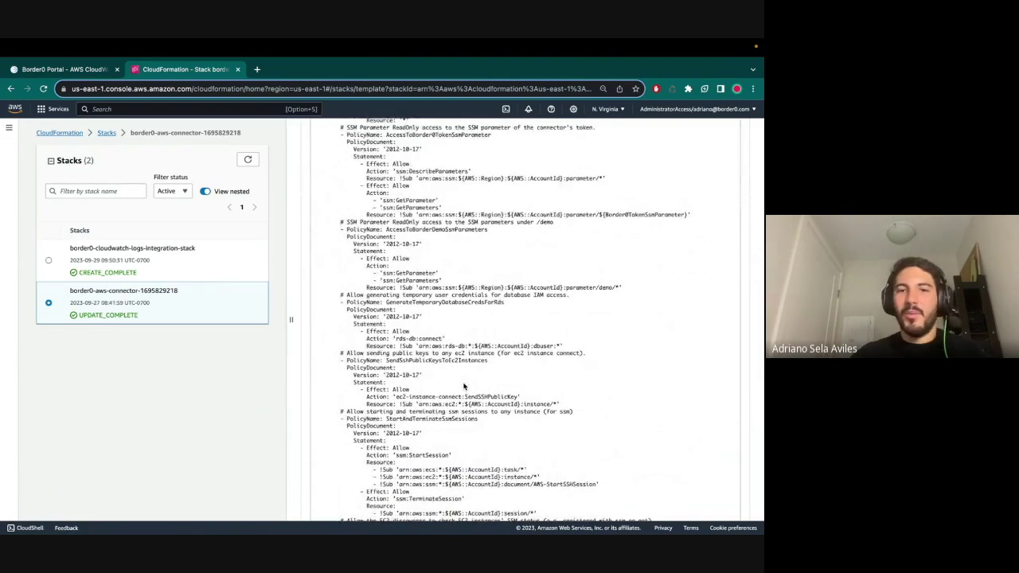
{"action": "scroll", "coordinate": [517, 262], "scroll_direction": "down", "scroll_amount": 3}
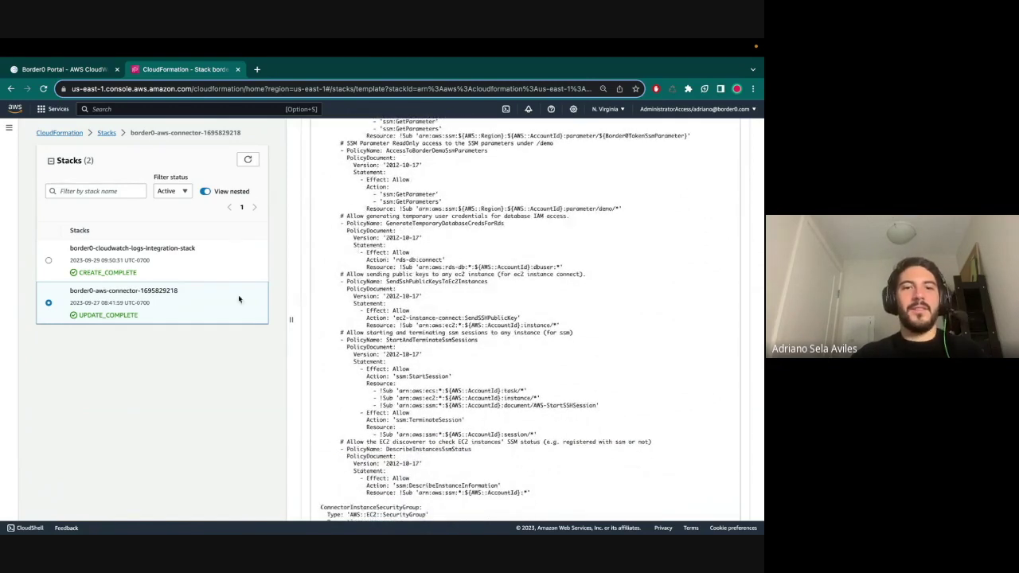
{"action": "scroll", "coordinate": [458, 301], "scroll_direction": "up", "scroll_amount": 15}
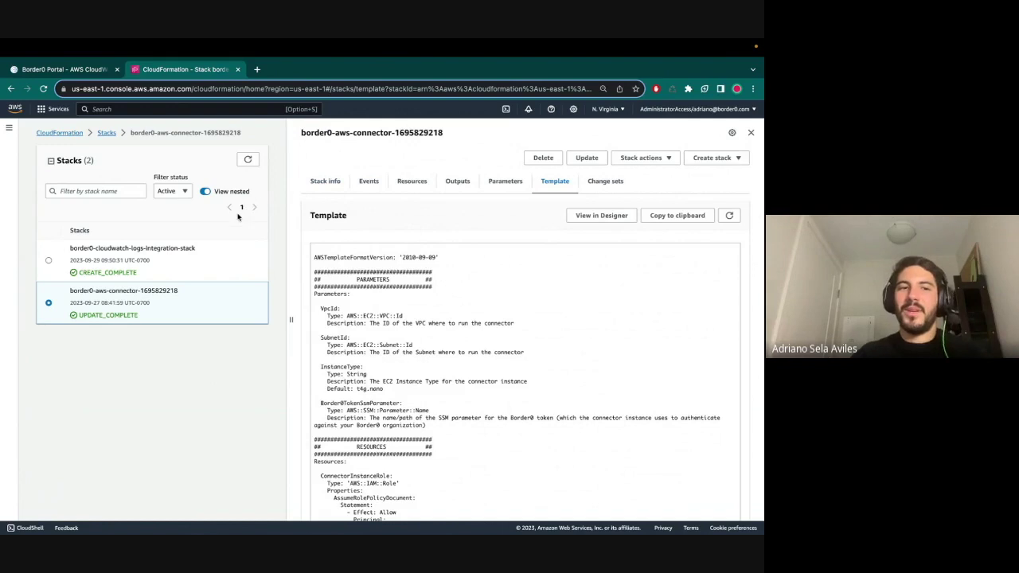
{"action": "left_click", "coordinate": [195, 258]}
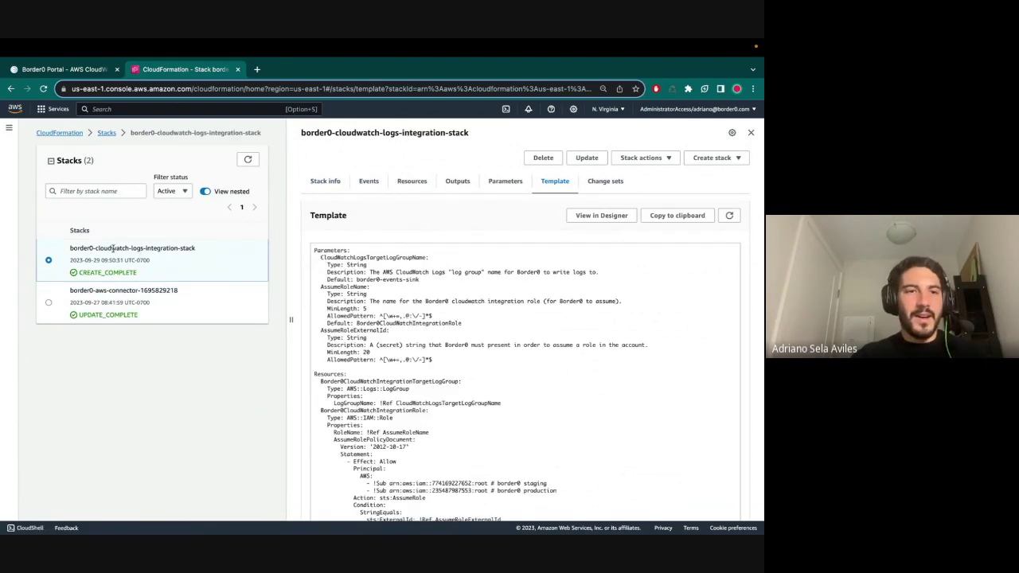
{"action": "left_click", "coordinate": [390, 183]}
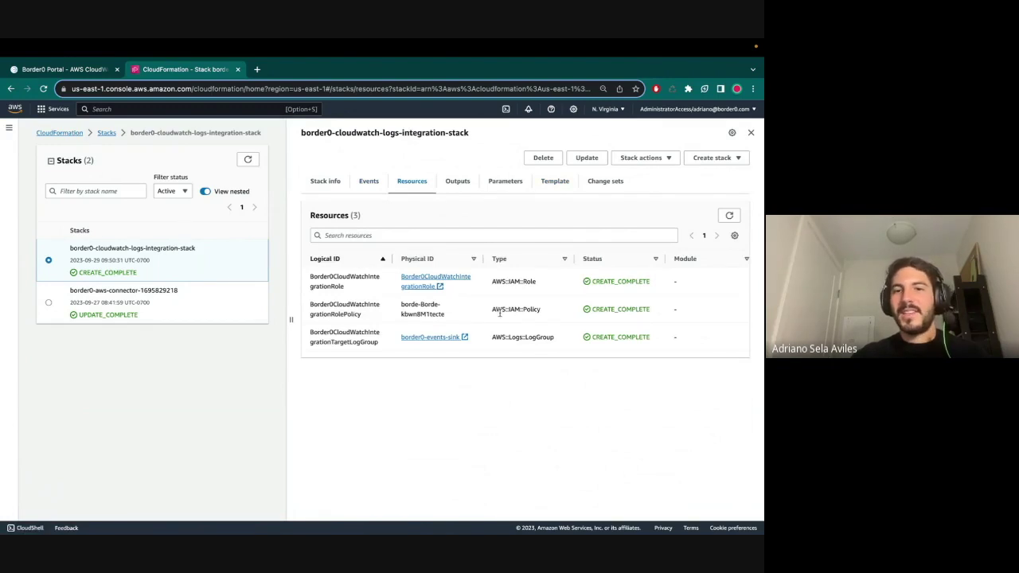
- Name the integration cloudwatch-integration with description 'My Cloudwatch logs integration'
{"action": "left_click", "coordinate": [464, 182]}
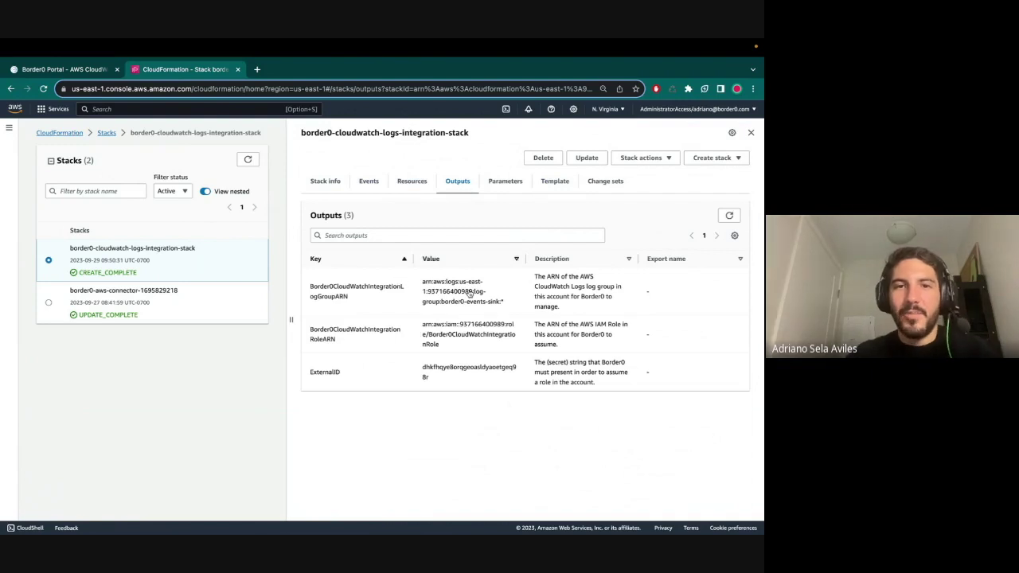
{"action": "left_click", "coordinate": [64, 69]}
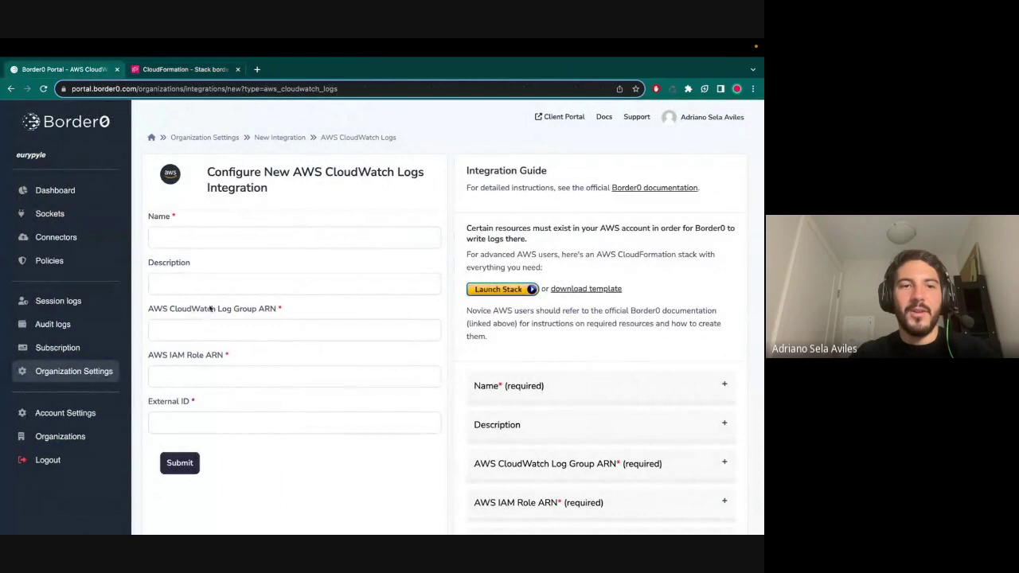
{"action": "left_click", "coordinate": [211, 236]}
{"action": "type", "text": "cloud"}
{"action": "key", "text": "Down"}
{"action": "key", "text": "Return"}
{"action": "left_click", "coordinate": [223, 284]}
{"action": "type", "text": "My Cloudwatch logs integration"}
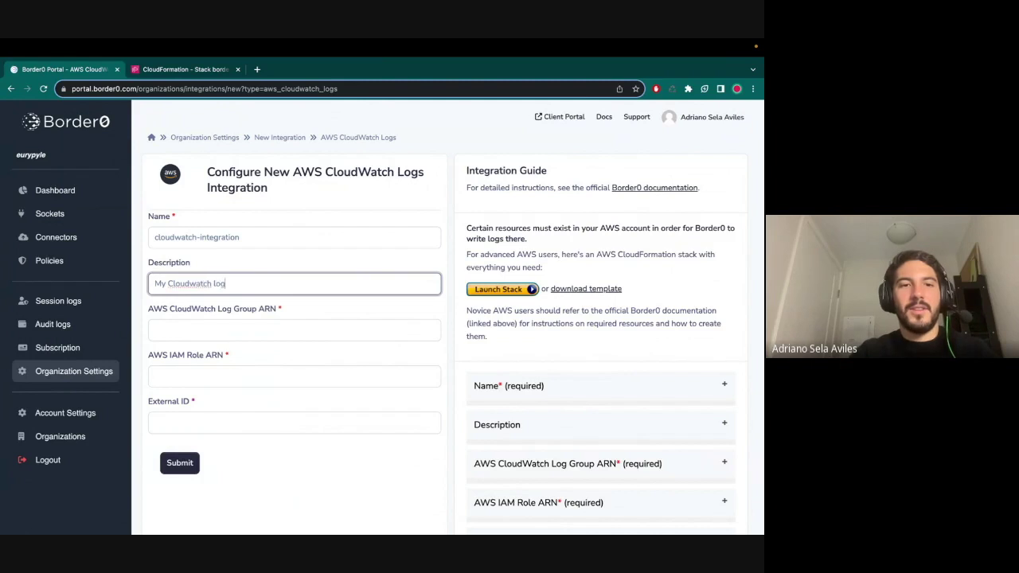
- Copy the log group ARN and IAM role ARN from the stack outputs into the form
{"action": "left_click", "coordinate": [190, 70]}
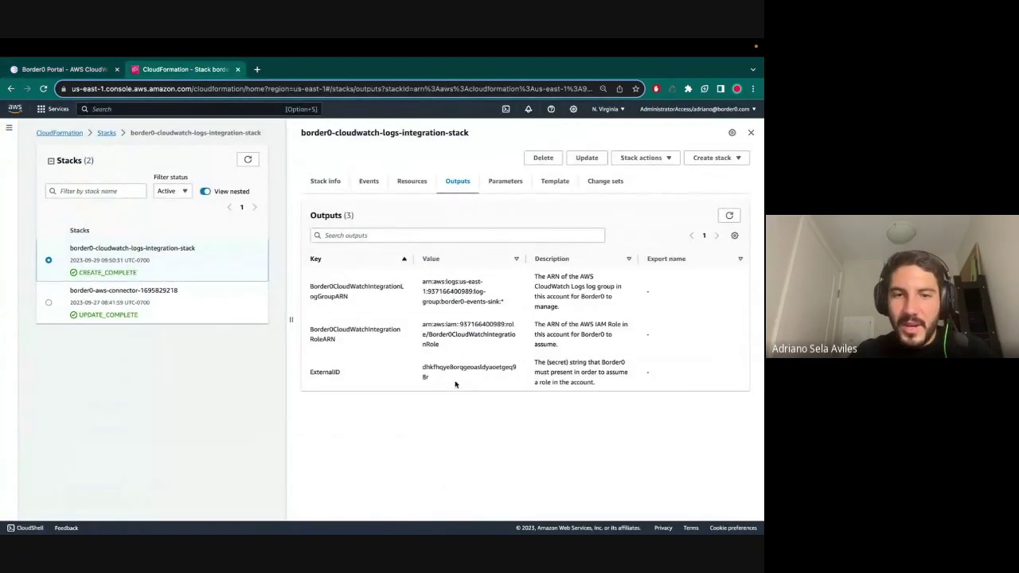
{"action": "left_click_drag", "start_coordinate": [422, 281], "coordinate": [507, 304]}
{"action": "key", "text": "ctrl+c"}
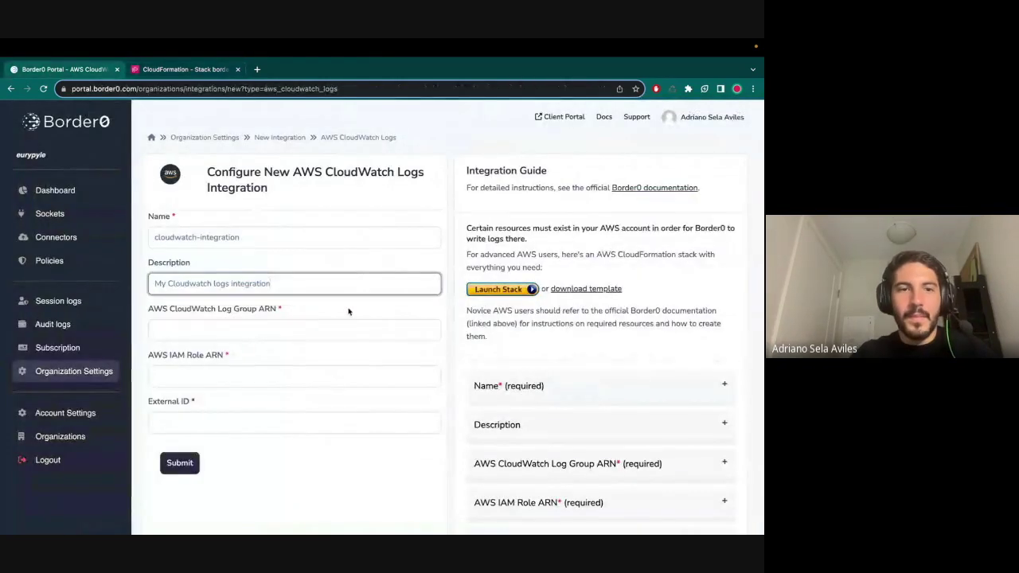
{"action": "left_click", "coordinate": [321, 328]}
{"action": "key", "text": "ctrl+v"}
{"action": "left_click", "coordinate": [183, 69]}
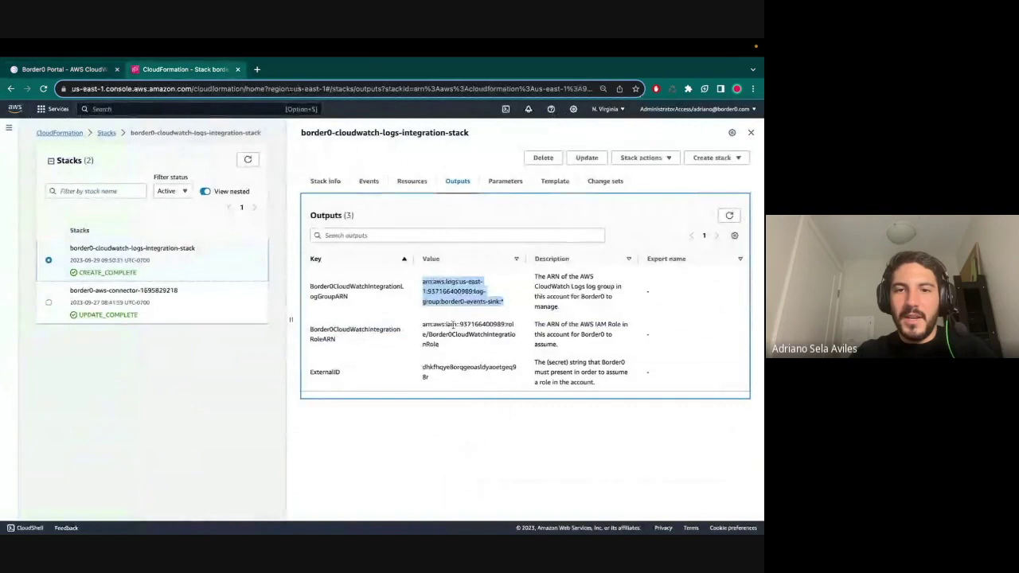
{"action": "left_click_drag", "start_coordinate": [422, 323], "coordinate": [447, 348]}
{"action": "key", "text": "ctrl+c"}
{"action": "key", "text": "ctrl+Page_Up"}
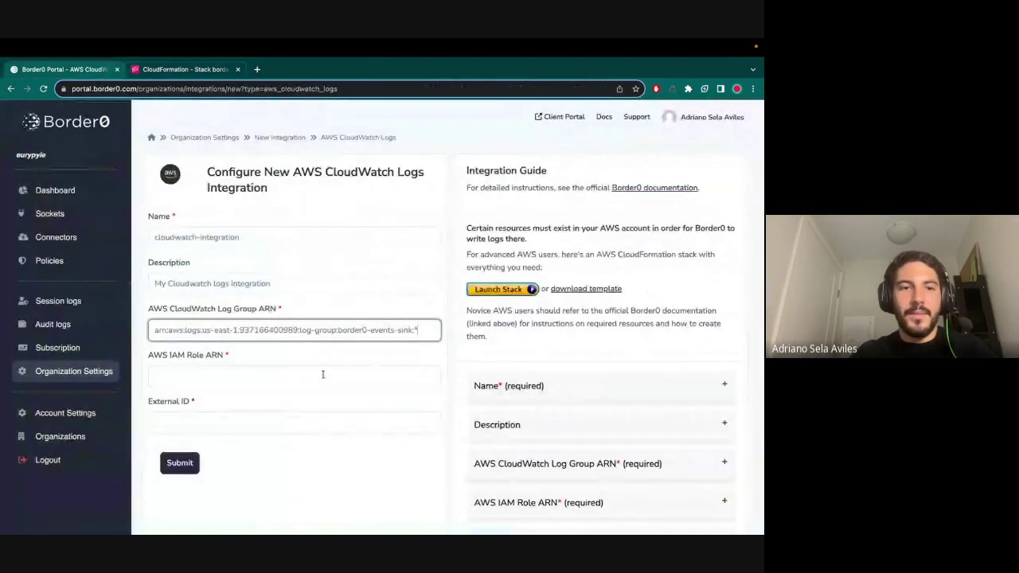
{"action": "left_click", "coordinate": [303, 380]}
{"action": "key", "text": "ctrl+v"}
- Paste the stack's ExternalID into the External ID field and submit the integration
{"action": "key", "text": "ctrl+Page_Down"}
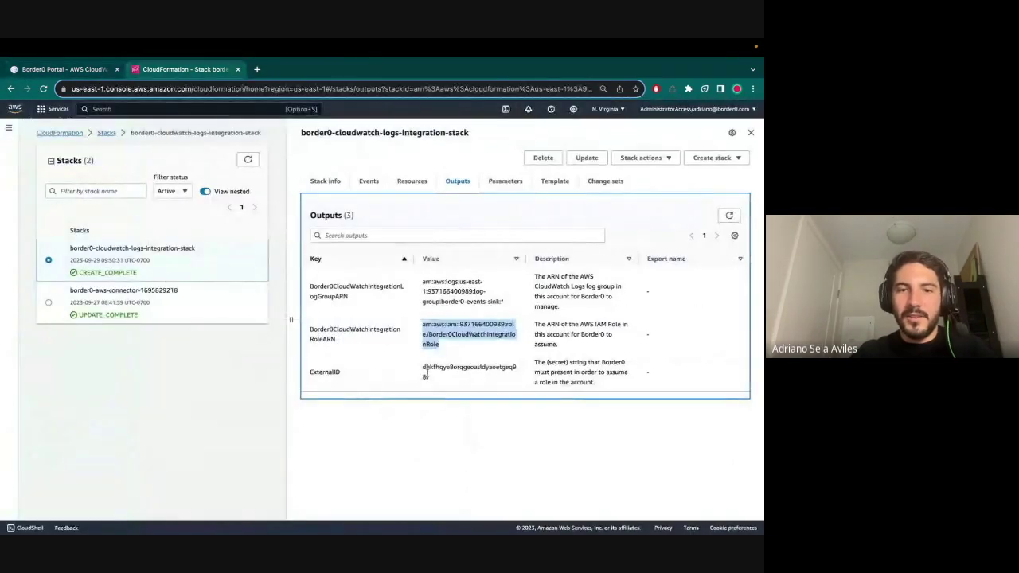
{"action": "double_click", "coordinate": [425, 369]}
{"action": "key", "text": "ctrl+c"}
{"action": "key", "text": "ctrl+Page_Up"}
{"action": "left_click", "coordinate": [253, 423]}
{"action": "key", "text": "ctrl+v"}
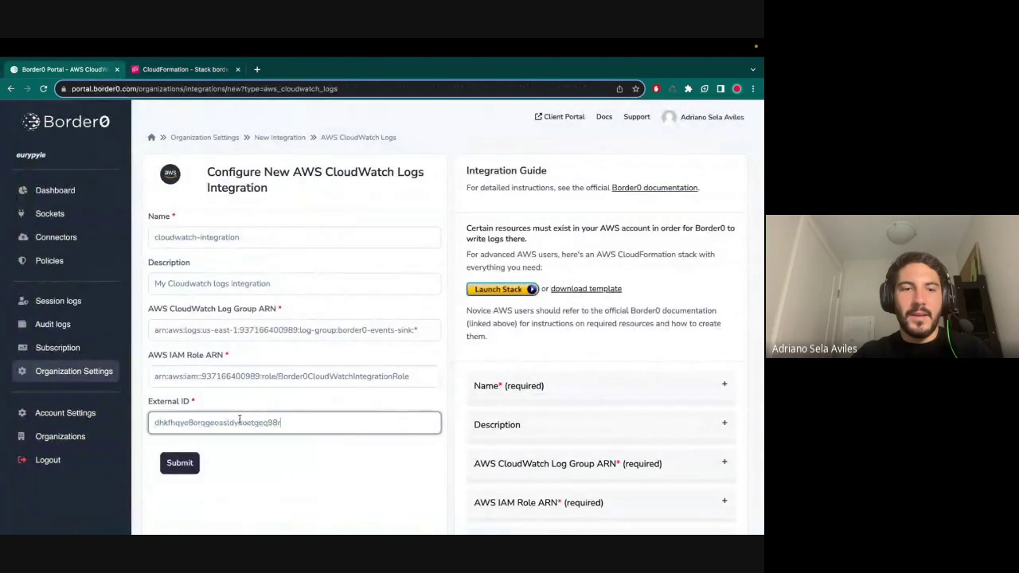
{"action": "left_click", "coordinate": [180, 463]}
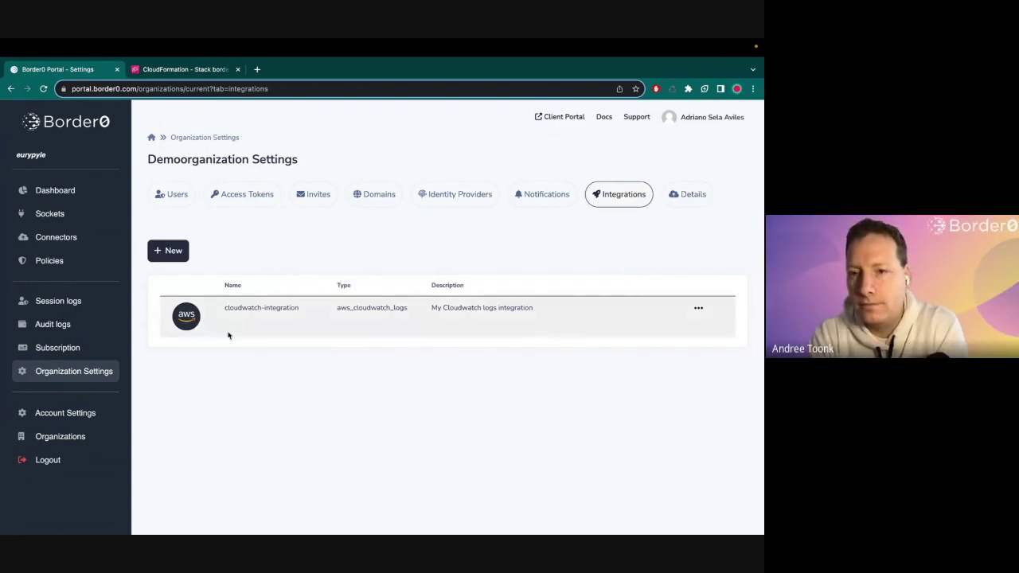
- Start a new AWS CloudWatch Logs notification named cloudwatch-integration-notifications
{"action": "left_click", "coordinate": [532, 200]}
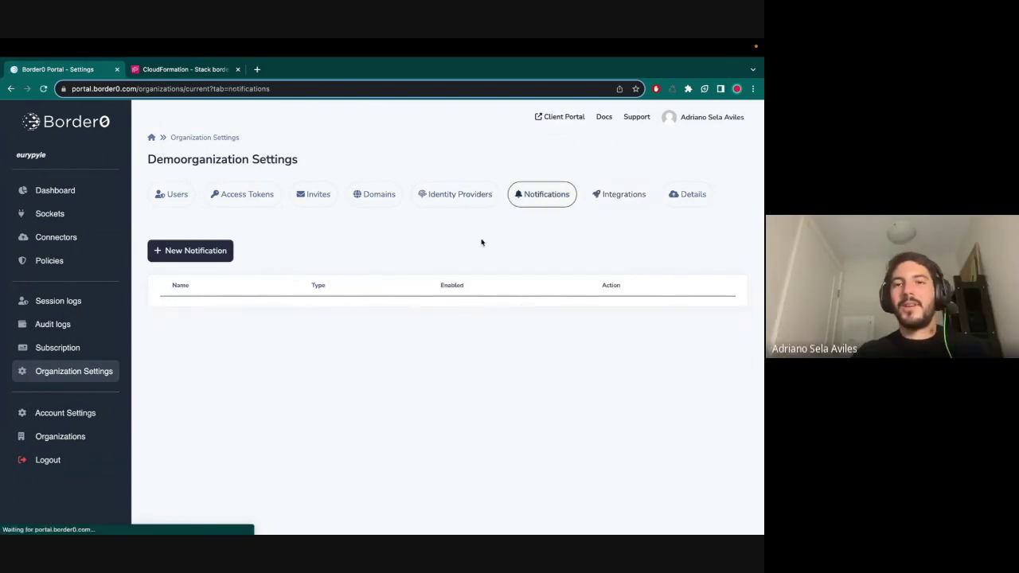
{"action": "left_click", "coordinate": [185, 251]}
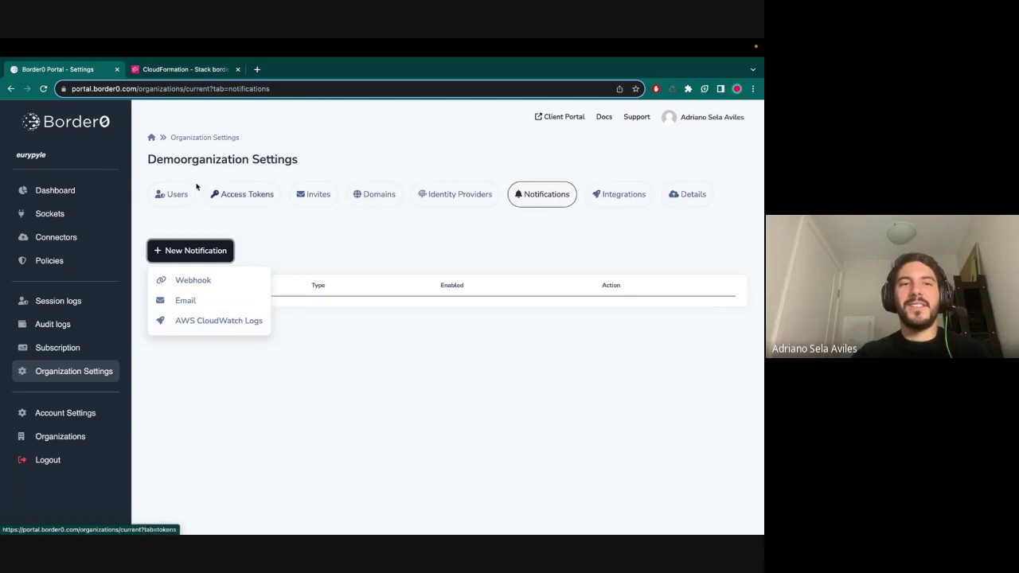
{"action": "left_click", "coordinate": [215, 326]}
{"action": "scroll", "coordinate": [396, 310], "scroll_direction": "down", "scroll_amount": 1}
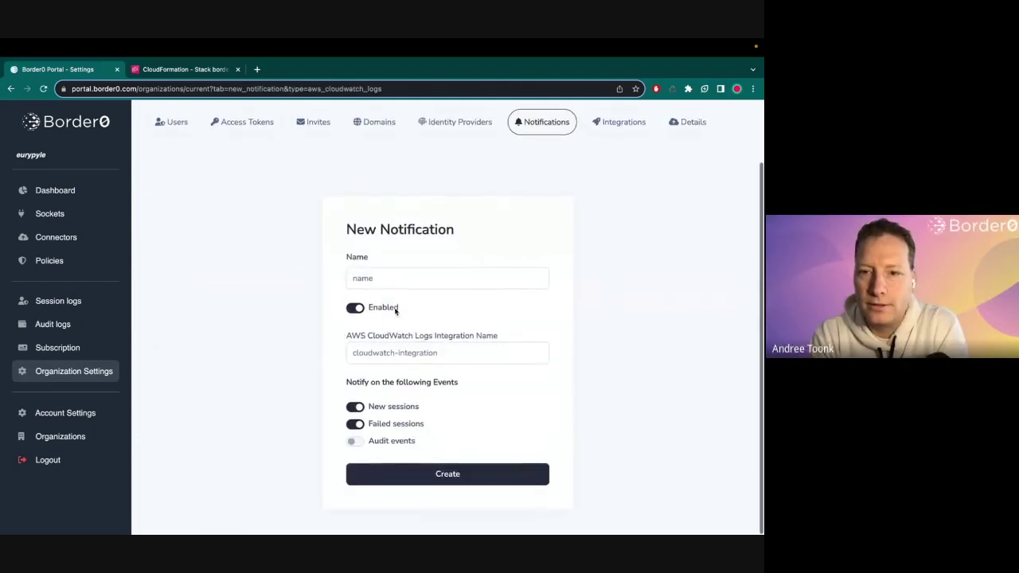
{"action": "left_click", "coordinate": [395, 279]}
{"action": "type", "text": "cloudwa"}
{"action": "key", "text": "Down"}
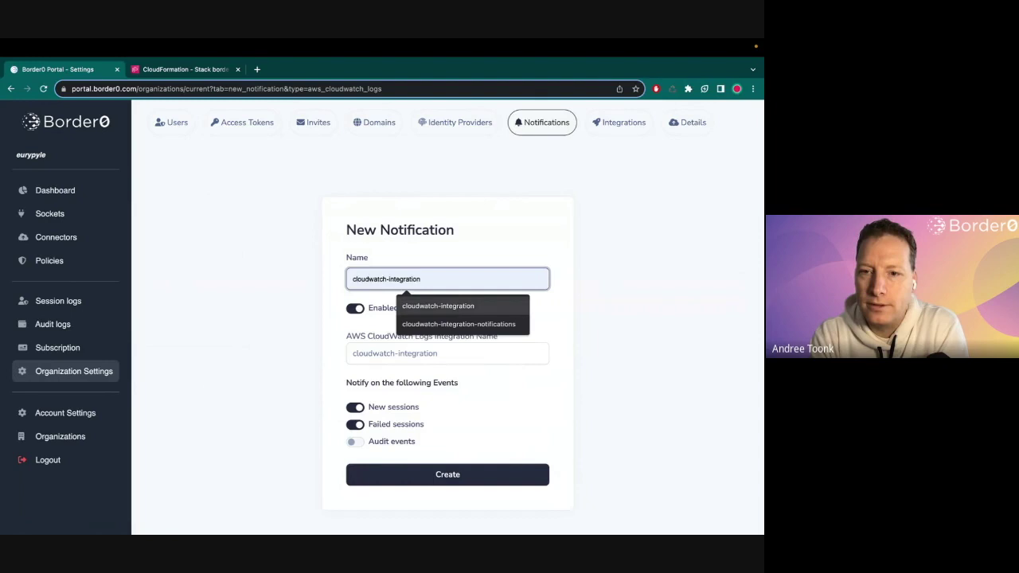
{"action": "key", "text": "Return"}
{"action": "type", "text": "-notifications"}
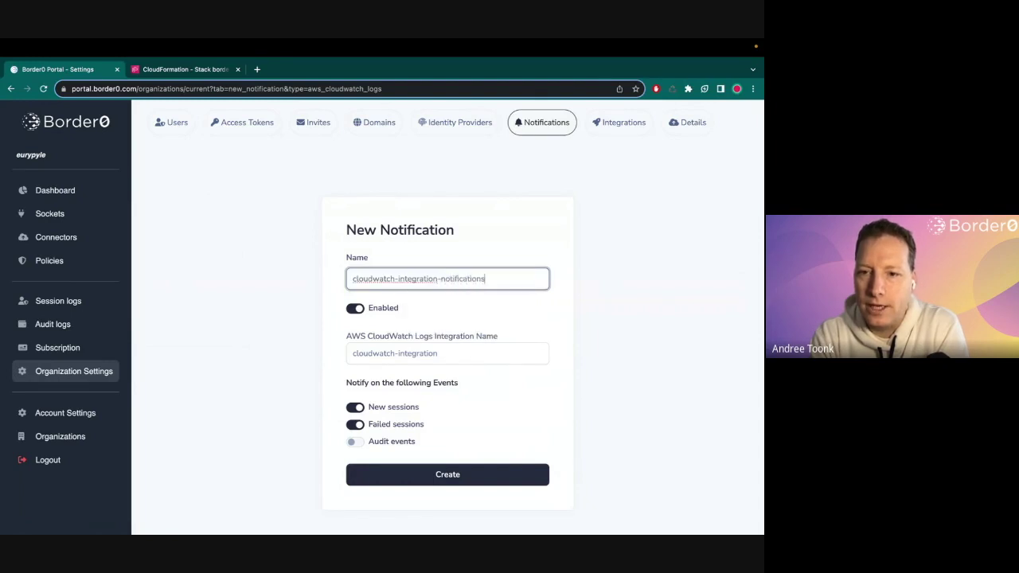
- Target cloudwatch-integration, leave audit events off, and create the notification
{"action": "left_click", "coordinate": [403, 353]}
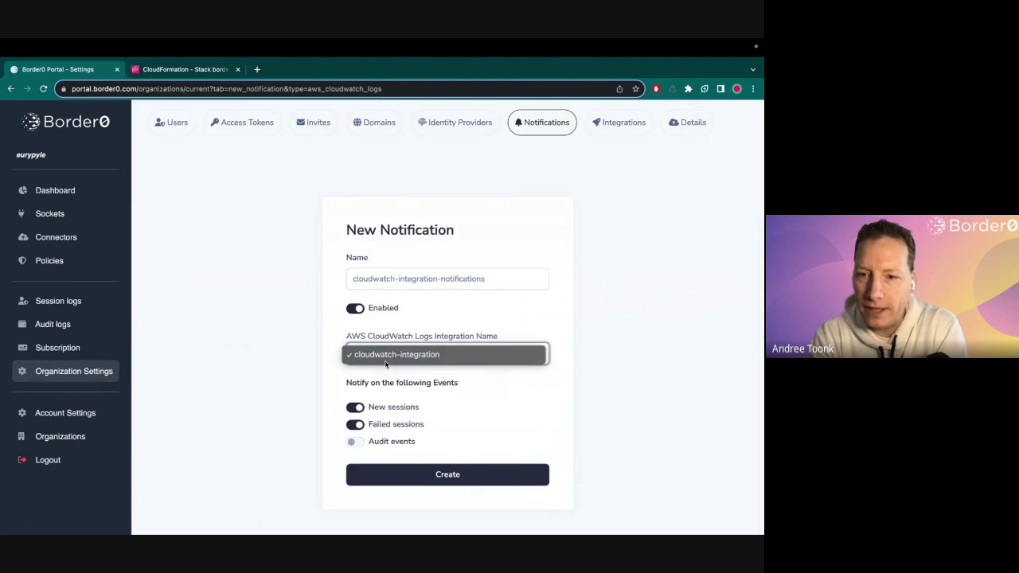
{"action": "left_click", "coordinate": [385, 362]}
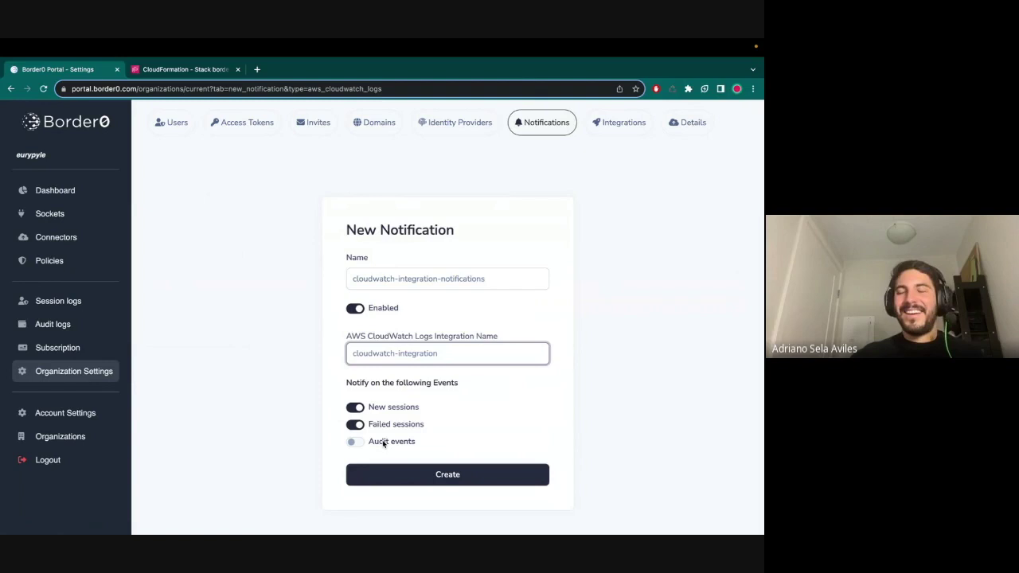
{"action": "left_click", "coordinate": [381, 445]}
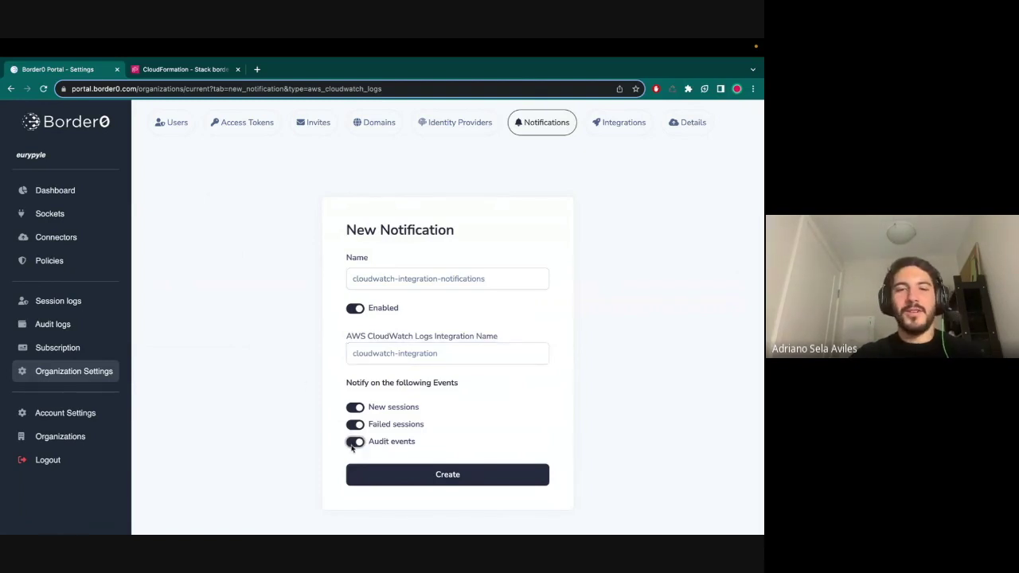
{"action": "left_click", "coordinate": [358, 444]}
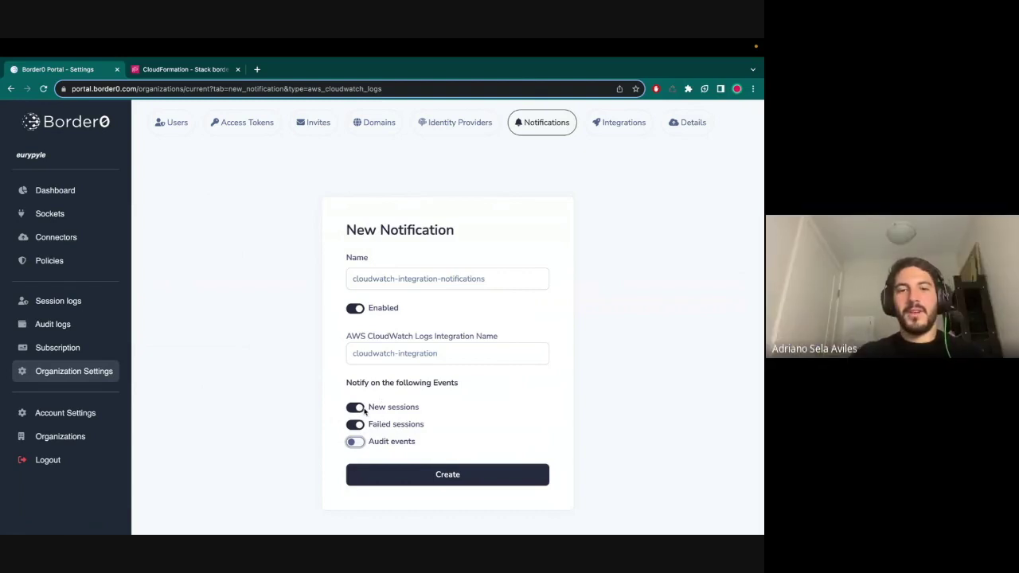
{"action": "left_click", "coordinate": [335, 412]}
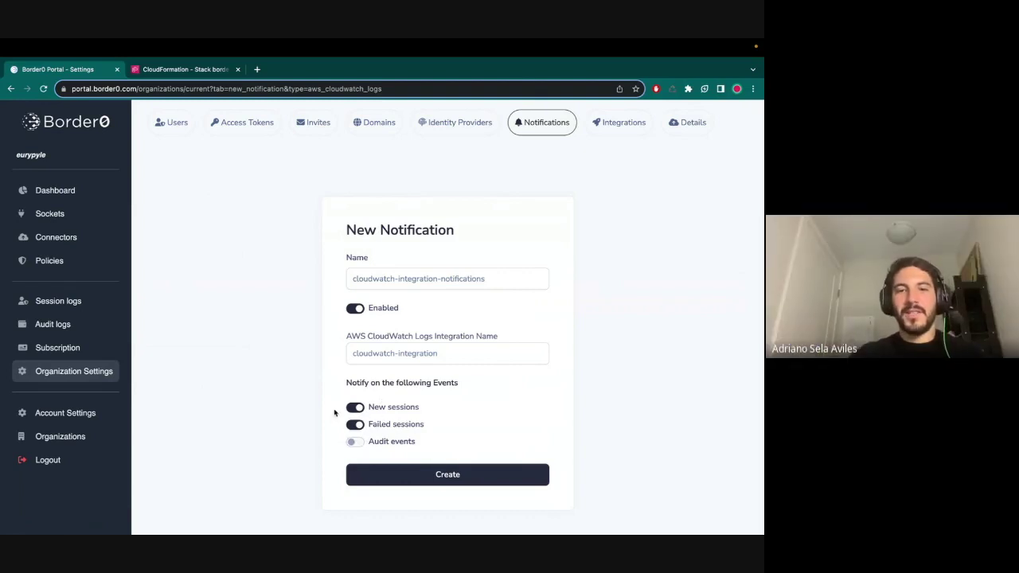
{"action": "left_click", "coordinate": [383, 351]}
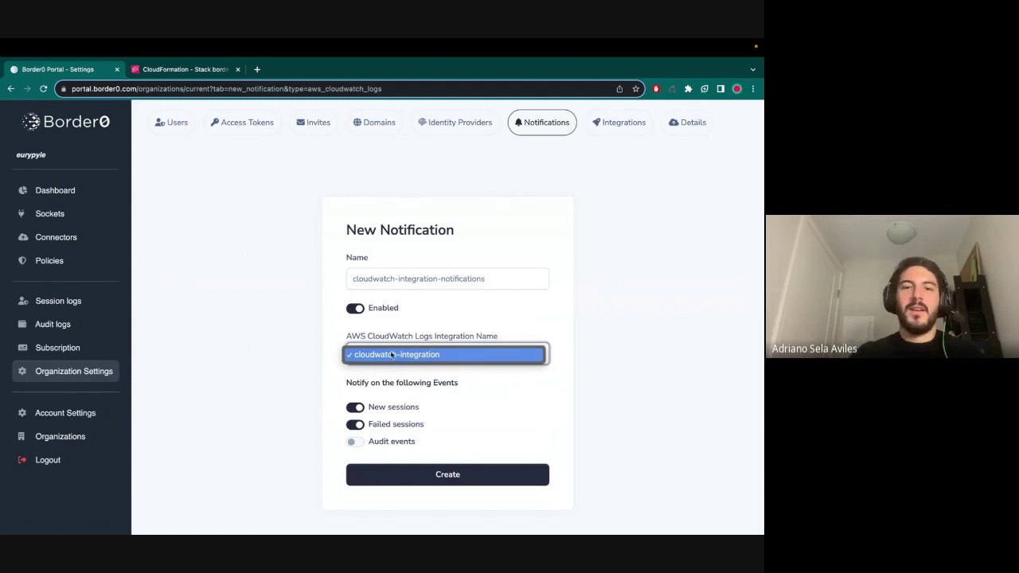
{"action": "left_click", "coordinate": [389, 358]}
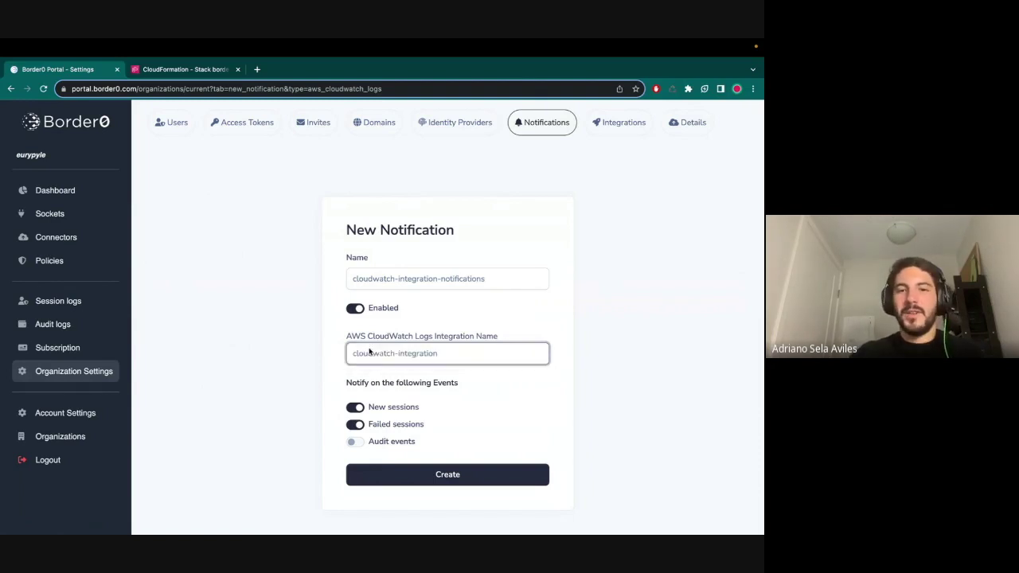
{"action": "left_click", "coordinate": [436, 478]}
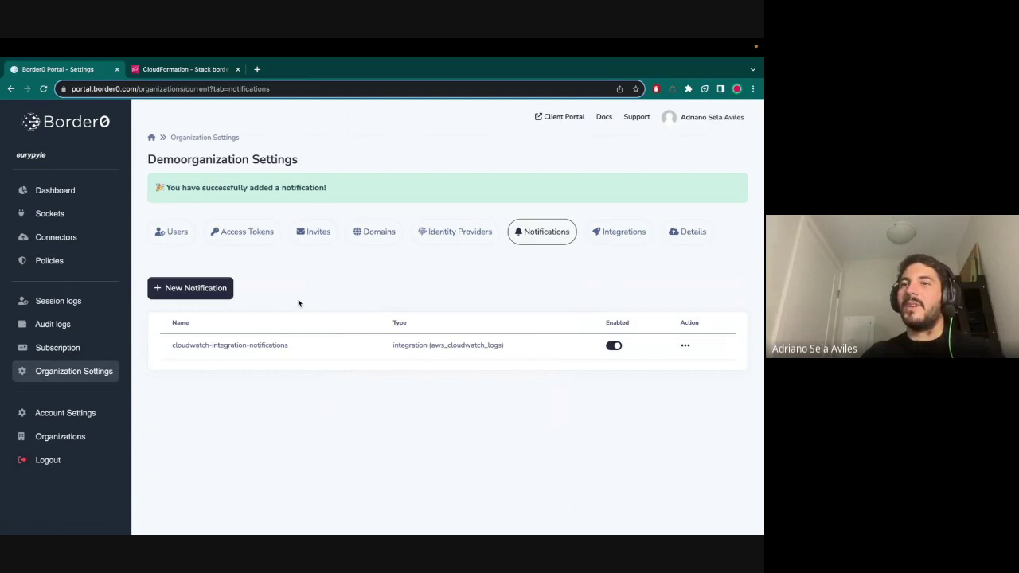
{"action": "left_click", "coordinate": [169, 72]}
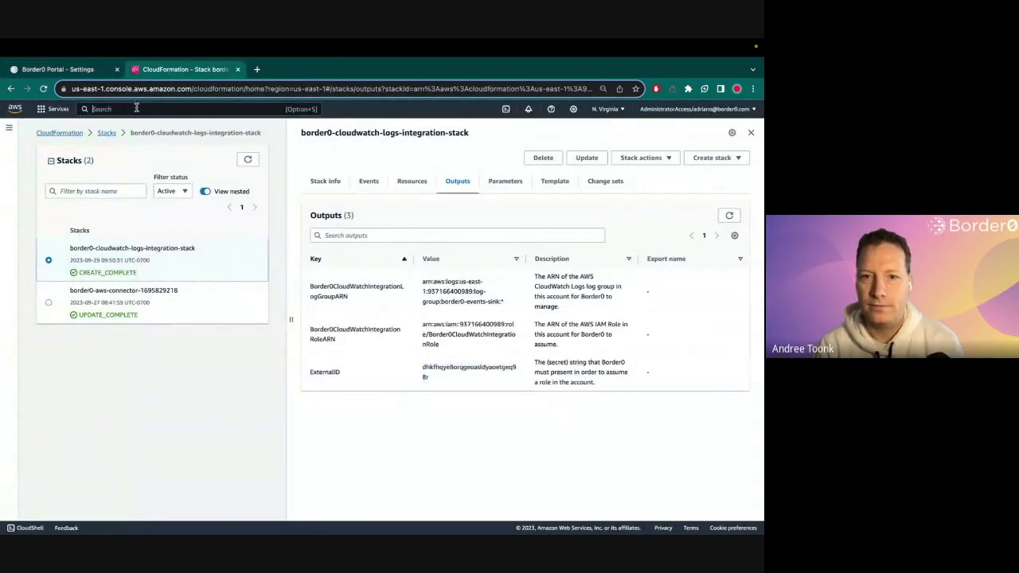
- Check CloudWatch's border0-events-sink log group for log streams, then return to Border0 Portal
{"action": "type", "text": "cloudwa"}
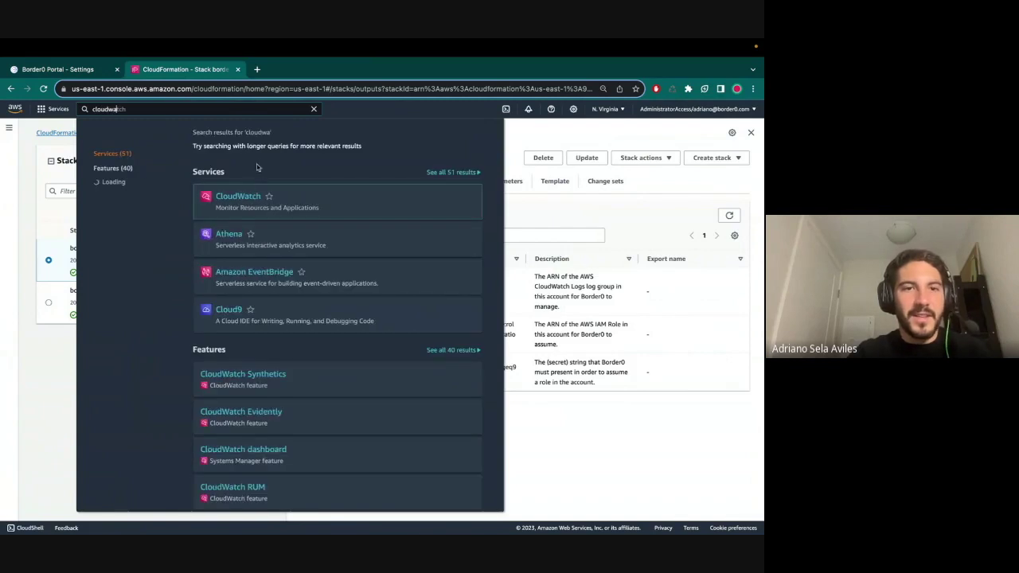
{"action": "type", "text": "tch"}
{"action": "left_click", "coordinate": [238, 196]}
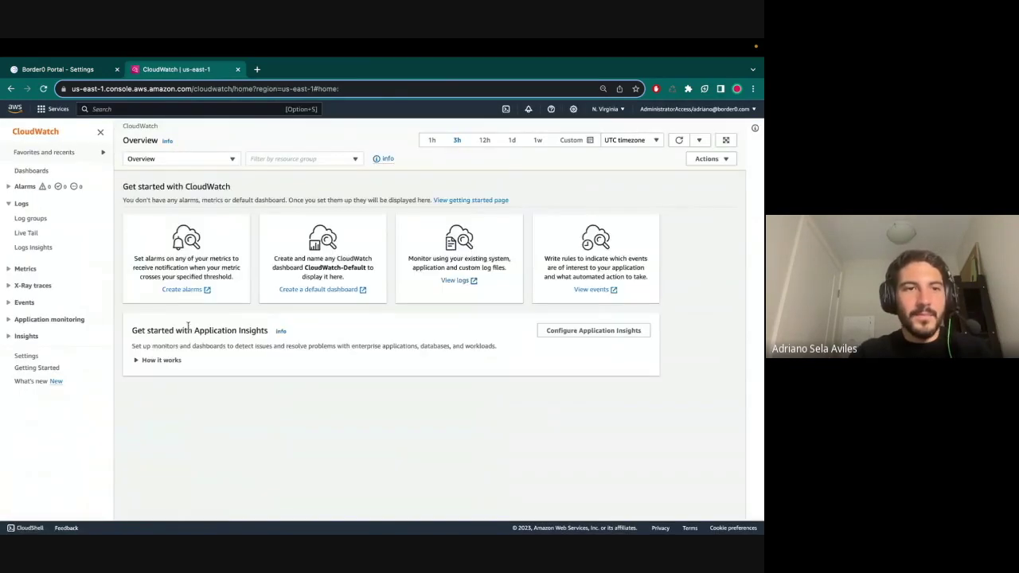
{"action": "left_click", "coordinate": [29, 221]}
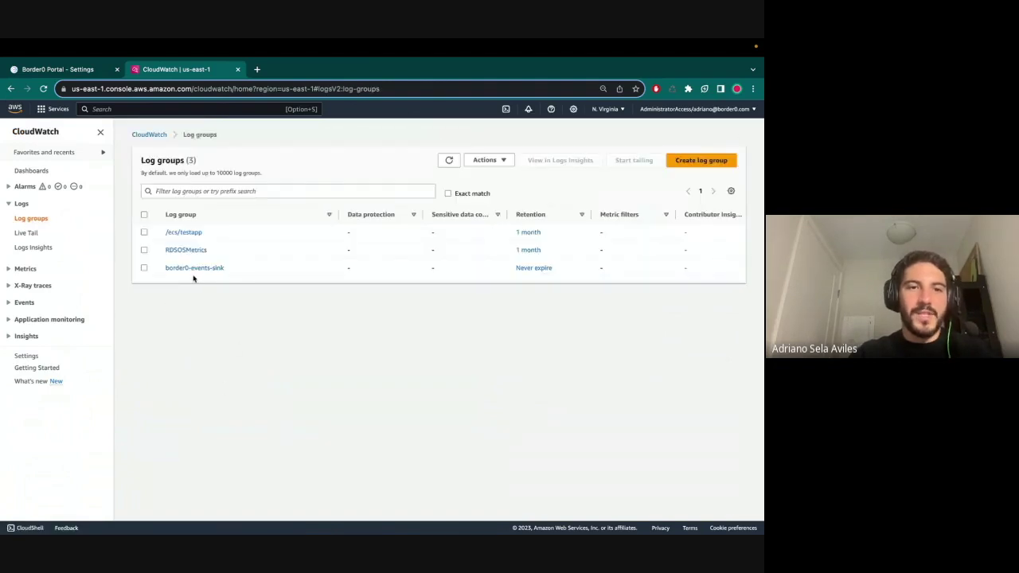
{"action": "left_click", "coordinate": [188, 268]}
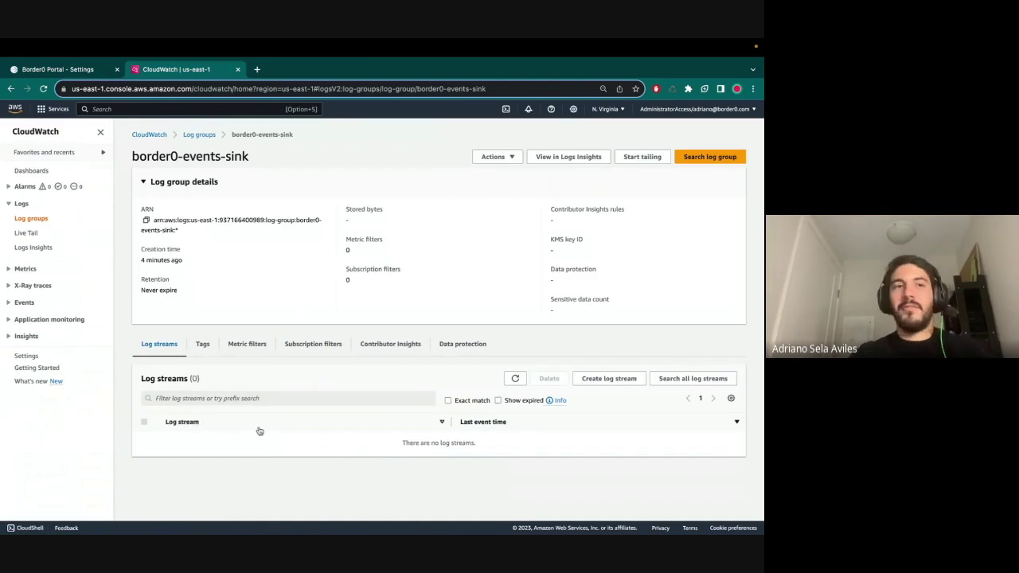
{"action": "left_click", "coordinate": [66, 68]}
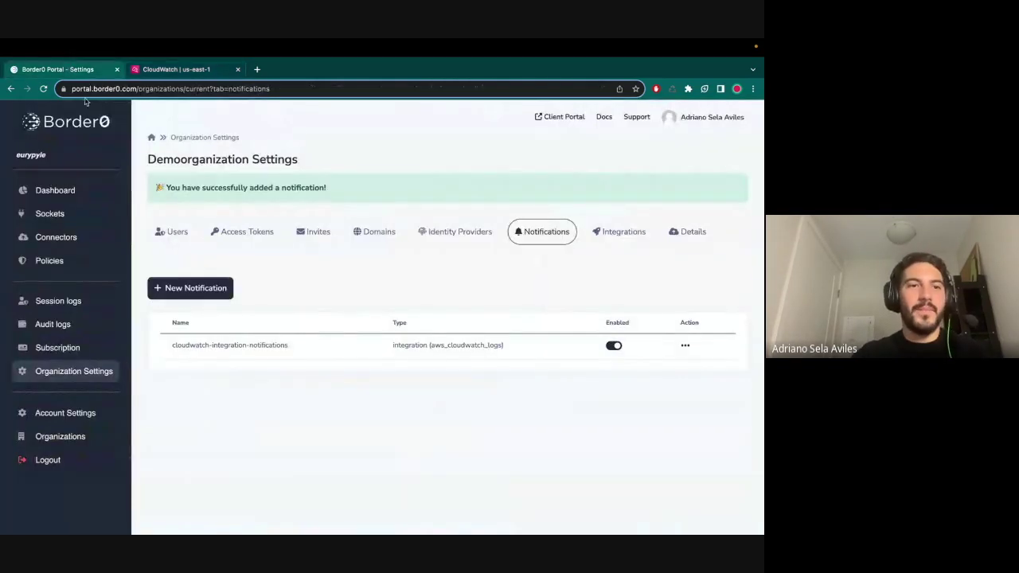
- Open an SSH session to api-ecs-service's backend container and run echo hello
{"action": "left_click", "coordinate": [52, 215]}
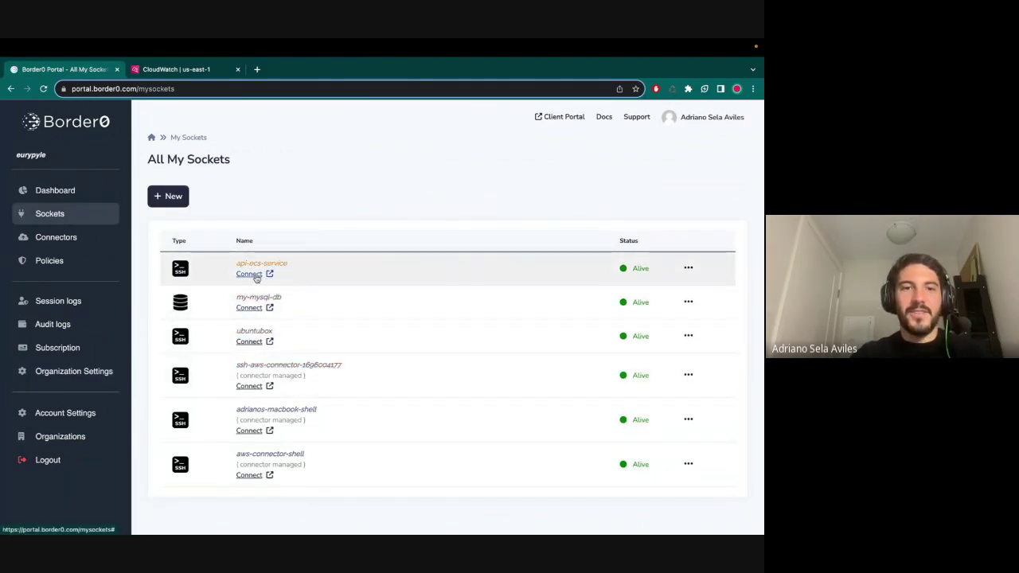
{"action": "left_click", "coordinate": [250, 273]}
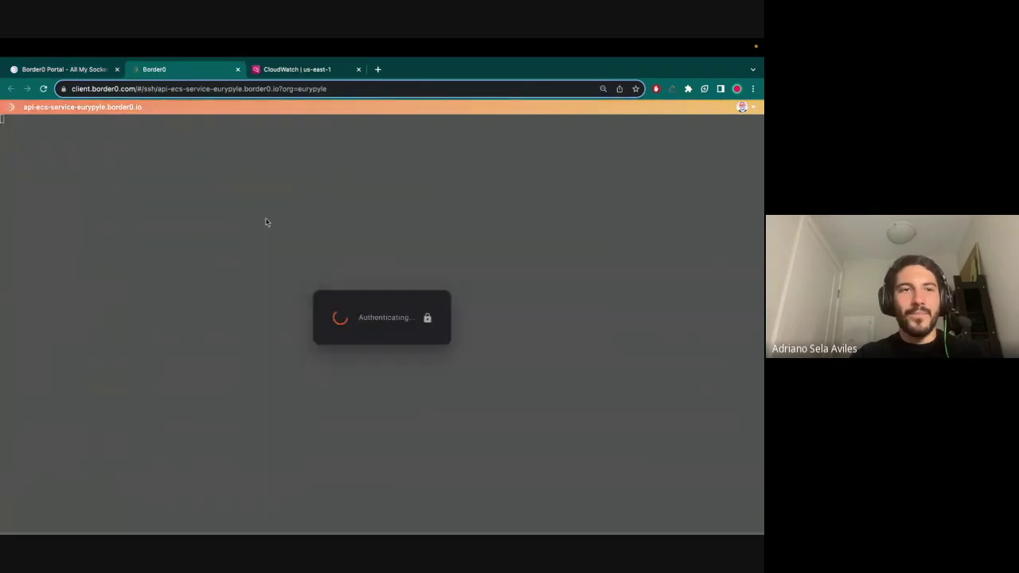
{"action": "key", "text": "Return"}
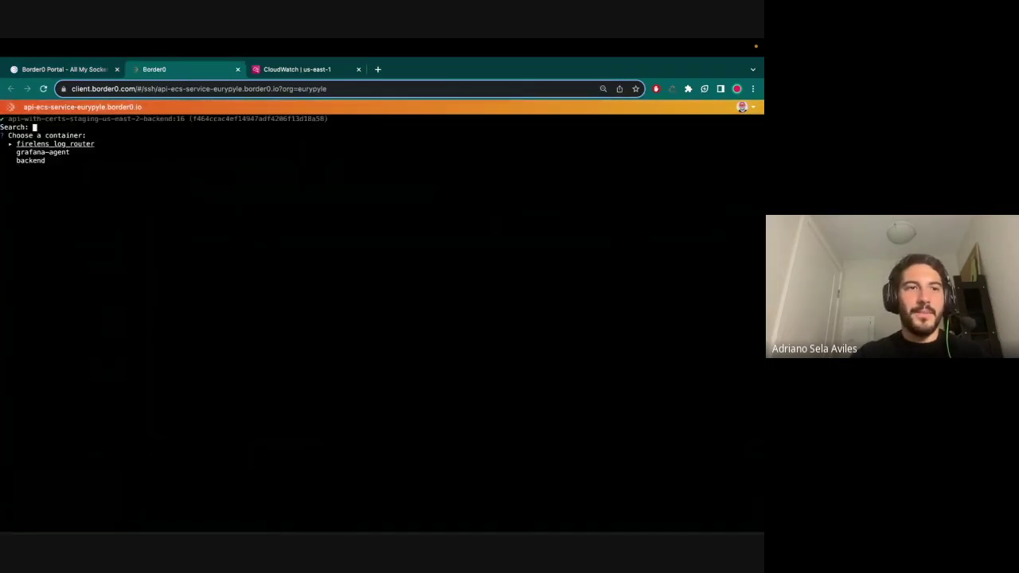
{"action": "key", "text": "Down"}
{"action": "key", "text": "Down"}
{"action": "key", "text": "Return"}
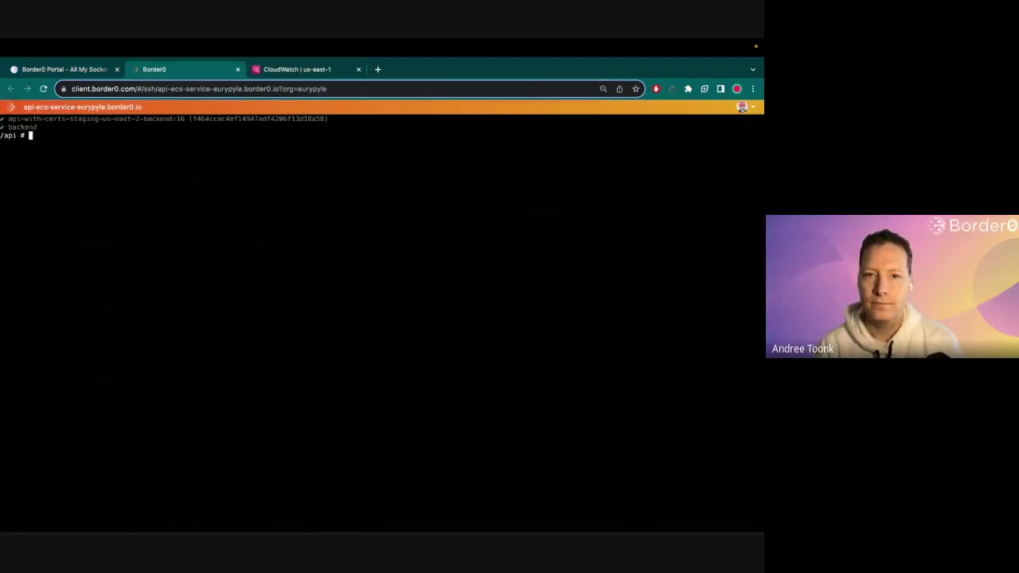
{"action": "type", "text": "echo hello"}
{"action": "key", "text": "Return"}
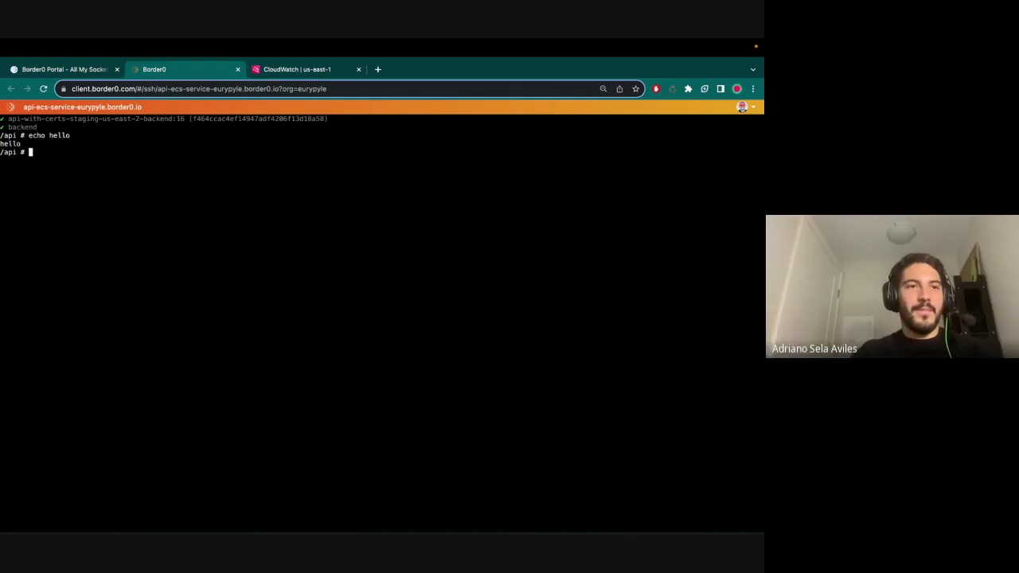
- Exit the SSH session, close the terminal, and go to the Policies list
{"action": "type", "text": "exit"}
{"action": "key", "text": "Return"}
{"action": "key", "text": "super+w"}
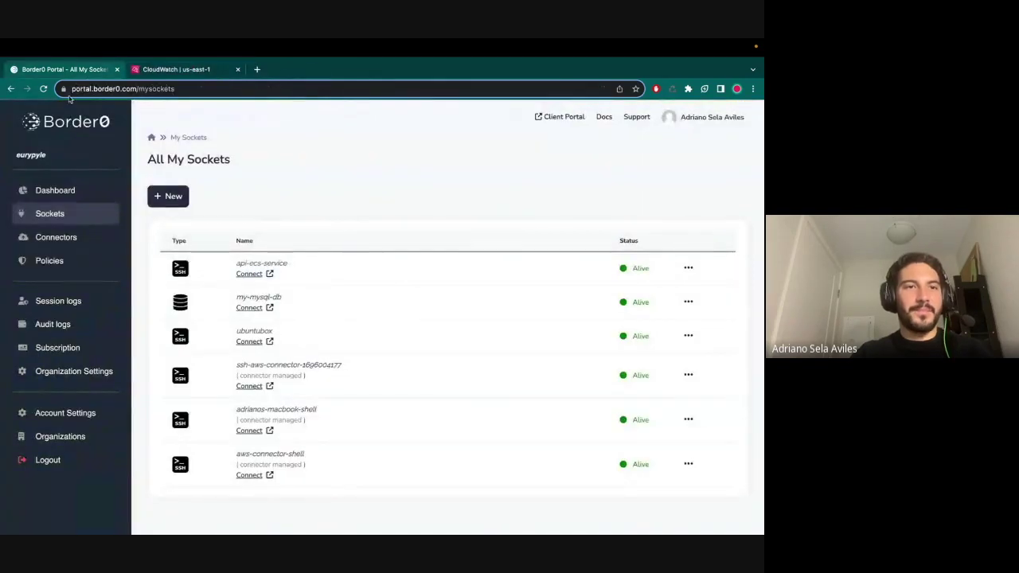
{"action": "left_click", "coordinate": [52, 261]}
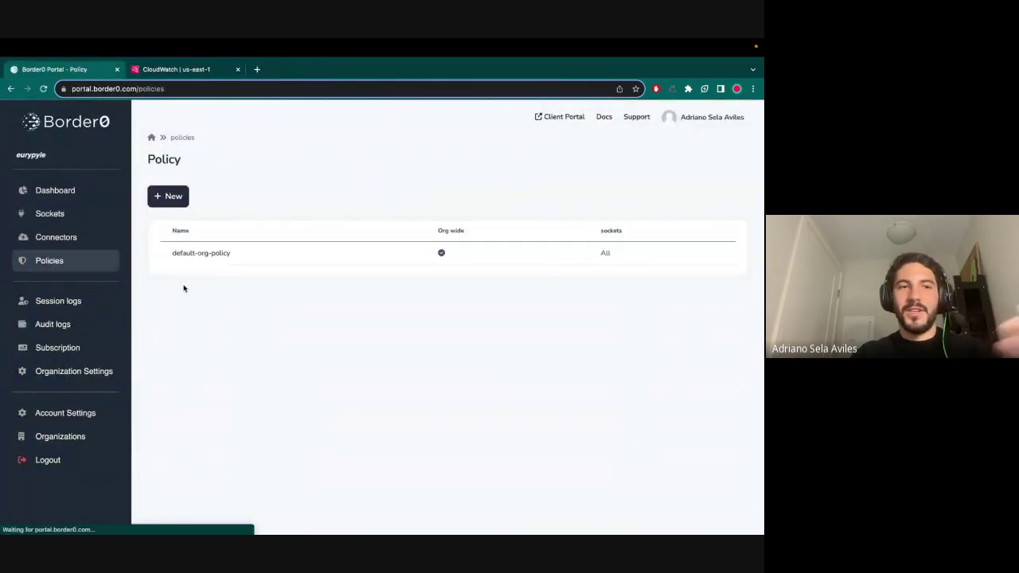
- Edit default-org-policy, remove its allowed email, and try saving without one
{"action": "left_click", "coordinate": [224, 255]}
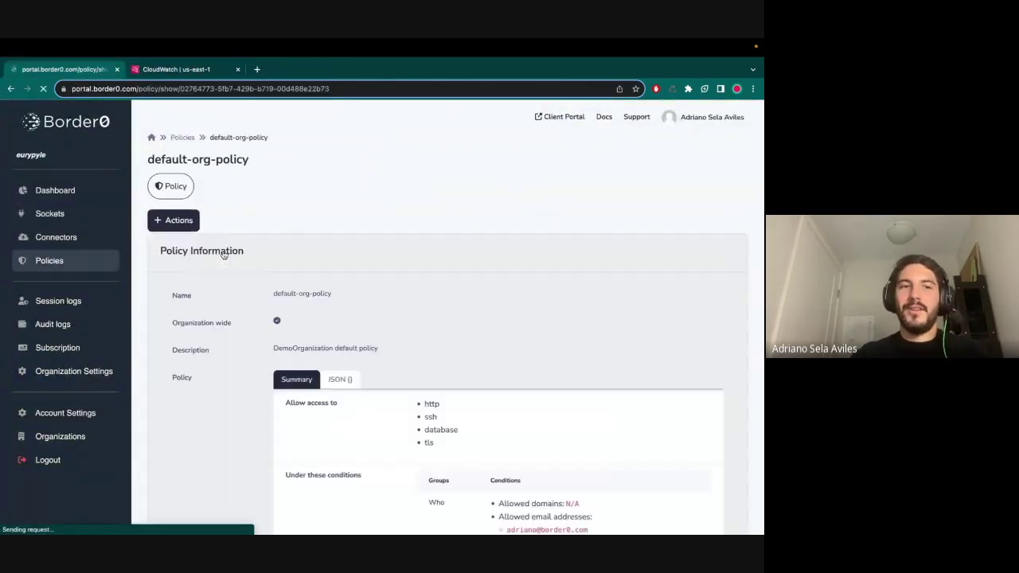
{"action": "left_click", "coordinate": [174, 220]}
{"action": "left_click", "coordinate": [187, 251]}
{"action": "scroll", "coordinate": [521, 398], "scroll_direction": "down", "scroll_amount": 5}
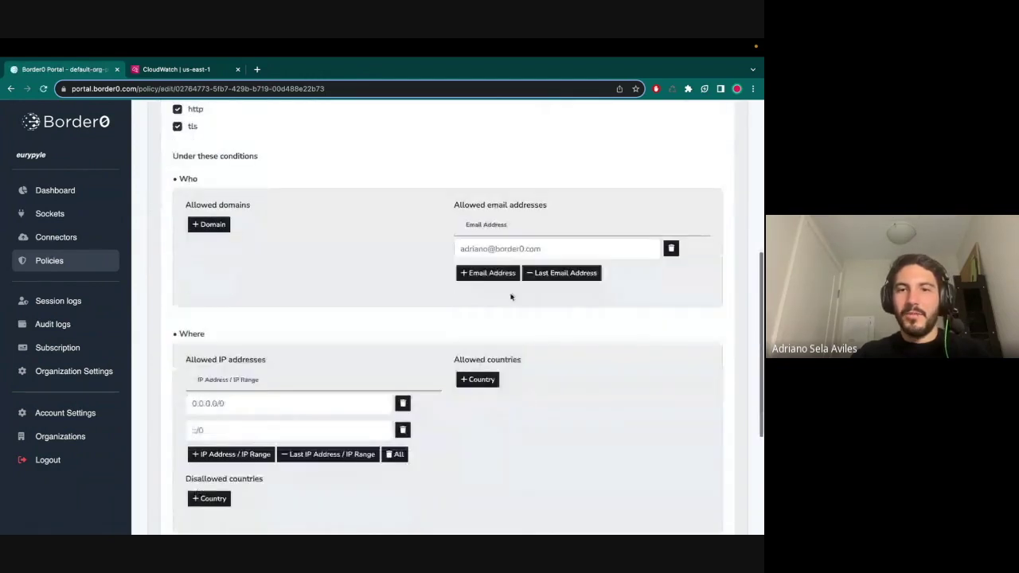
{"action": "left_click", "coordinate": [666, 251]}
{"action": "scroll", "coordinate": [629, 430], "scroll_direction": "down", "scroll_amount": 3}
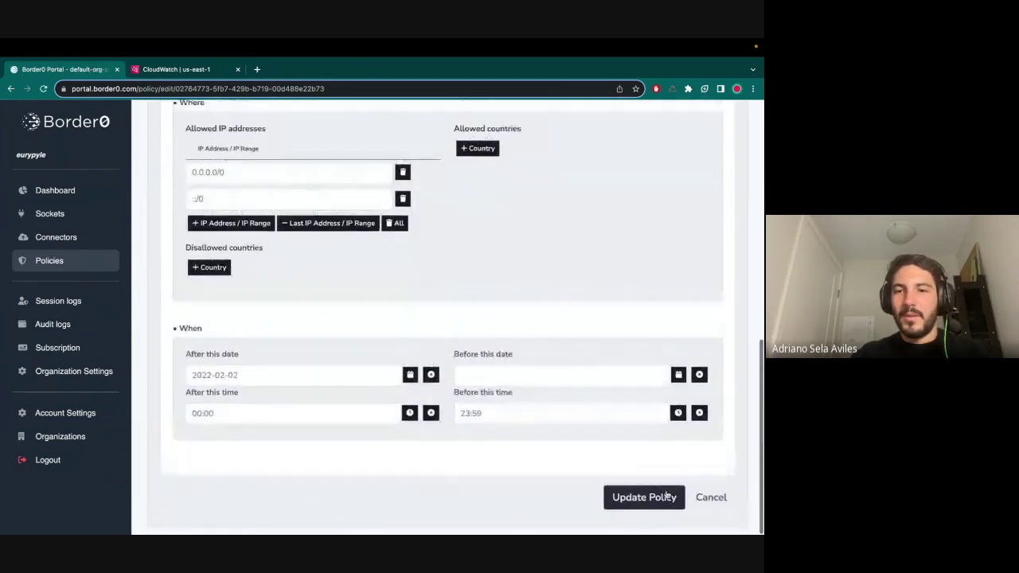
{"action": "left_click", "coordinate": [644, 502]}
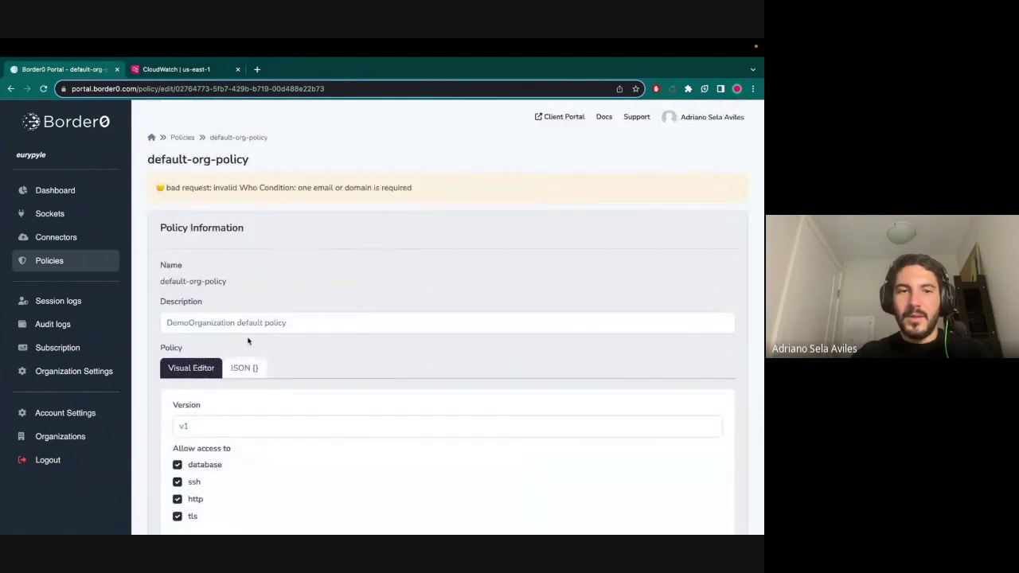
- Add the user's e-mail address as the policy's single allowed email
{"action": "scroll", "coordinate": [247, 341], "scroll_direction": "down", "scroll_amount": 3}
{"action": "left_click", "coordinate": [485, 374]}
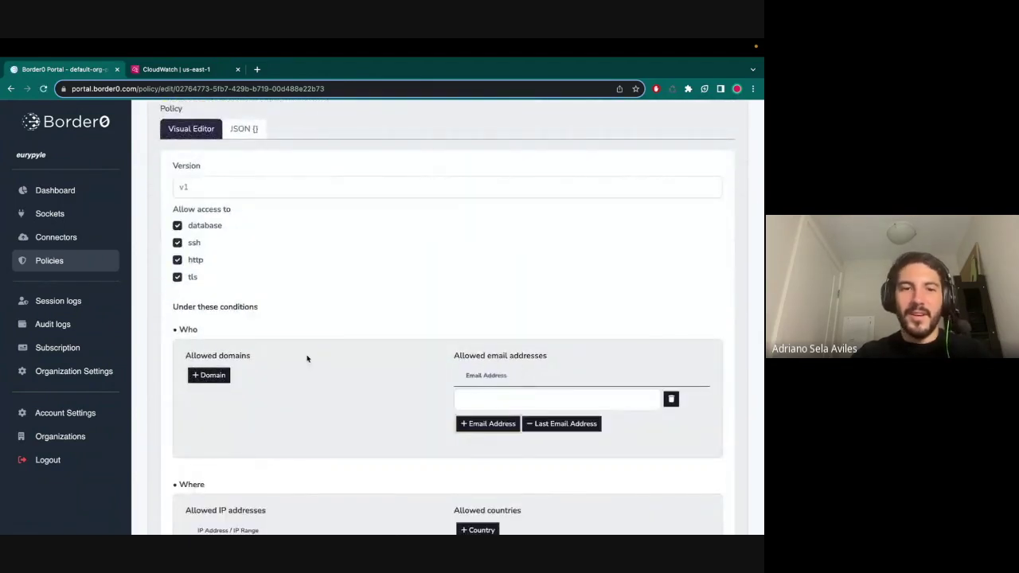
{"action": "left_click", "coordinate": [208, 375]}
{"action": "left_click", "coordinate": [671, 400]}
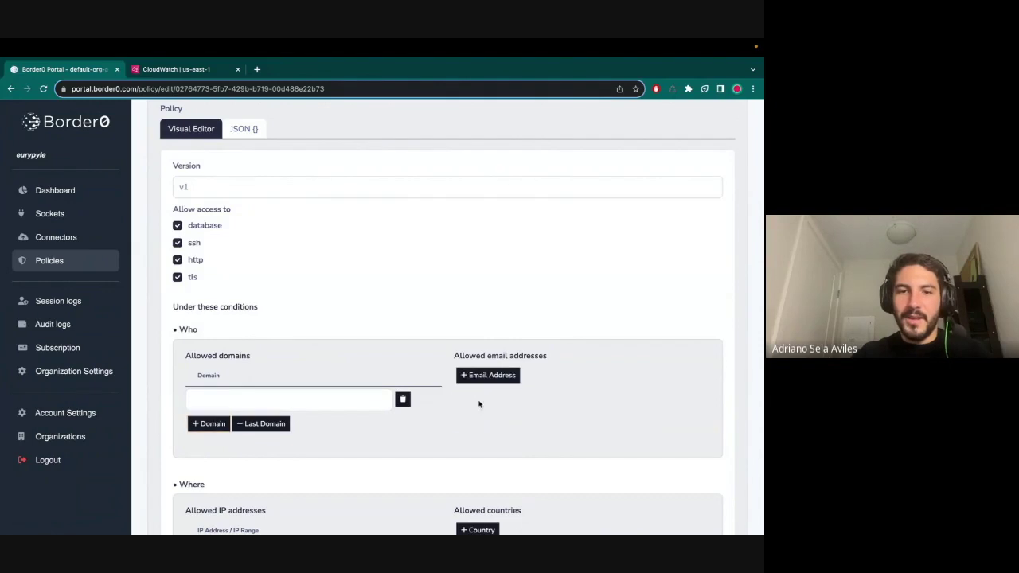
{"action": "left_click", "coordinate": [483, 378]}
{"action": "left_click", "coordinate": [533, 425]}
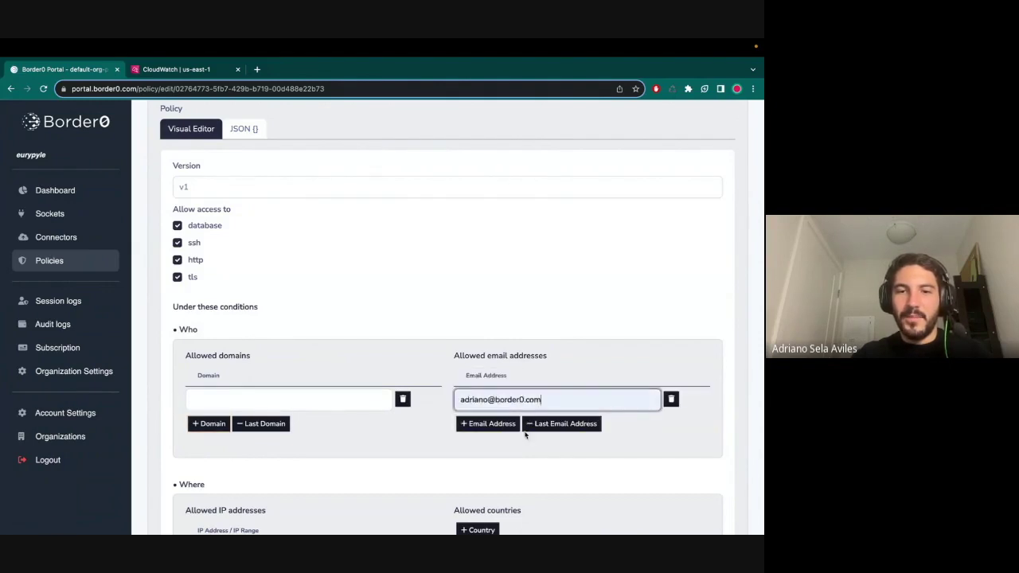
{"action": "left_click", "coordinate": [402, 399]}
{"action": "scroll", "coordinate": [434, 427], "scroll_direction": "down", "scroll_amount": 3}
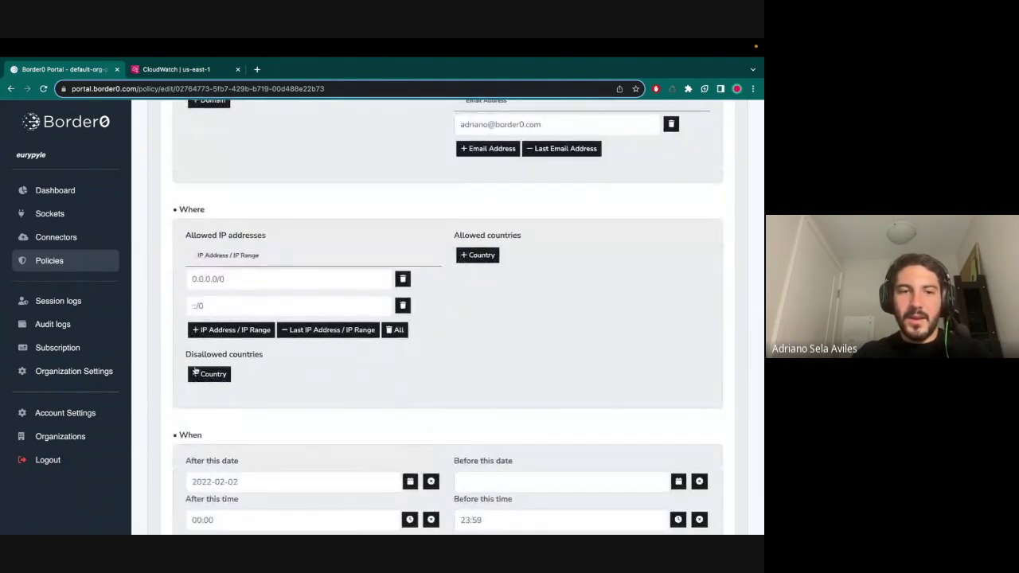
- Add Canada under Disallowed countries and save the updated policy
{"action": "left_click", "coordinate": [208, 373]}
{"action": "left_click", "coordinate": [250, 402]}
{"action": "type", "text": "canad"}
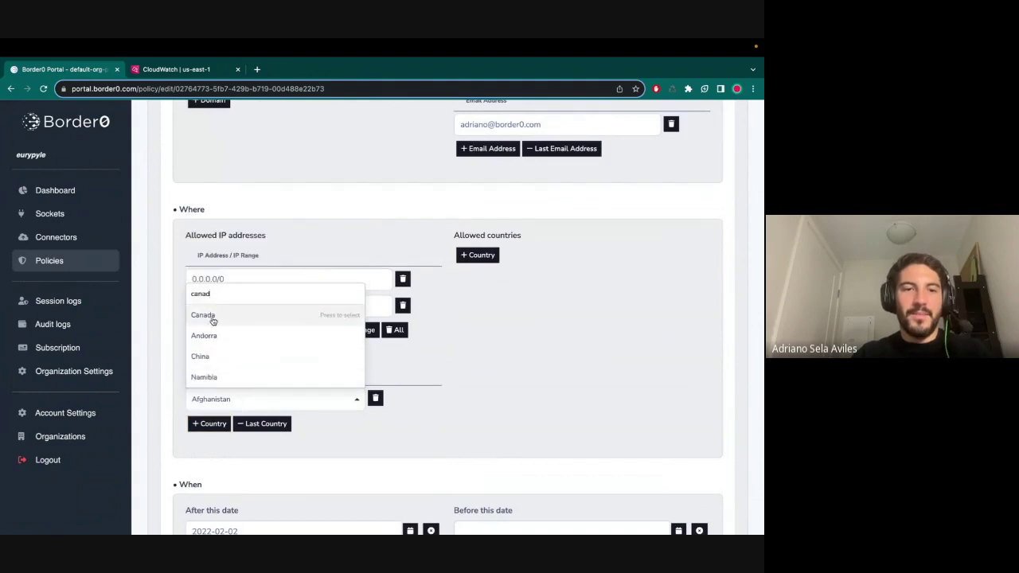
{"action": "left_click", "coordinate": [208, 316]}
{"action": "scroll", "coordinate": [508, 453], "scroll_direction": "down", "scroll_amount": 3}
{"action": "left_click", "coordinate": [645, 502]}
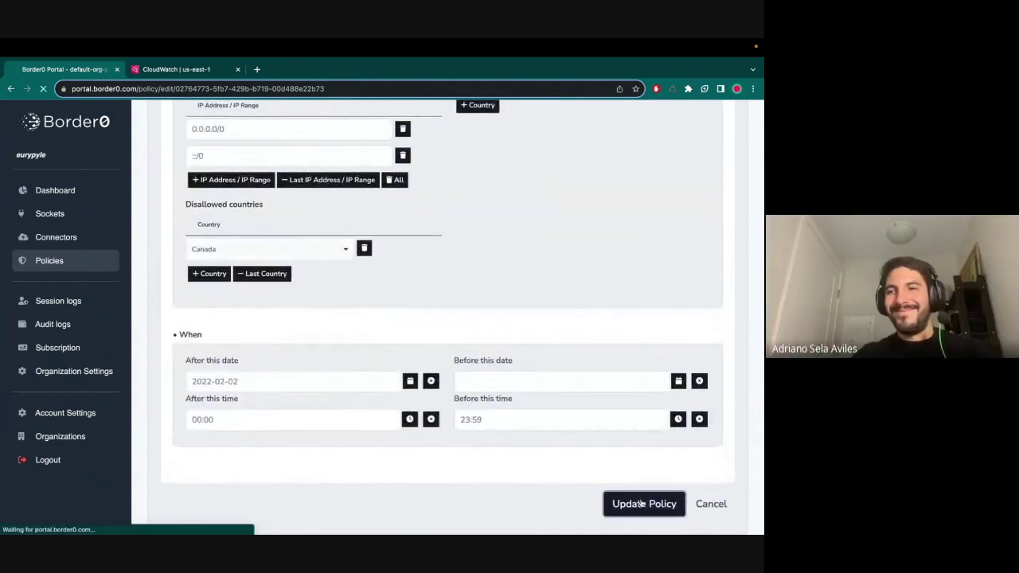
- Retry the SSH connection to api-ecs-service and close the failed session
{"action": "left_click", "coordinate": [56, 217]}
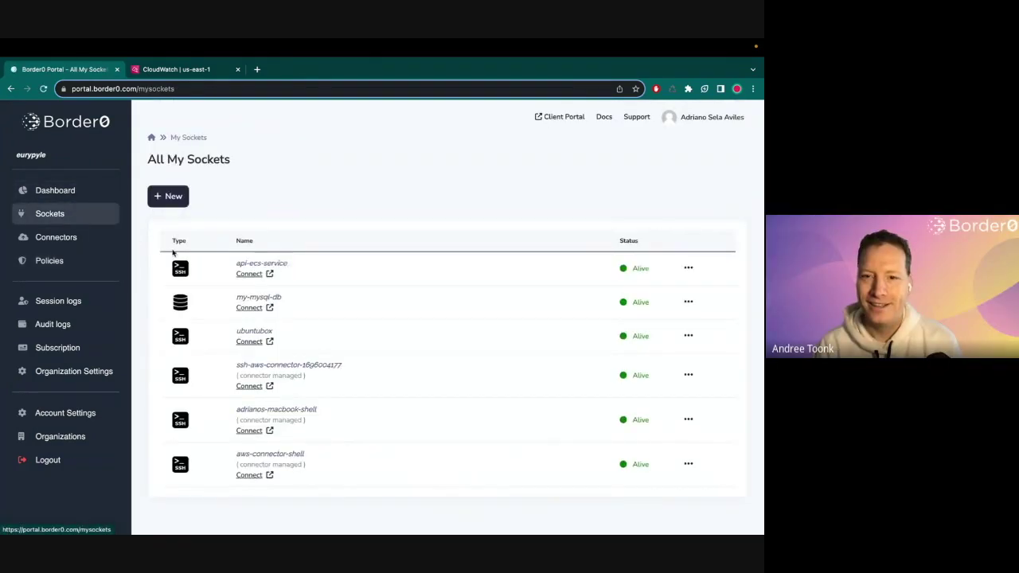
{"action": "left_click", "coordinate": [257, 279]}
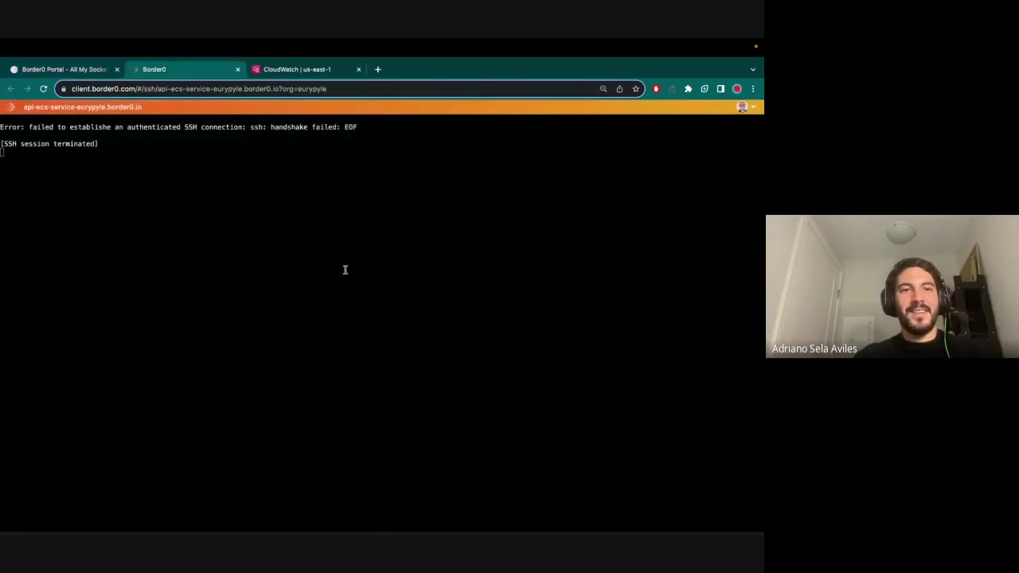
{"action": "left_click", "coordinate": [239, 69]}
- Reload border0-events-sink and open its 2023-Sep-29 log stream
{"action": "left_click", "coordinate": [190, 69]}
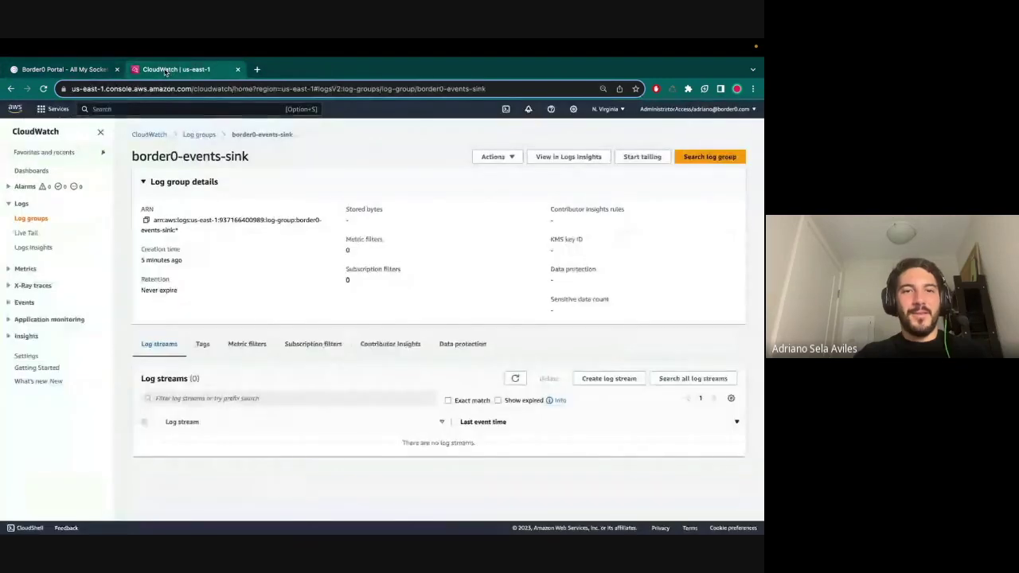
{"action": "key", "text": "super+r"}
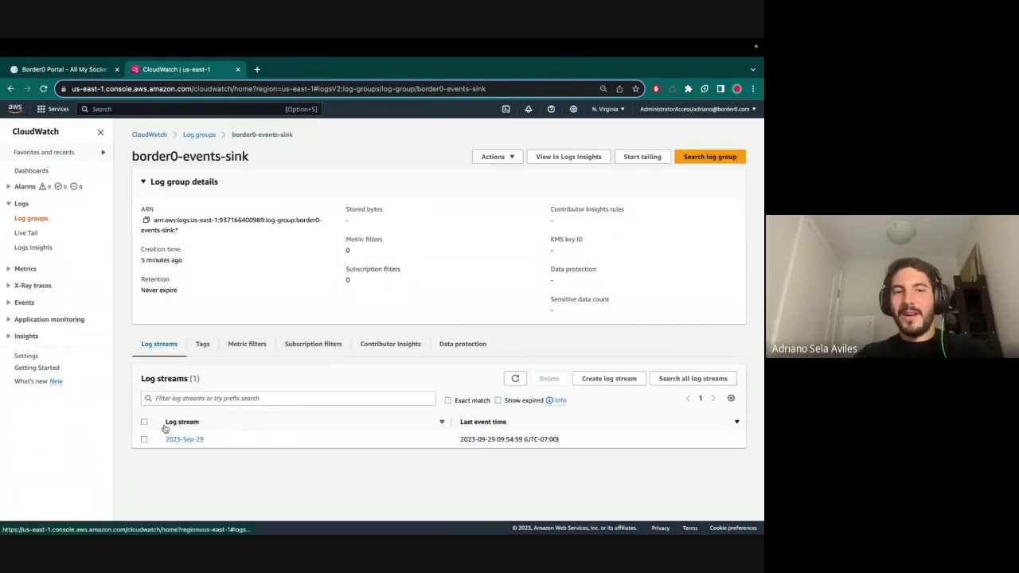
{"action": "left_click_drag", "start_coordinate": [164, 425], "coordinate": [212, 427]}
{"action": "left_click", "coordinate": [227, 443]}
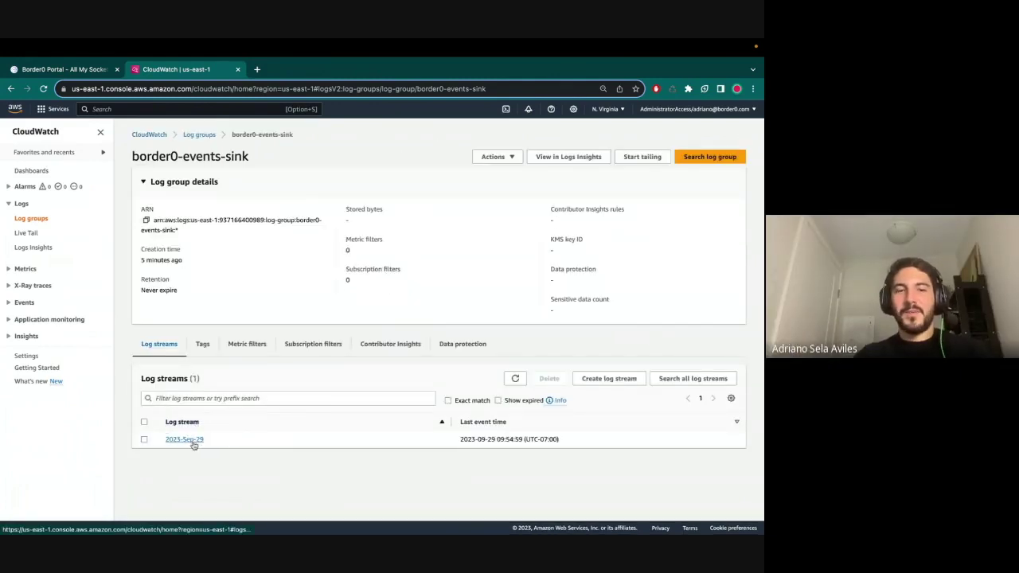
{"action": "left_click", "coordinate": [193, 442]}
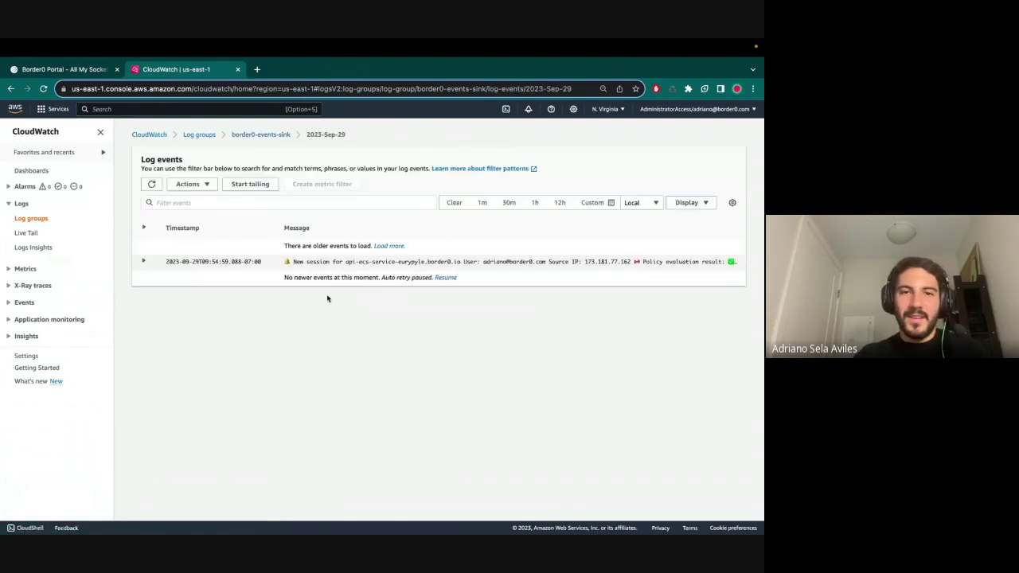
- Show the last 30 minutes and expand the session event's policy evaluation results
{"action": "left_click", "coordinate": [480, 202]}
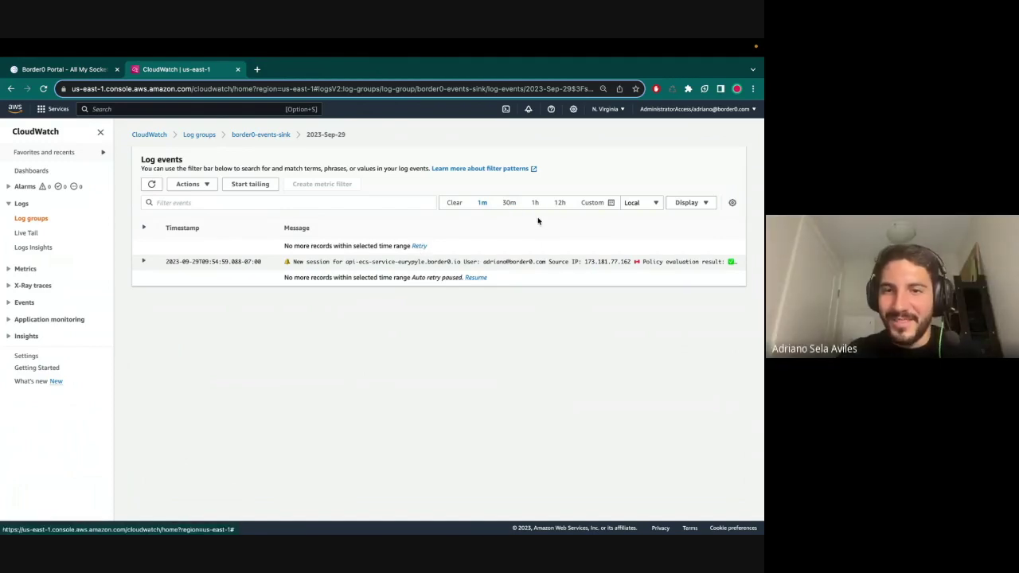
{"action": "left_click", "coordinate": [508, 202]}
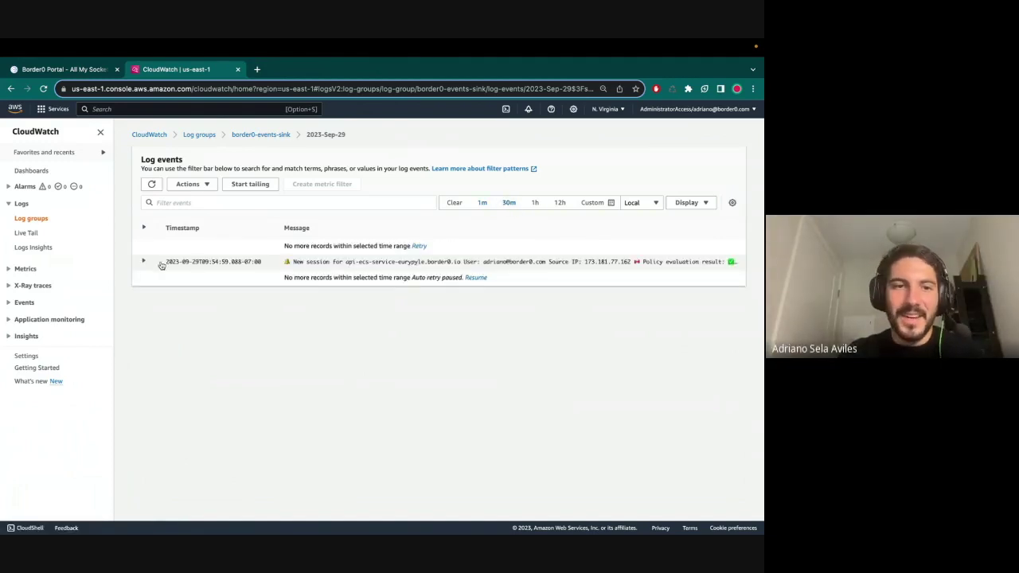
{"action": "left_click", "coordinate": [145, 262]}
{"action": "left_click_drag", "start_coordinate": [162, 280], "coordinate": [393, 367]}
{"action": "left_click", "coordinate": [392, 368]}
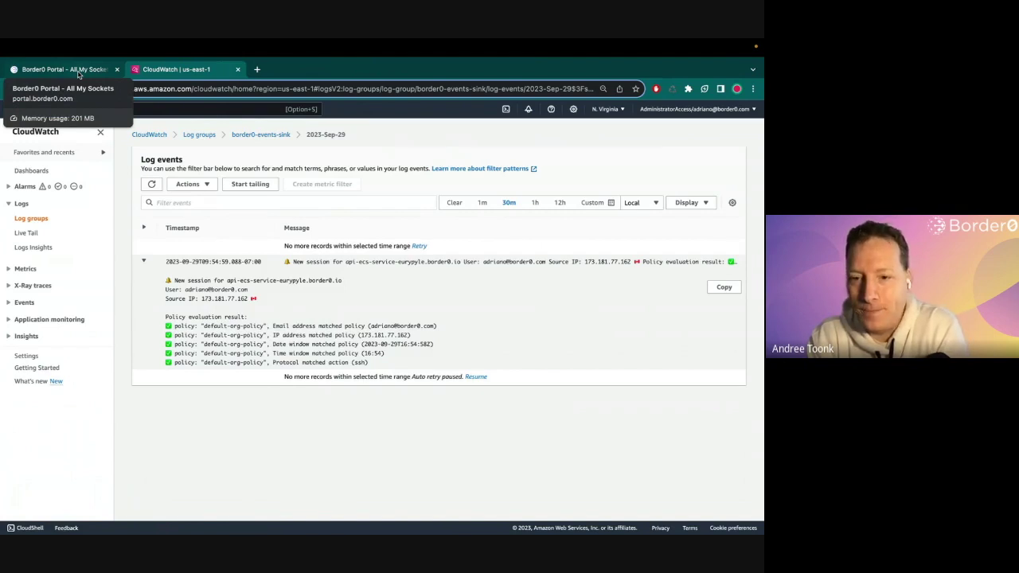
{"action": "left_click", "coordinate": [79, 71]}
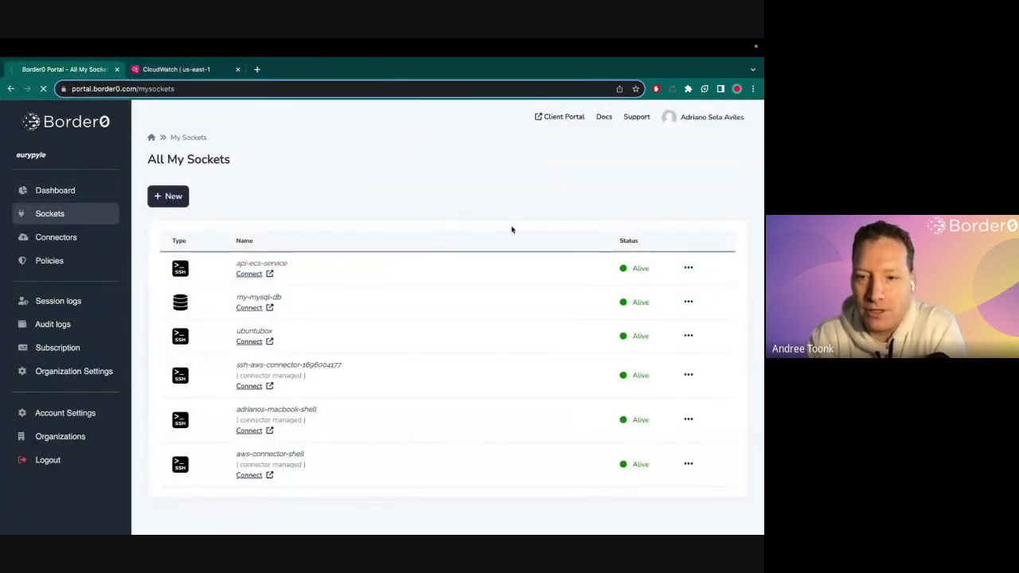